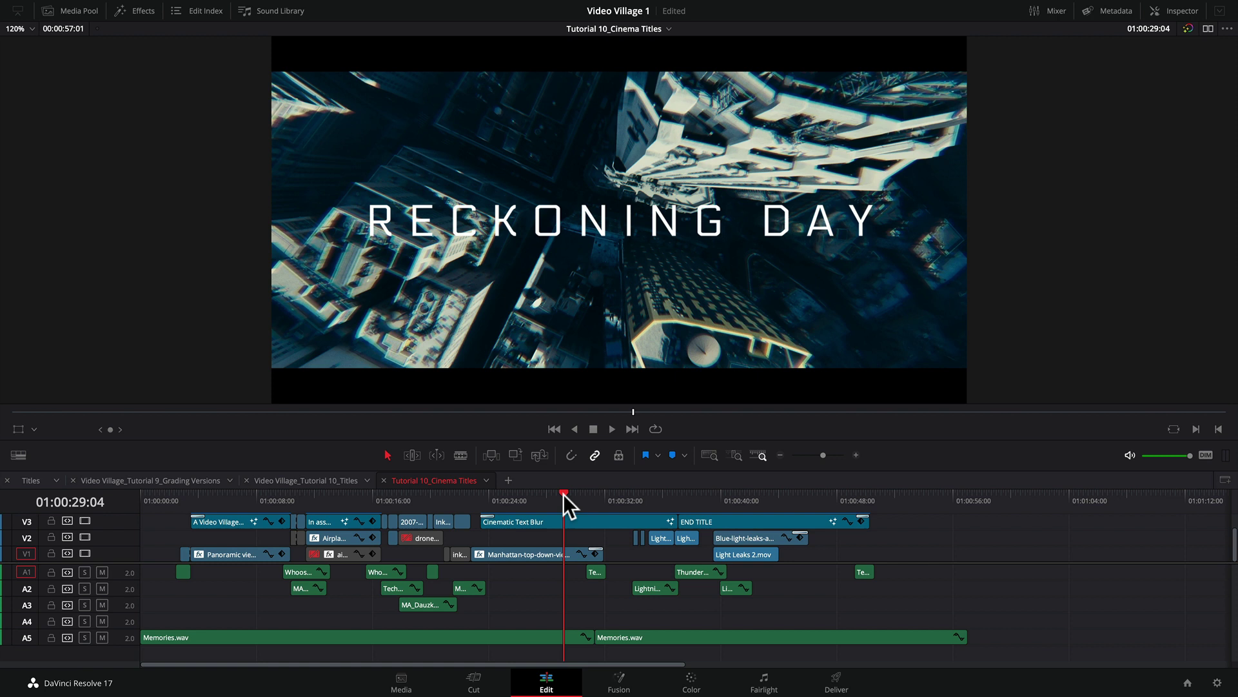
# Step: Scrub the trailer from the RECKONING DAY title through the airplane shot to the CINEMATIC TITLE TUTORIAL frame
pyautogui.moveTo(563, 494); pyautogui.dragTo(770, 492)
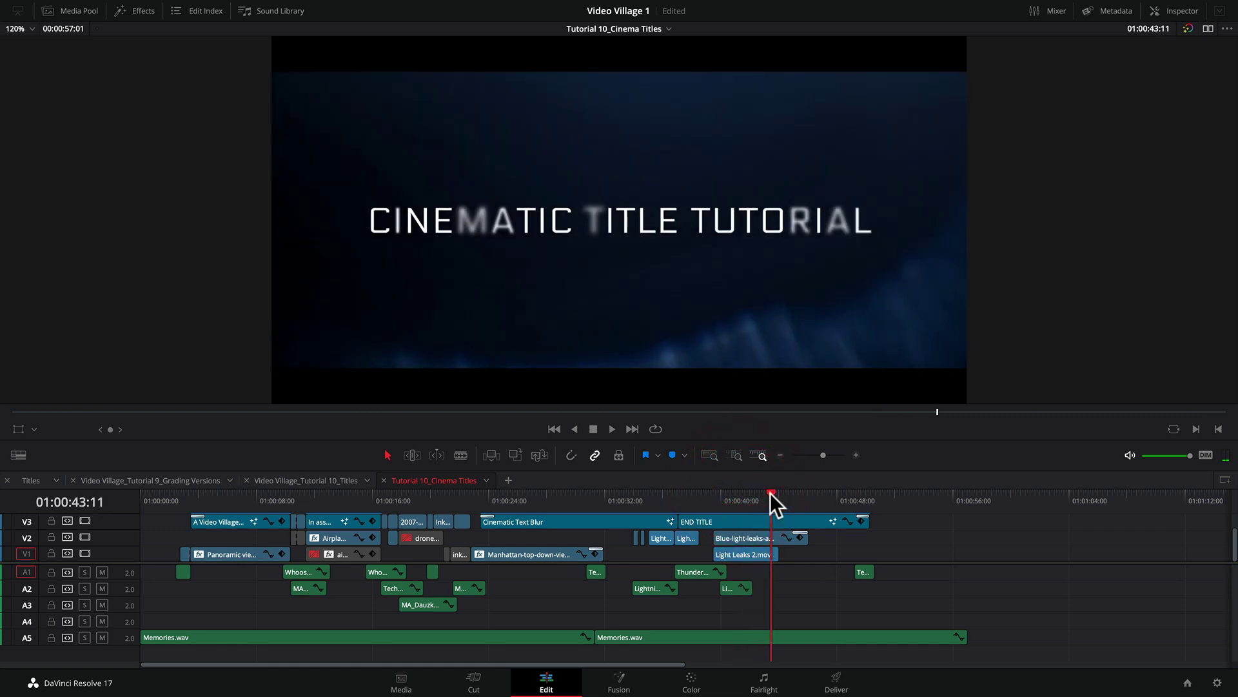
pyautogui.click(578, 495)
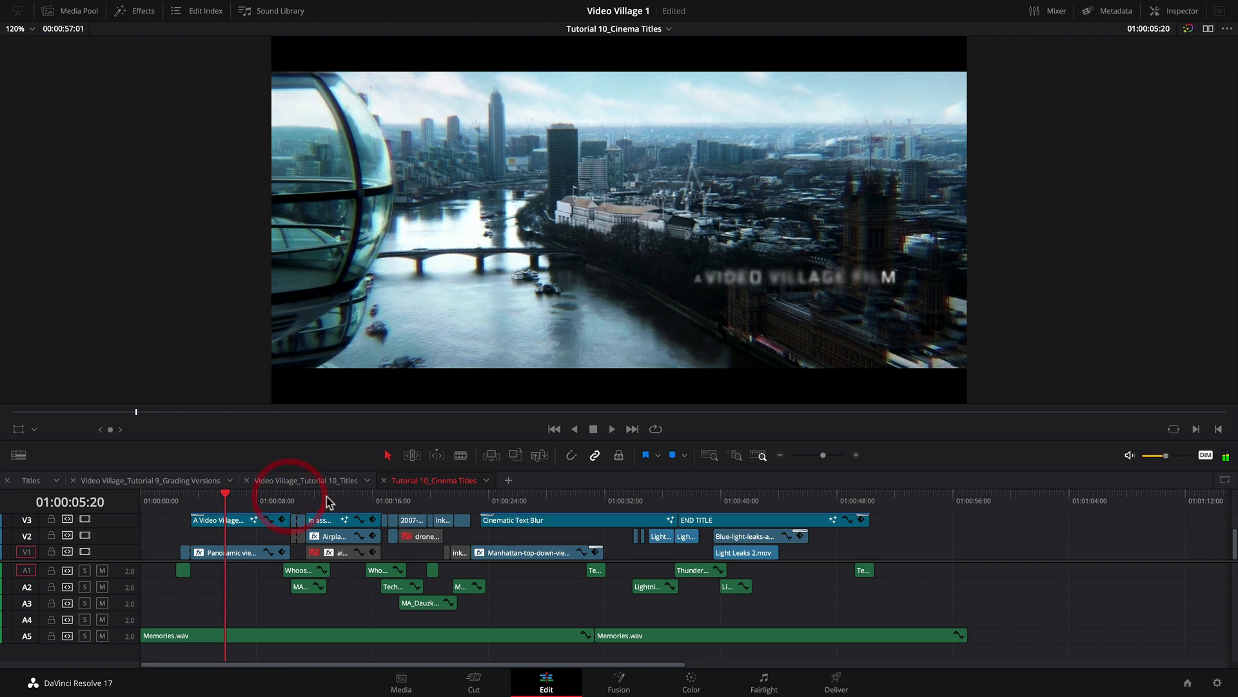
pyautogui.moveTo(329, 501); pyautogui.dragTo(327, 501)
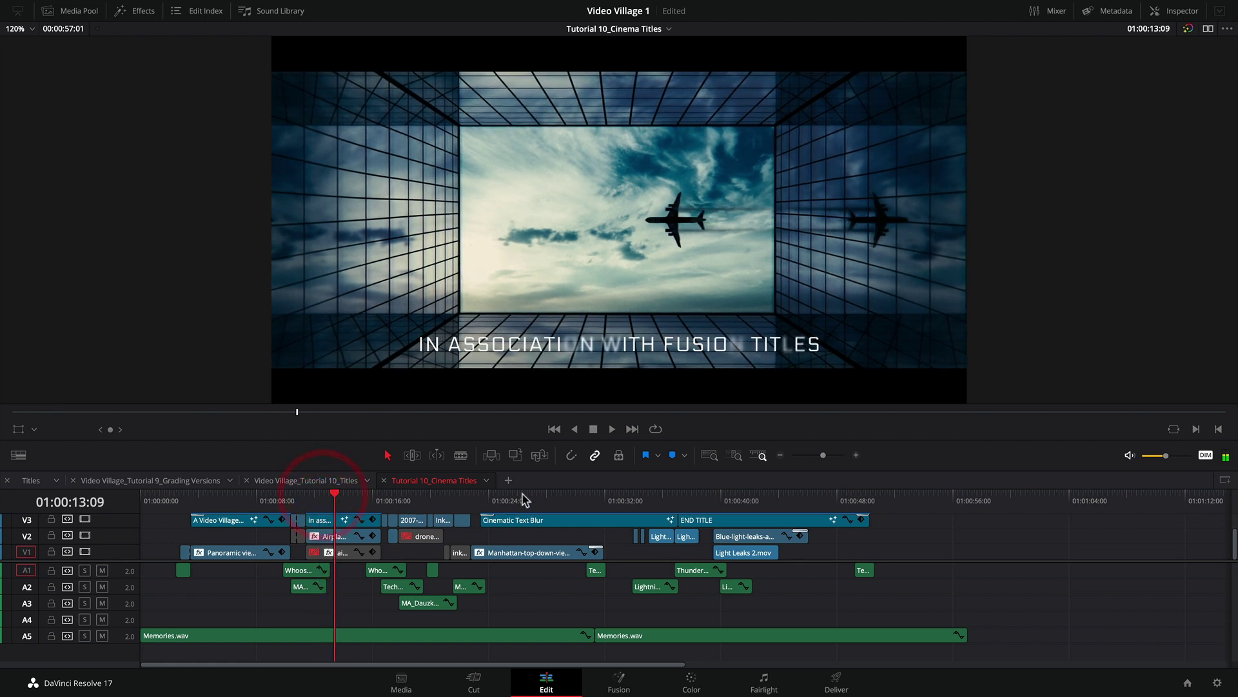
pyautogui.moveTo(524, 500); pyautogui.dragTo(574, 500)
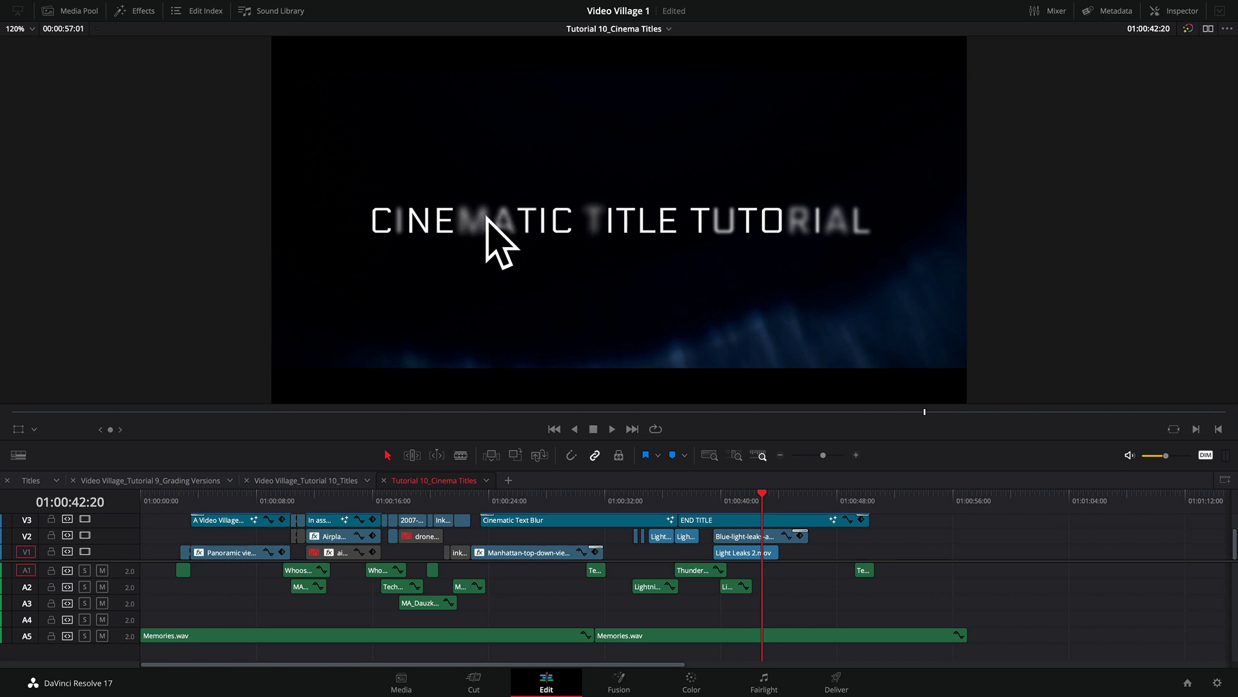
pyautogui.moveTo(772, 497); pyautogui.dragTo(770, 498)
pyautogui.click(771, 497)
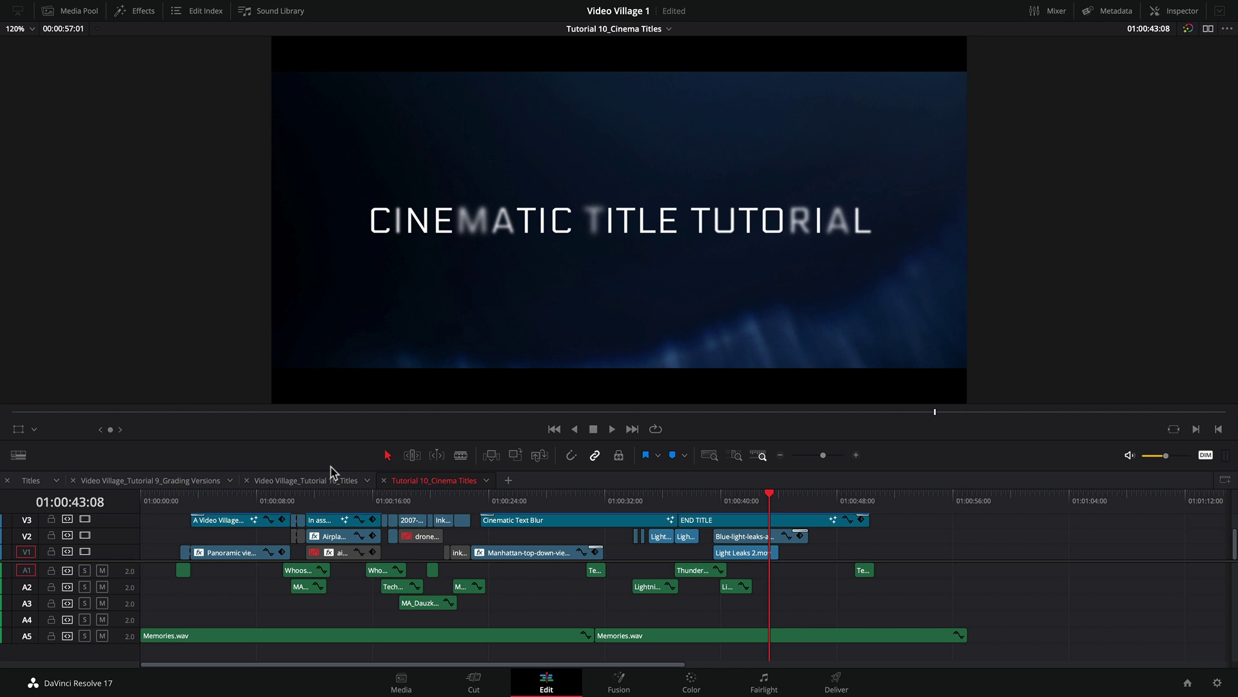
# Step: Enlarge the timeline to reveal V4 and scrub the ink-drop cuts around 11 and 17 seconds
pyautogui.moveTo(331, 438); pyautogui.dragTo(336, 347)
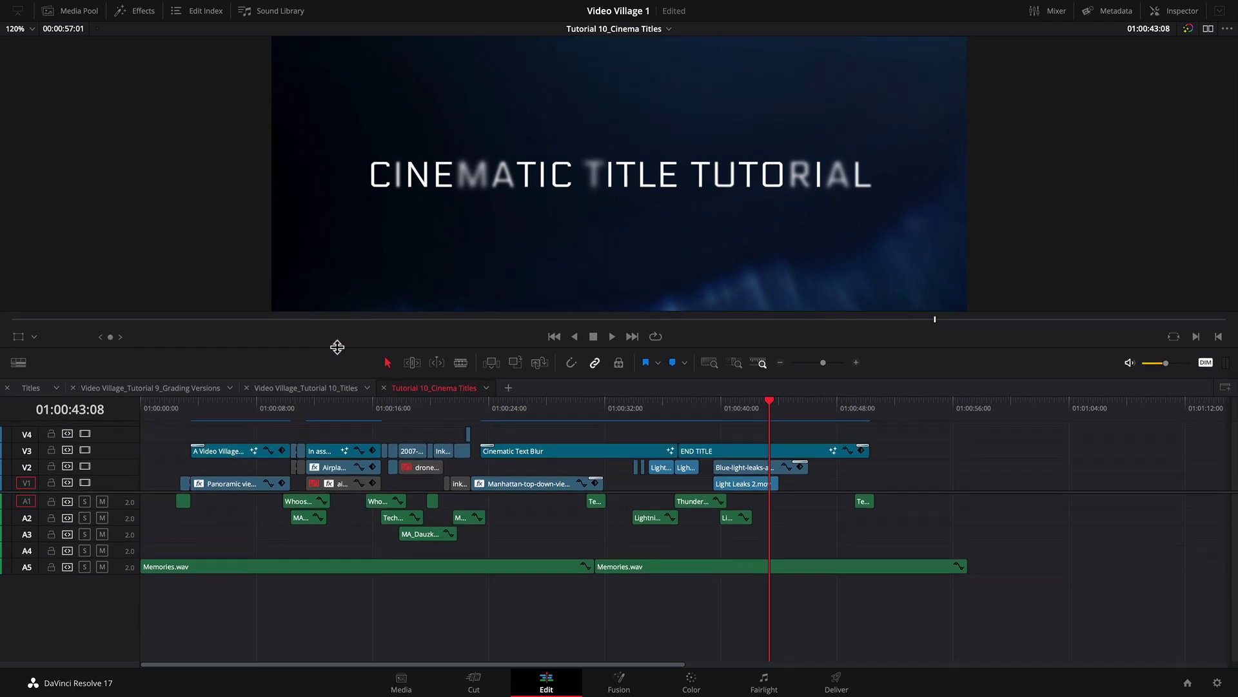
pyautogui.click(302, 406)
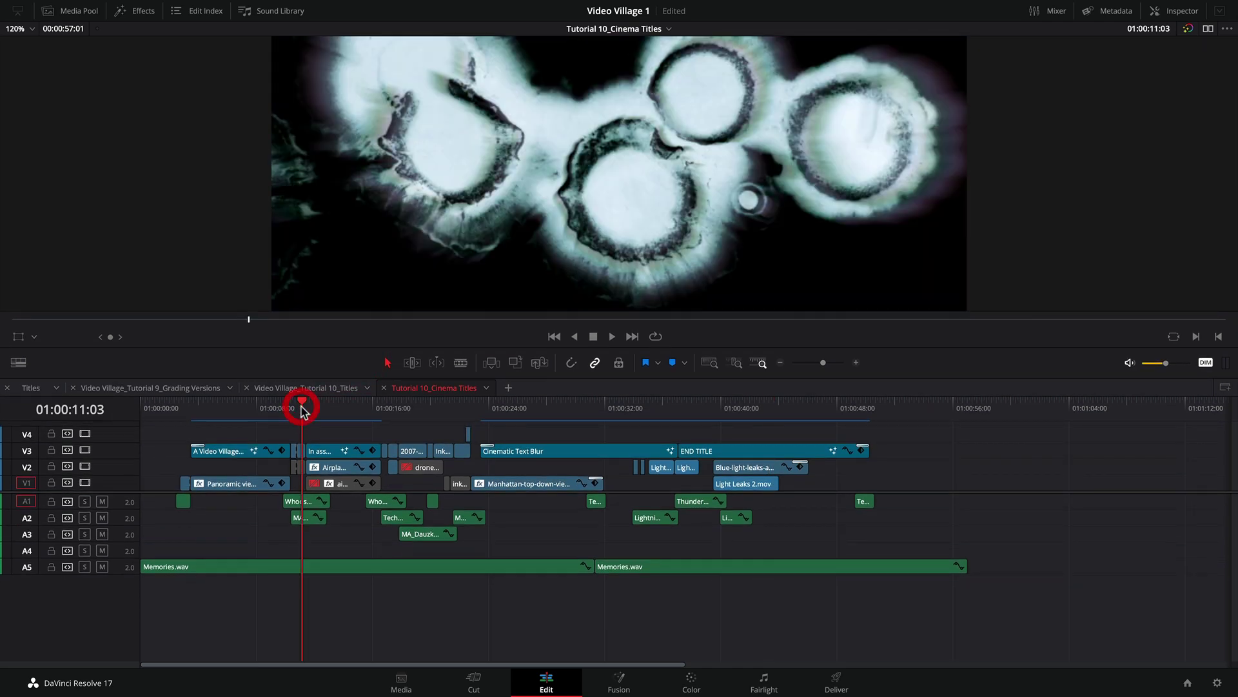
pyautogui.moveTo(302, 408); pyautogui.dragTo(294, 407)
pyautogui.click(305, 477)
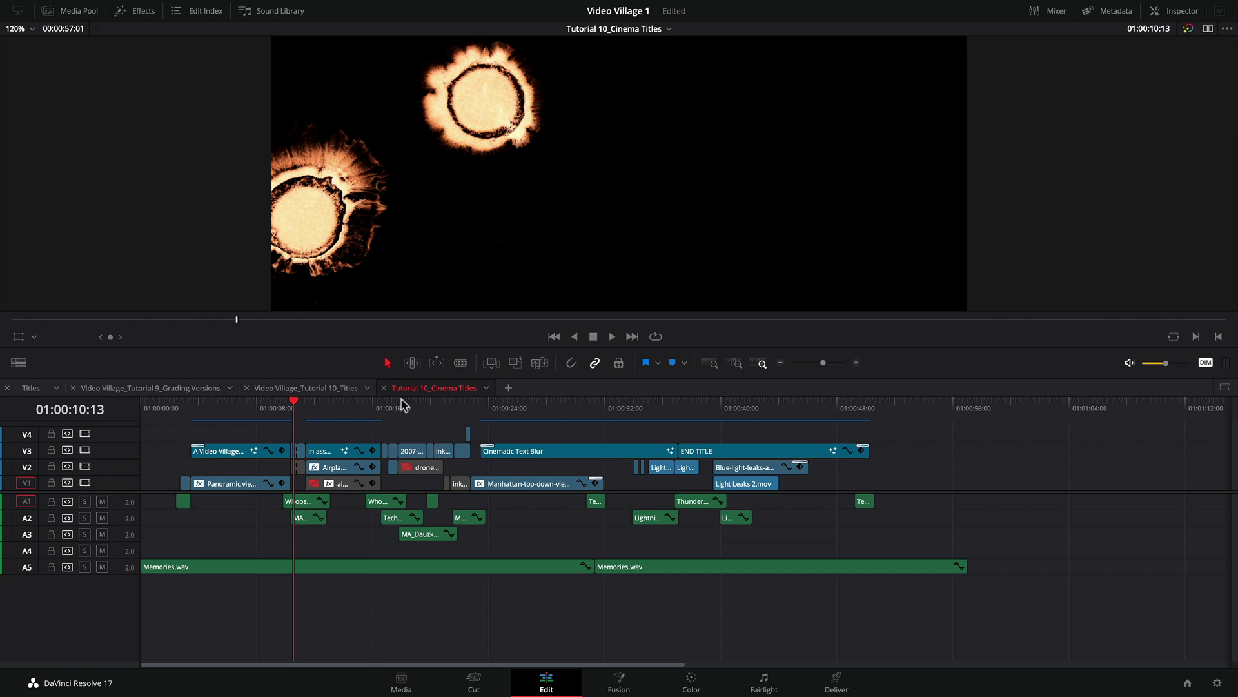
pyautogui.click(396, 408)
pyautogui.moveTo(396, 406); pyautogui.dragTo(396, 407)
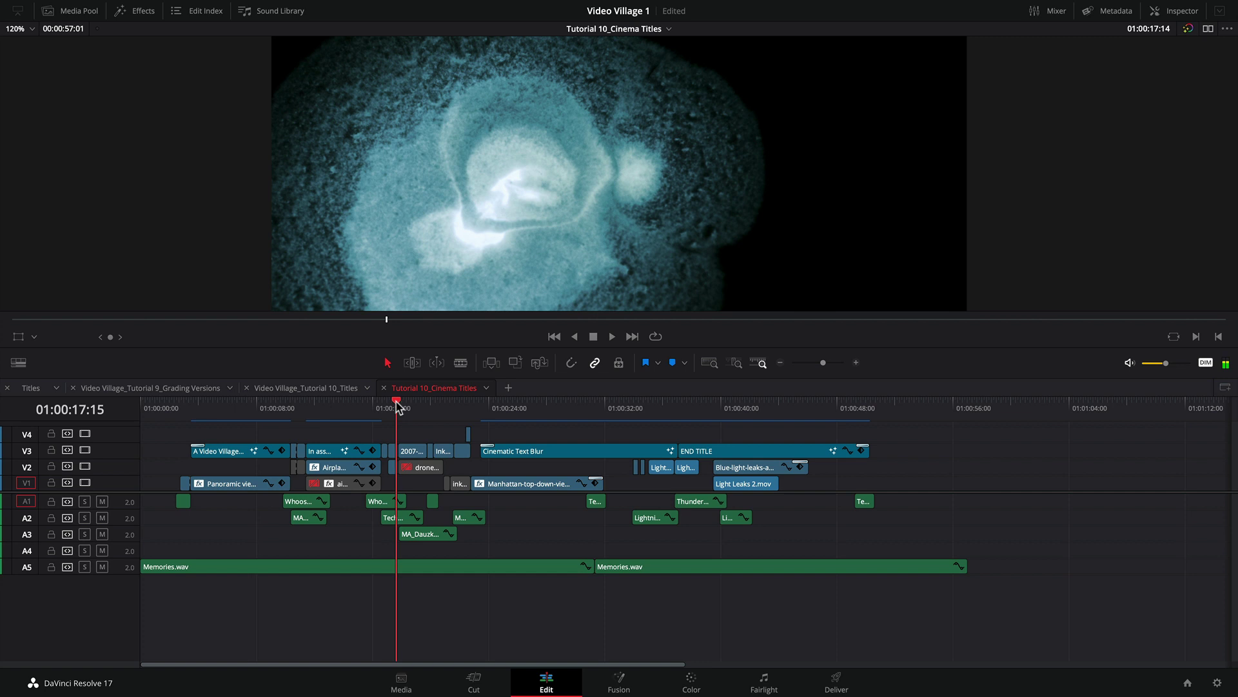
pyautogui.click(396, 407)
pyautogui.click(772, 406)
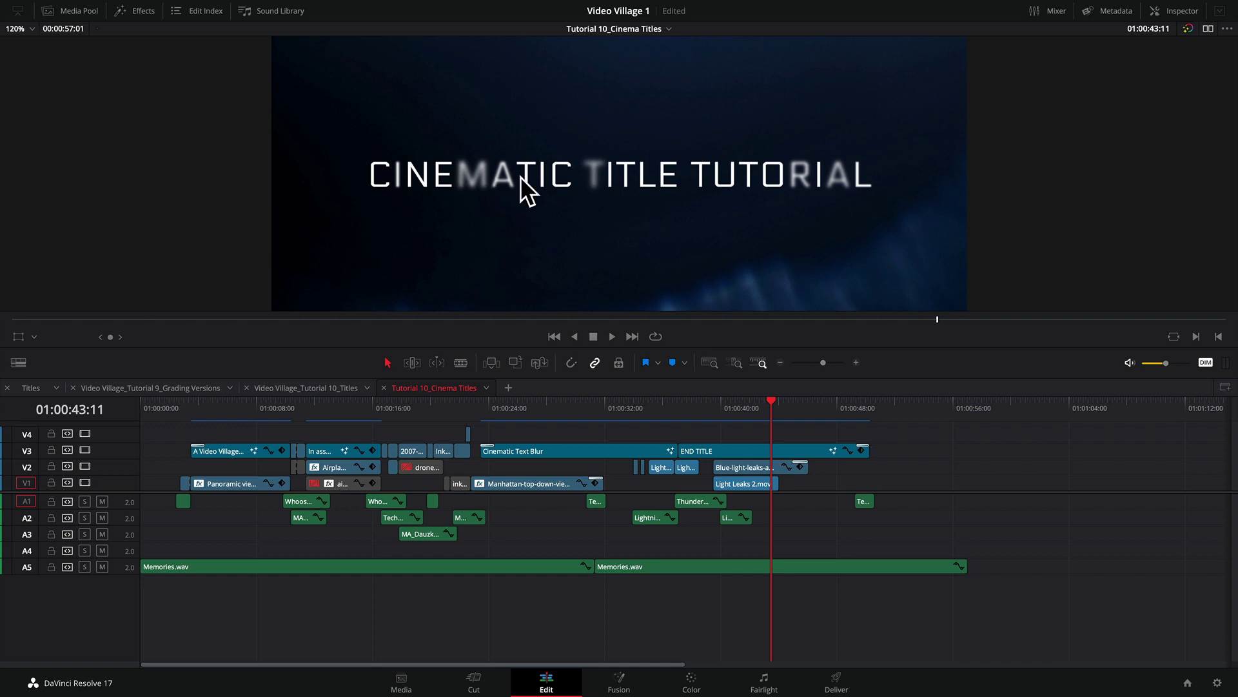
# Step: Create 'Fusion Title Timeline' from the Media Pool with custom settings at 23.976 fps
pyautogui.click(71, 10)
pyautogui.rightClick(147, 351)
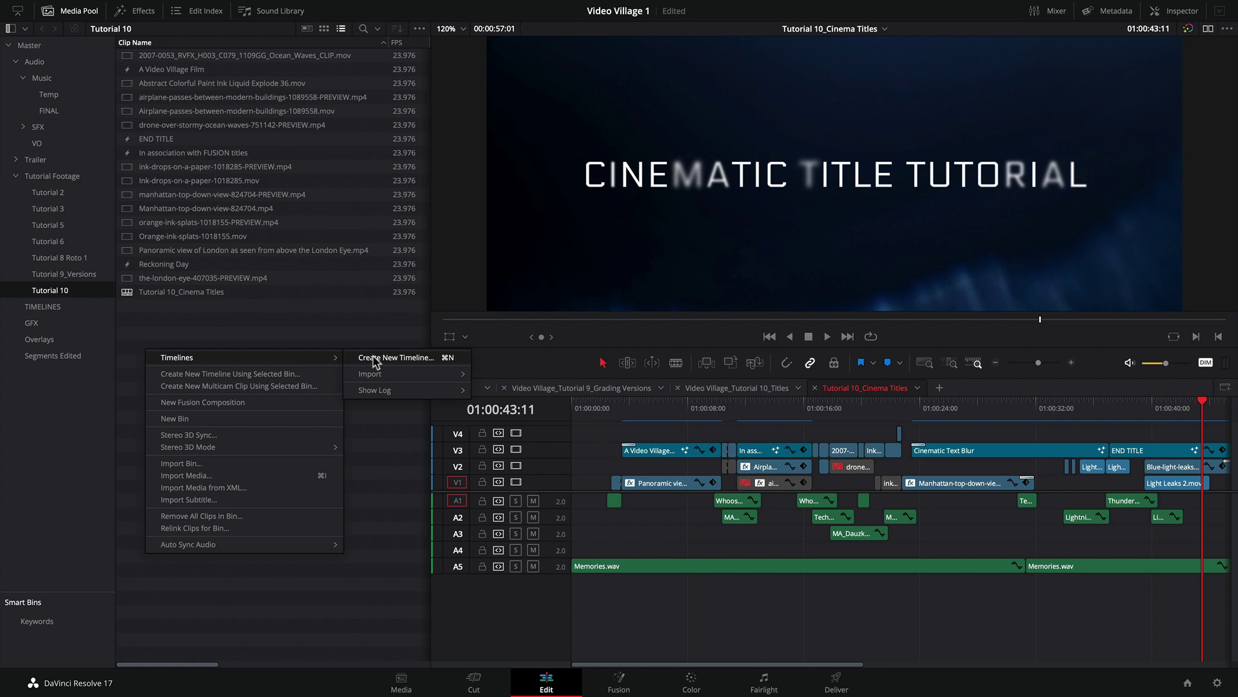
pyautogui.click(375, 359)
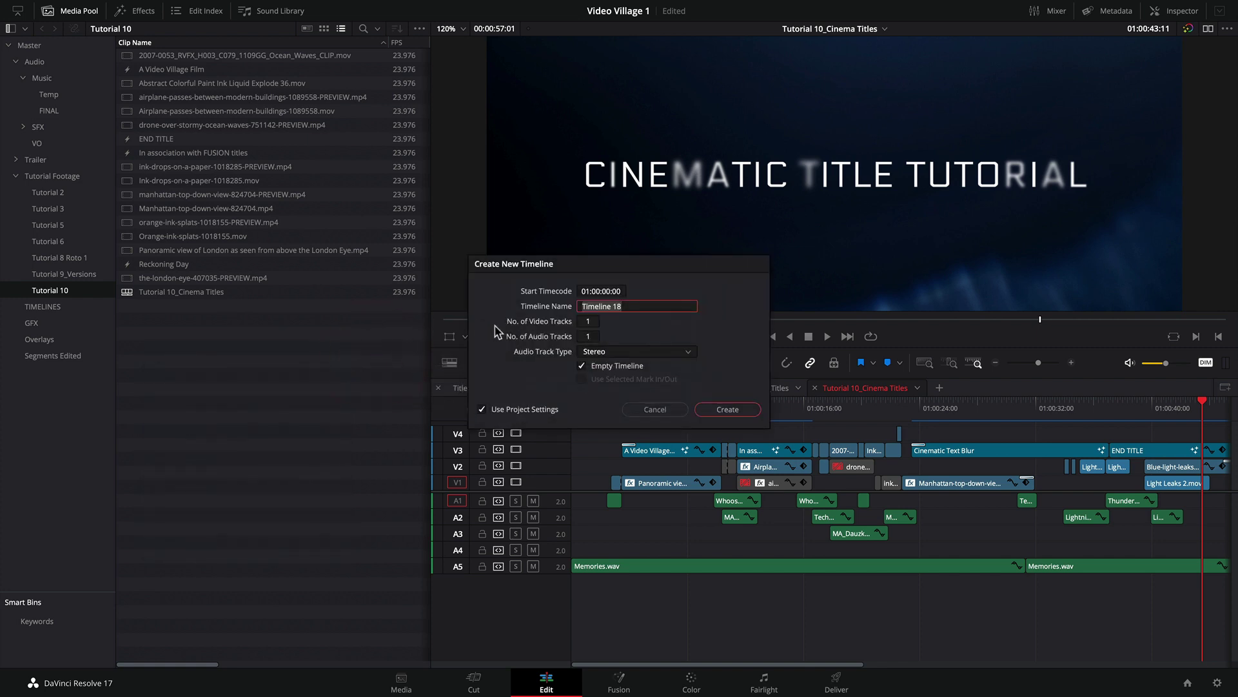
pyautogui.write('Fusis')
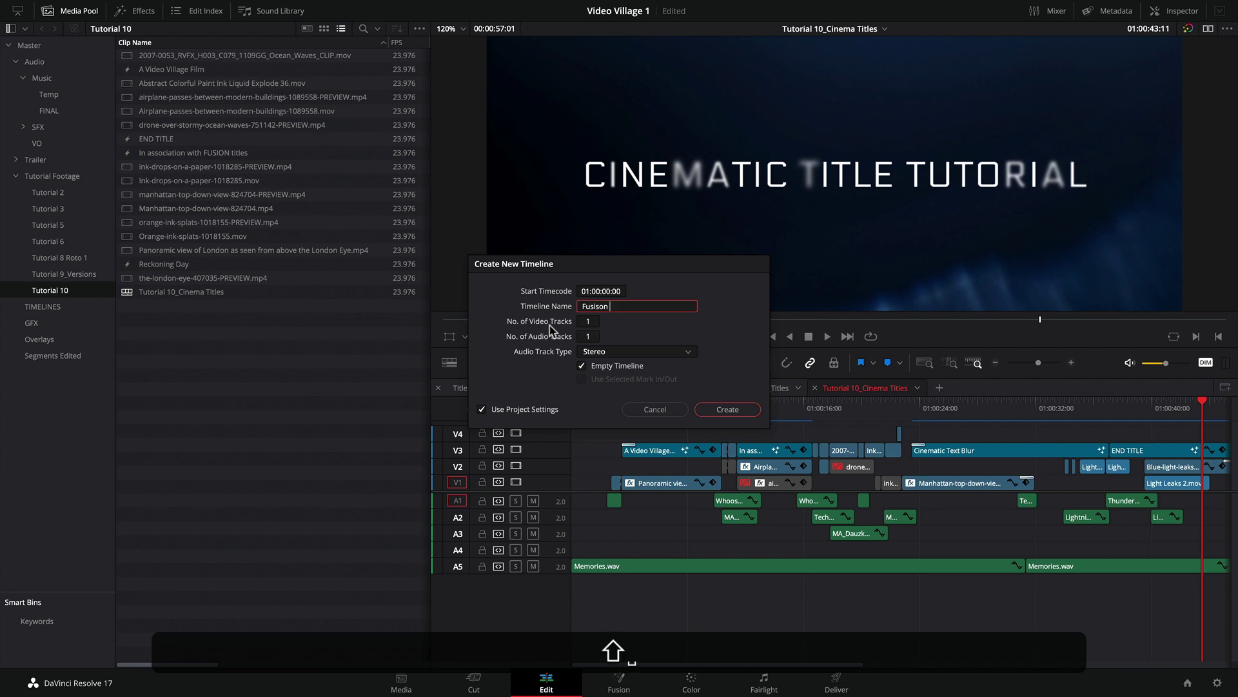
pyautogui.write('on Title Timeline')
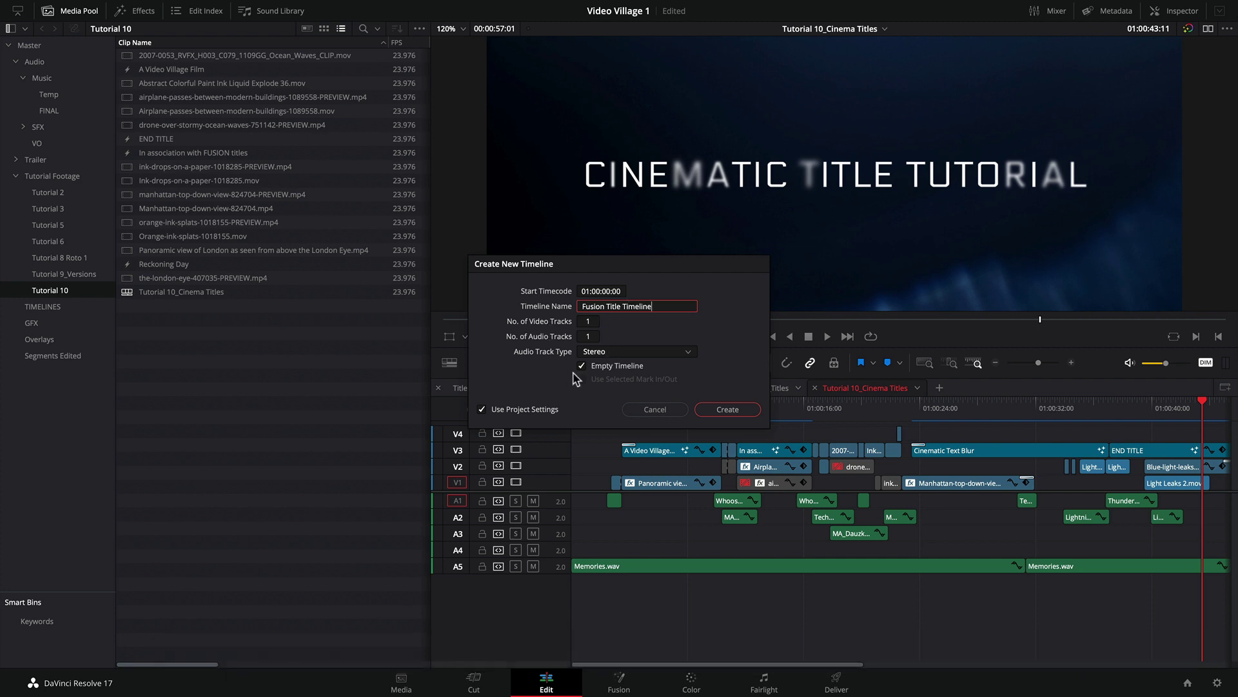
pyautogui.click(481, 408)
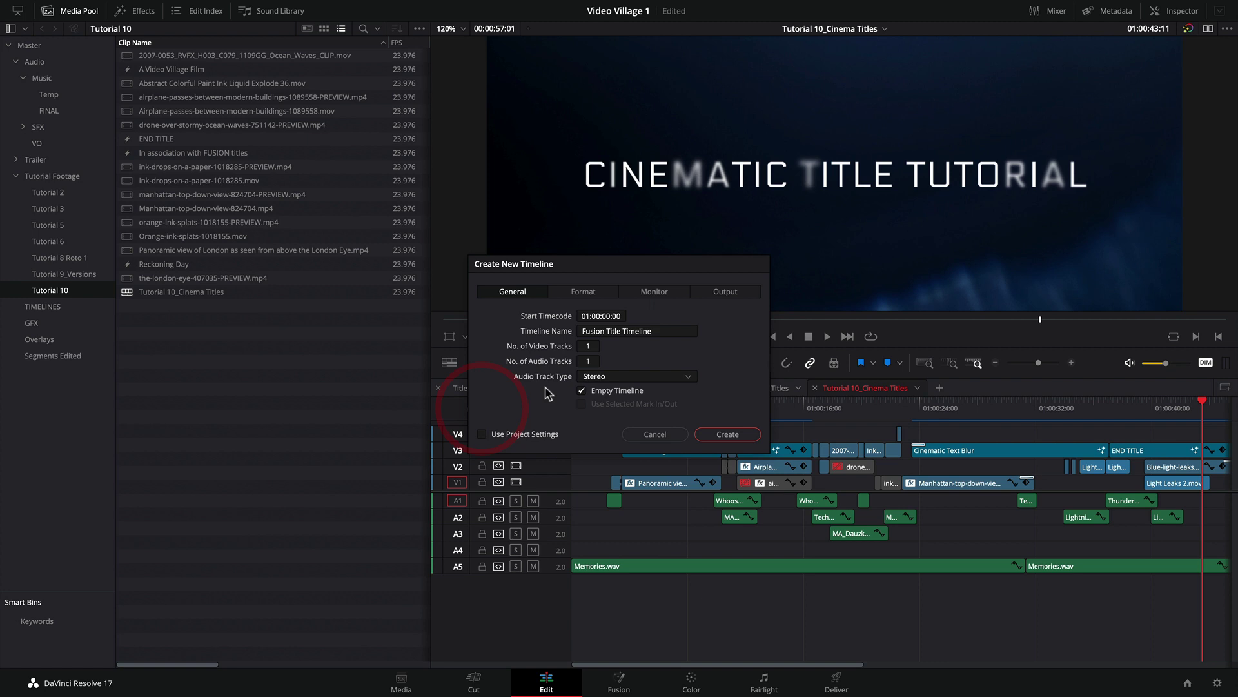
pyautogui.click(583, 293)
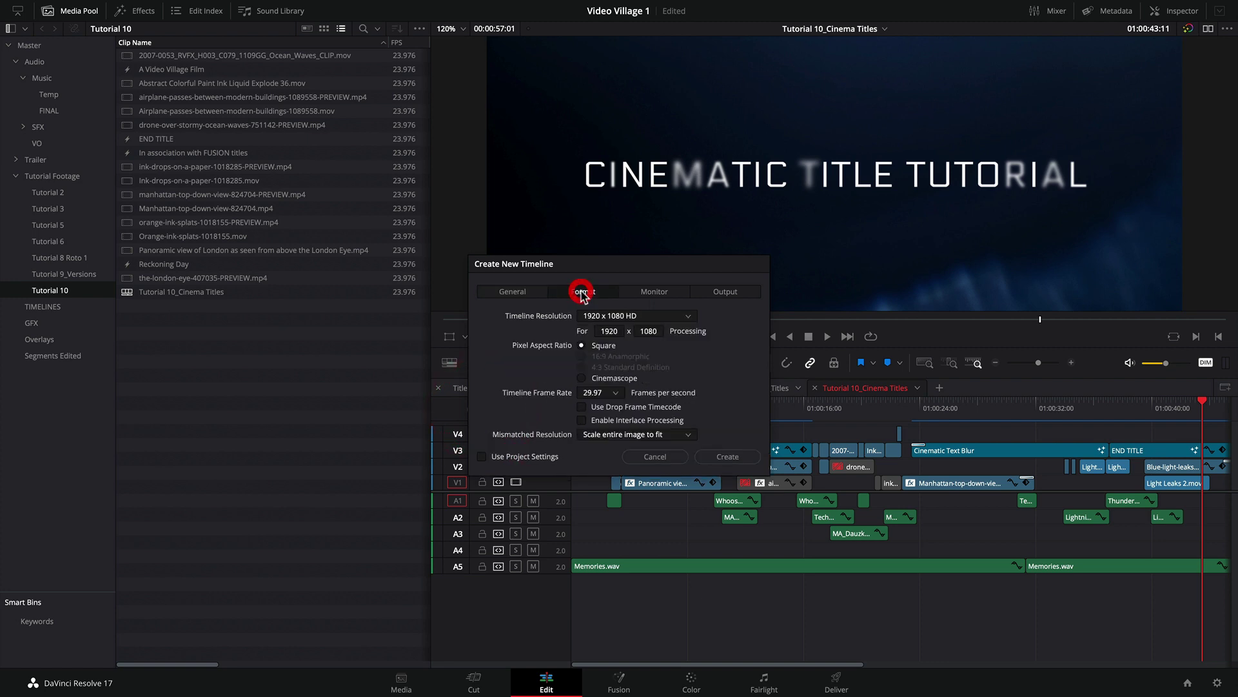
pyautogui.click(617, 393)
pyautogui.click(597, 436)
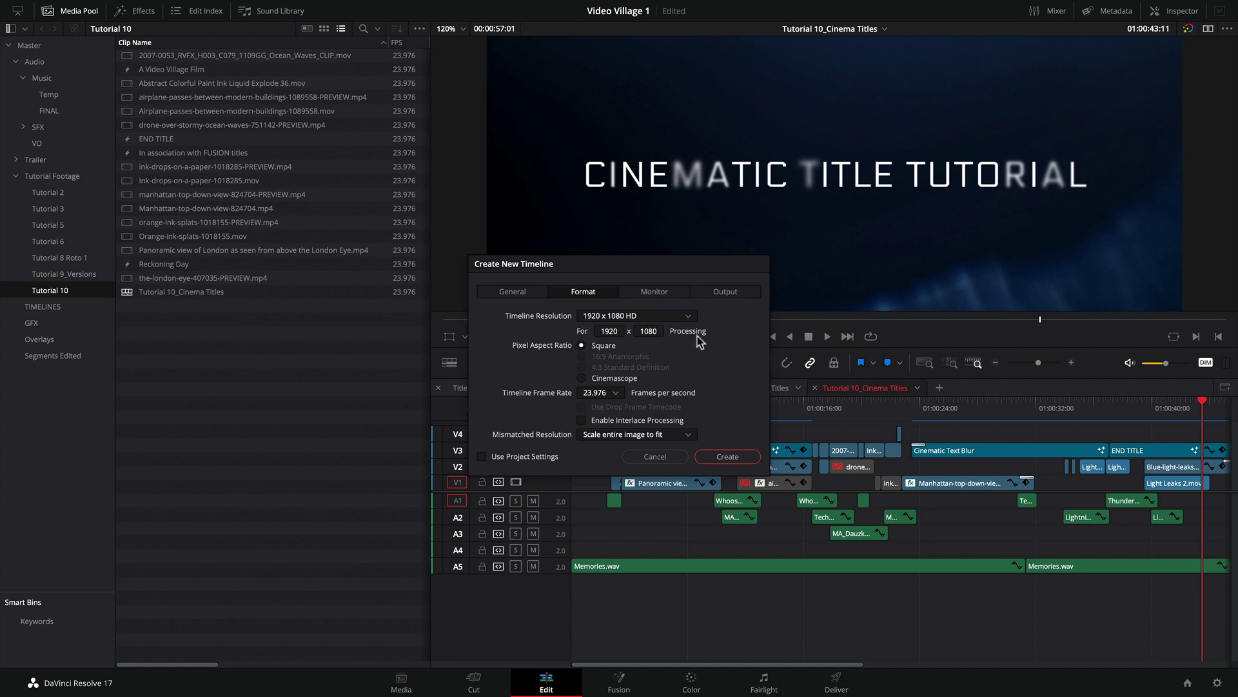
pyautogui.click(727, 457)
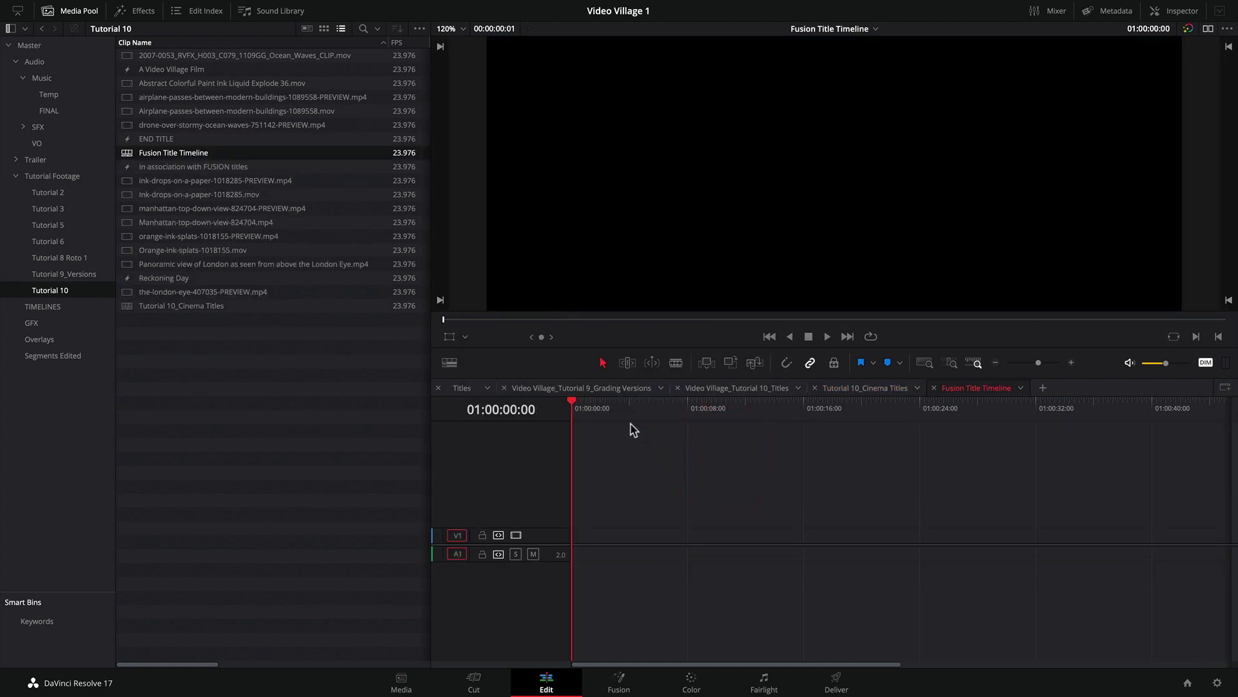
# Step: Drag Fusion Composition from the Toolbox effects onto V1 and extend it to about 12 seconds
pyautogui.click(566, 402)
pyautogui.click(141, 11)
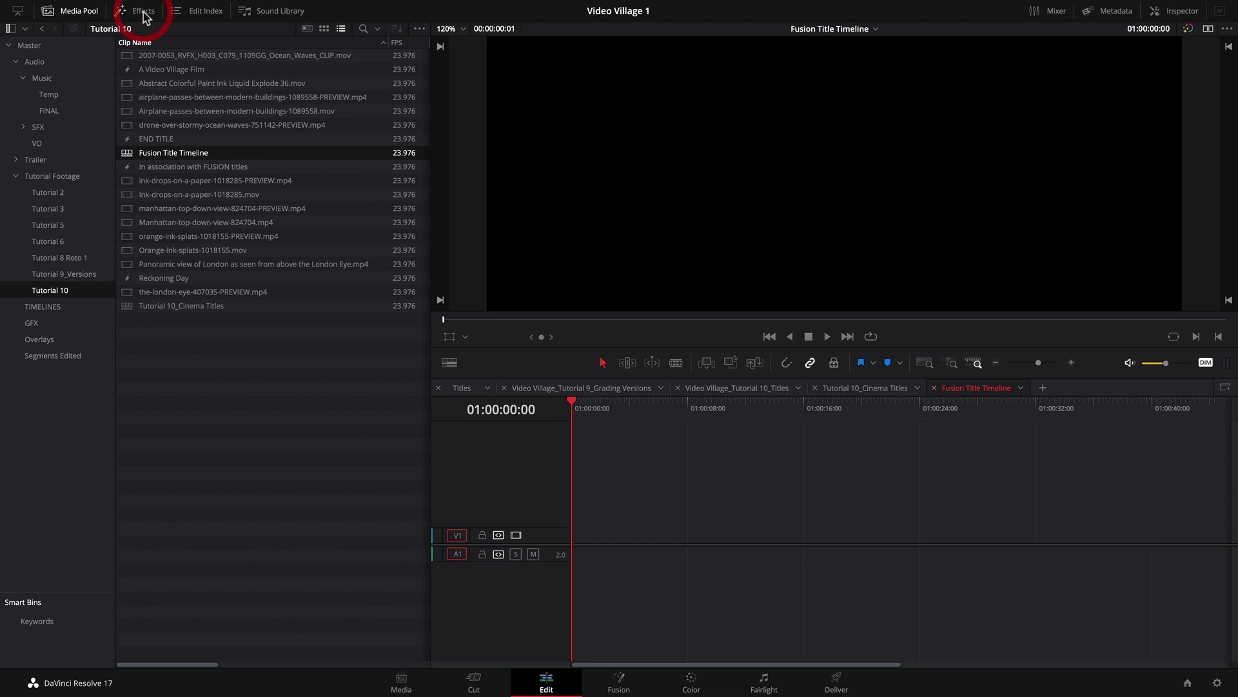
pyautogui.click(143, 11)
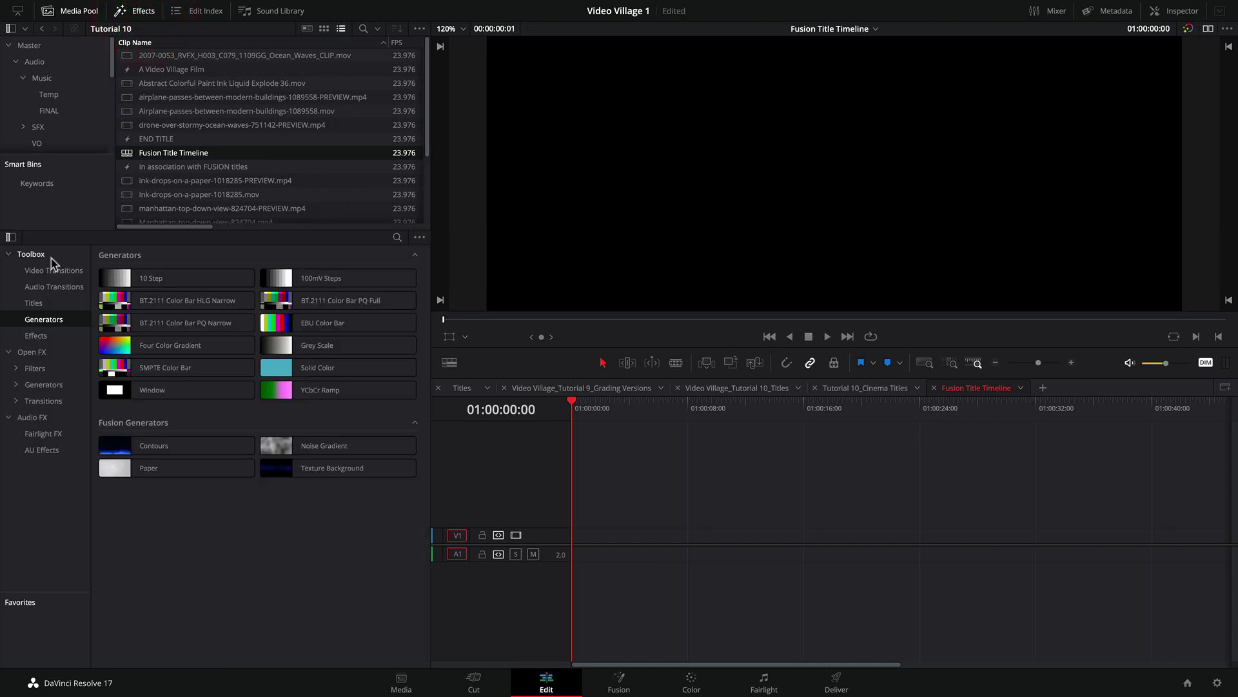
pyautogui.click(46, 337)
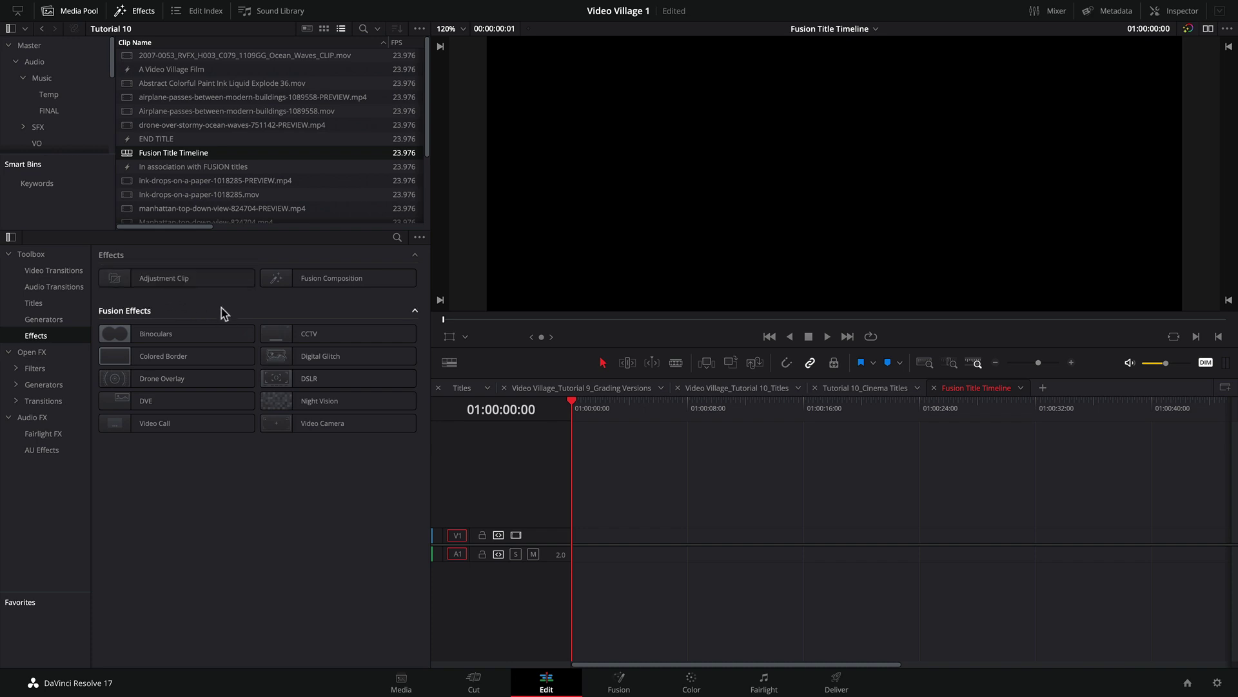
pyautogui.click(328, 282)
pyautogui.moveTo(328, 282); pyautogui.dragTo(614, 541)
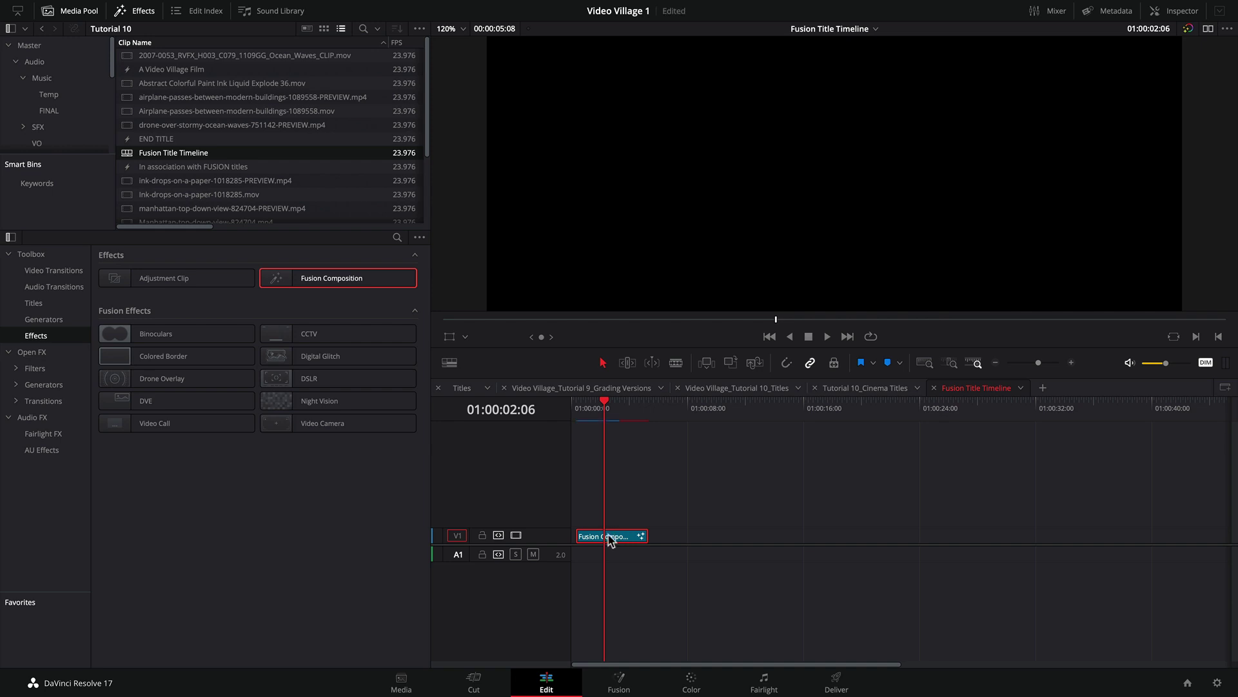
pyautogui.press('super+equal')
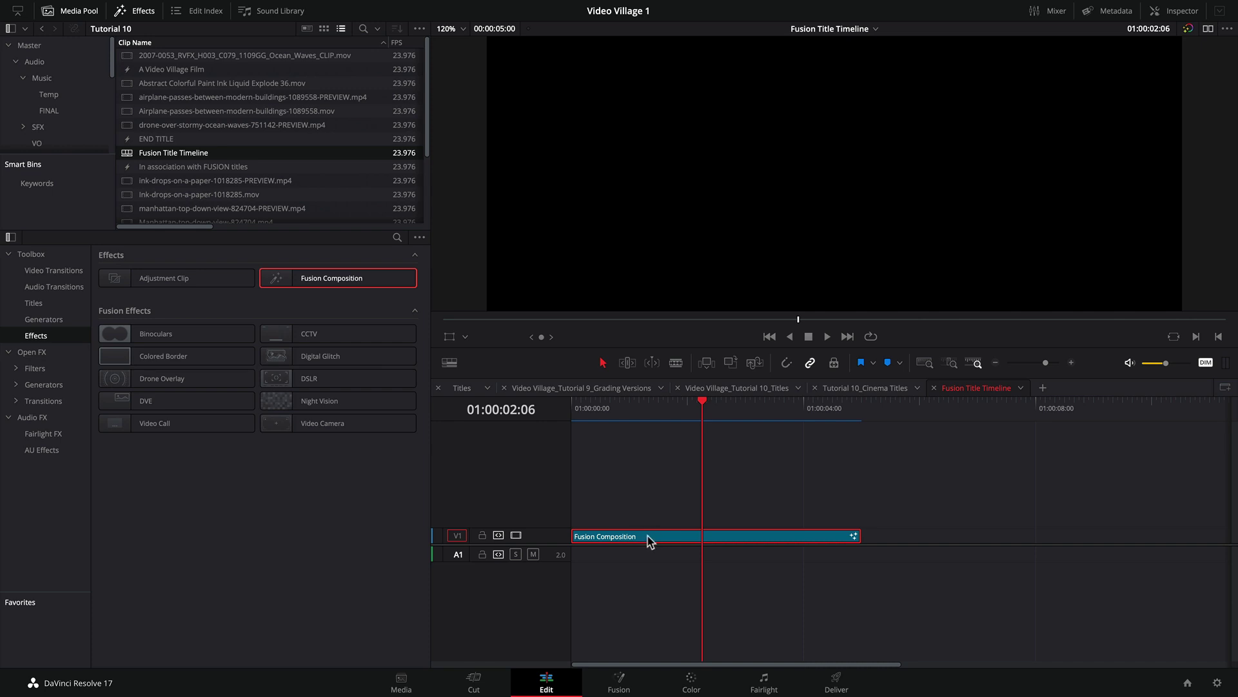
pyautogui.click(649, 541)
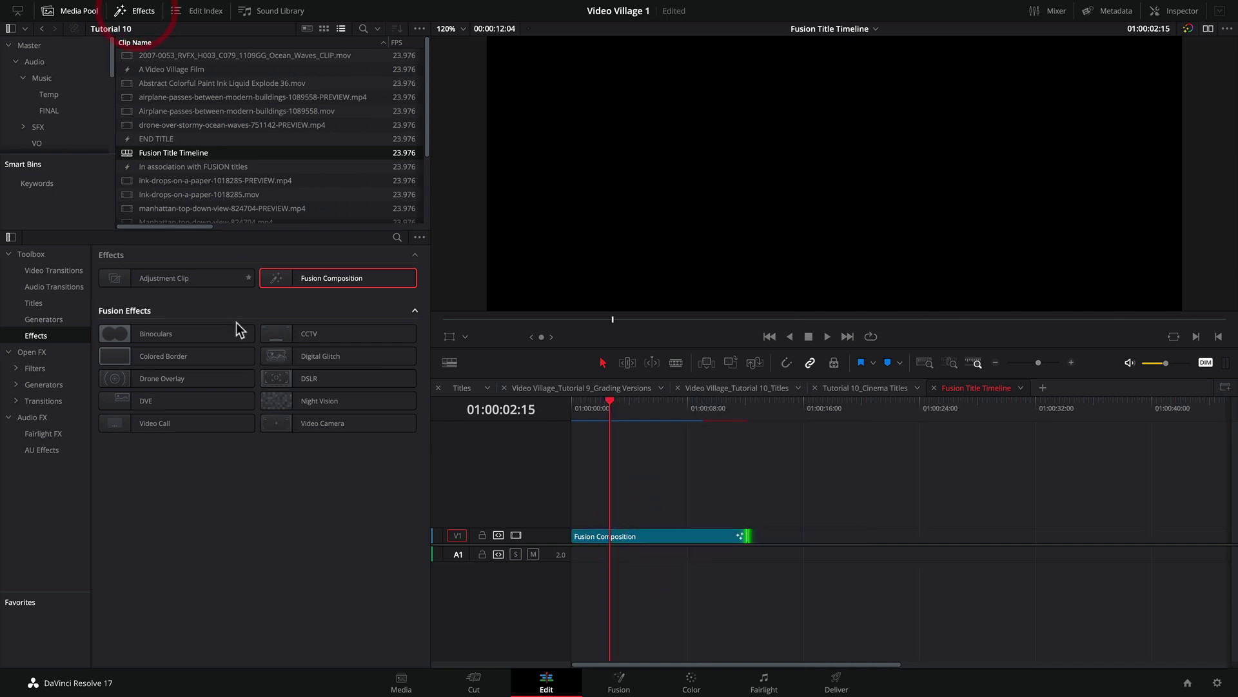
# Step: Create a bin Fusion Composition clip 'Cinematic Titles' at 23.976 fps, 12 seconds long
pyautogui.click(142, 15)
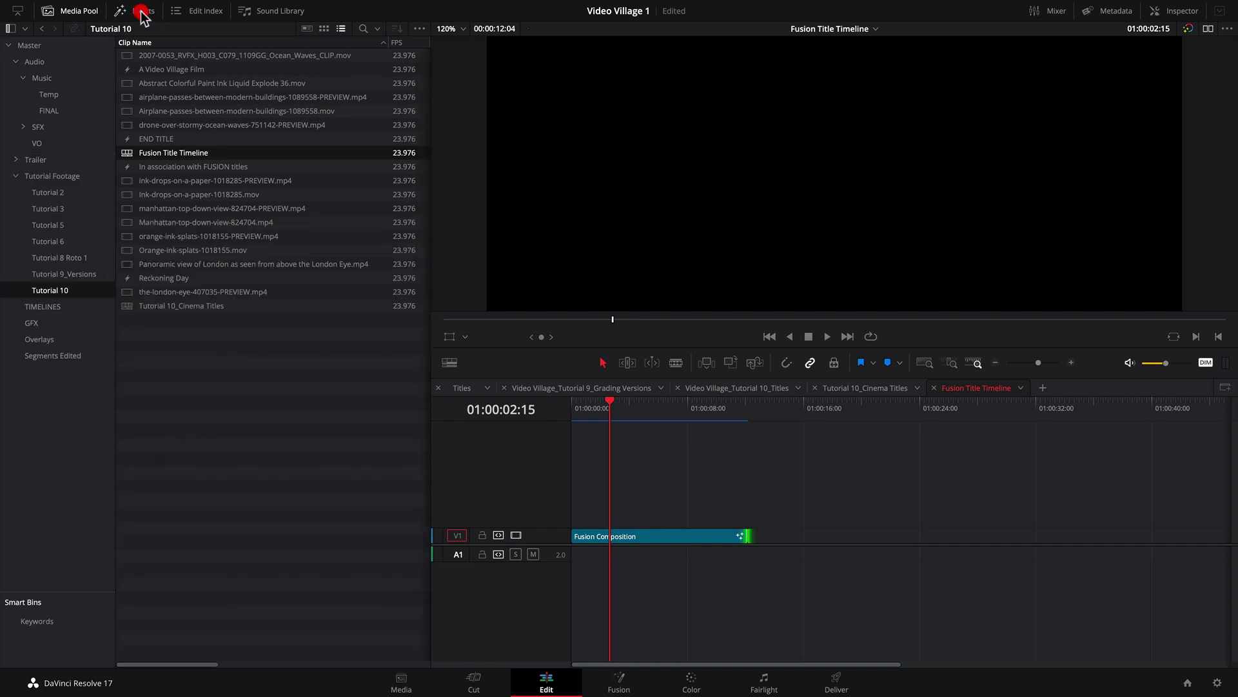
pyautogui.click(189, 356)
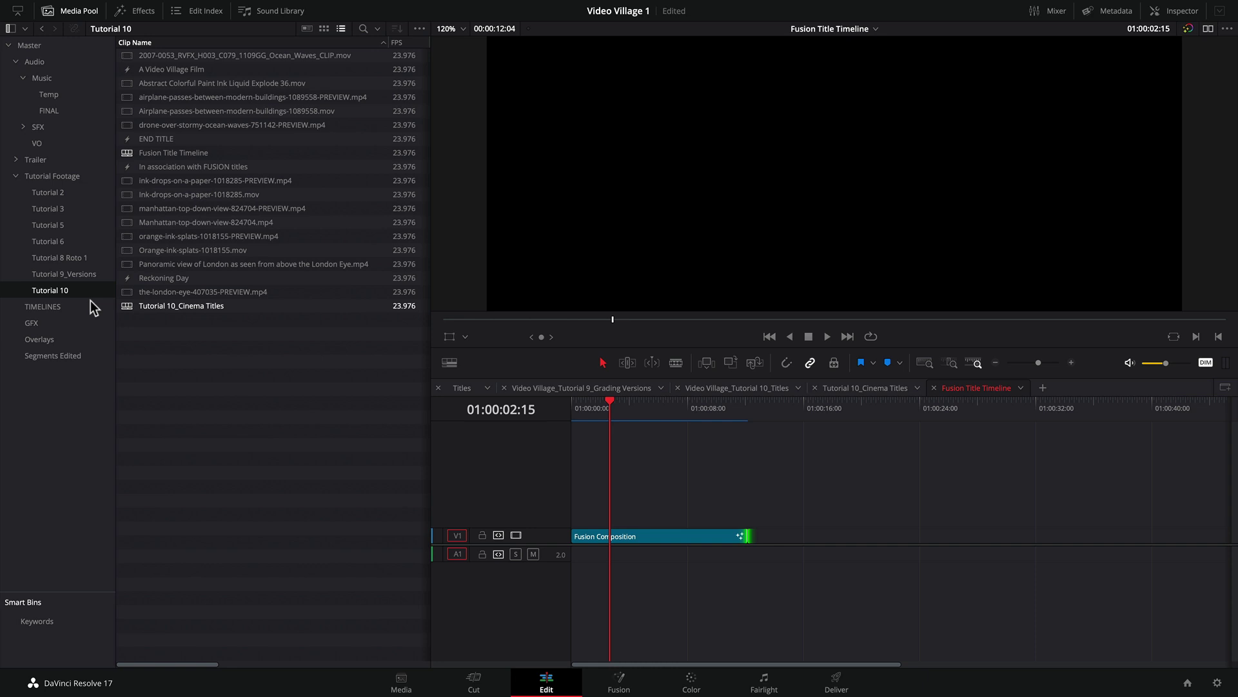
pyautogui.rightClick(187, 369)
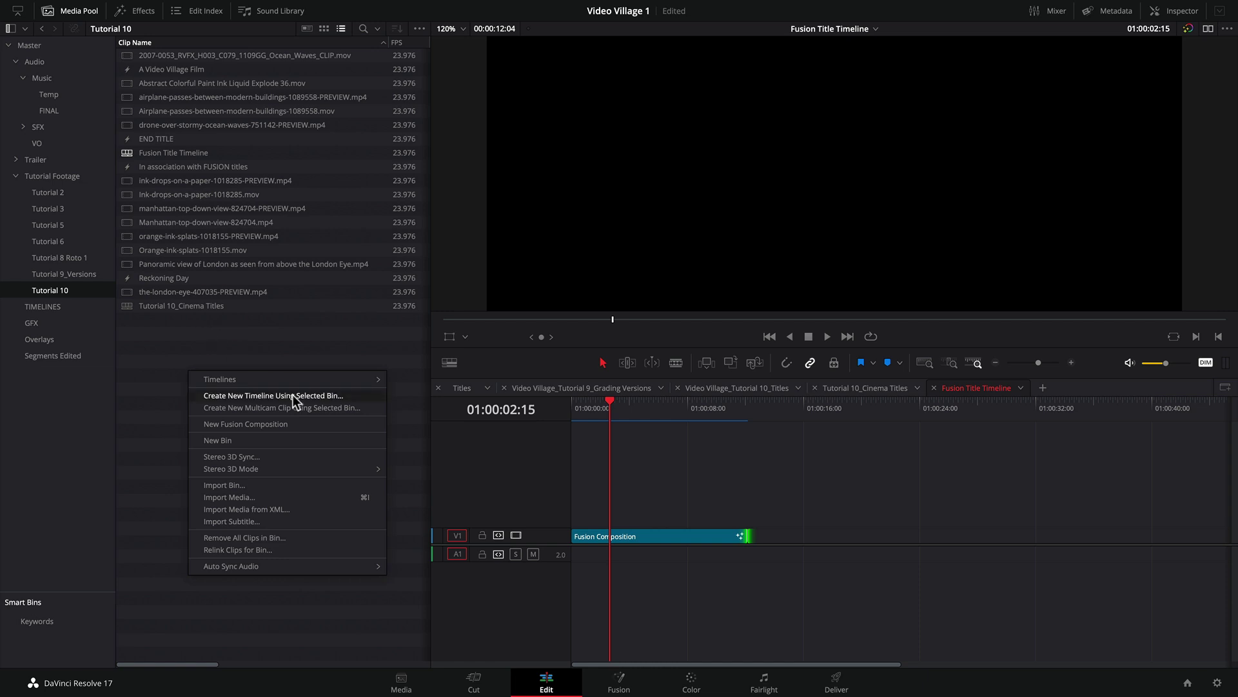
pyautogui.click(234, 424)
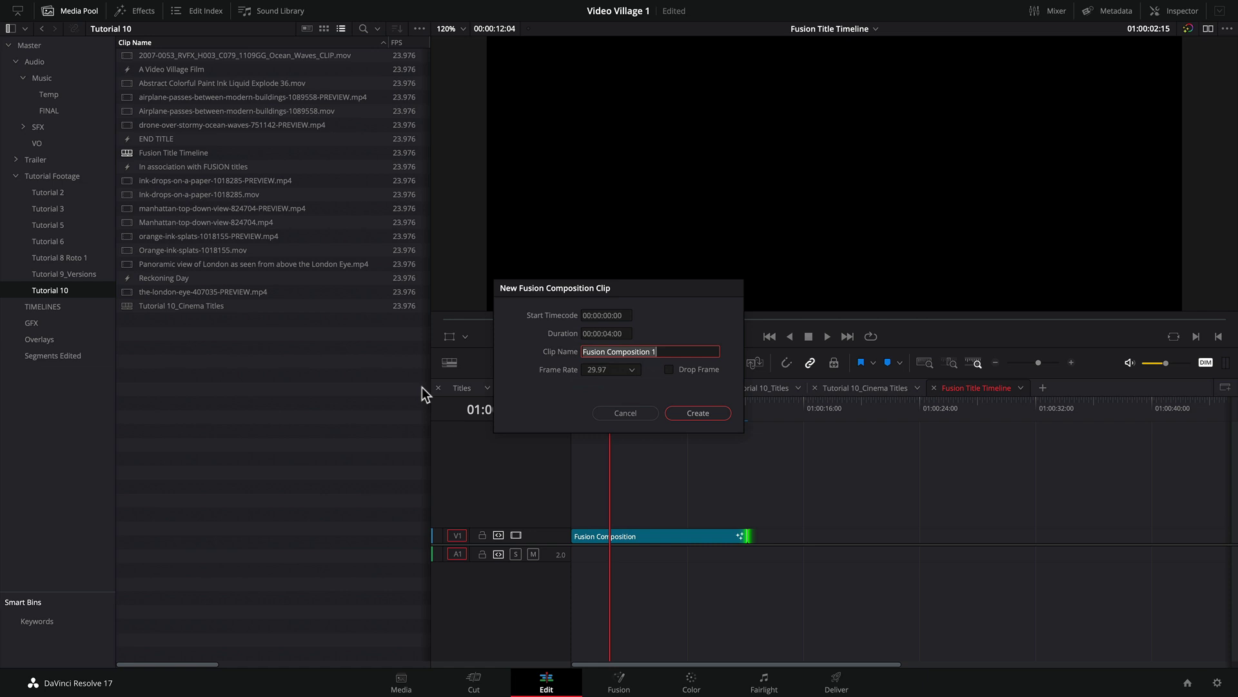
pyautogui.write('Cinematic Ti')
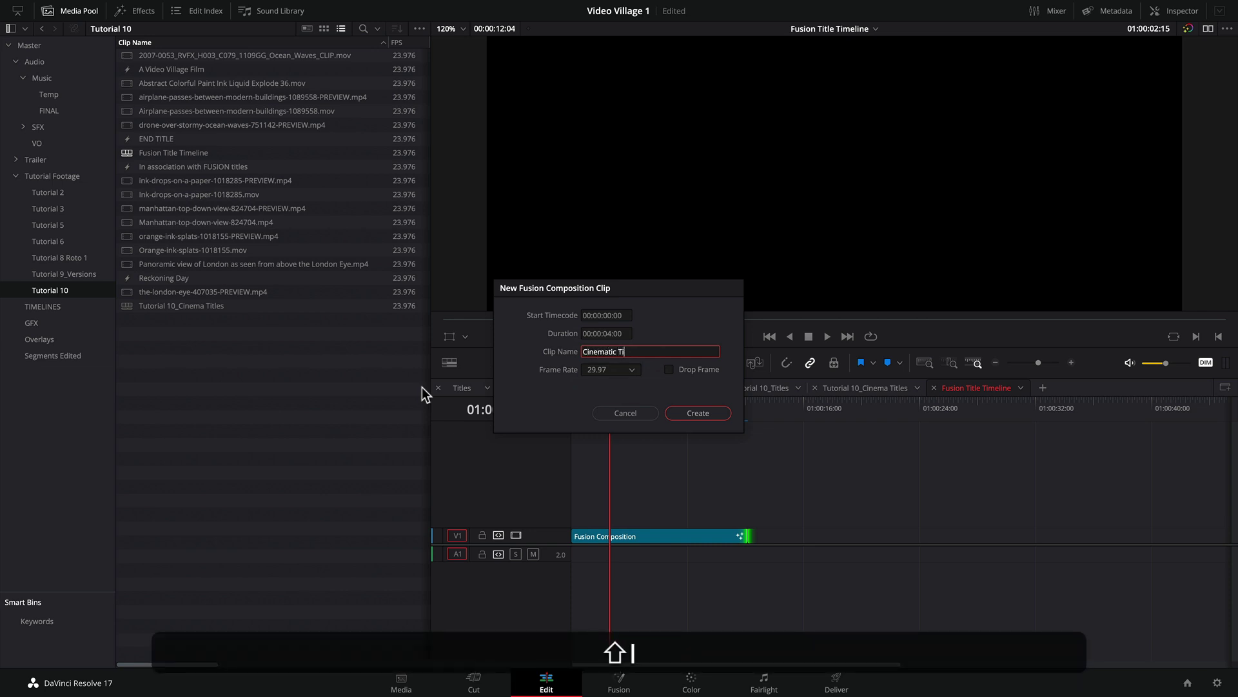
pyautogui.write('tles')
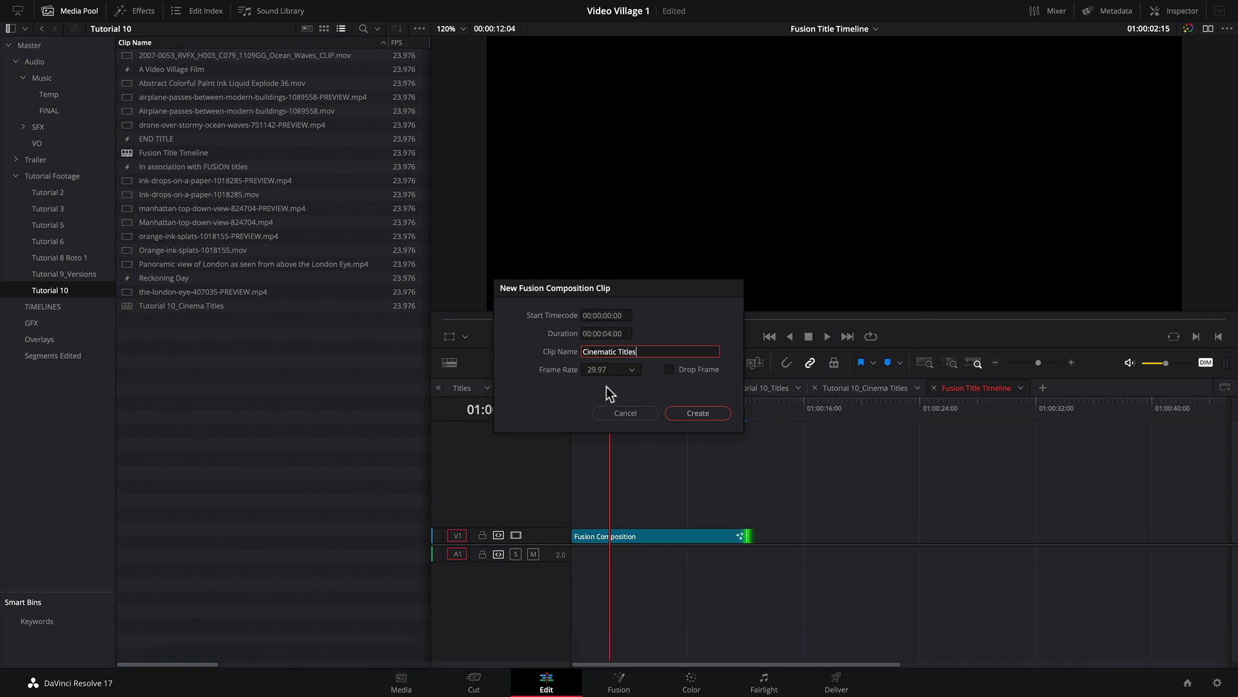
pyautogui.click(628, 369)
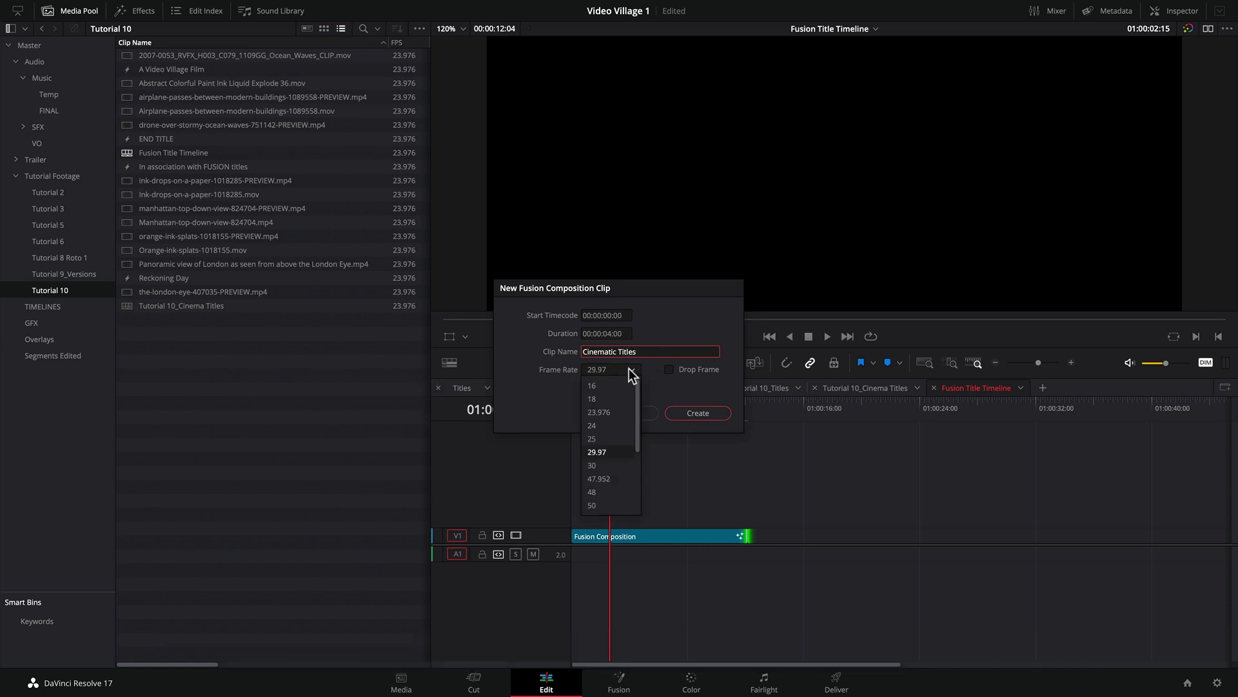
pyautogui.click(599, 413)
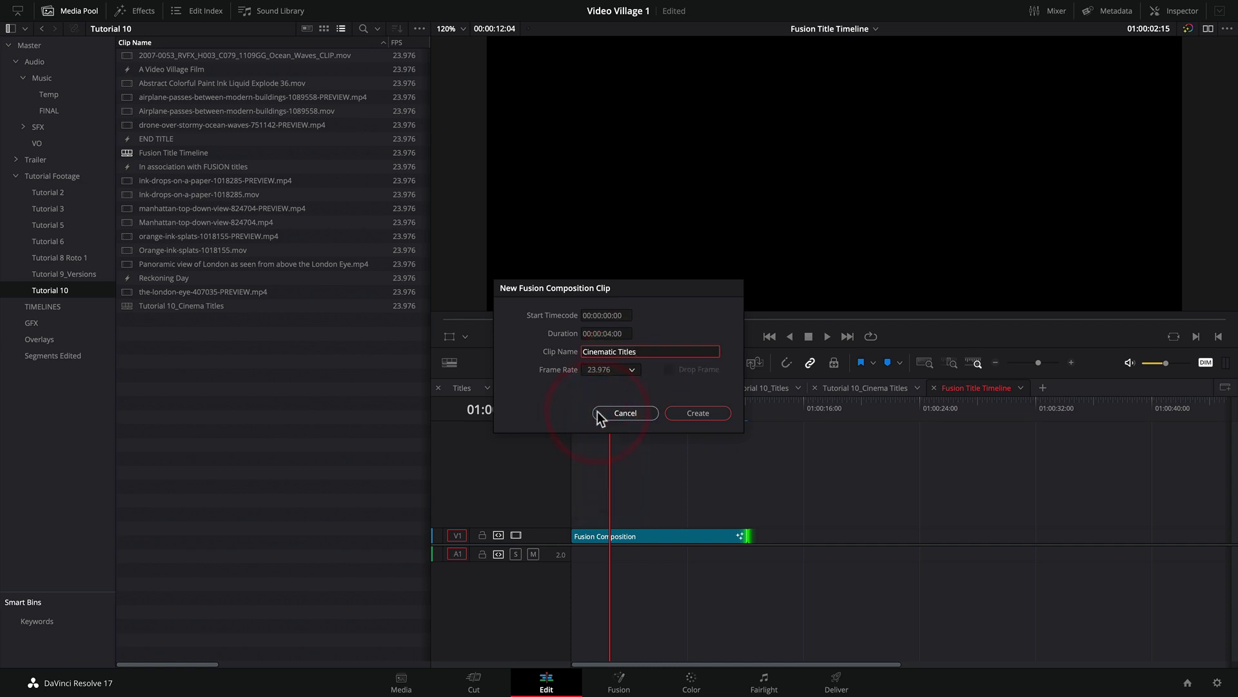
pyautogui.click(614, 334)
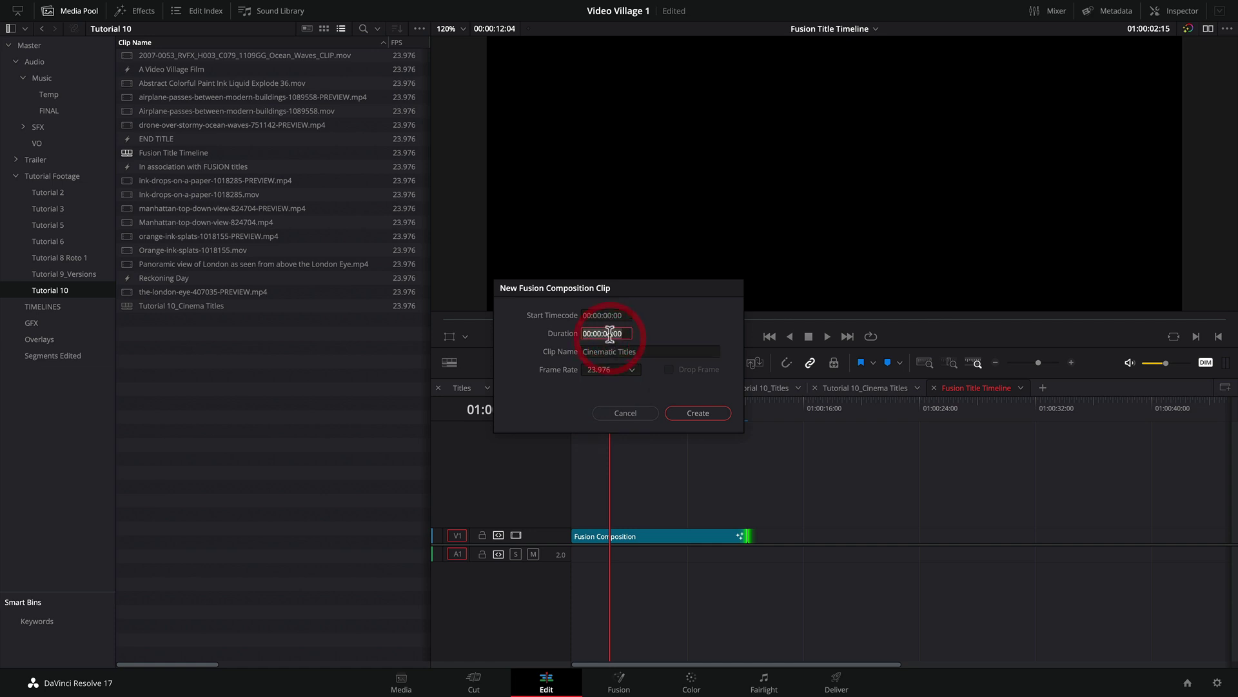
pyautogui.press('Right')
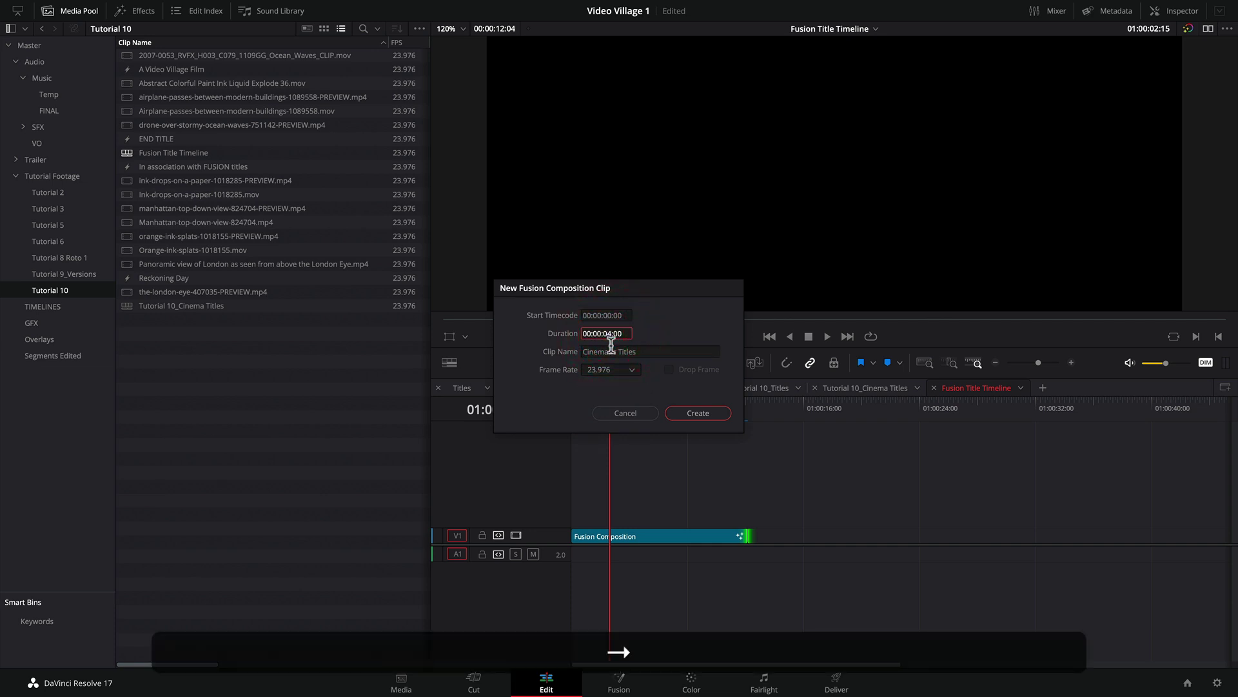
pyautogui.press('BackSpace')
pyautogui.write('12')
pyautogui.click(686, 412)
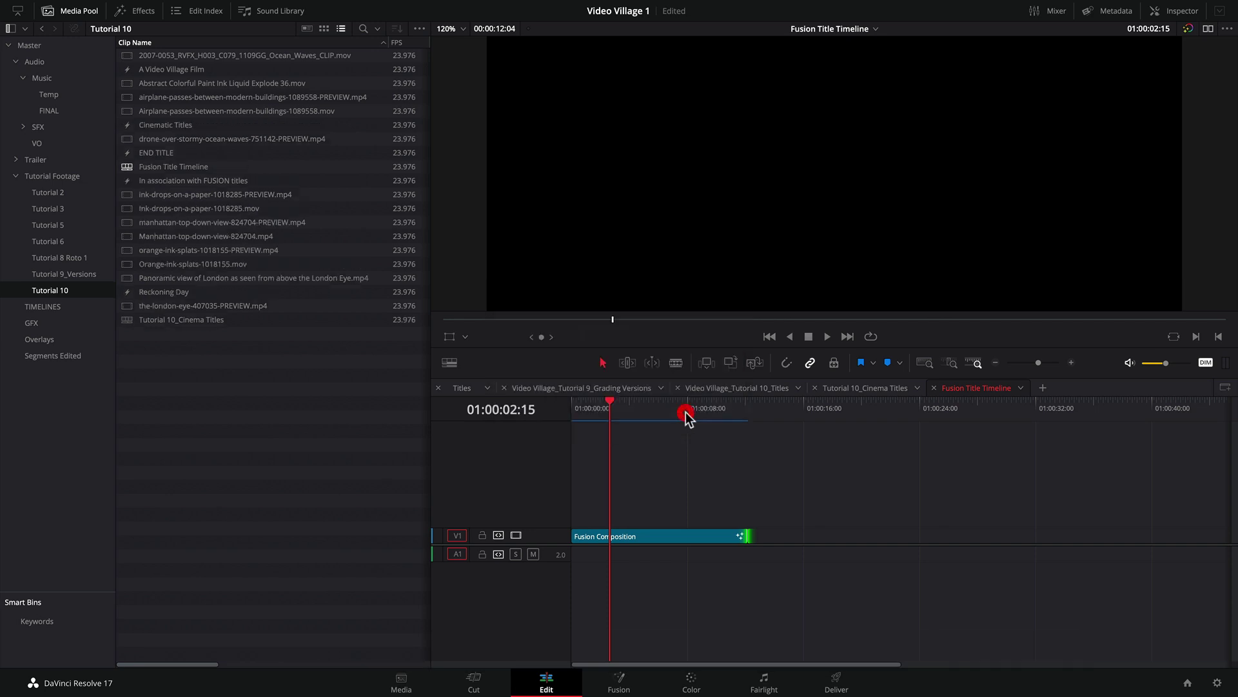
# Step: Delete the old Fusion Composition from V1 and place Cinematic Titles at the start of V1
pyautogui.click(627, 534)
pyautogui.press('BackSpace')
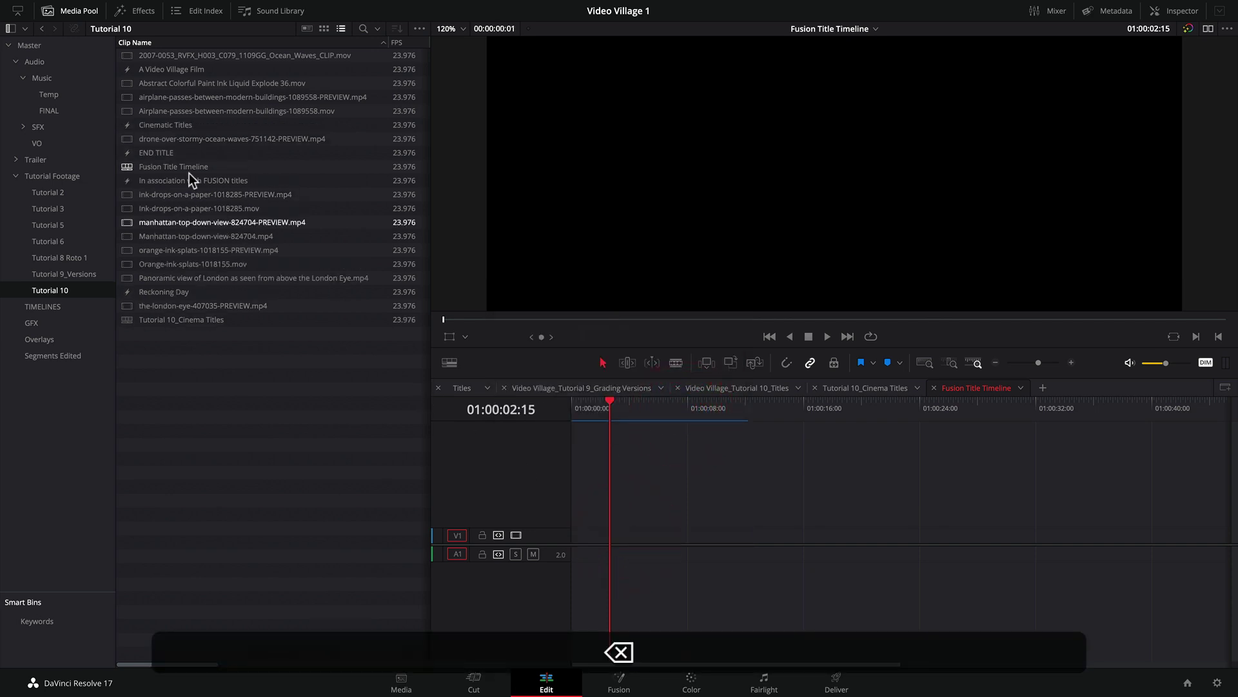
pyautogui.click(163, 164)
pyautogui.click(132, 125)
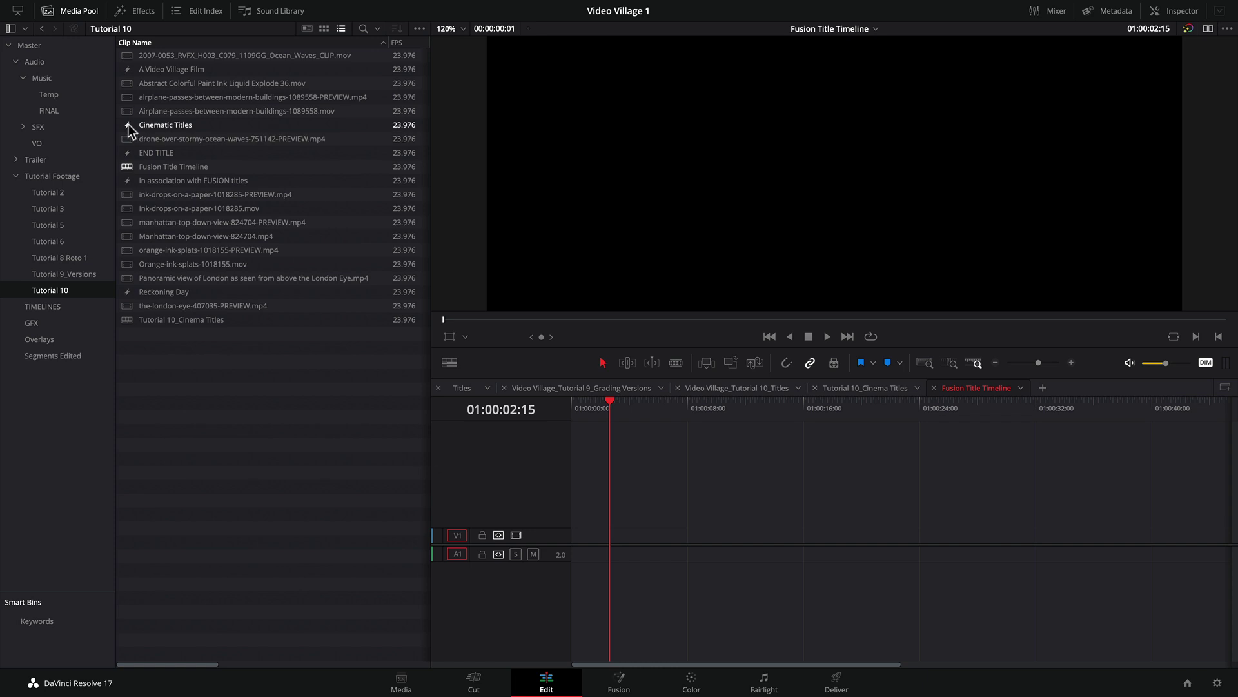
pyautogui.moveTo(127, 122); pyautogui.dragTo(568, 537)
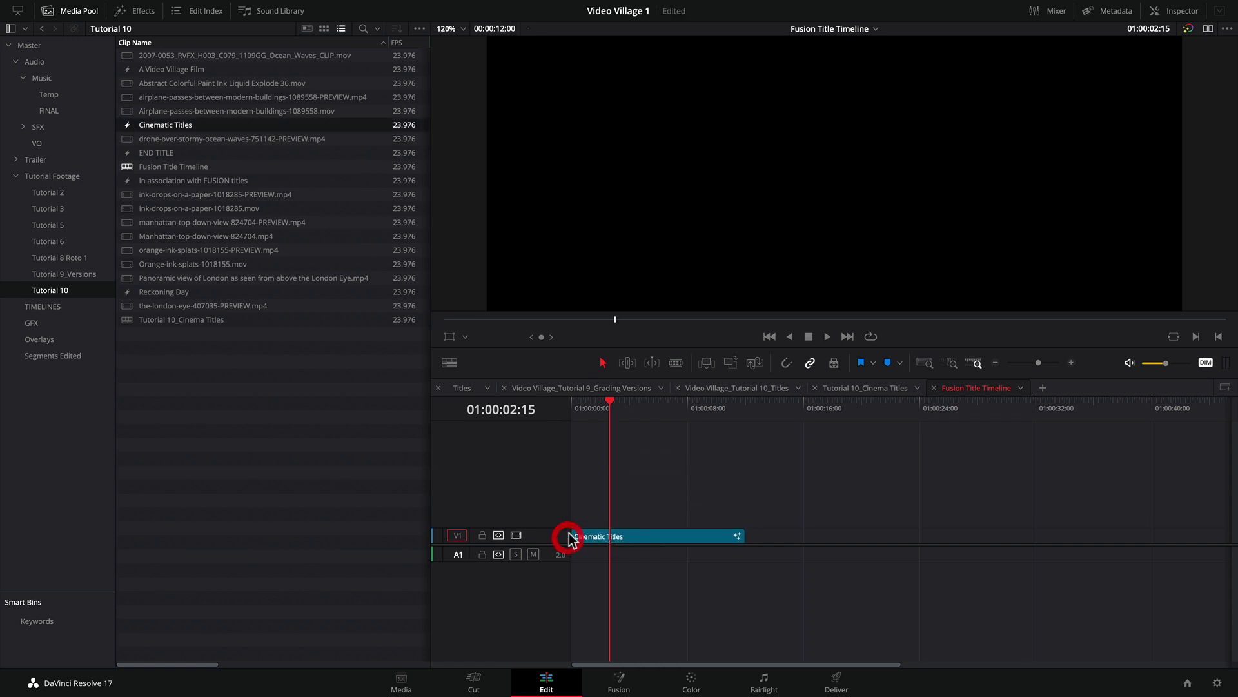
pyautogui.moveTo(619, 412); pyautogui.dragTo(623, 407)
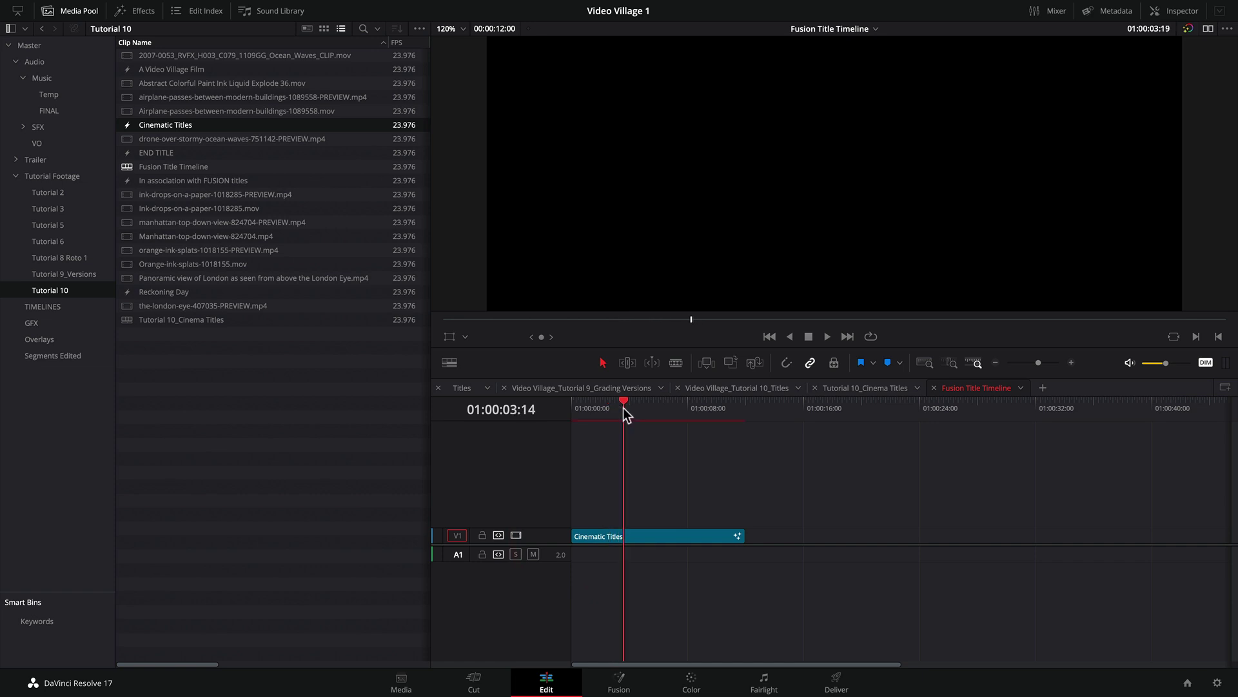
# Step: Open the Cinematic Titles clip on the Fusion page and position MediaOut1 at the graph's right
pyautogui.click(640, 534)
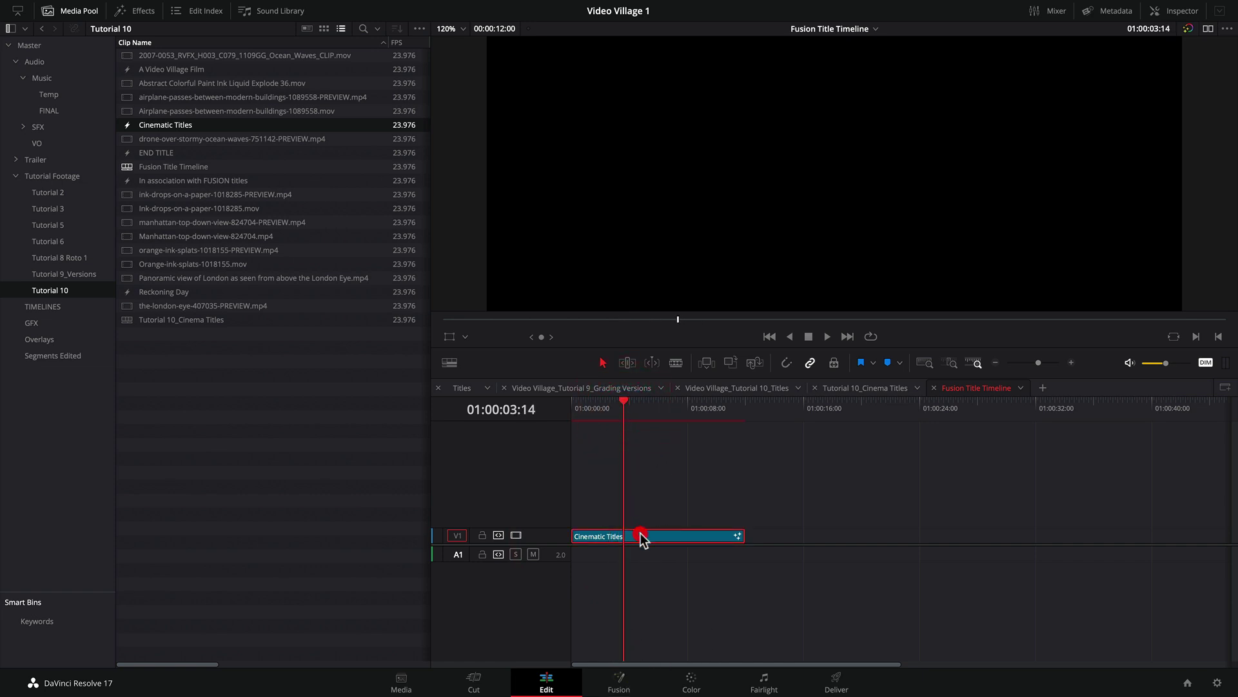
pyautogui.click(621, 681)
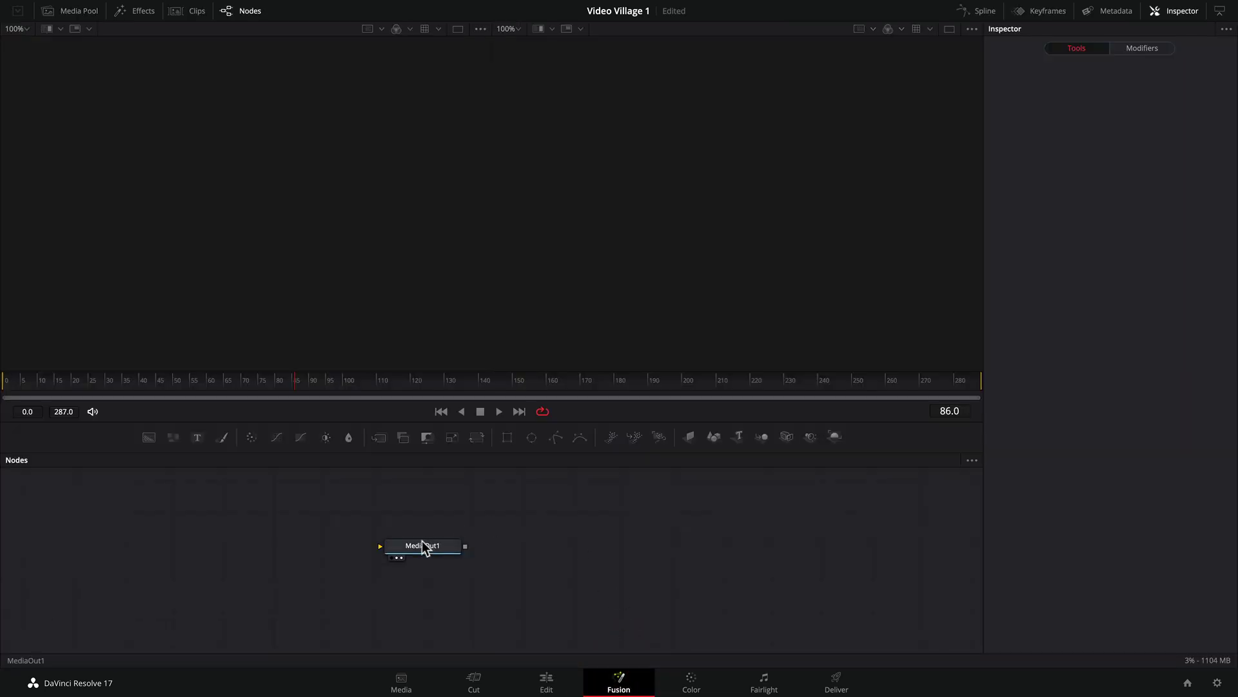
pyautogui.moveTo(422, 543); pyautogui.dragTo(778, 546)
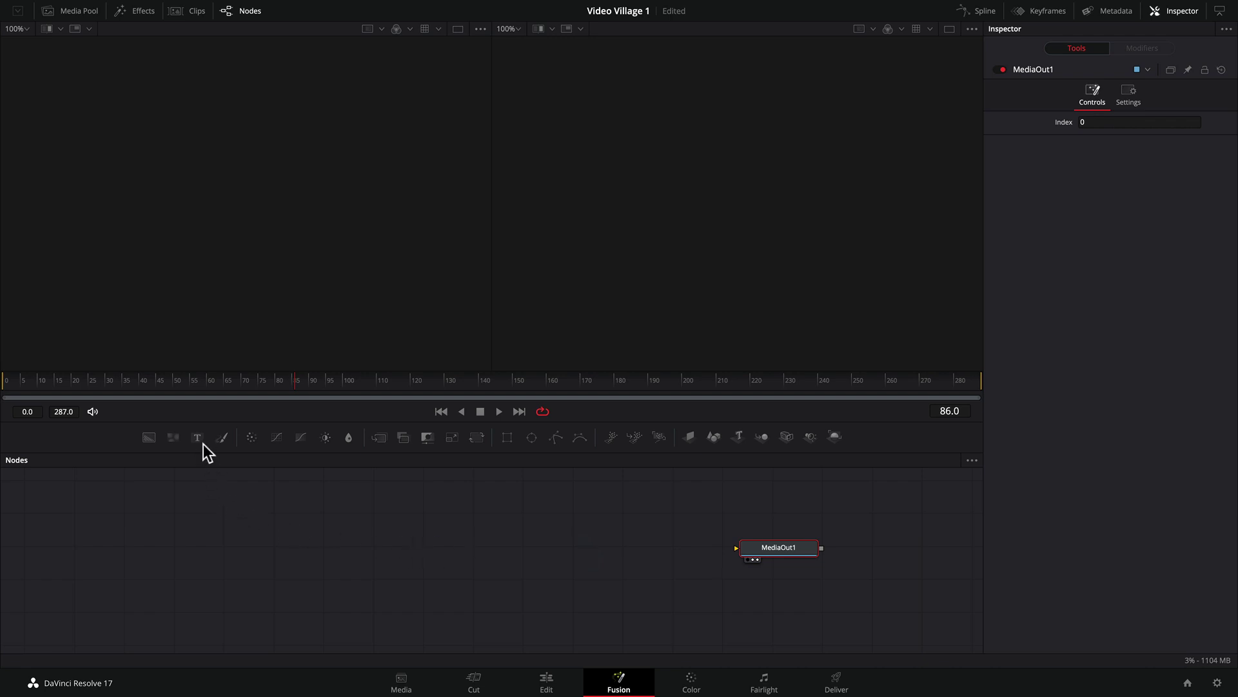
pyautogui.moveTo(774, 545); pyautogui.dragTo(760, 549)
pyautogui.click(760, 549)
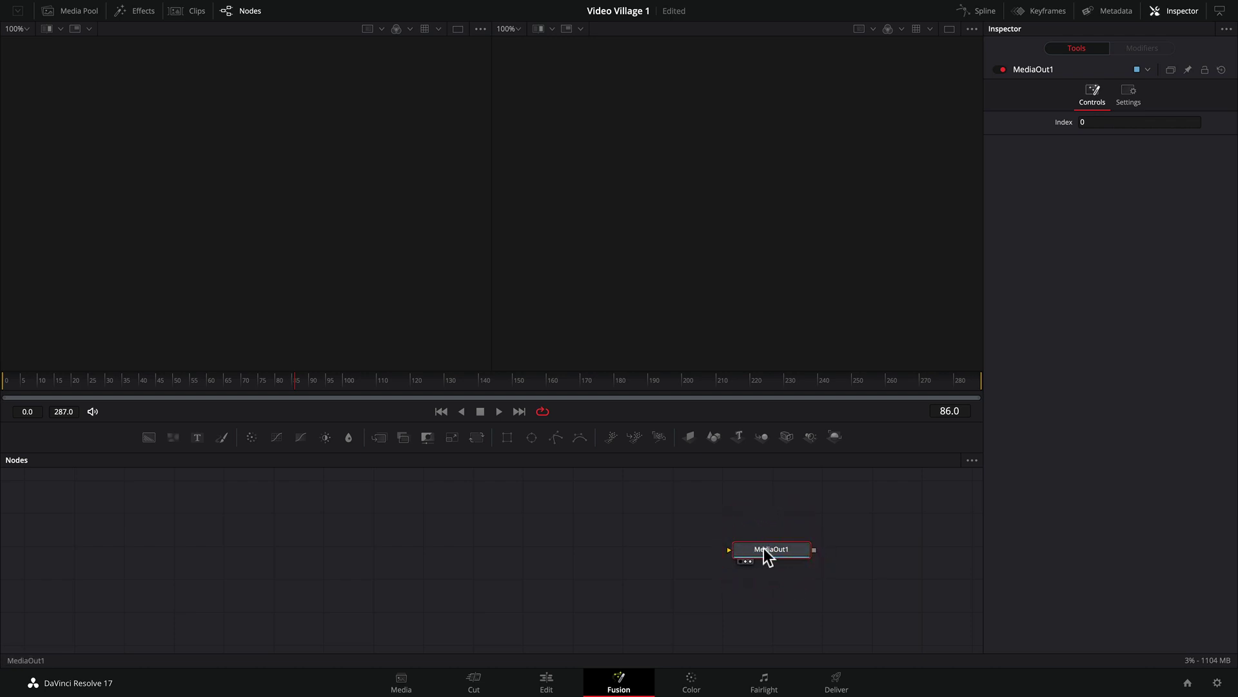
pyautogui.moveTo(772, 548); pyautogui.dragTo(776, 547)
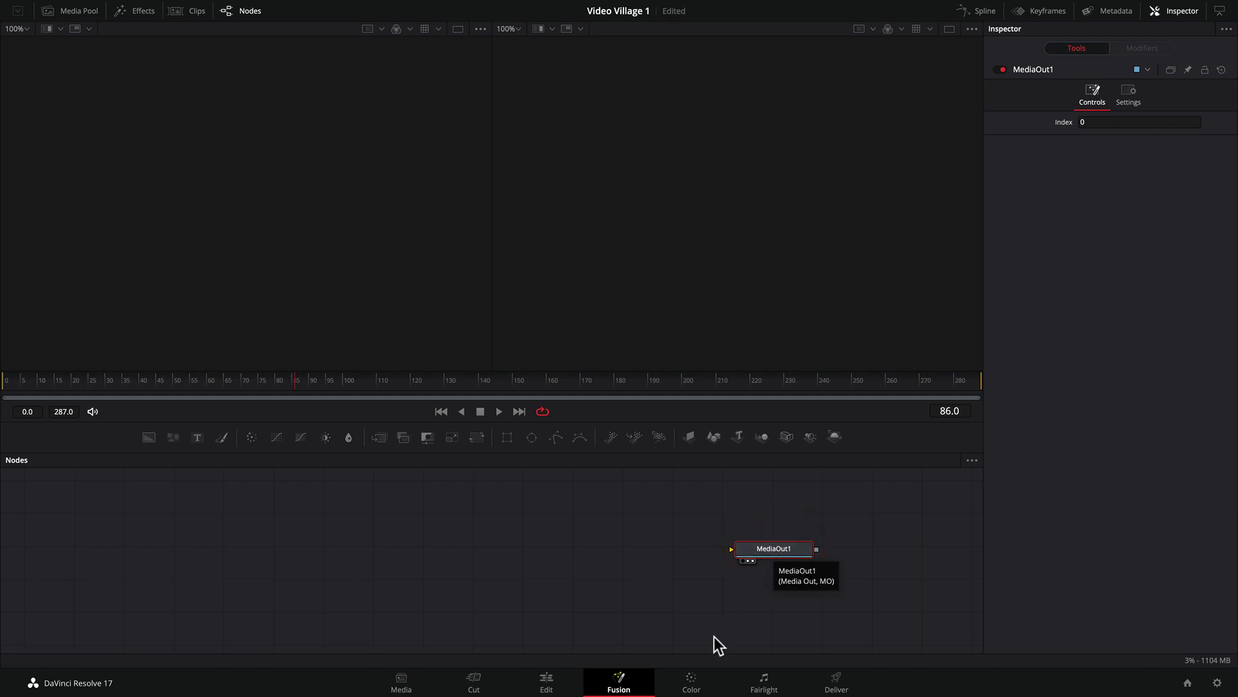
# Step: Go from the Color page back to Fusion and shift MediaOut1 left toward the centre
pyautogui.click(692, 682)
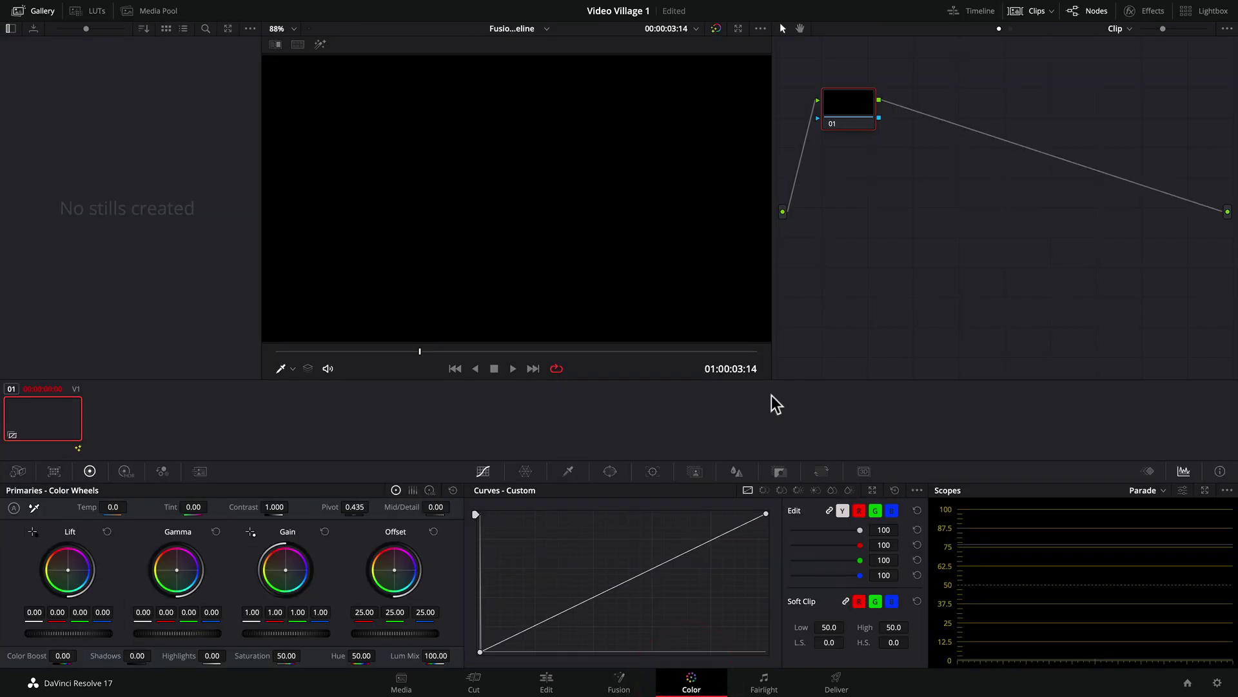
pyautogui.click(875, 112)
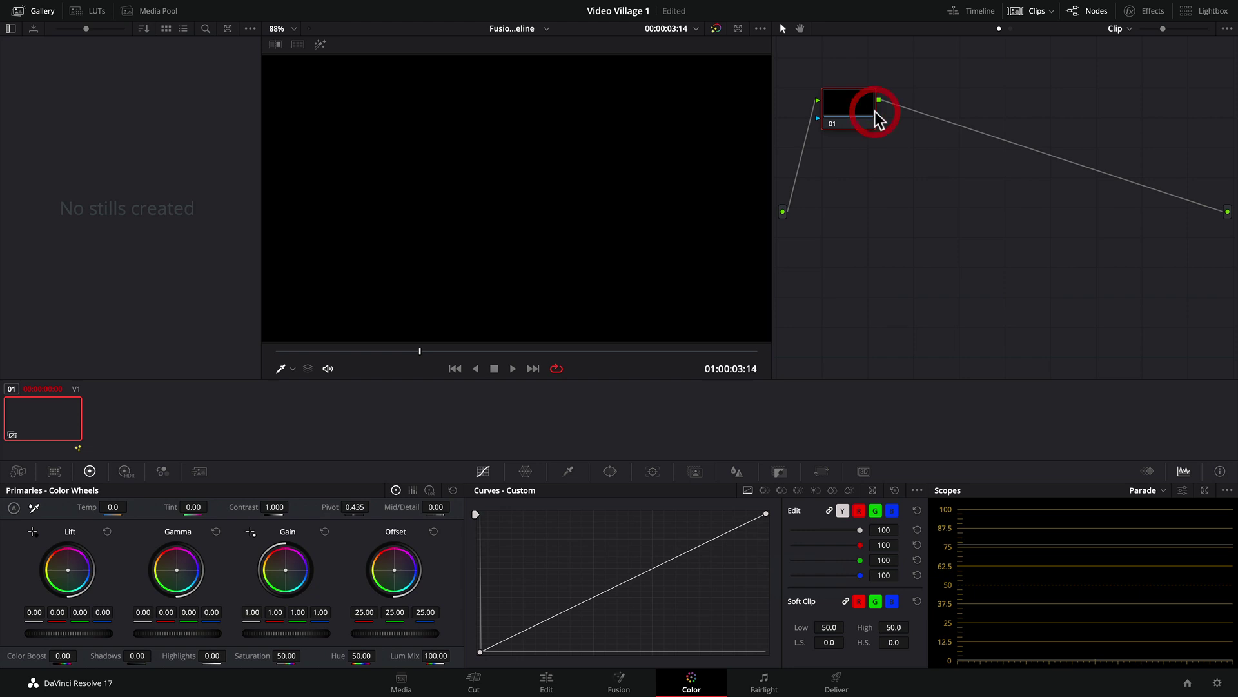
pyautogui.hotkey('shift', '5')
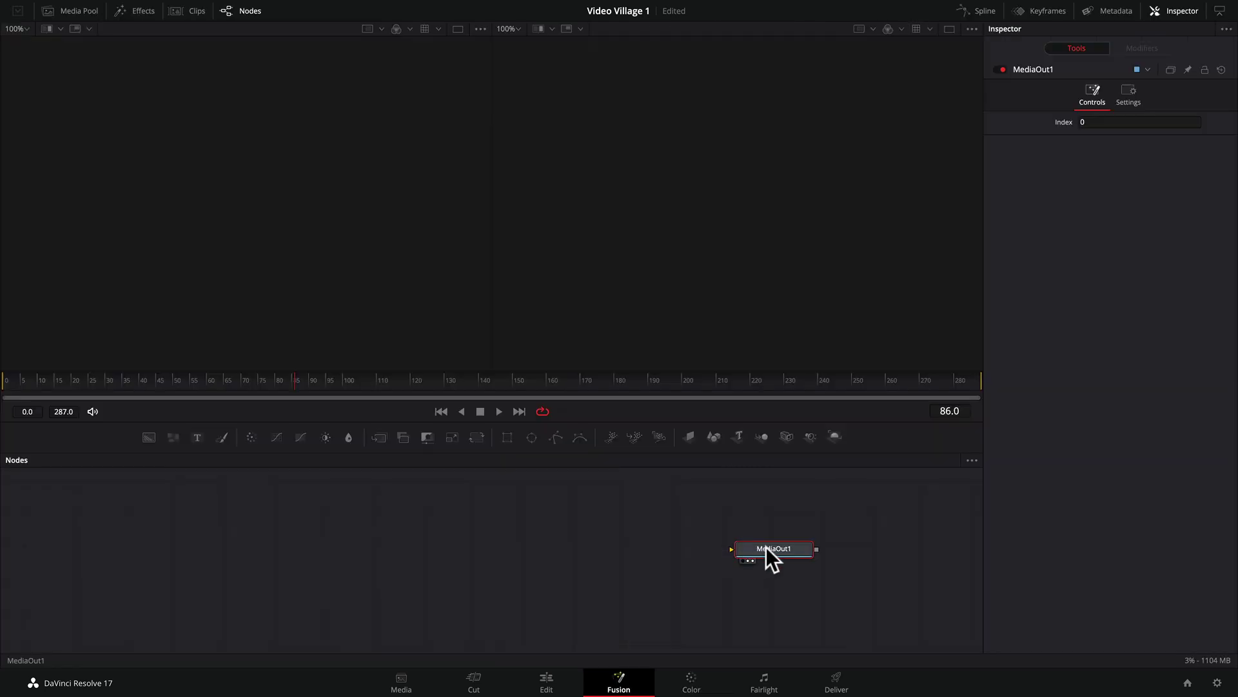
pyautogui.moveTo(766, 547); pyautogui.dragTo(680, 548)
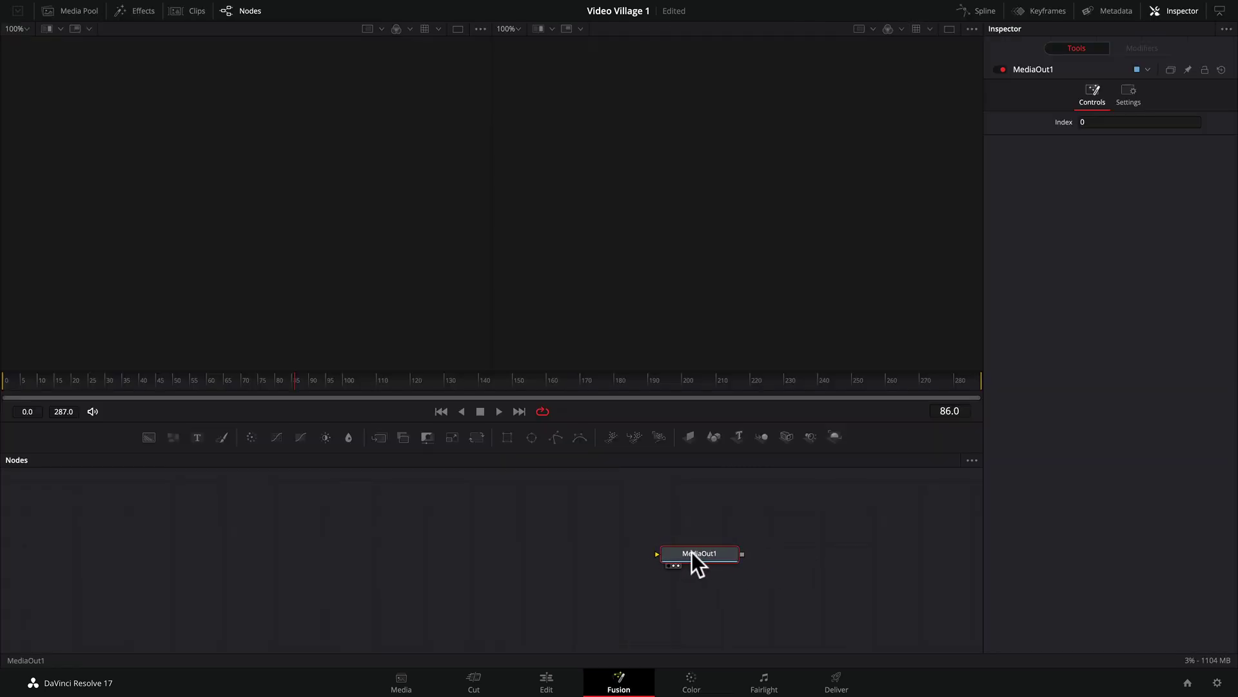
pyautogui.click(691, 554)
# Step: Add a Text+ node, preview Text1 in the left viewer, and type 'CINEMATIC TITLES' as its text
pyautogui.moveTo(196, 435); pyautogui.dragTo(300, 552)
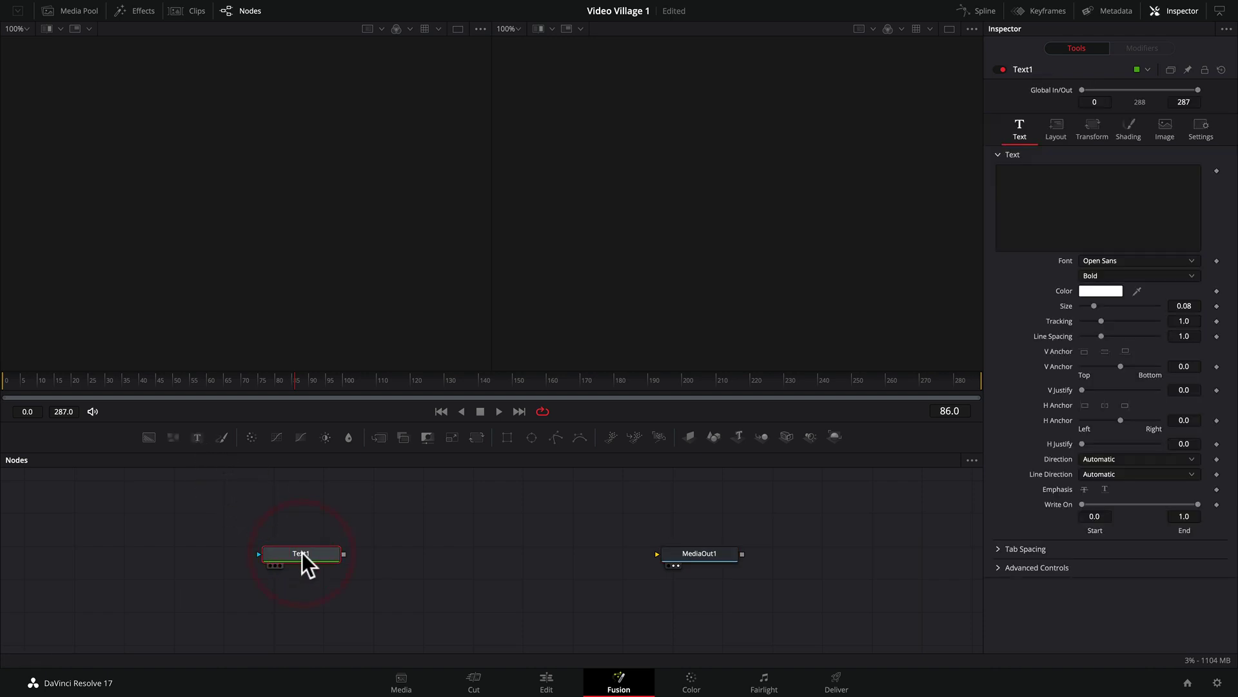
pyautogui.click(297, 552)
pyautogui.moveTo(305, 550); pyautogui.dragTo(293, 552)
pyautogui.click(259, 567)
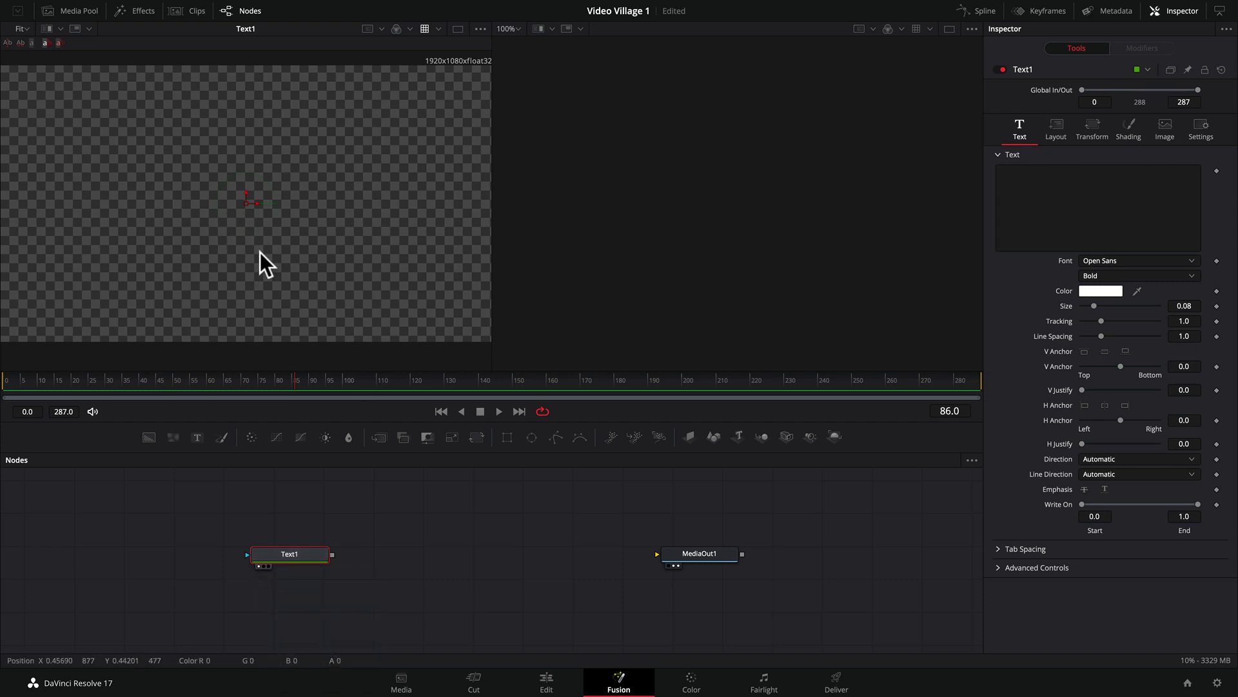
pyautogui.click(262, 565)
pyautogui.moveTo(280, 554); pyautogui.dragTo(261, 206)
pyautogui.click(286, 555)
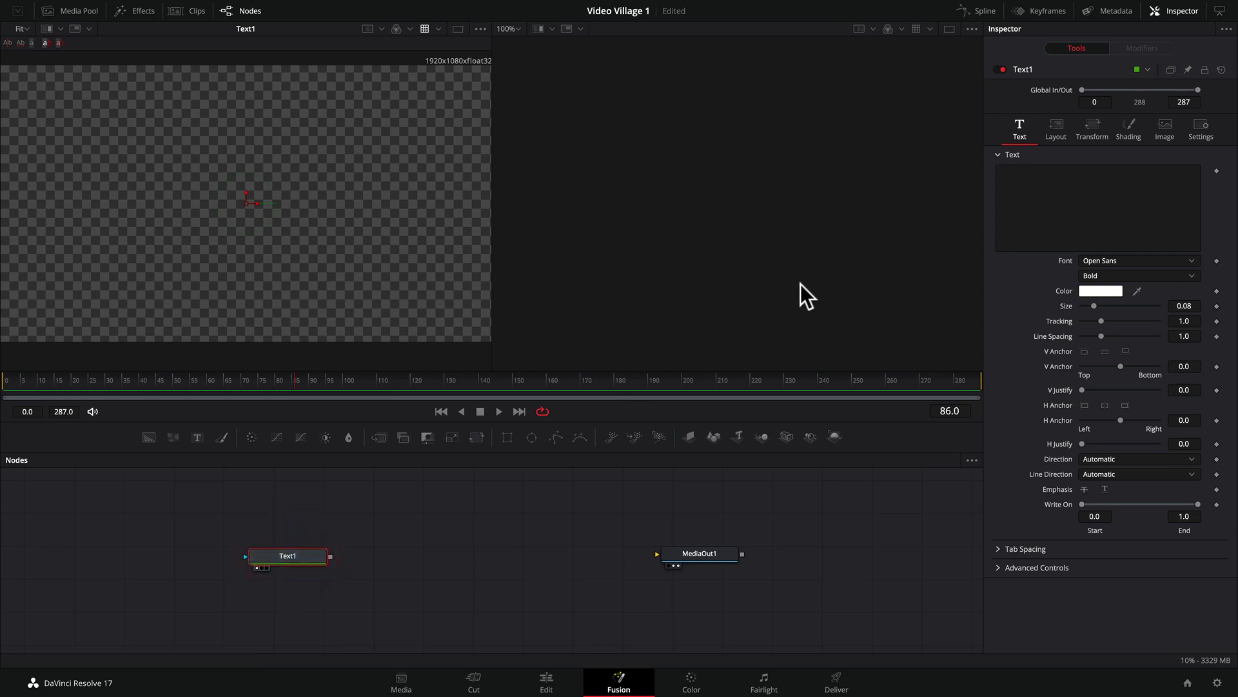
pyautogui.click(1005, 173)
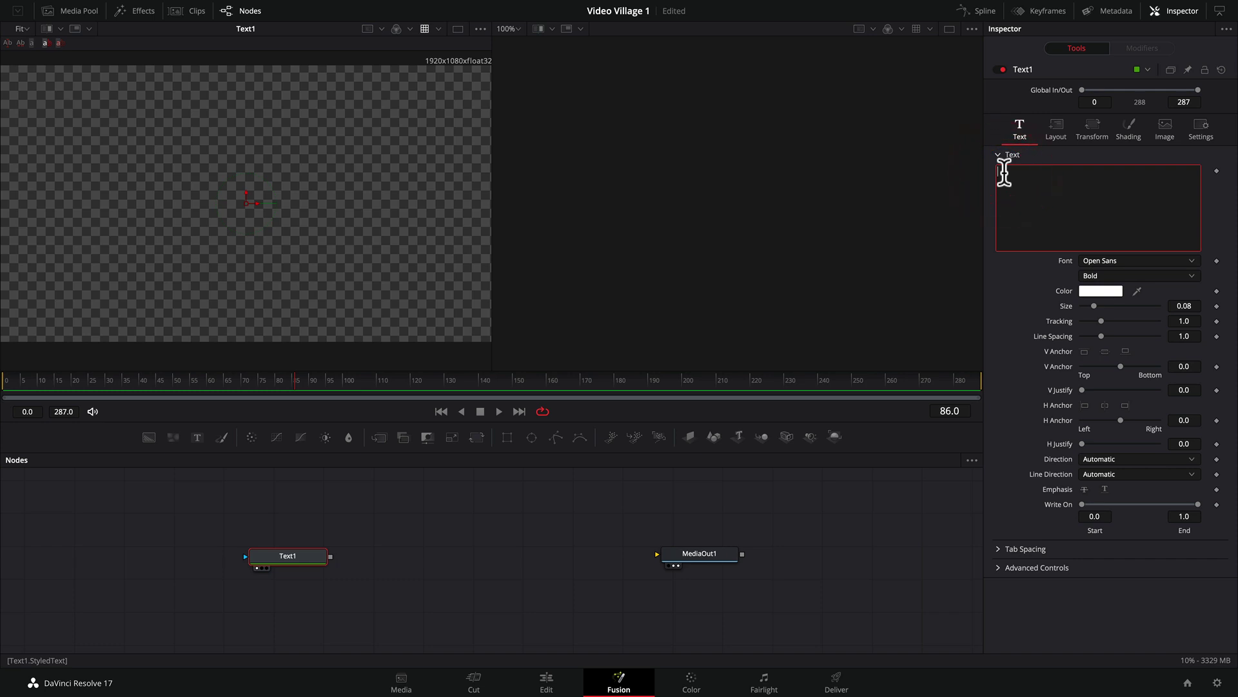
pyautogui.write('C')
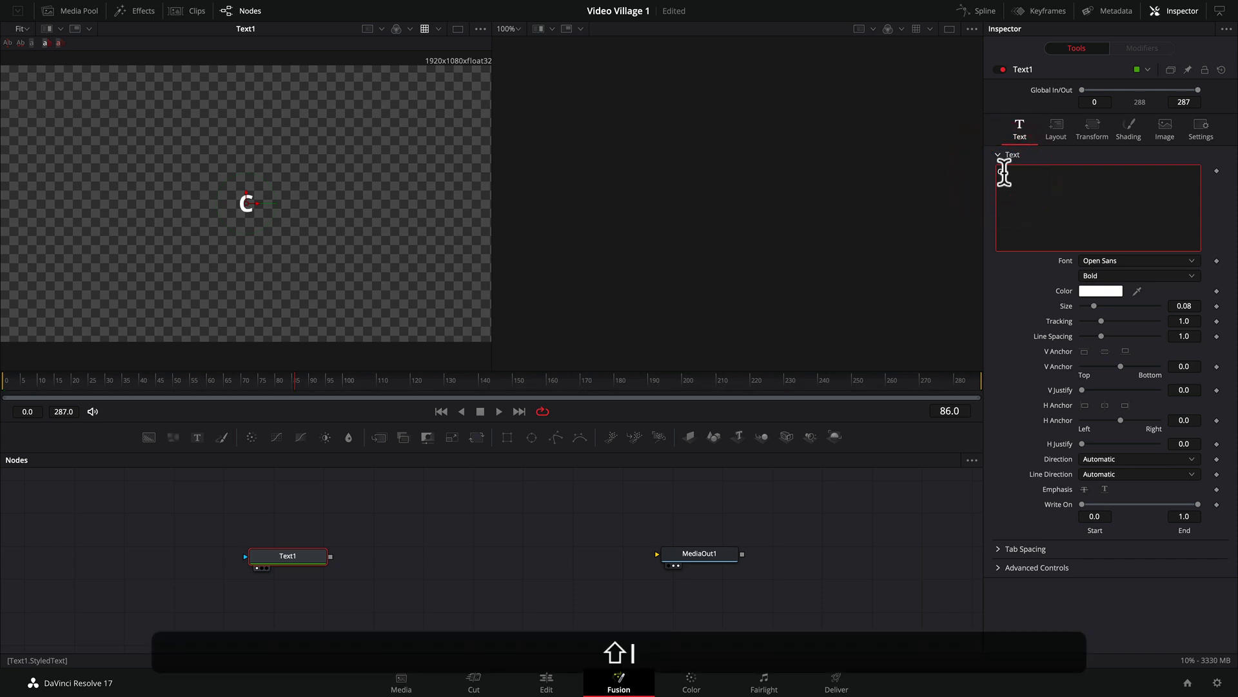
pyautogui.write('INEMATIC')
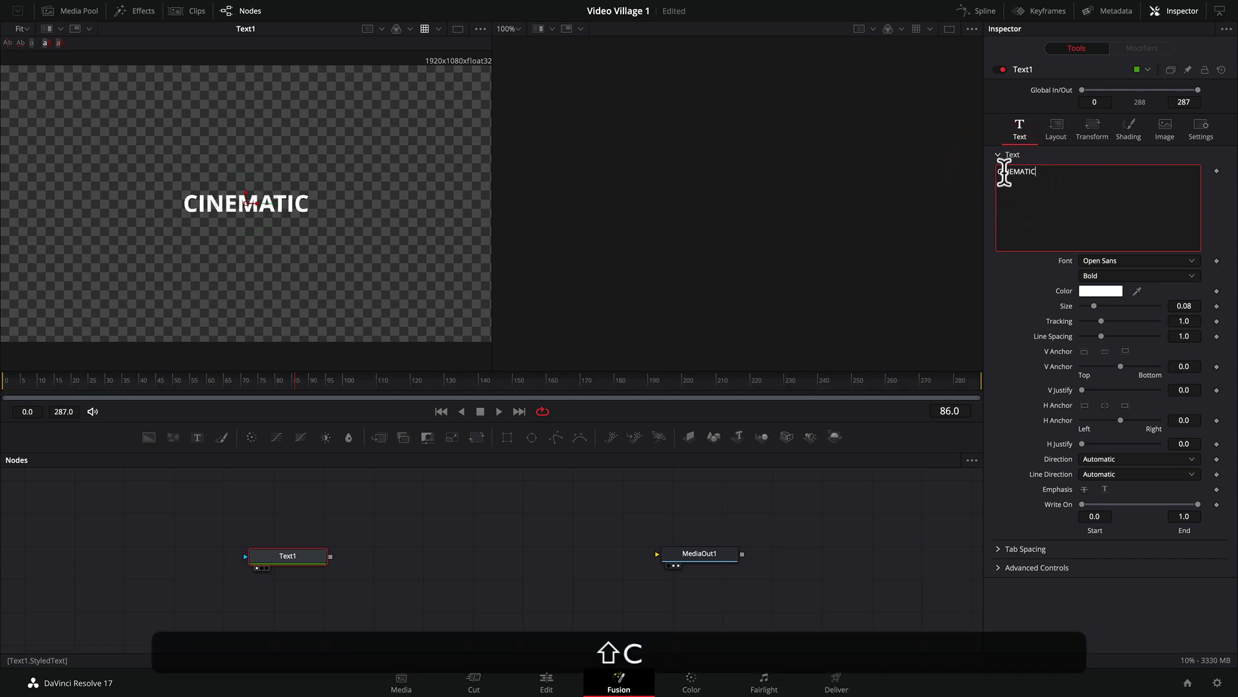
pyautogui.write(' TITLES')
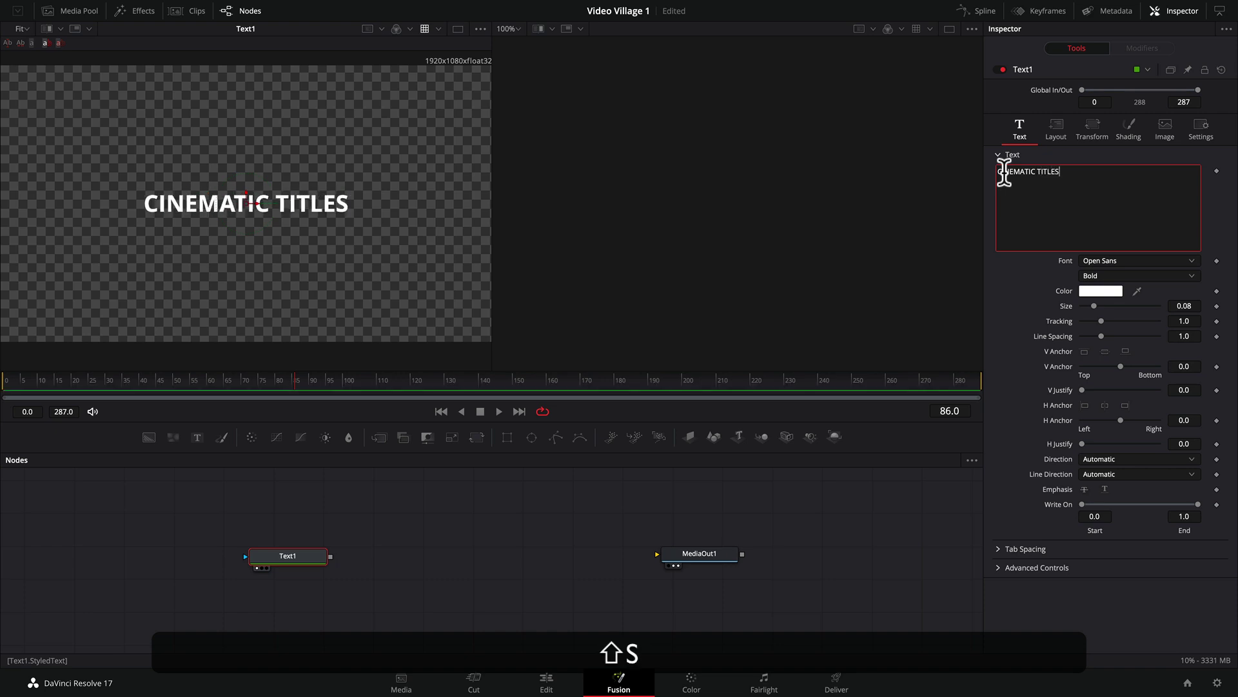
# Step: Set the title font to Electrolize
pyautogui.click(952, 288)
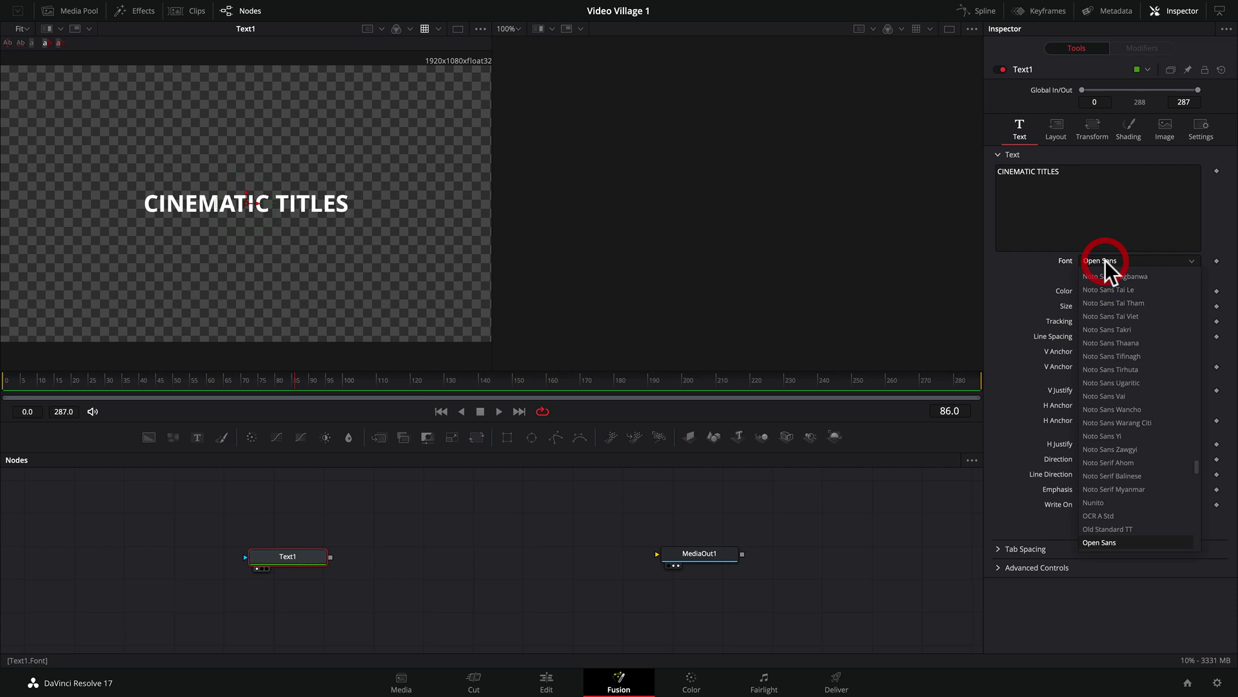
pyautogui.scroll(15, 1150, 316)
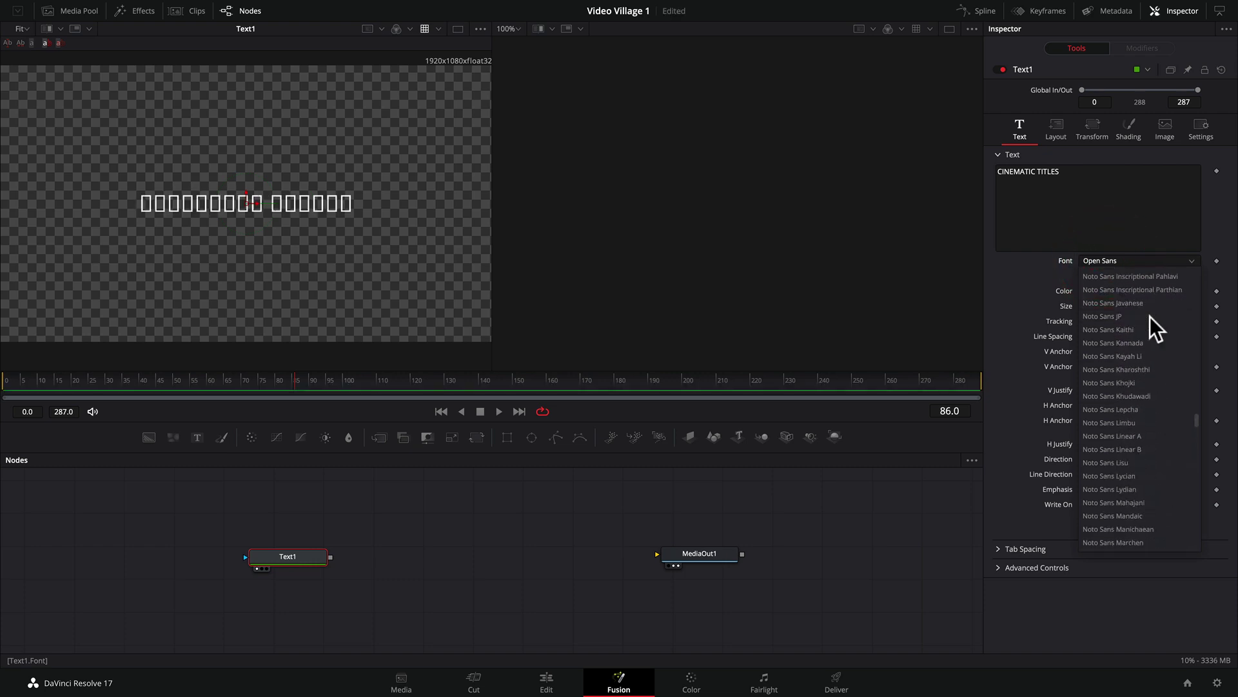
pyautogui.scroll(20, 1150, 316)
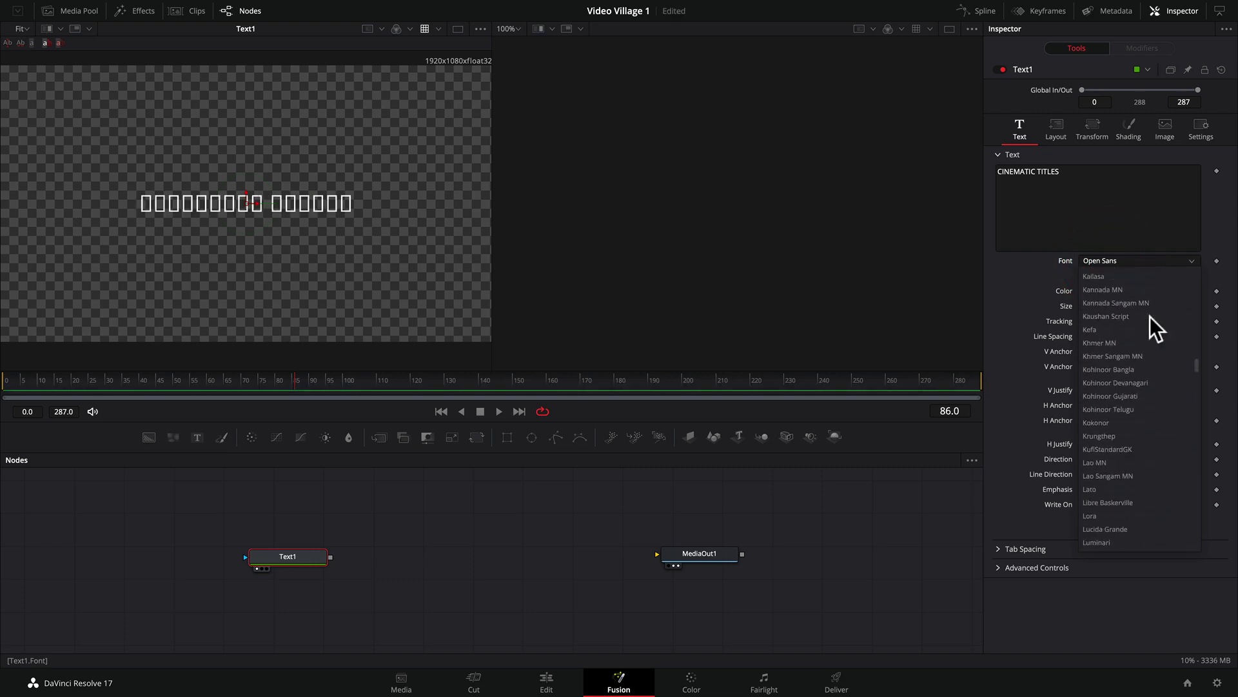
pyautogui.scroll(20, 1151, 316)
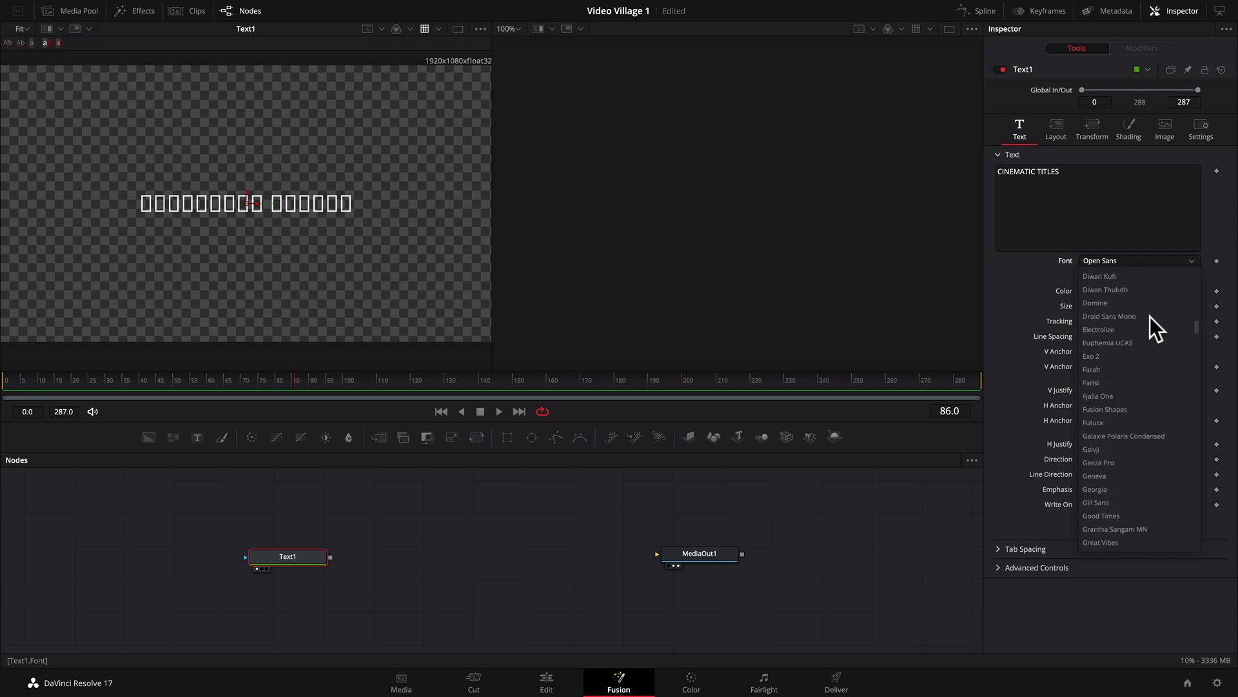
pyautogui.click(1104, 328)
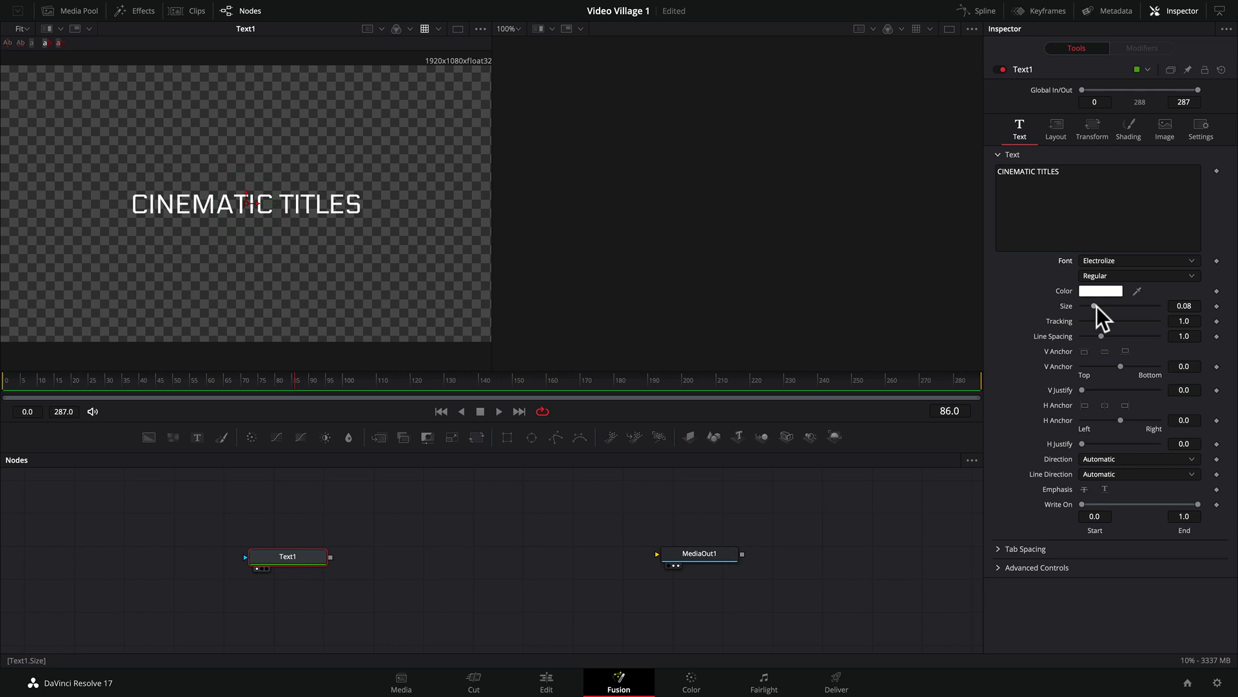
# Step: Set the title size to 0.0827, with tracking at 1.165
pyautogui.moveTo(1094, 305); pyautogui.dragTo(1104, 320)
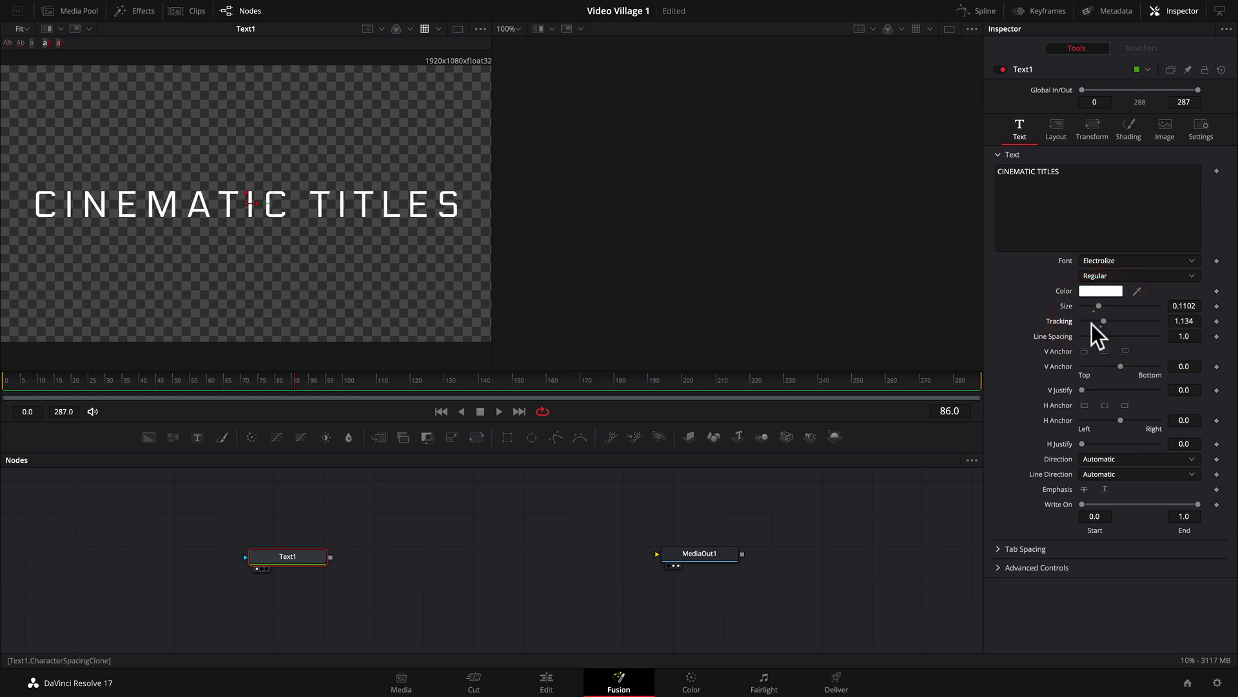
pyautogui.moveTo(1098, 305); pyautogui.dragTo(1093, 304)
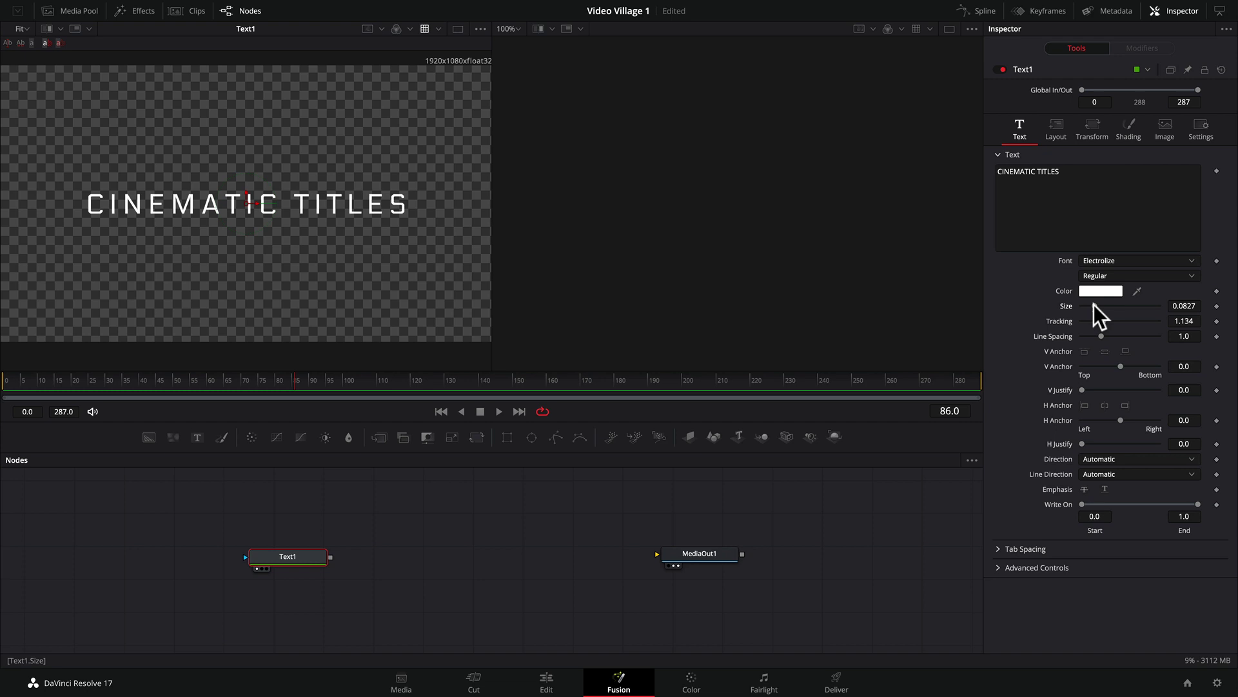
pyautogui.moveTo(1095, 307); pyautogui.dragTo(1105, 319)
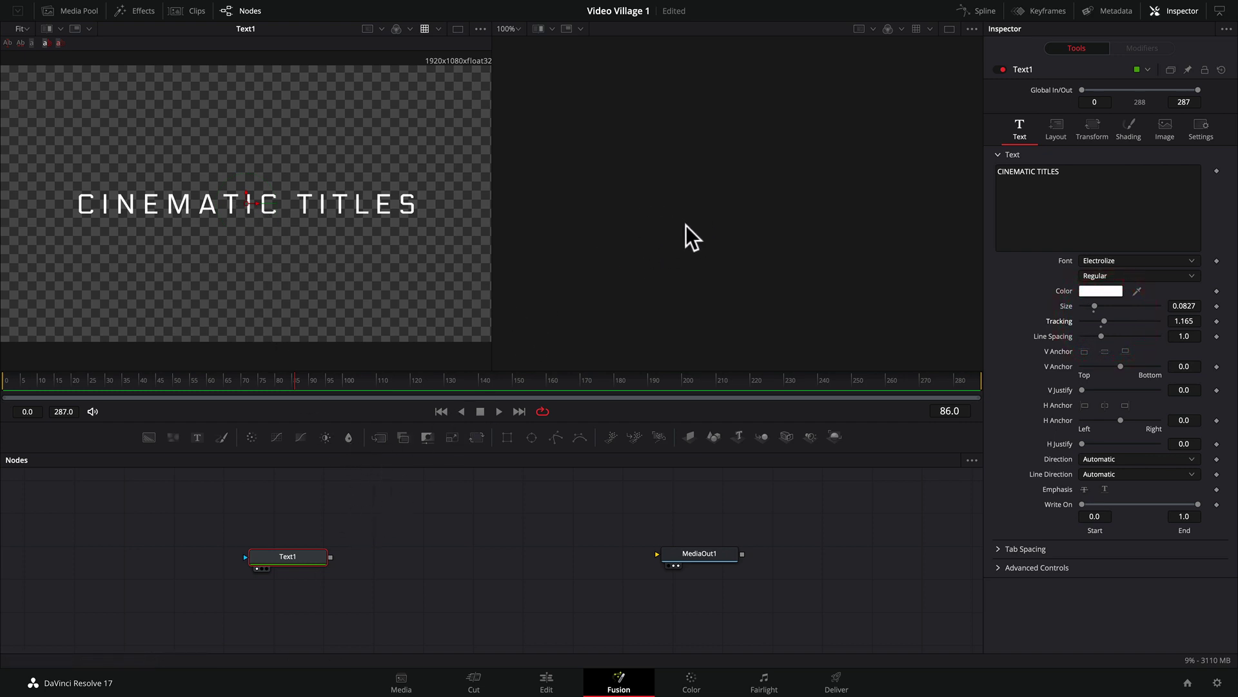
# Step: Link Text1 to MediaOut1, check the title on the Edit timeline, then reconnect them in Fusion
pyautogui.click(706, 551)
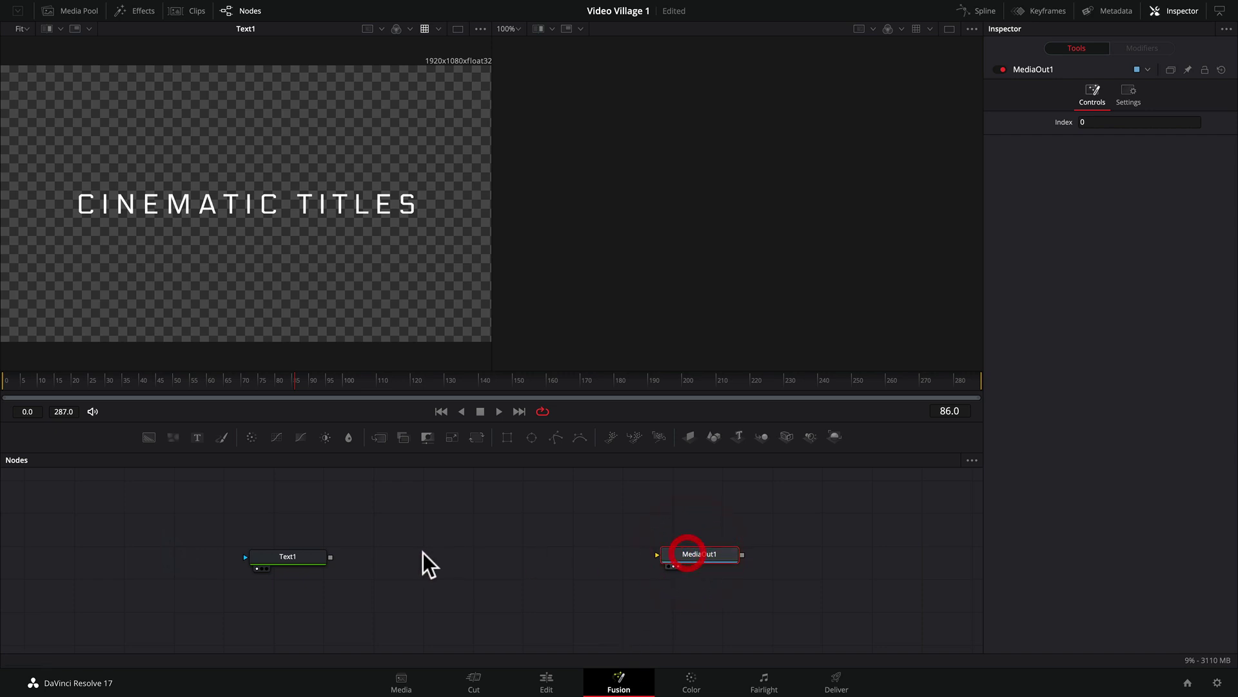
pyautogui.moveTo(330, 556); pyautogui.dragTo(656, 555)
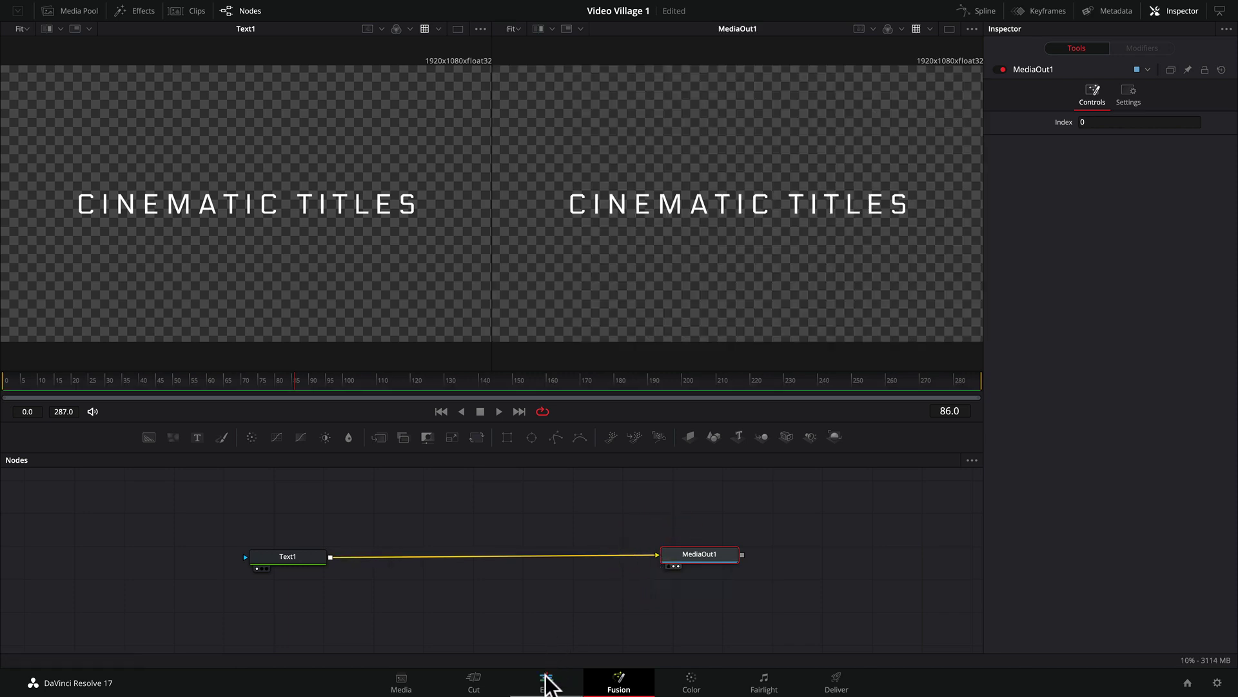
pyautogui.click(546, 682)
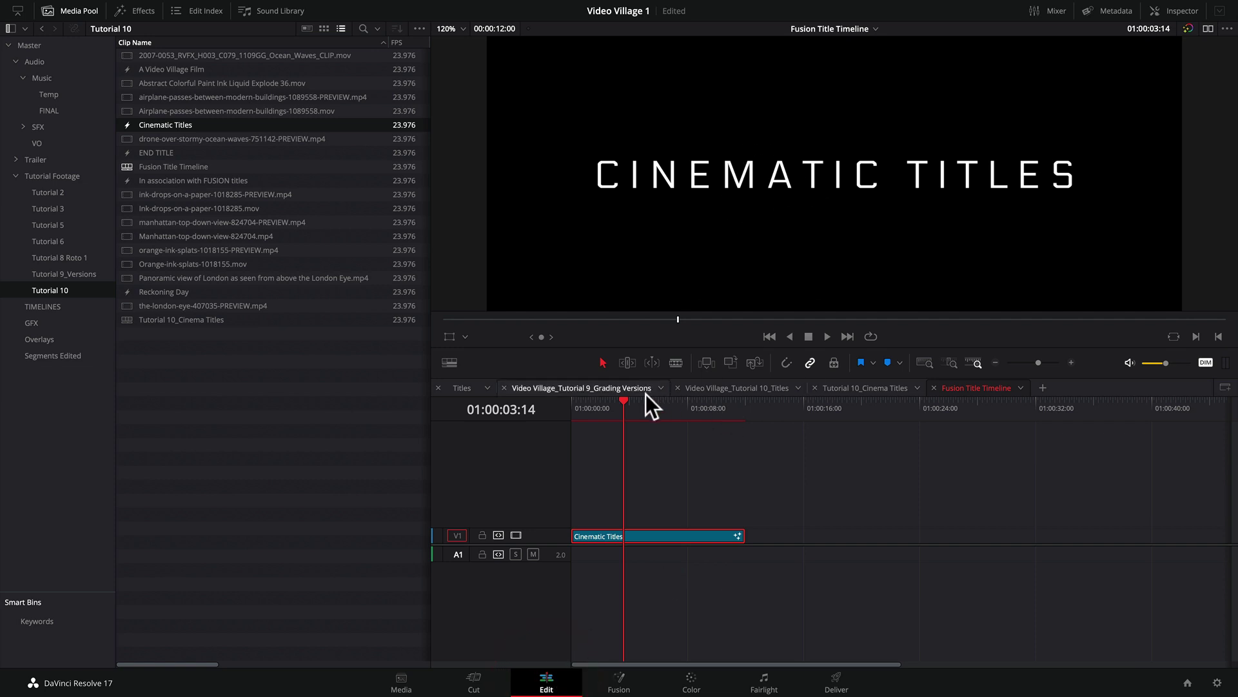
pyautogui.moveTo(643, 402); pyautogui.dragTo(632, 403)
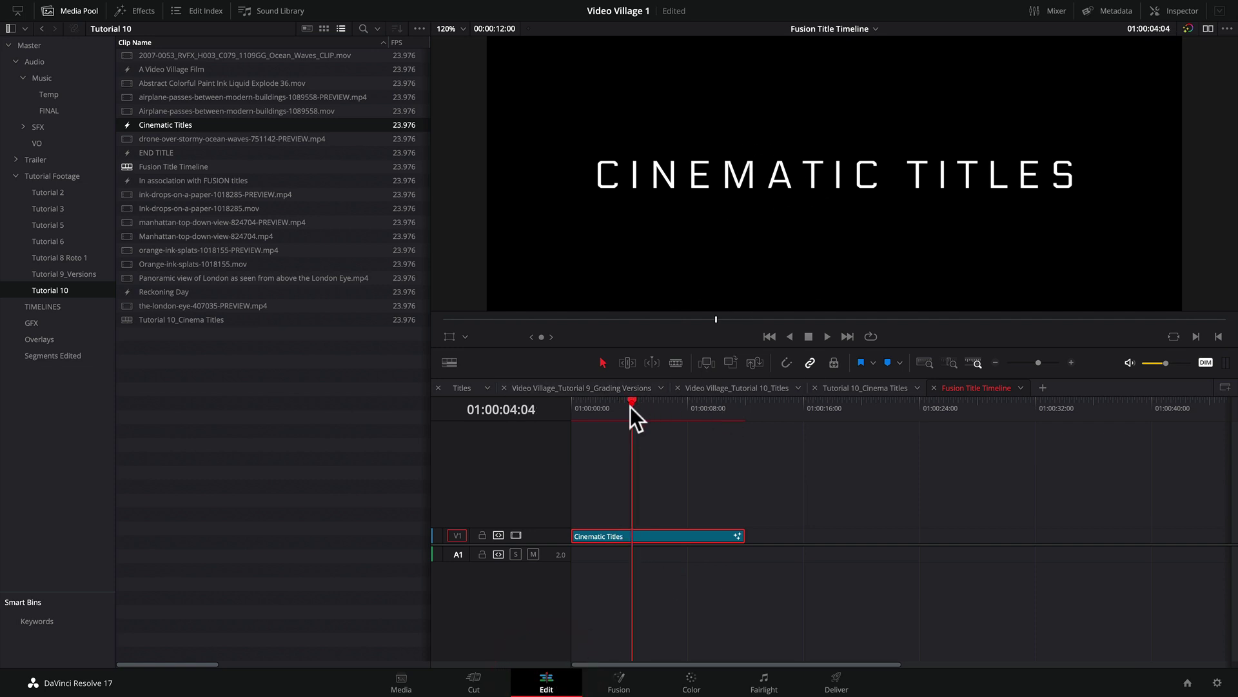
pyautogui.click(620, 682)
pyautogui.click(404, 539)
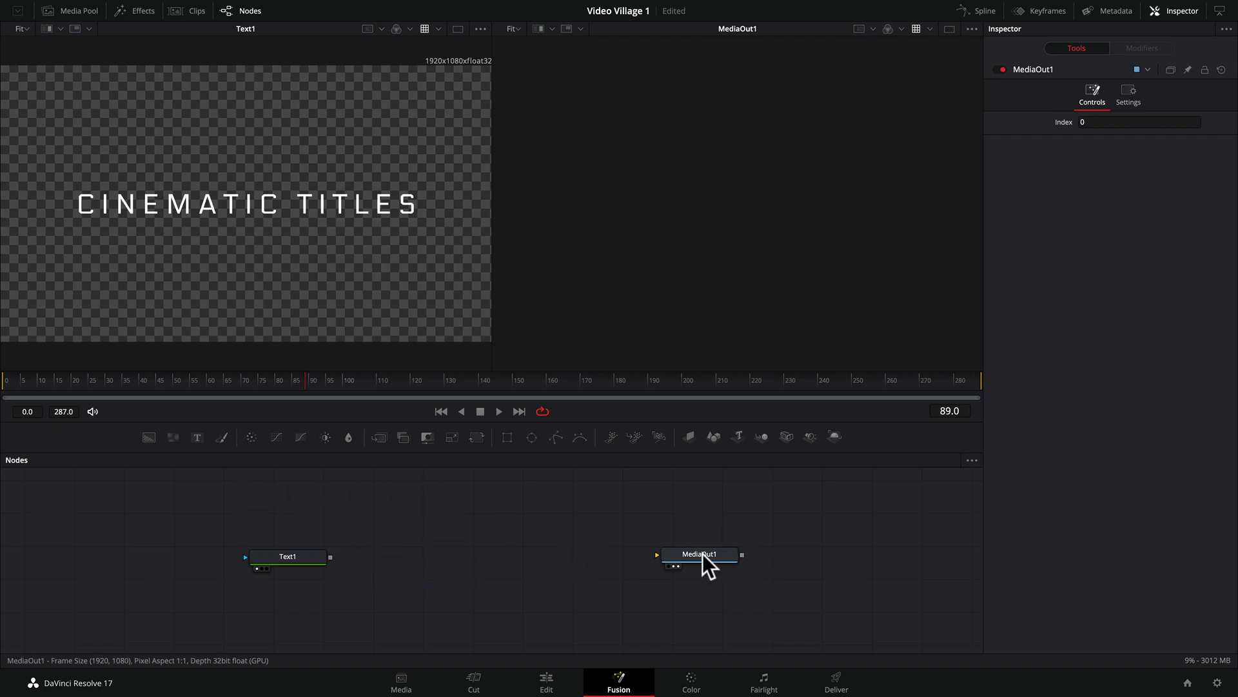
pyautogui.moveTo(330, 557); pyautogui.dragTo(657, 555)
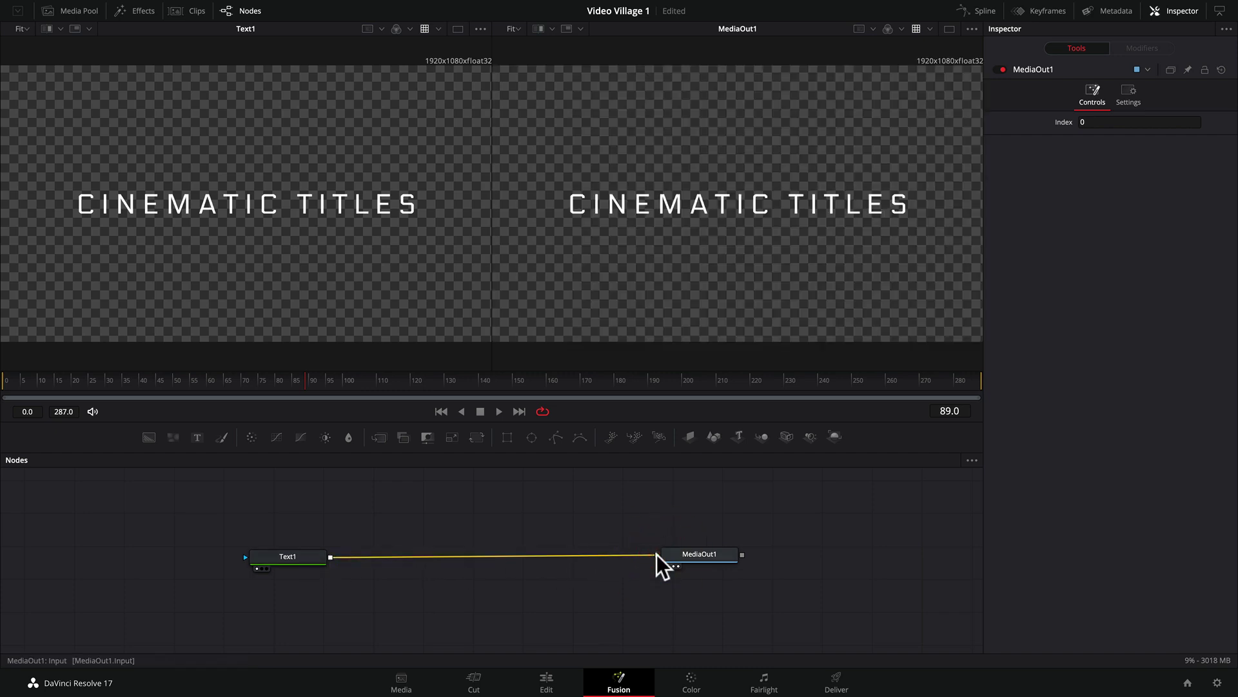
# Step: At frame 0, reset Tracking to 1.0 and set a starting keyframe
pyautogui.click(307, 555)
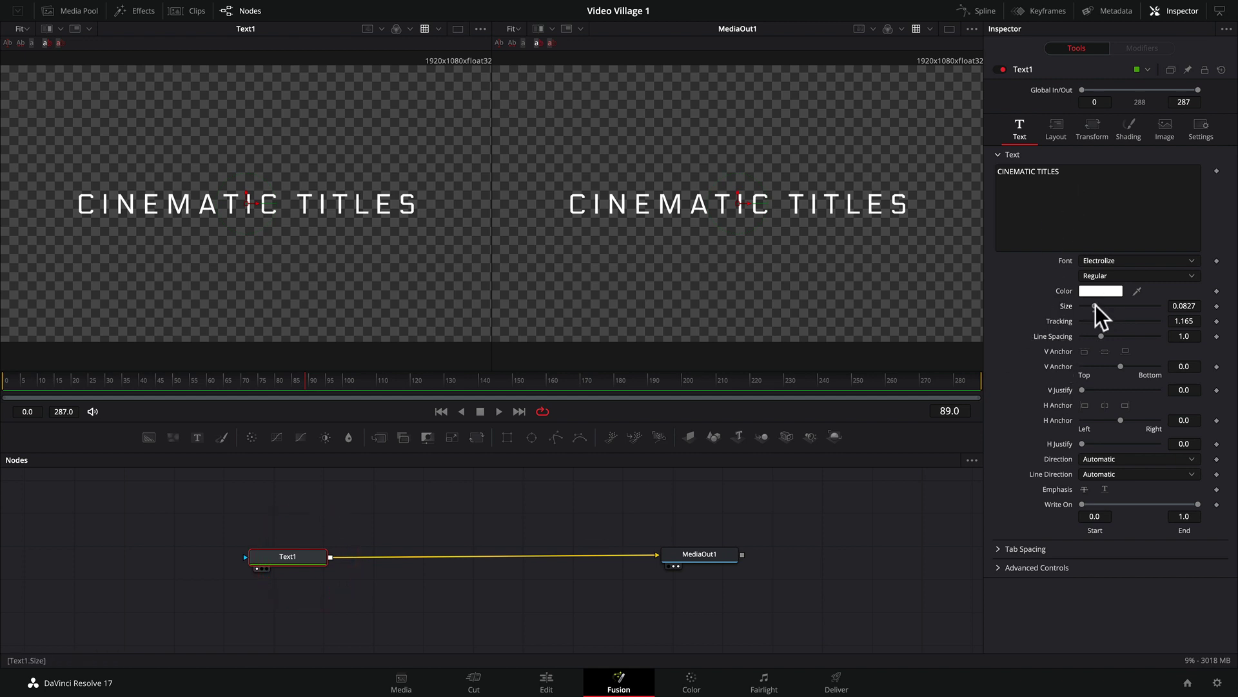
pyautogui.moveTo(1096, 304); pyautogui.dragTo(1105, 321)
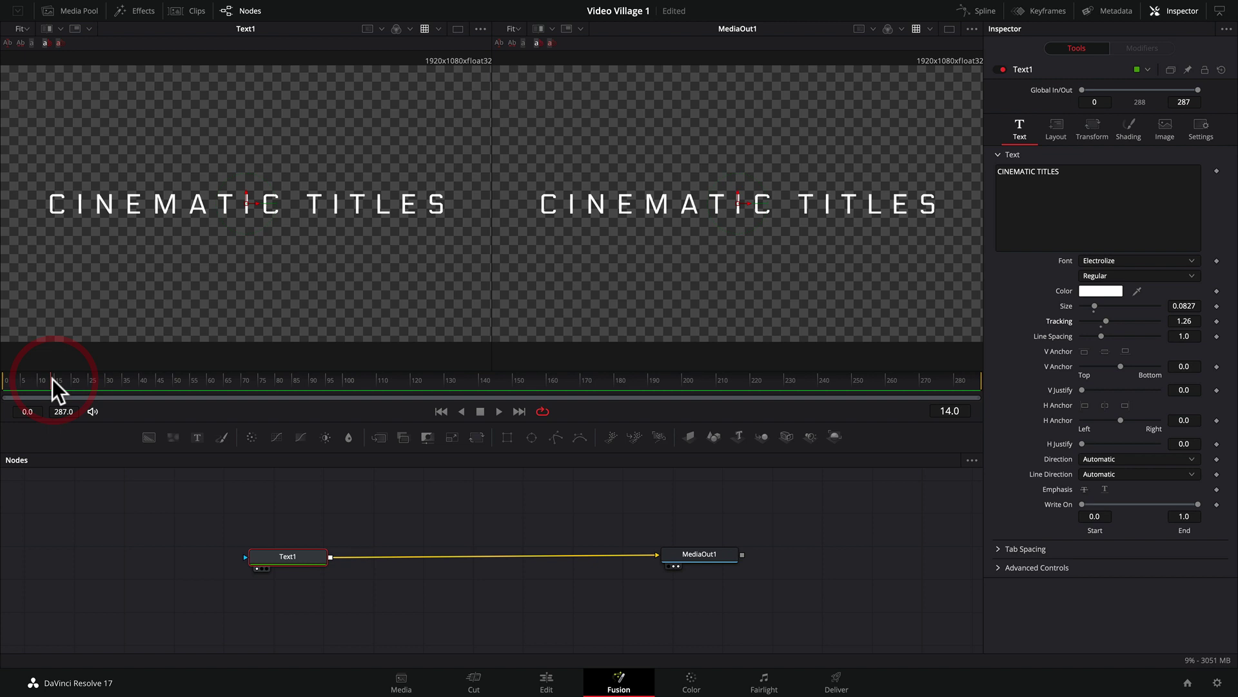
pyautogui.moveTo(53, 378); pyautogui.dragTo(1, 387)
pyautogui.doubleClick(1102, 324)
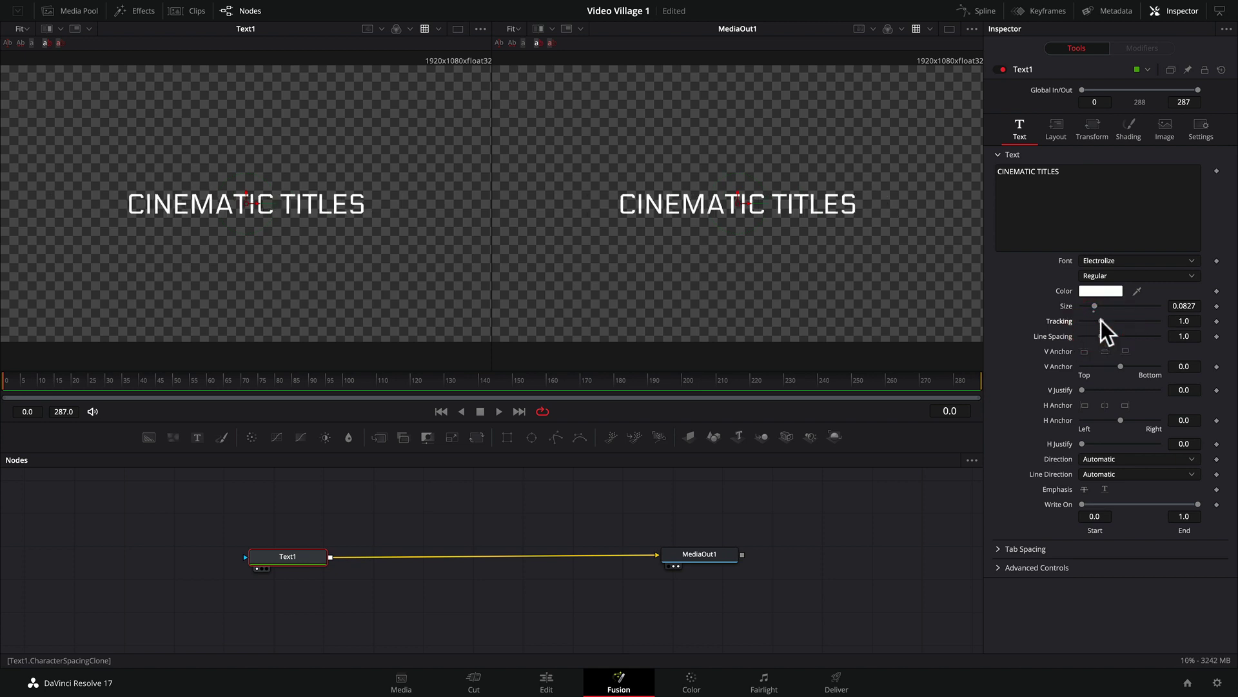
pyautogui.click(1102, 321)
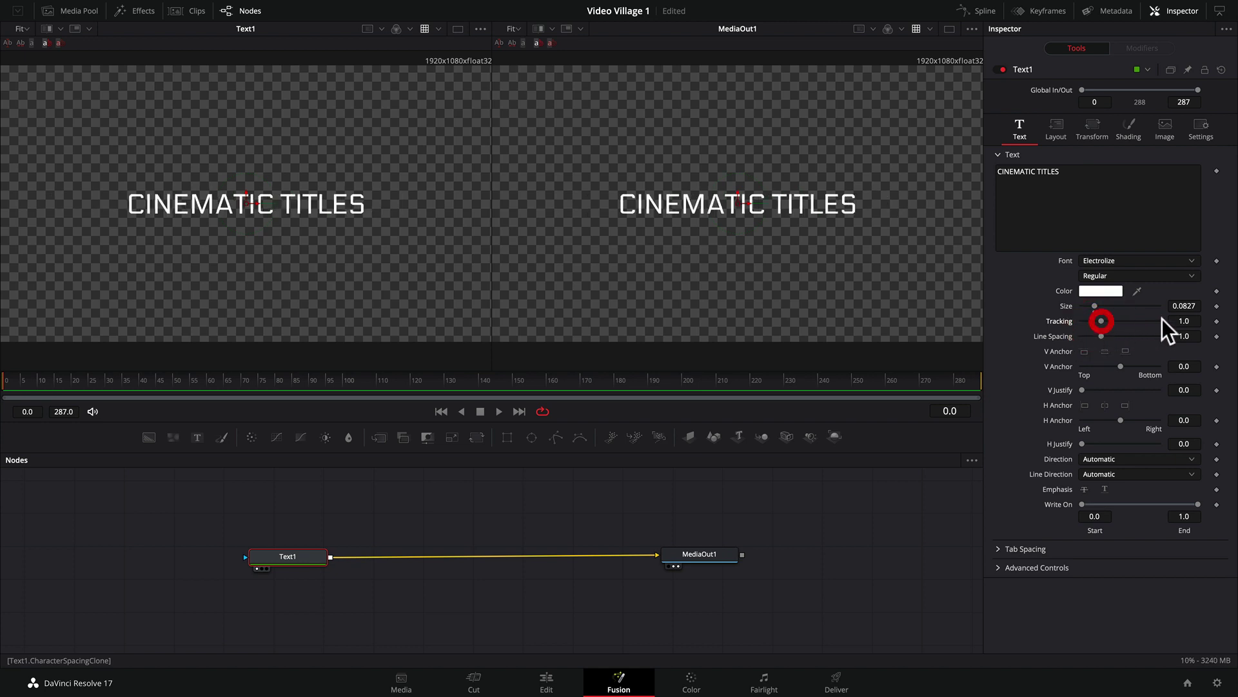
pyautogui.click(1217, 320)
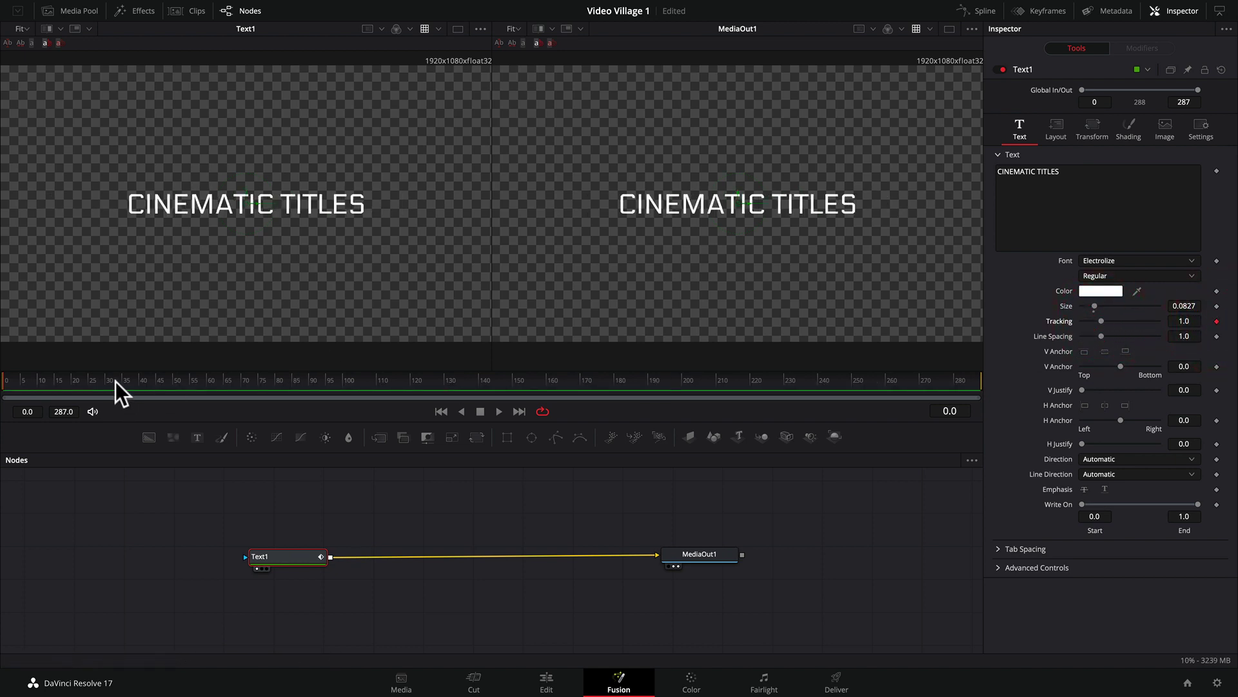
pyautogui.click(261, 379)
# Step: At frame 120 set Tracking to 1.197 and play back the spacing animation
pyautogui.moveTo(272, 378); pyautogui.dragTo(428, 378)
pyautogui.moveTo(1101, 319); pyautogui.dragTo(1106, 319)
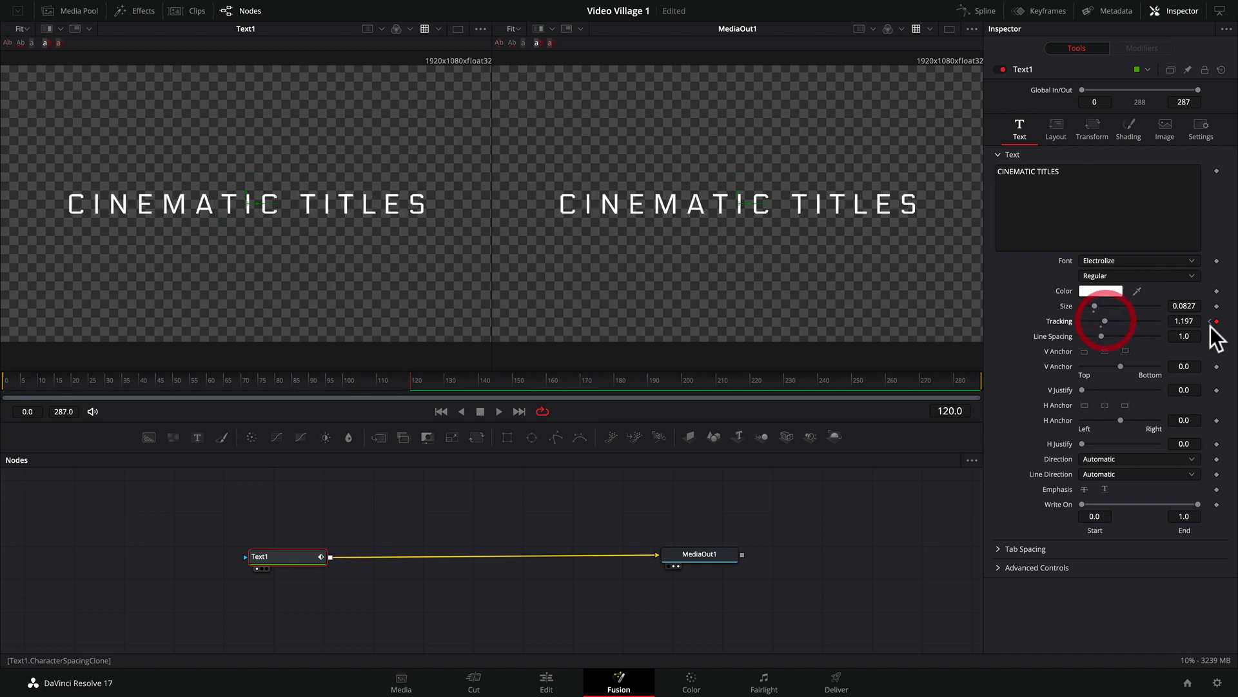
pyautogui.moveTo(264, 380); pyautogui.dragTo(79, 378)
pyautogui.press('space')
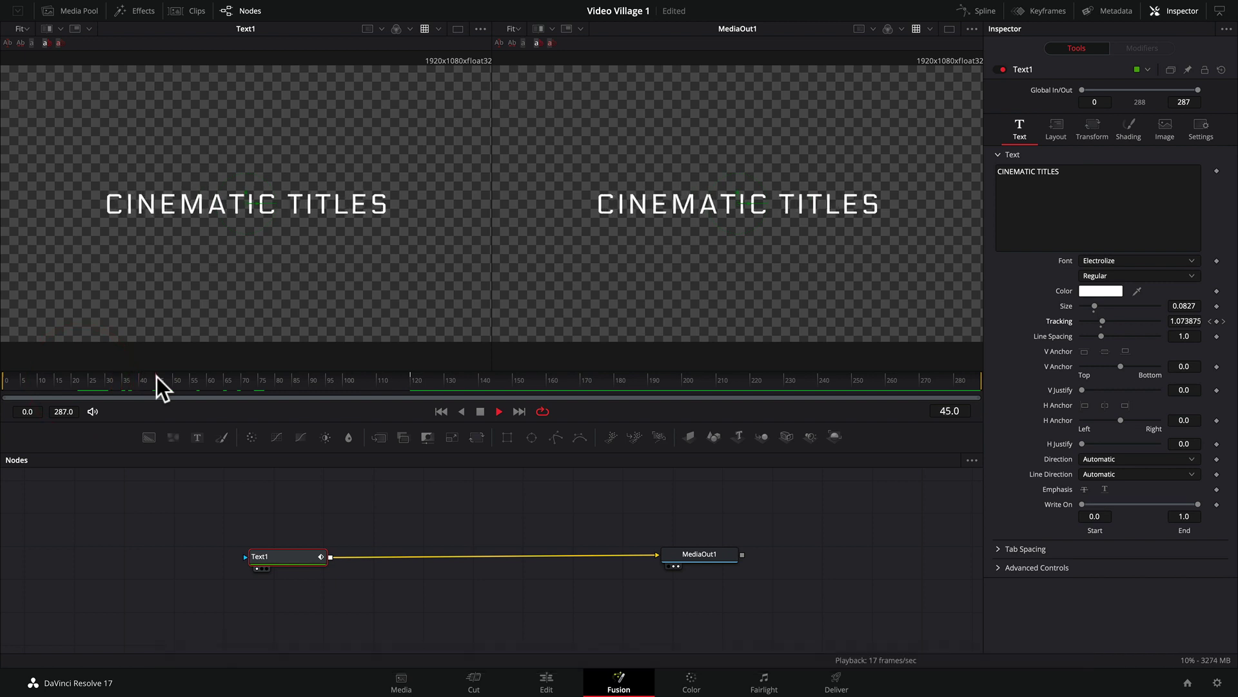
pyautogui.press('space')
pyautogui.moveTo(223, 377)
pyautogui.mouseDown()
pyautogui.moveTo(417, 371)
pyautogui.moveTo(165, 374)
pyautogui.moveTo(252, 374)
pyautogui.moveTo(215, 374)
pyautogui.moveTo(227, 374)
pyautogui.mouseUp()
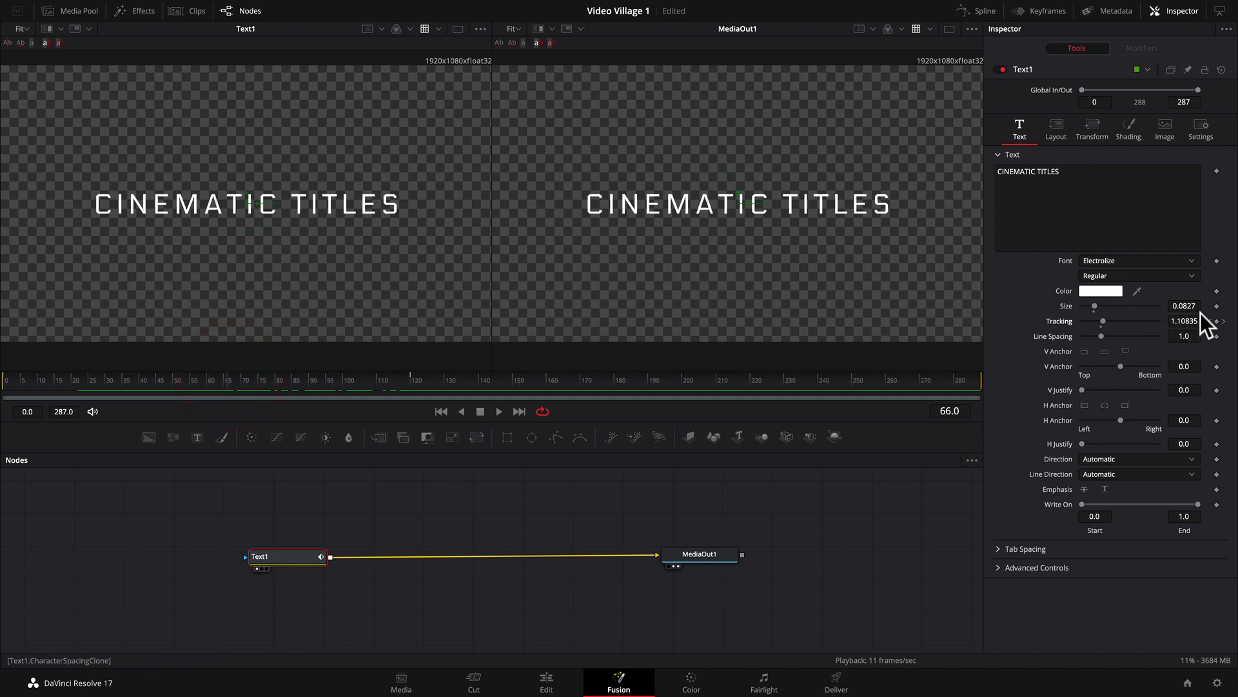
pyautogui.click(1224, 320)
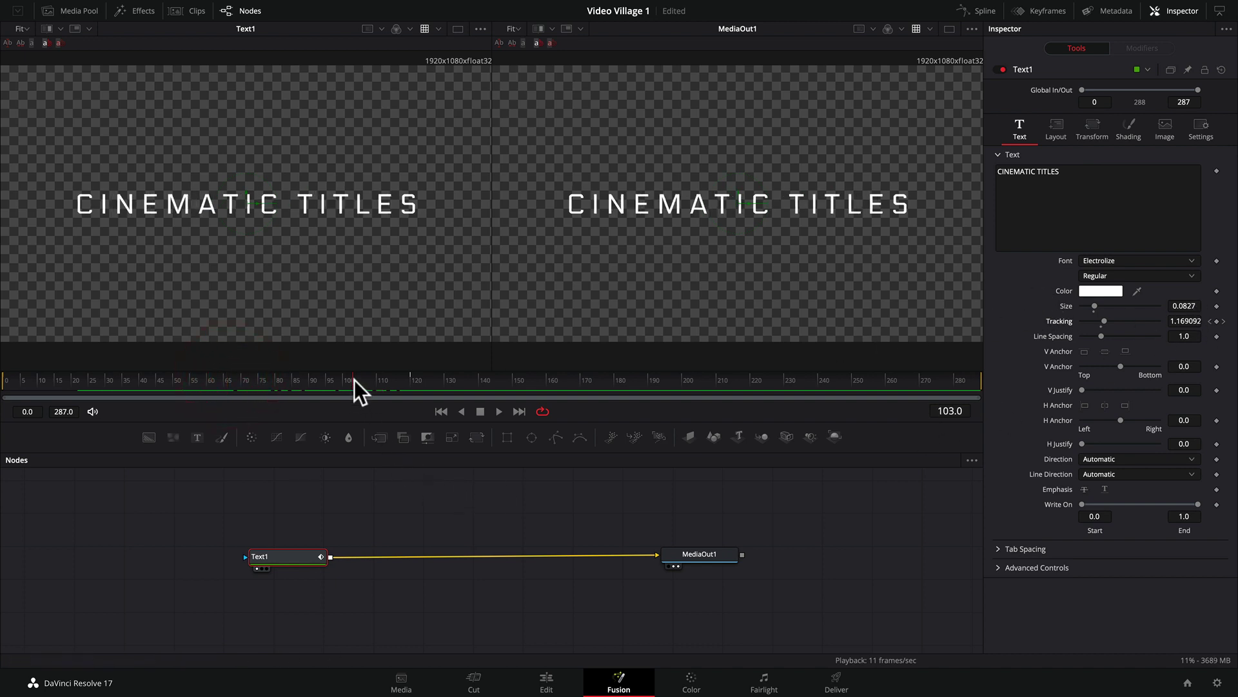
pyautogui.moveTo(354, 381); pyautogui.dragTo(270, 384)
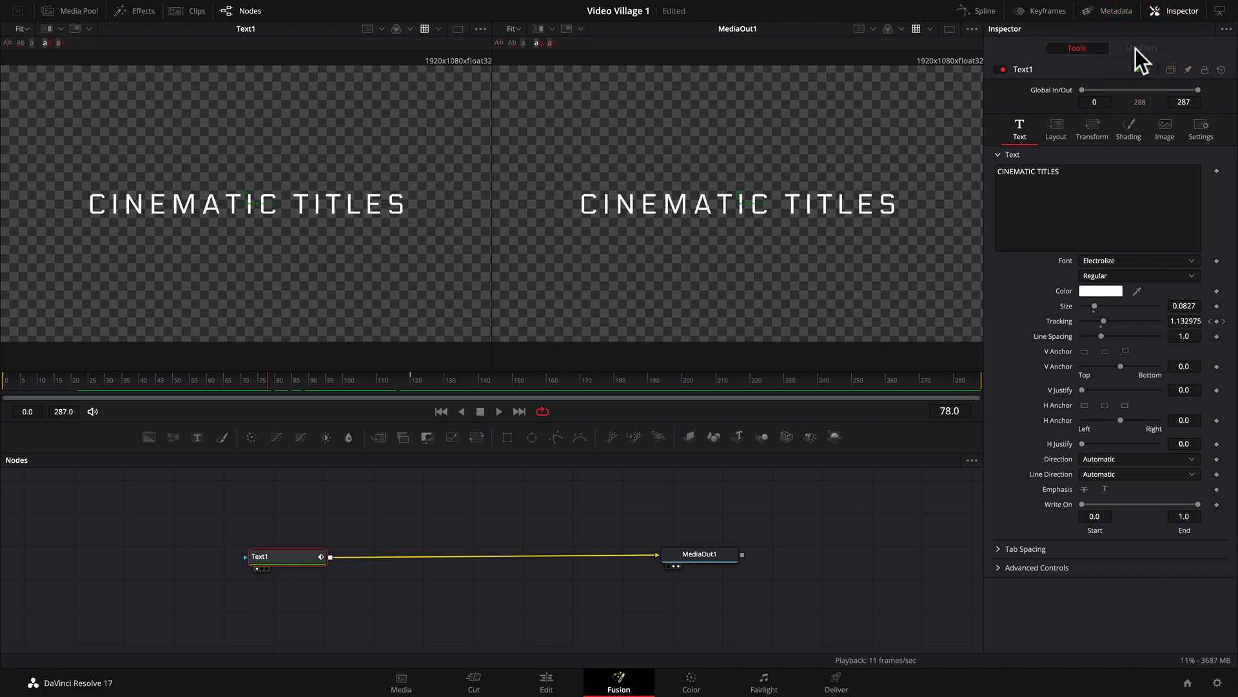
# Step: Open the context menu beside the title's Text field to reach its modifiers
pyautogui.rightClick(1071, 172)
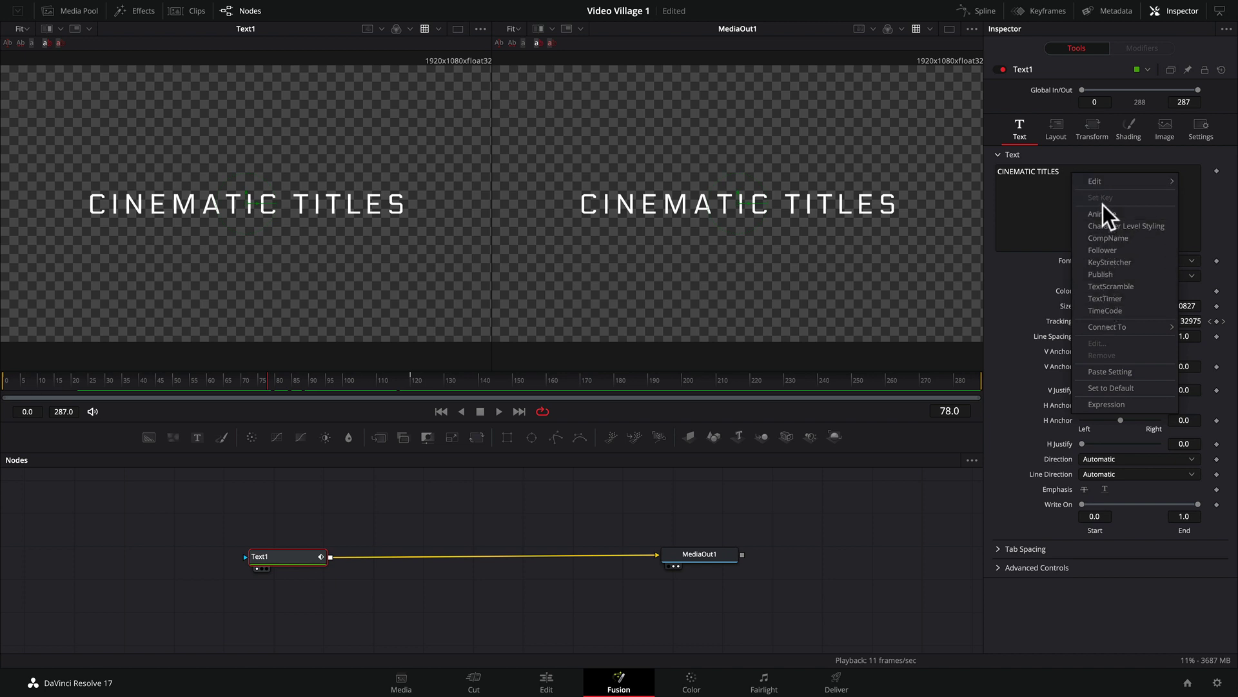
# Step: Attach a Follower modifier to the Text1 title and preview it over frames 78 to 95
pyautogui.click(1100, 250)
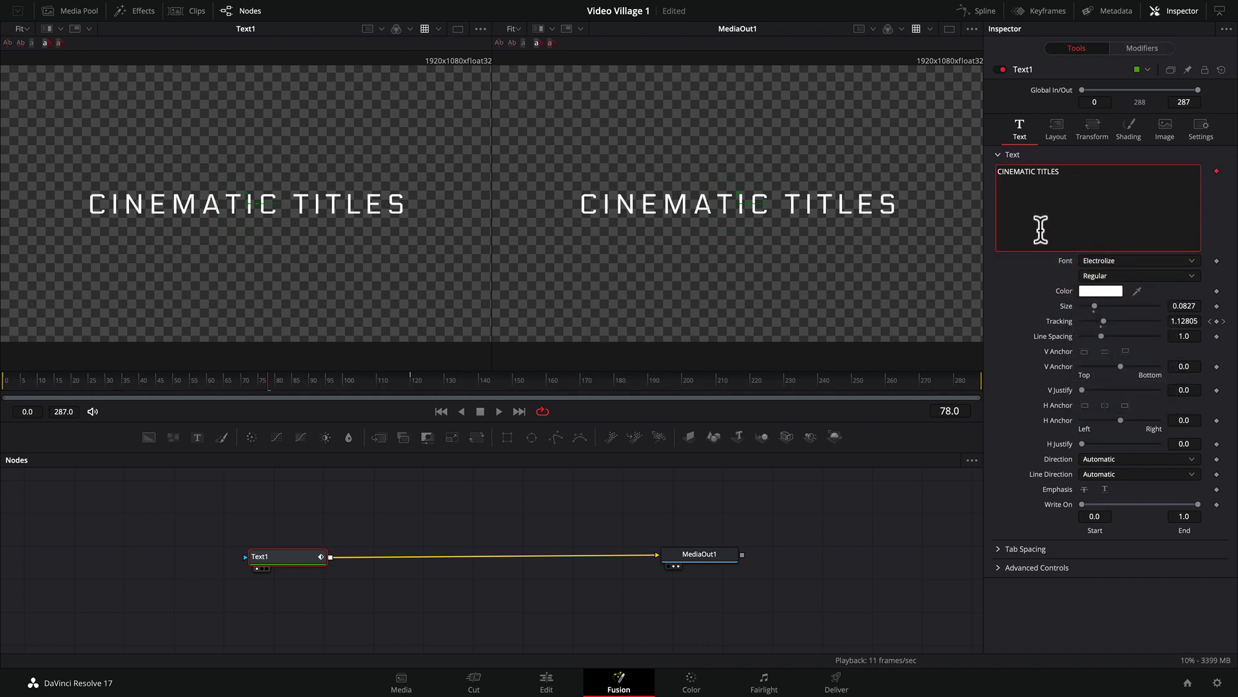
pyautogui.click(1137, 52)
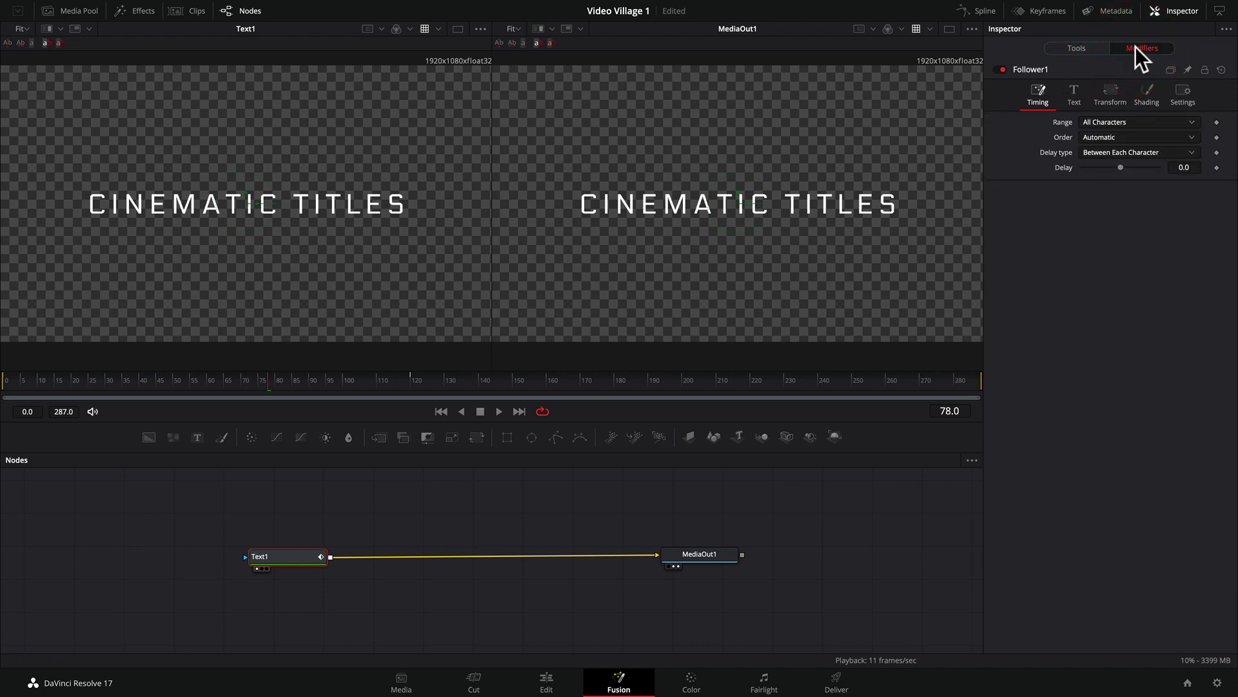
pyautogui.click(1088, 47)
pyautogui.click(1134, 48)
pyautogui.moveTo(261, 378); pyautogui.dragTo(308, 379)
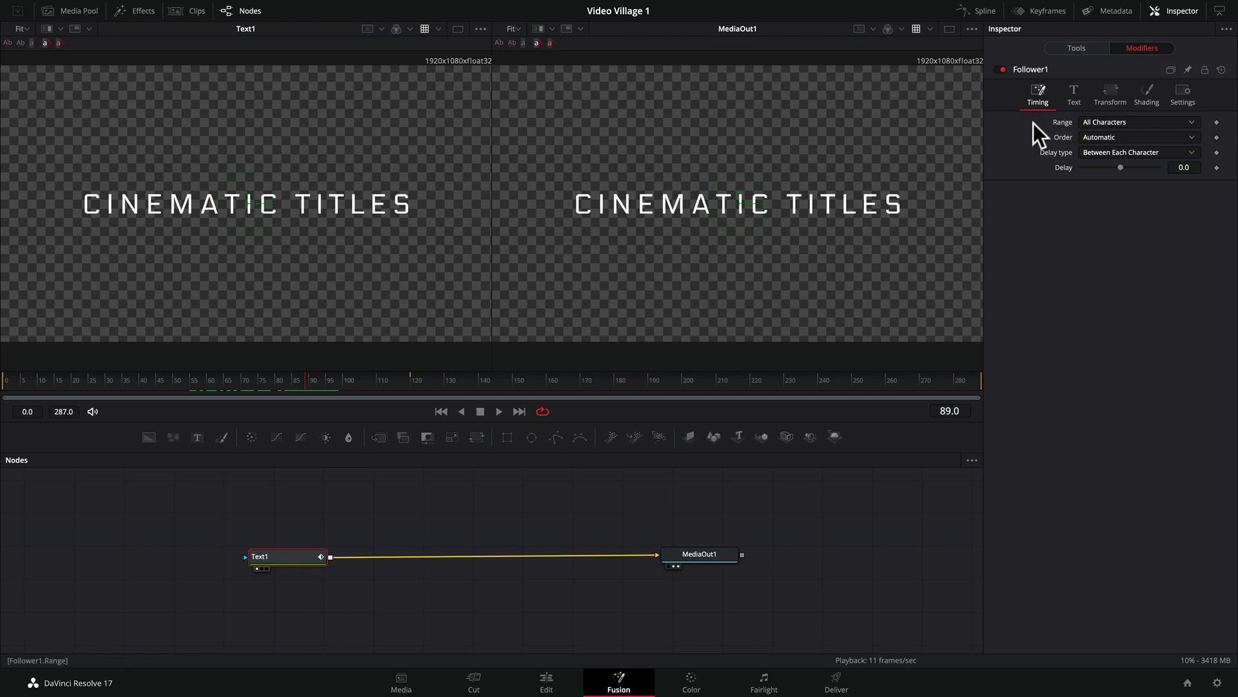
# Step: Try Character Range for the Follower, then set its Range back to All Characters
pyautogui.click(1112, 121)
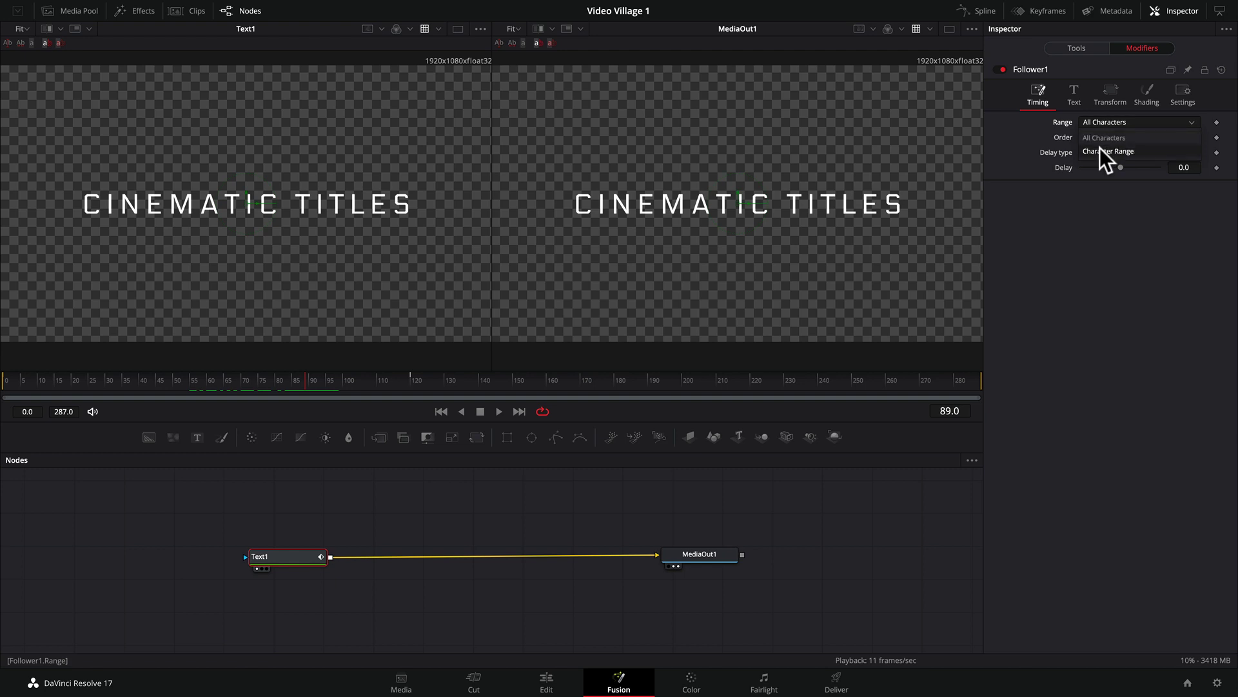
pyautogui.click(1100, 150)
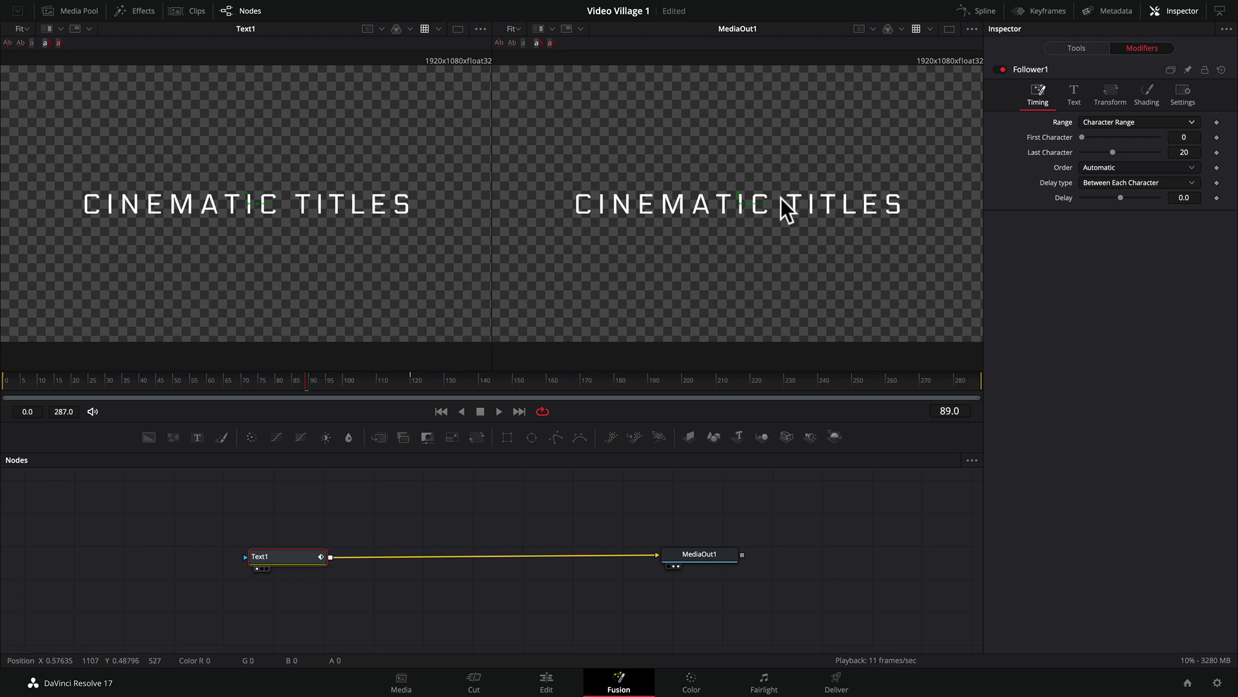
pyautogui.click(1097, 122)
pyautogui.click(1097, 138)
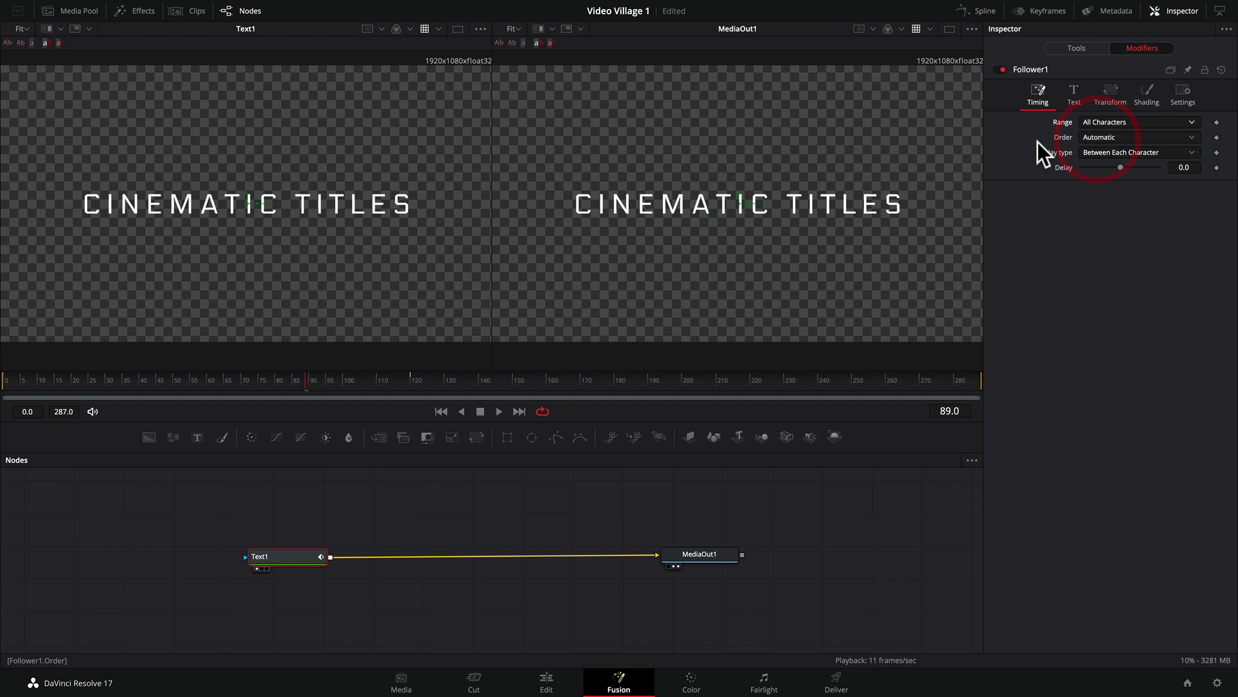
# Step: Set Follower1 Order to Random But One by One with a 2.4 delay between characters
pyautogui.click(1117, 136)
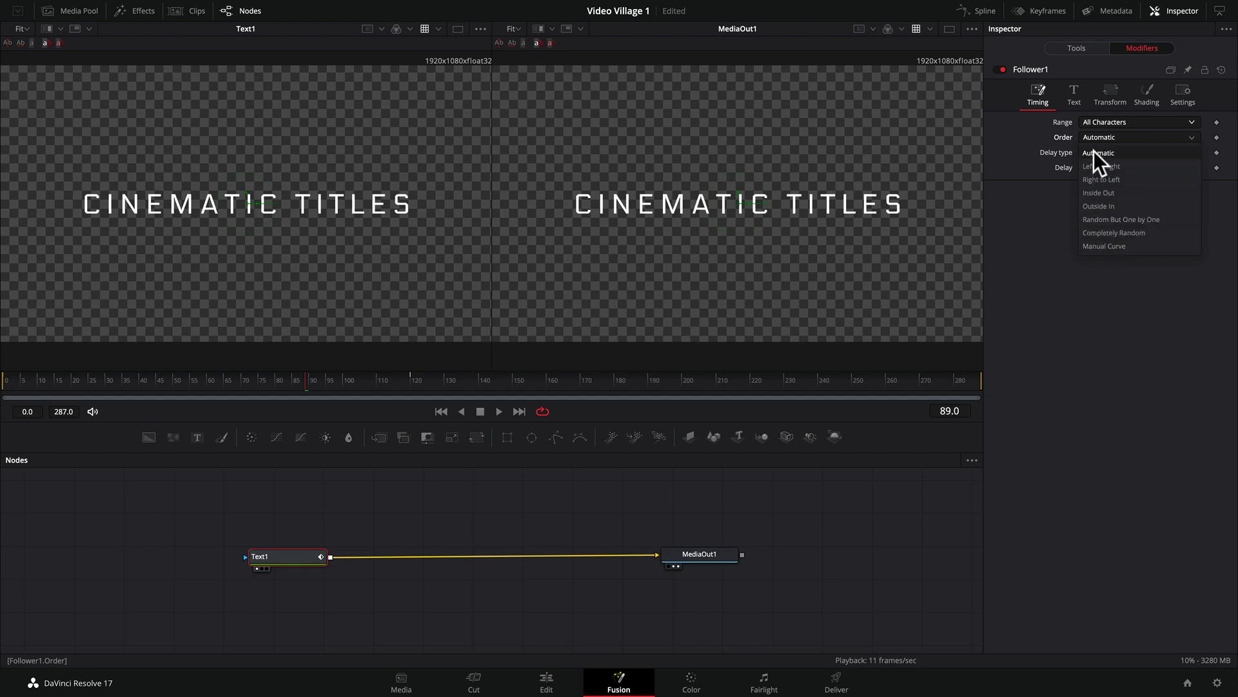
pyautogui.click(1111, 219)
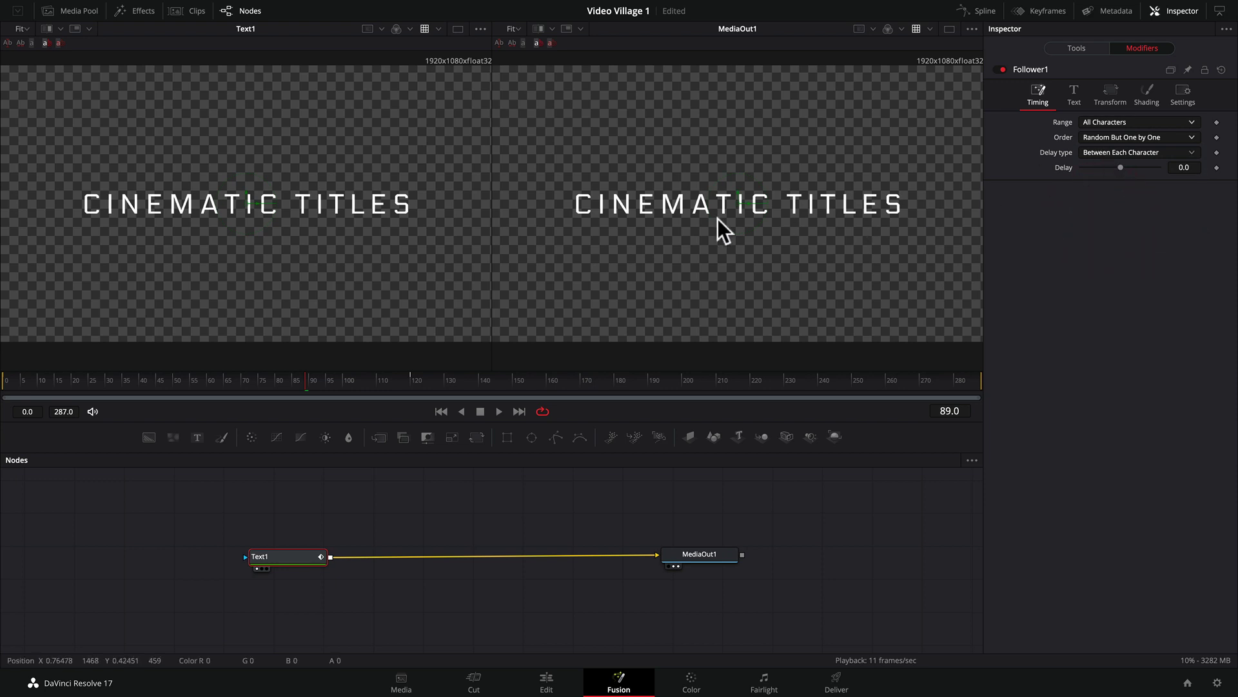
pyautogui.moveTo(329, 377); pyautogui.dragTo(303, 377)
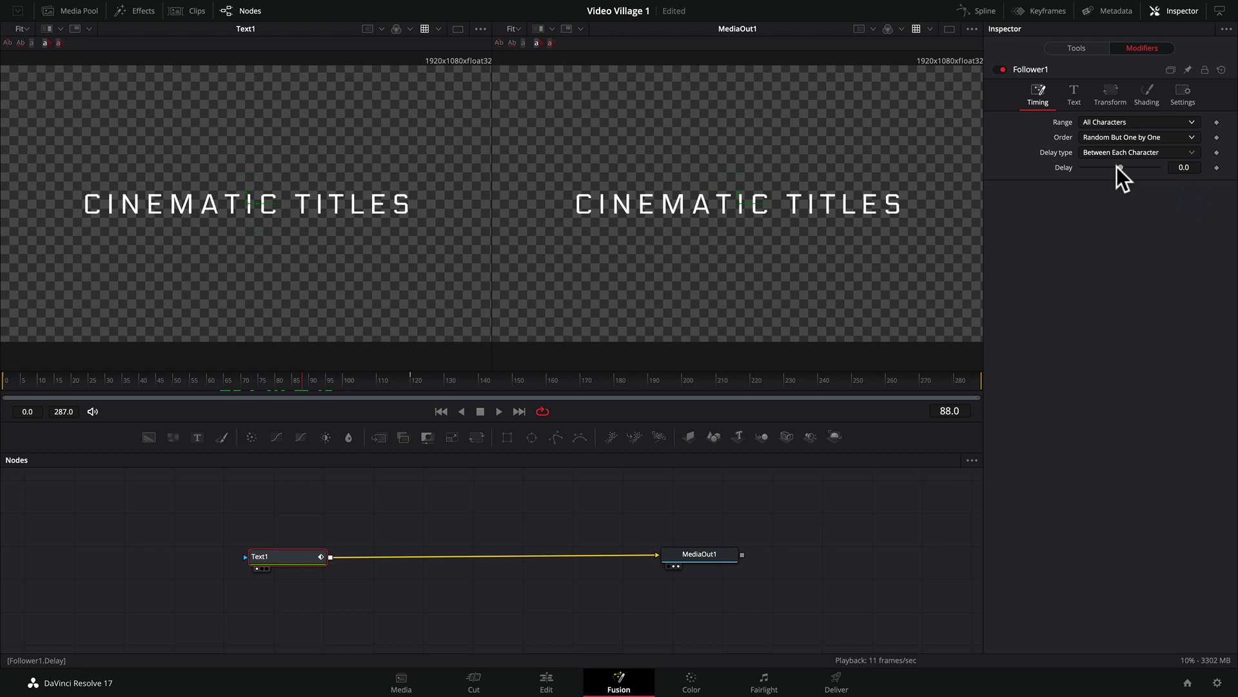
pyautogui.moveTo(1122, 166); pyautogui.dragTo(1125, 167)
# Step: Show Follower1's Shading softness settings and rewind the playhead to frame 0
pyautogui.click(1147, 91)
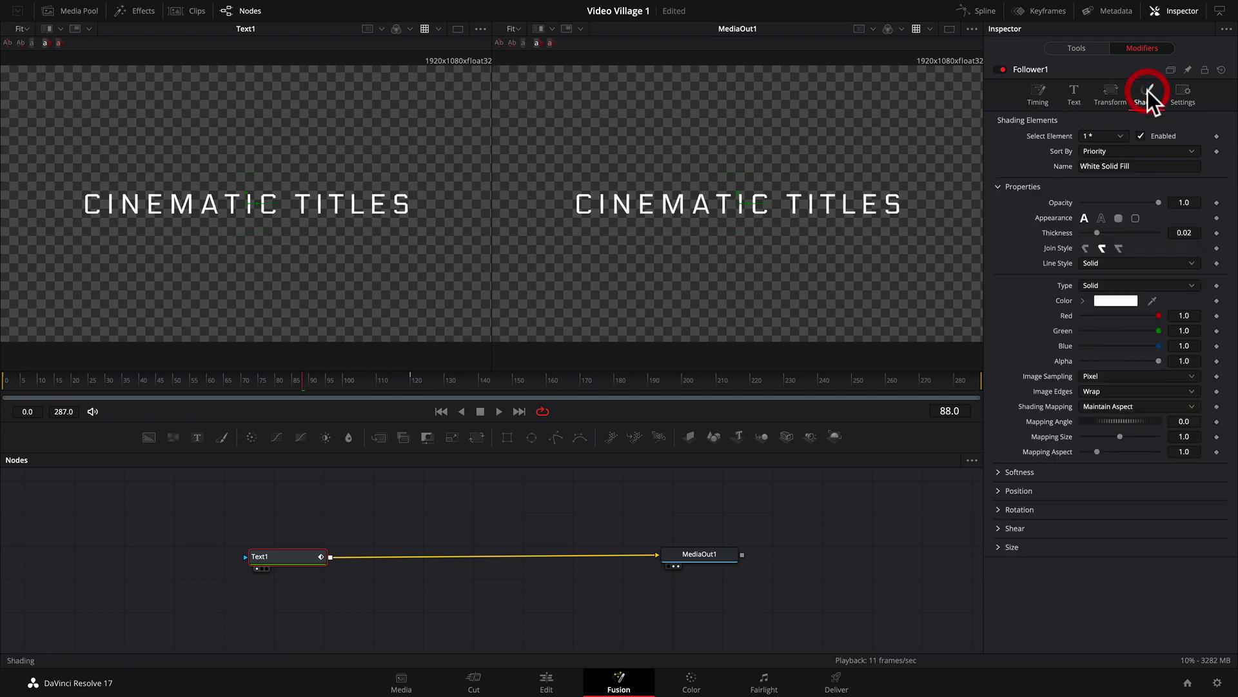
pyautogui.click(999, 472)
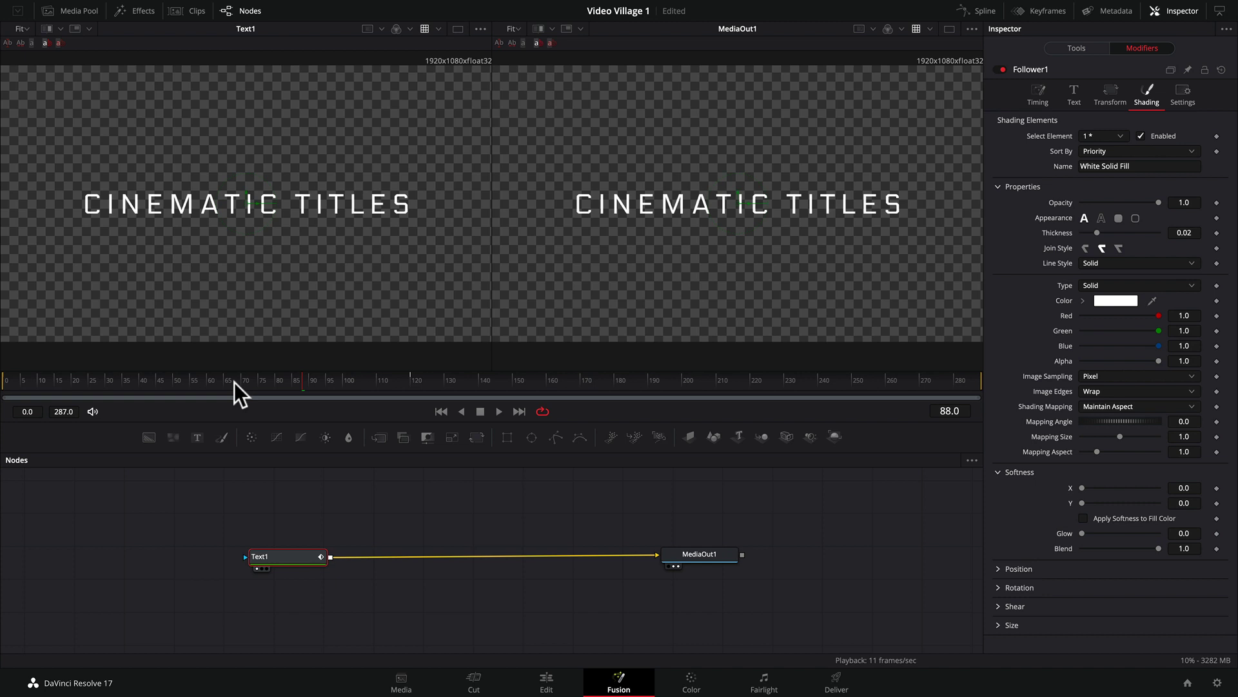
pyautogui.moveTo(234, 382); pyautogui.dragTo(9, 379)
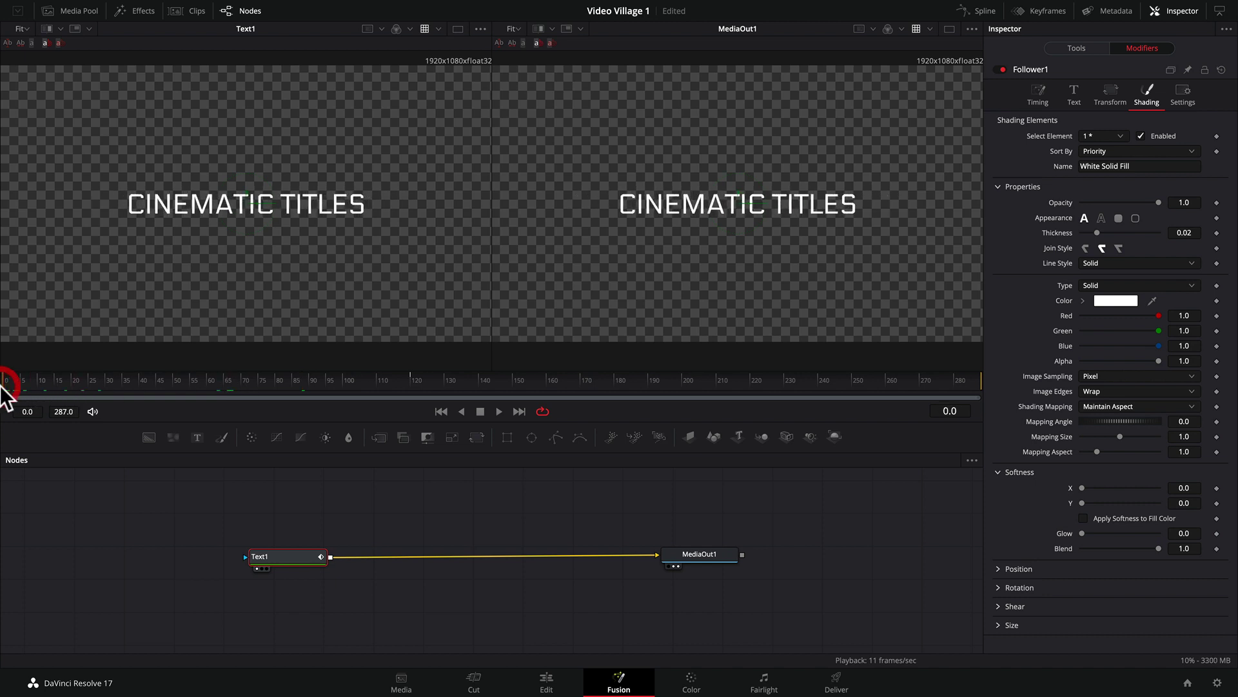
# Step: Keyframe Softness X and Y at 20.0 on frame 0, then save the project
pyautogui.click(1216, 488)
pyautogui.click(1216, 503)
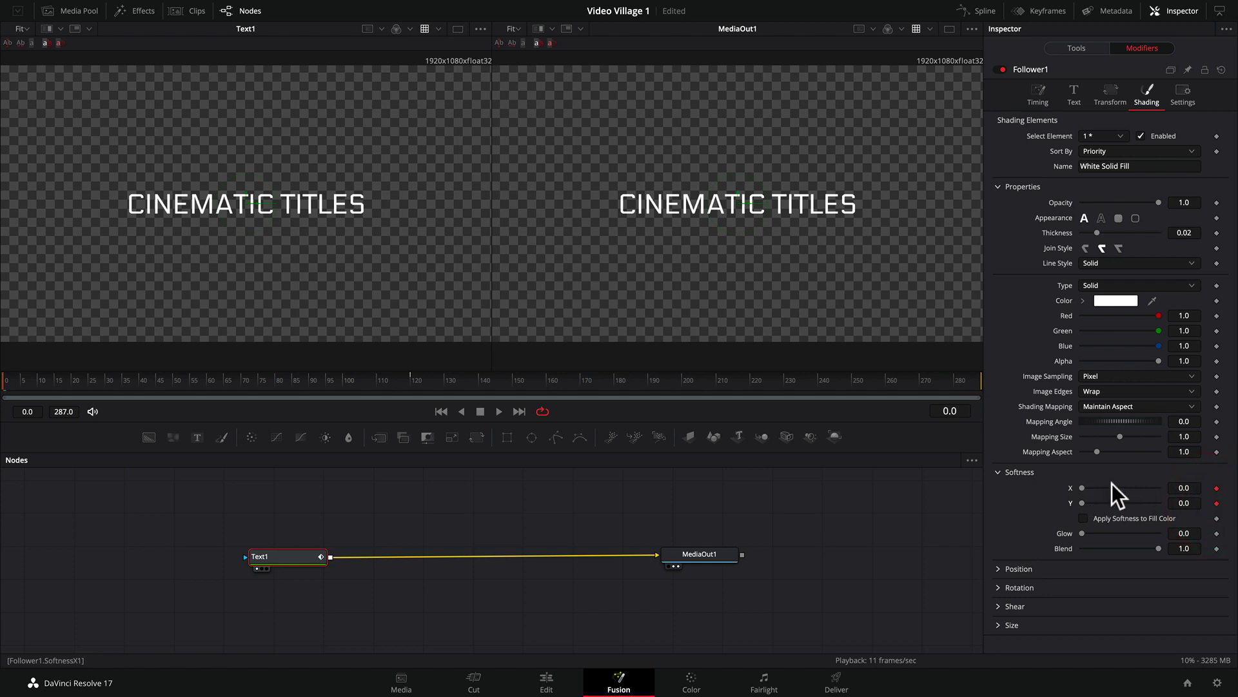
pyautogui.moveTo(1084, 488); pyautogui.dragTo(1167, 487)
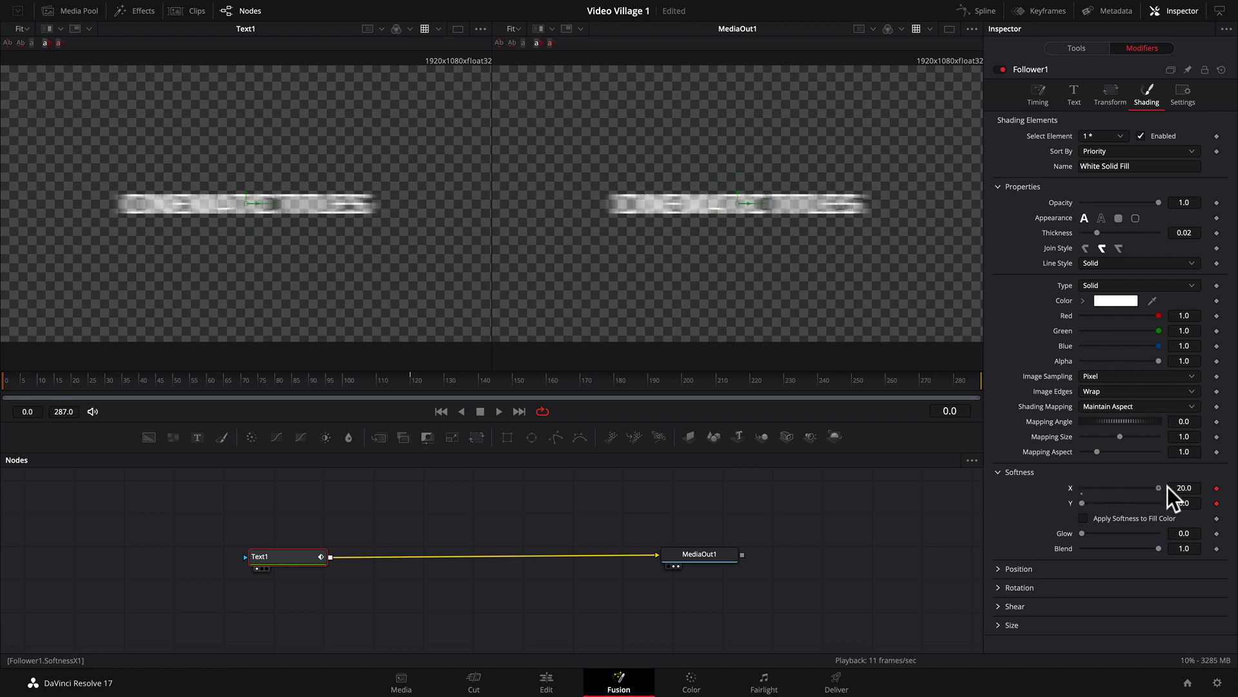
pyautogui.moveTo(1085, 503); pyautogui.dragTo(1172, 502)
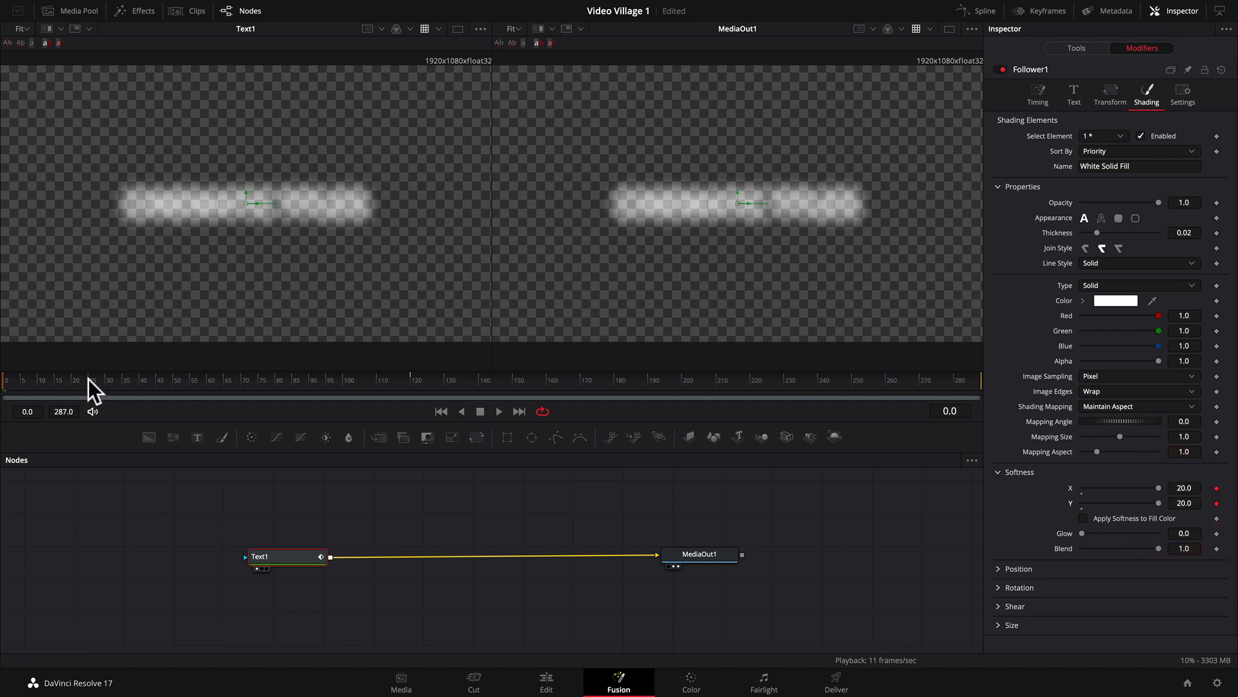
pyautogui.click(680, 222)
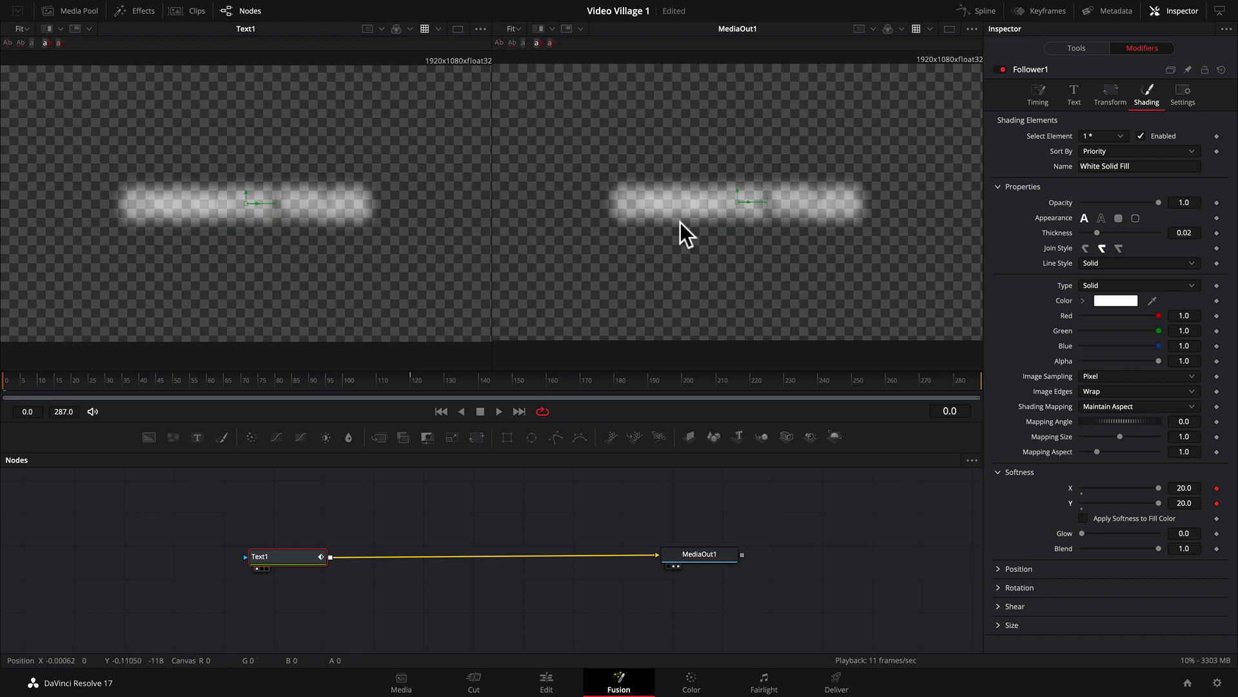
pyautogui.hotkey('ctrl', 's')
# Step: At frame 70, set Follower1 Softness X and Y to 0.0
pyautogui.moveTo(74, 380); pyautogui.dragTo(242, 385)
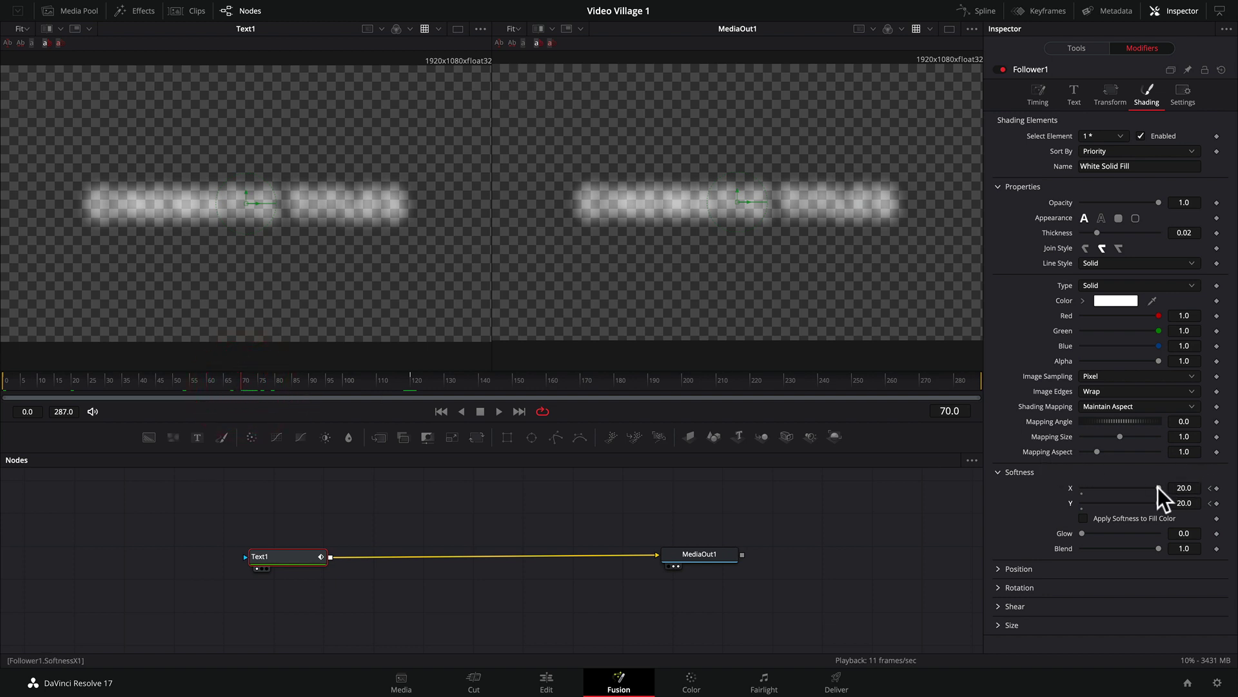
pyautogui.moveTo(1159, 486); pyautogui.dragTo(1058, 489)
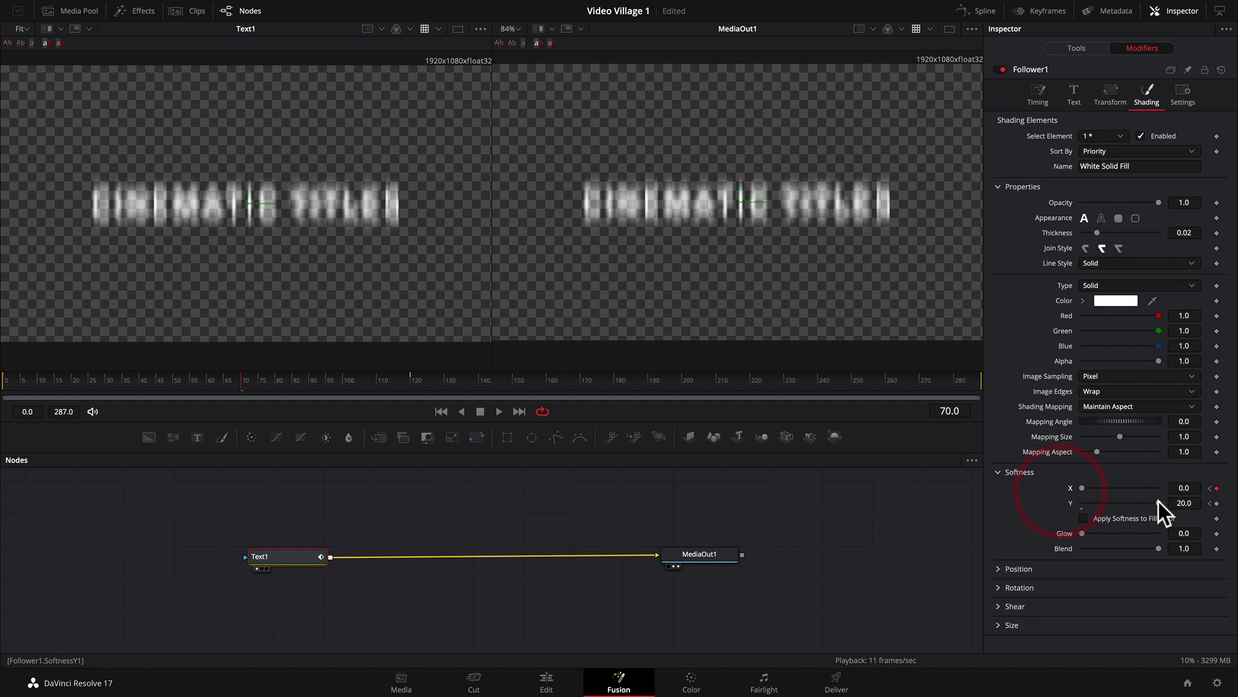
pyautogui.moveTo(1158, 502); pyautogui.dragTo(1067, 503)
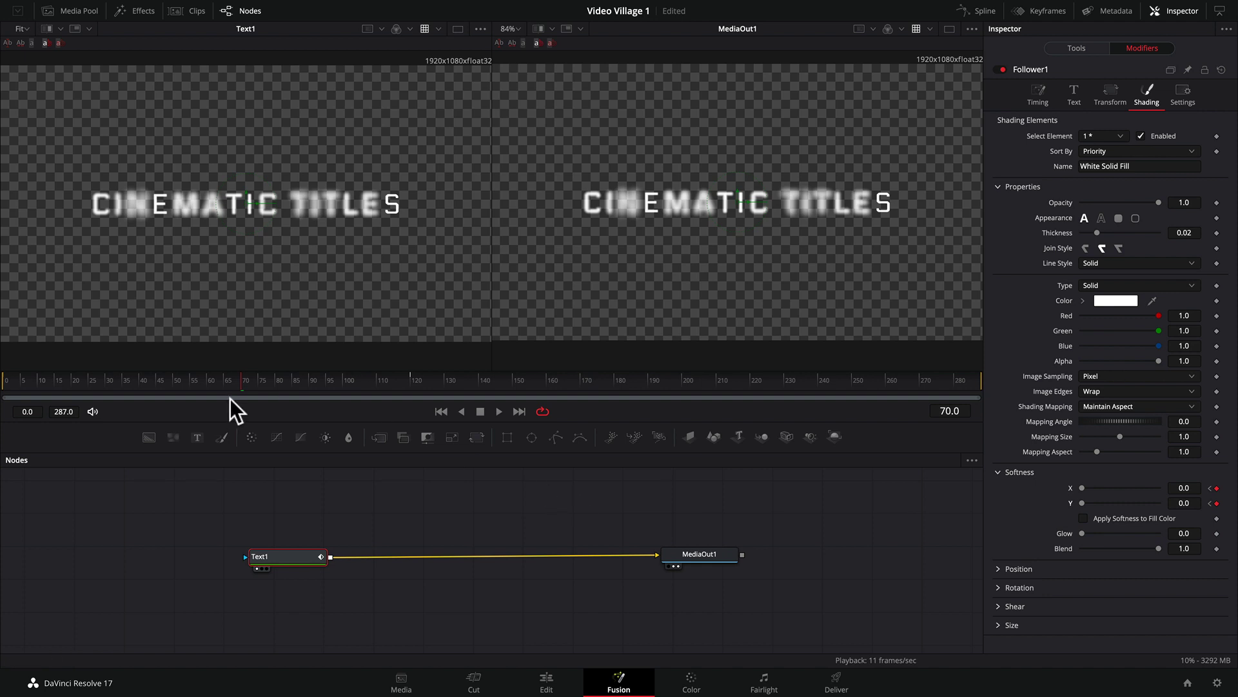
# Step: Play the blur-to-sharp title reveal from frame 0
pyautogui.click(7, 380)
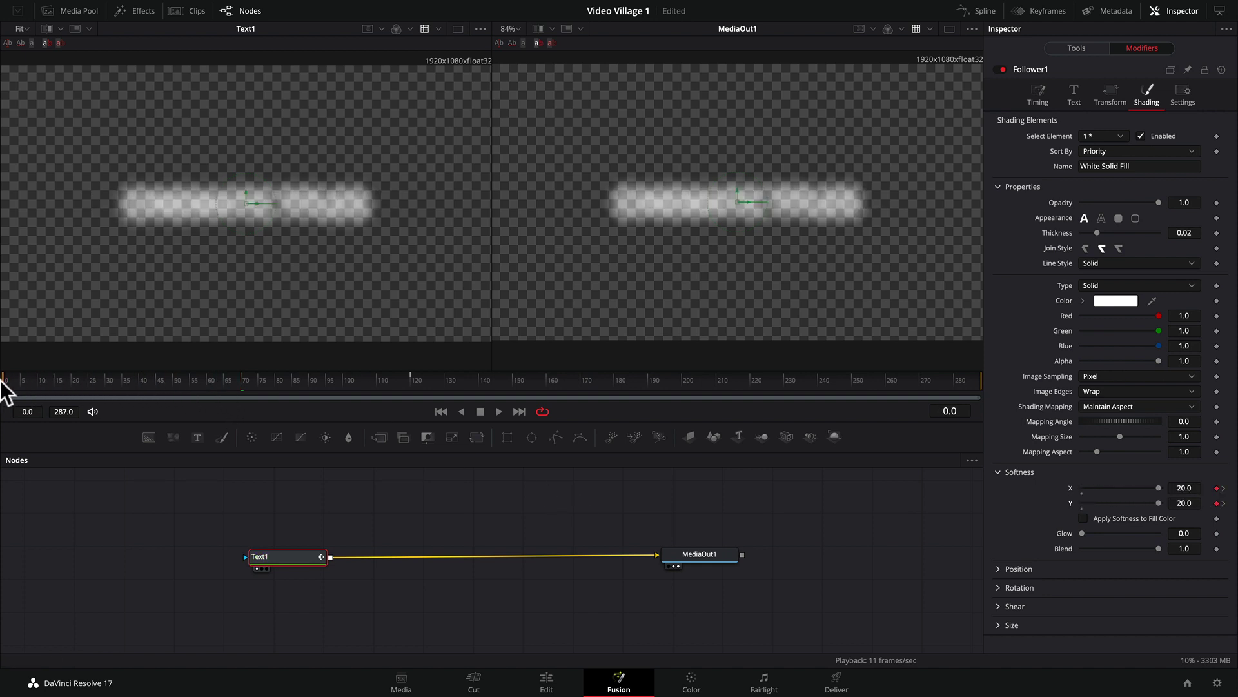
pyautogui.press('space')
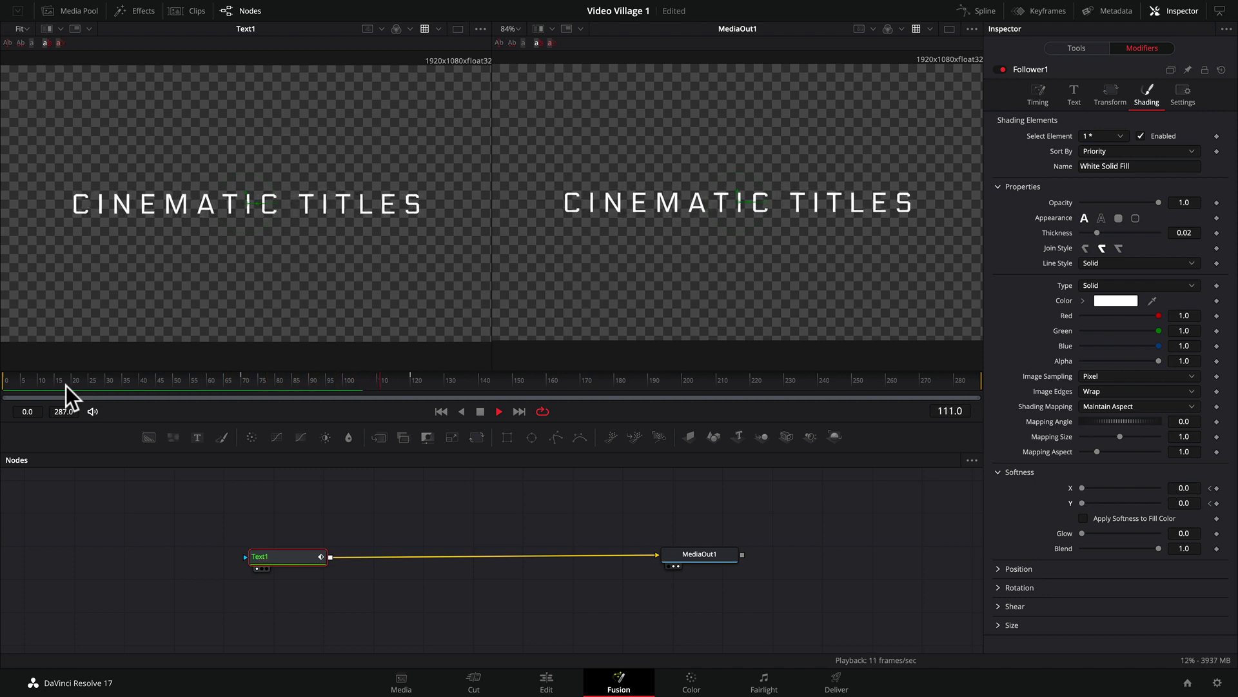
pyautogui.press('space')
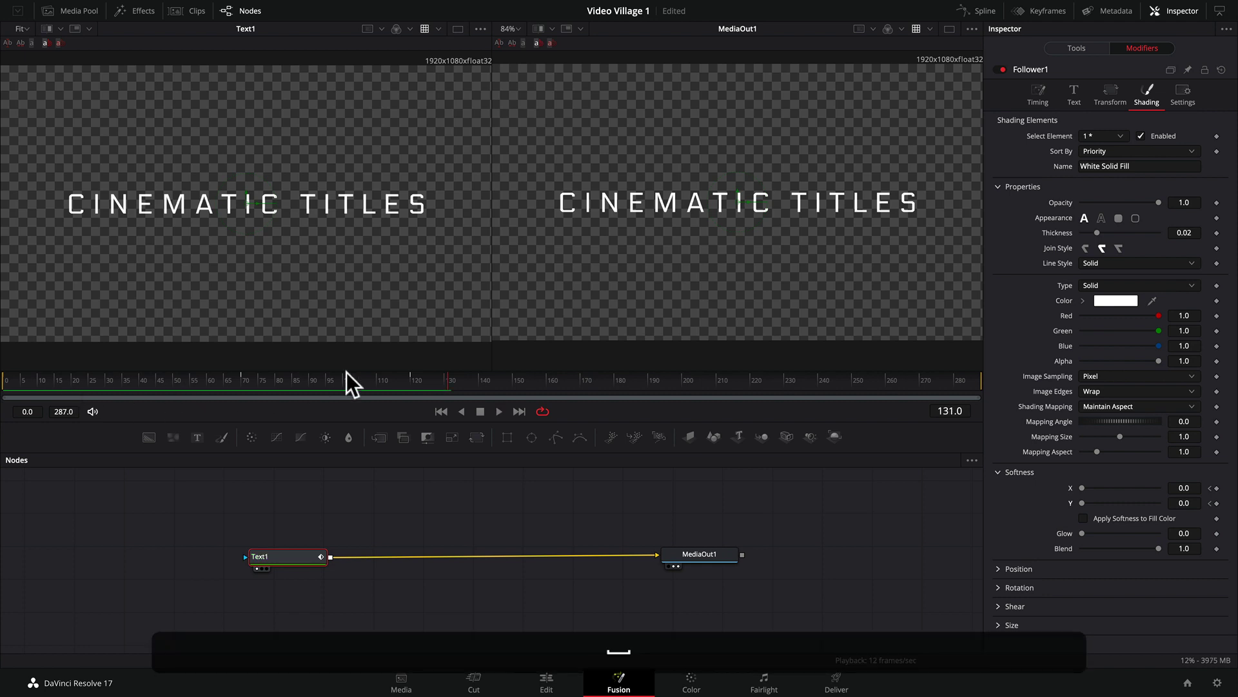
pyautogui.moveTo(341, 378); pyautogui.dragTo(369, 381)
pyautogui.moveTo(249, 380); pyautogui.dragTo(364, 383)
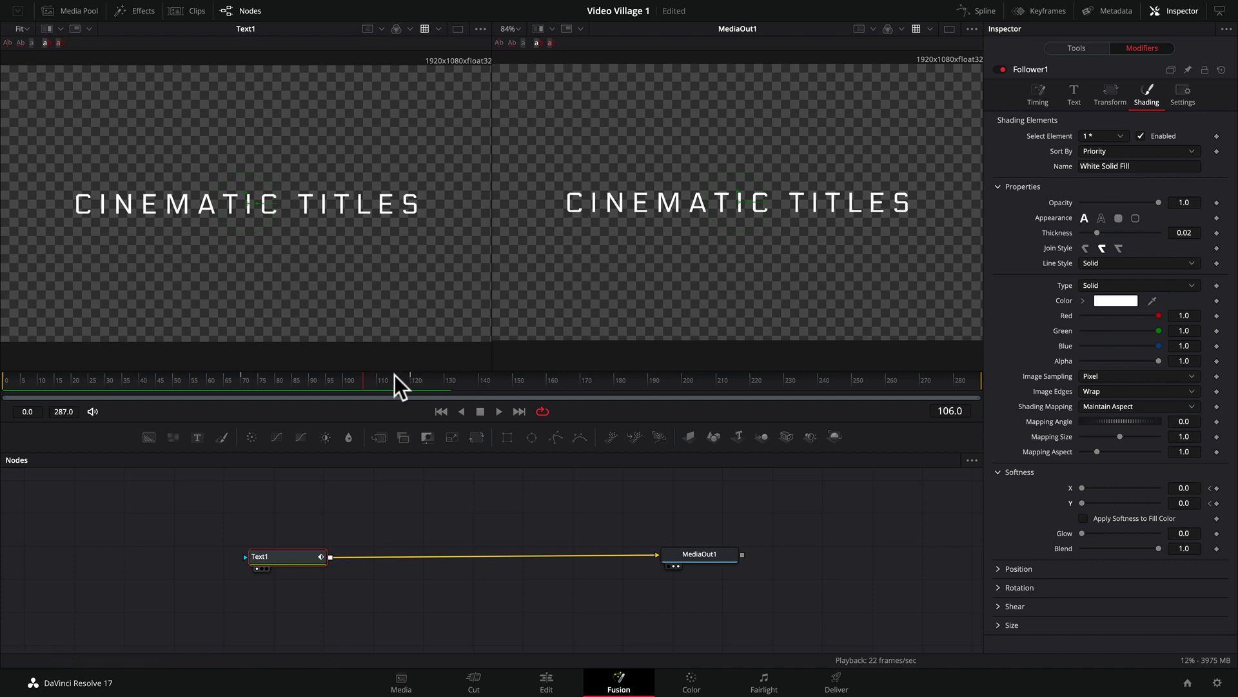
pyautogui.moveTo(381, 377); pyautogui.dragTo(385, 377)
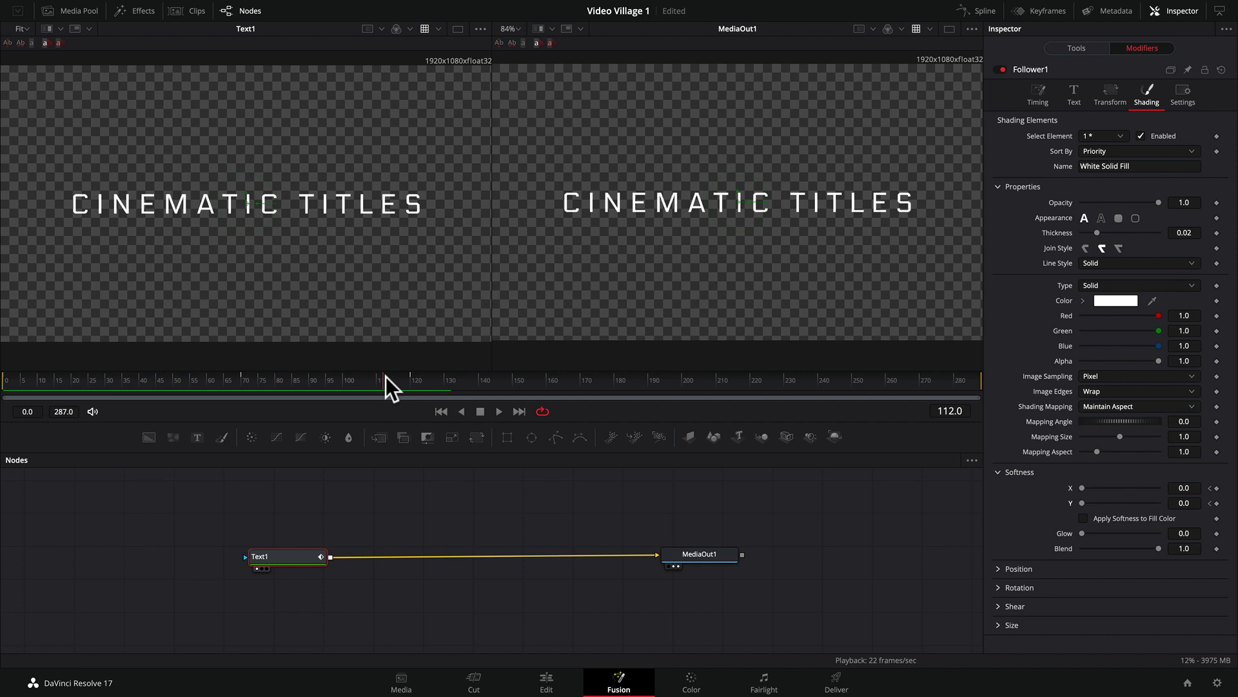
pyautogui.moveTo(252, 380); pyautogui.dragTo(355, 381)
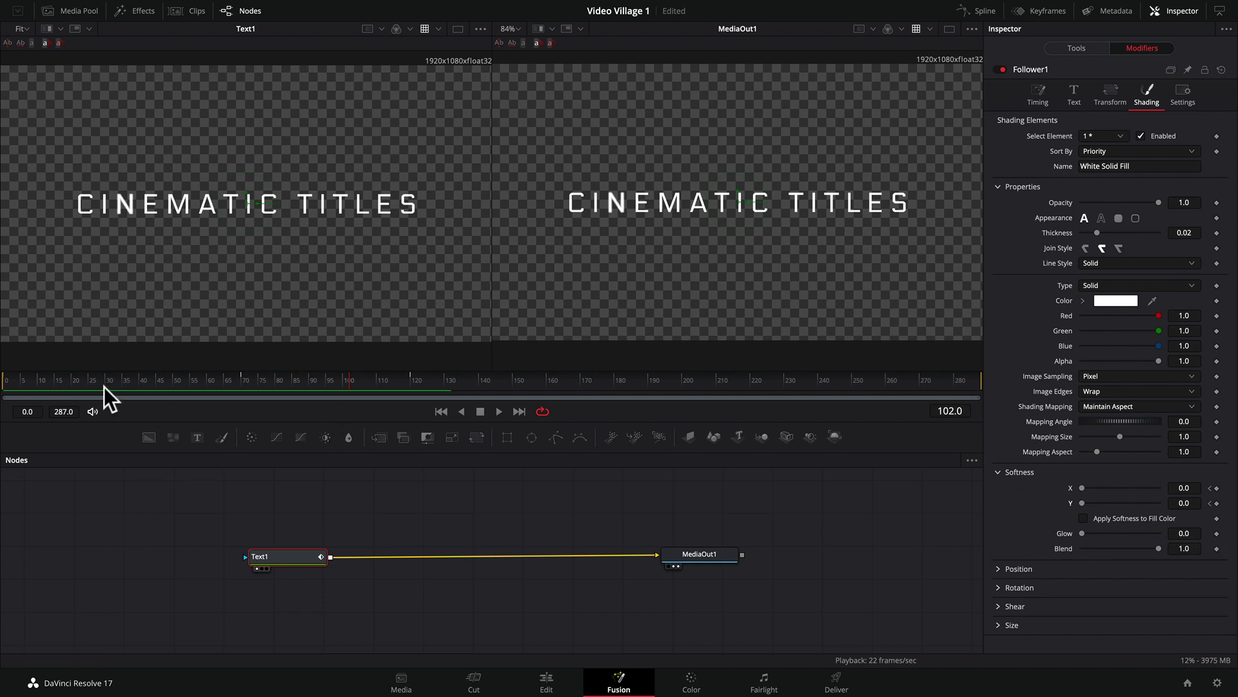
# Step: At frame 0, keyframe Follower1 Softness Glow at 0.559
pyautogui.moveTo(103, 386); pyautogui.dragTo(4, 387)
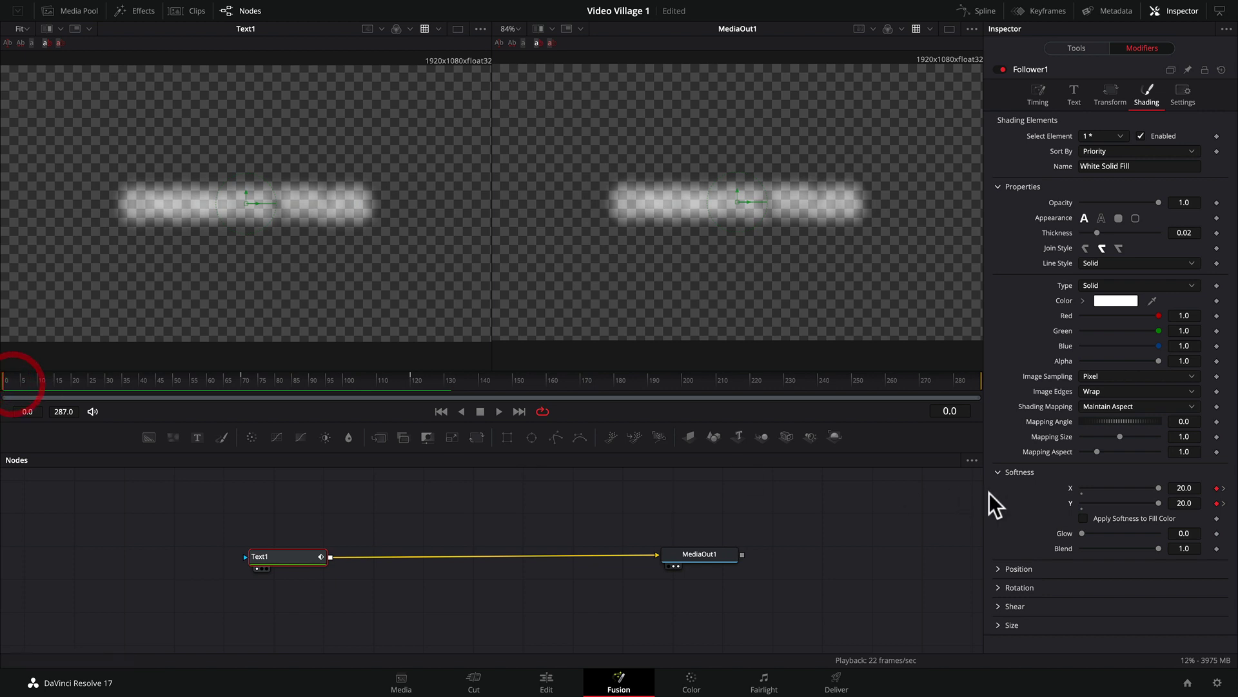
pyautogui.click(1217, 533)
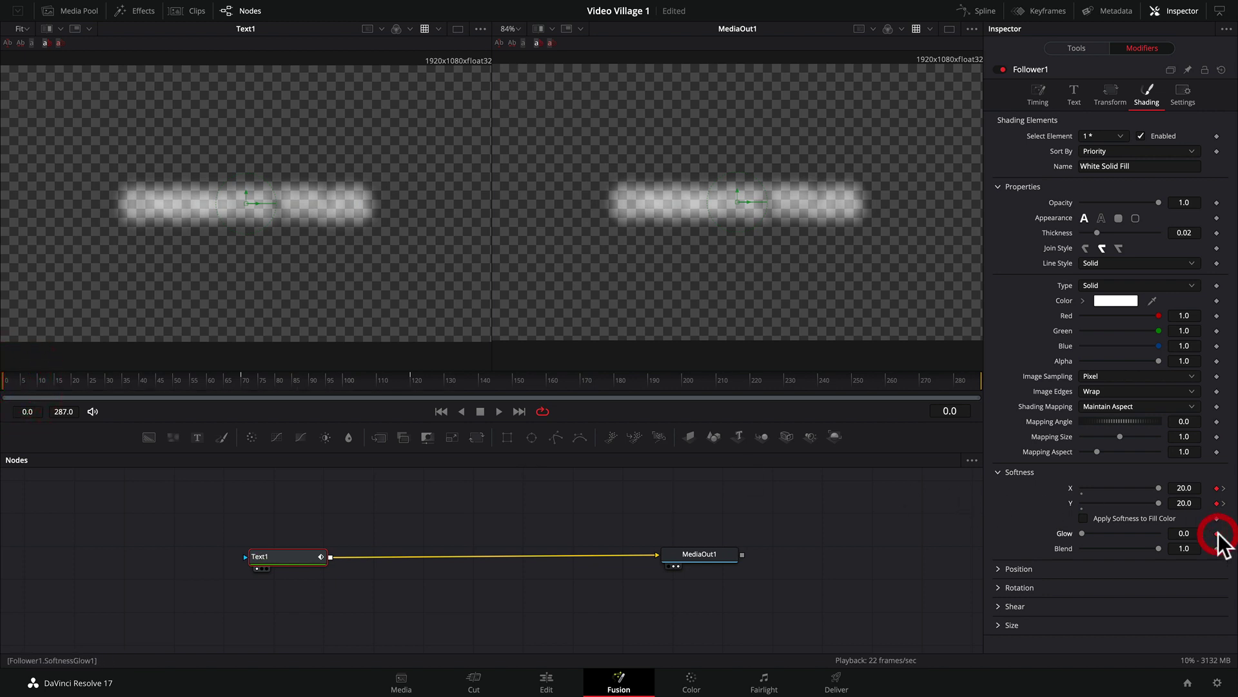
pyautogui.moveTo(1082, 532); pyautogui.dragTo(1124, 533)
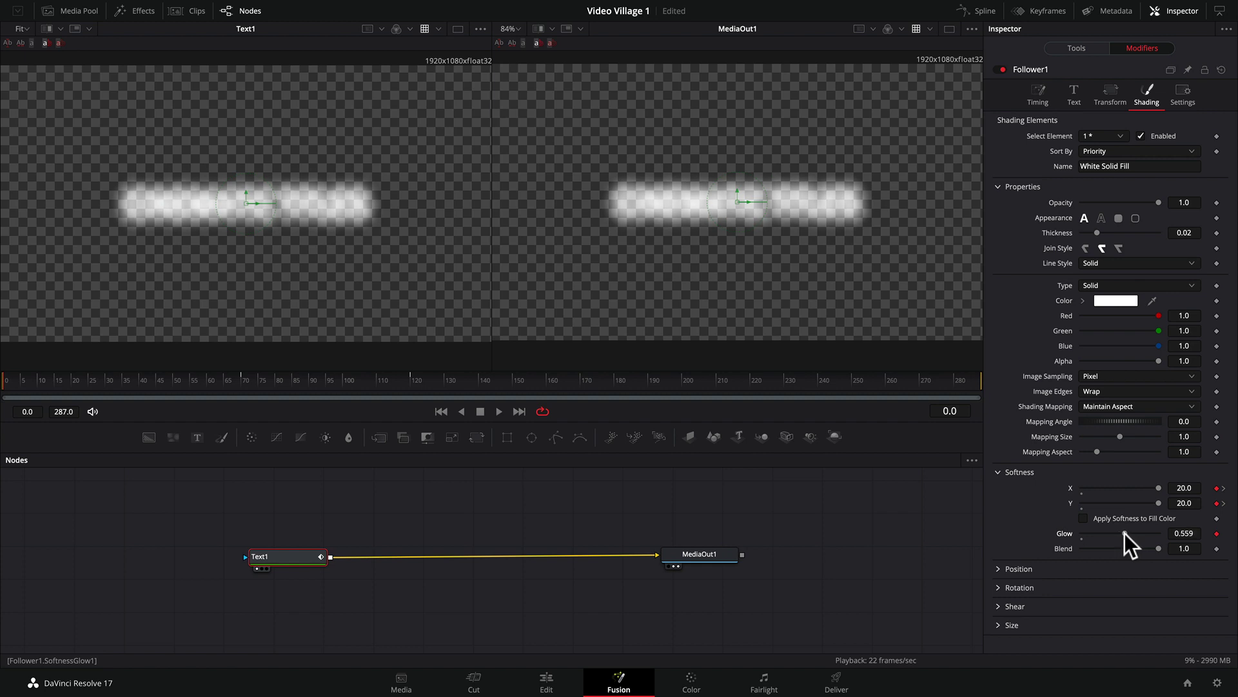
# Step: Set Glow to 0.0 at frame 70 and play the blur and glow reveal
pyautogui.moveTo(114, 381); pyautogui.dragTo(243, 382)
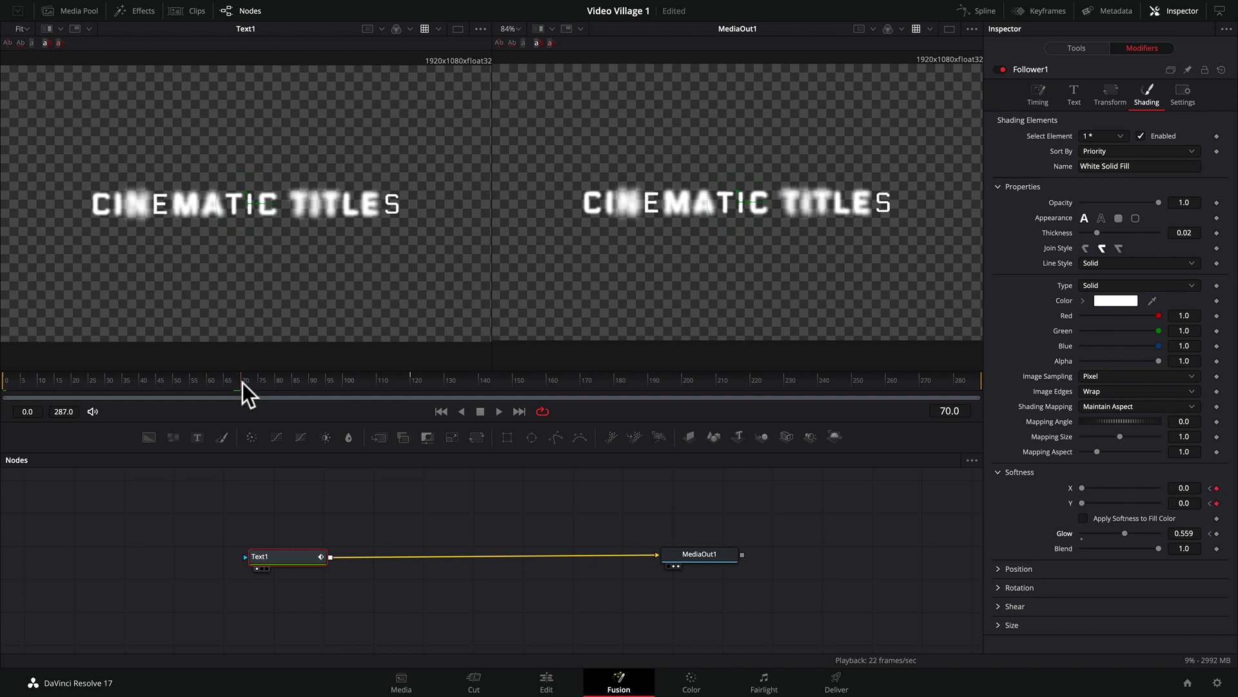
pyautogui.click(242, 382)
pyautogui.moveTo(1125, 531); pyautogui.dragTo(1073, 531)
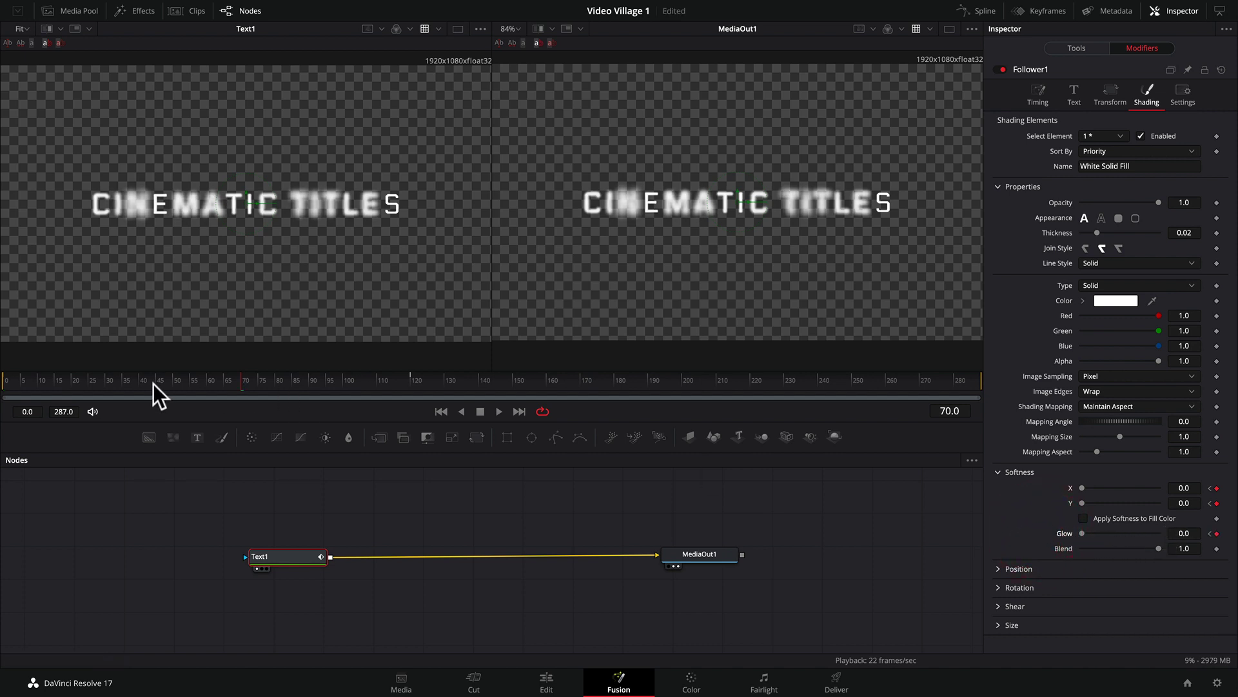
pyautogui.click(3, 382)
pyautogui.press('space')
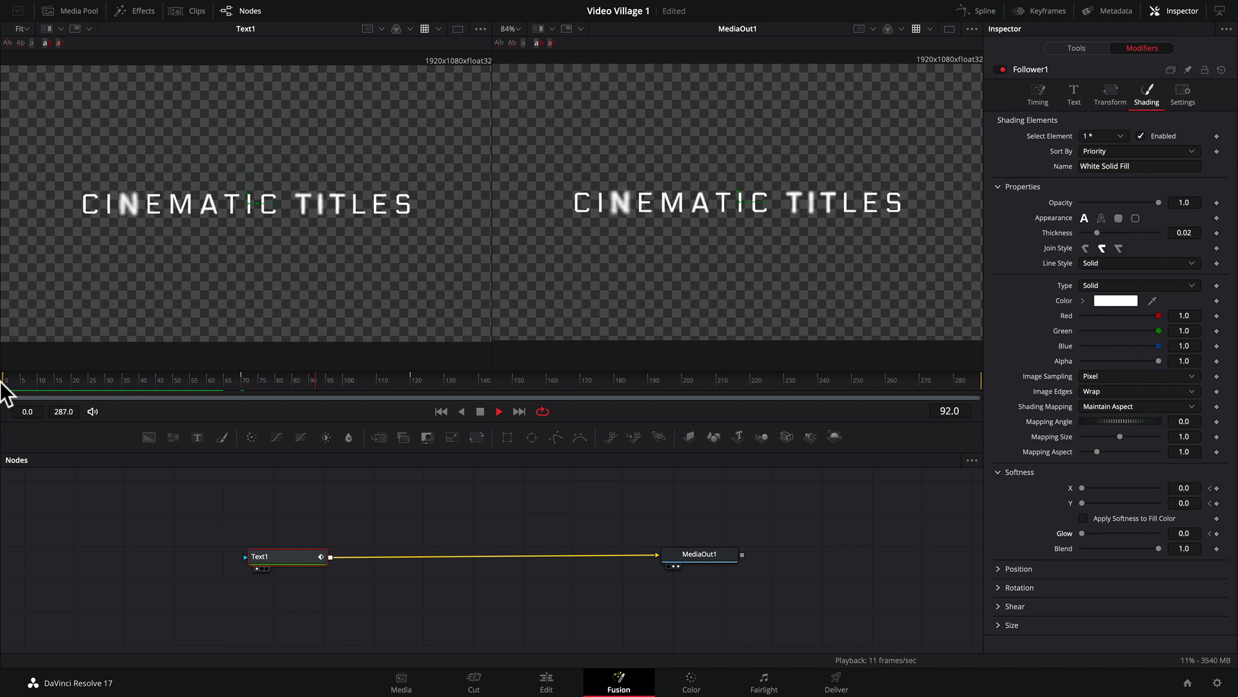
# Step: Stop playback, select the MediaOut1 node and return to the Edit page
pyautogui.press('space')
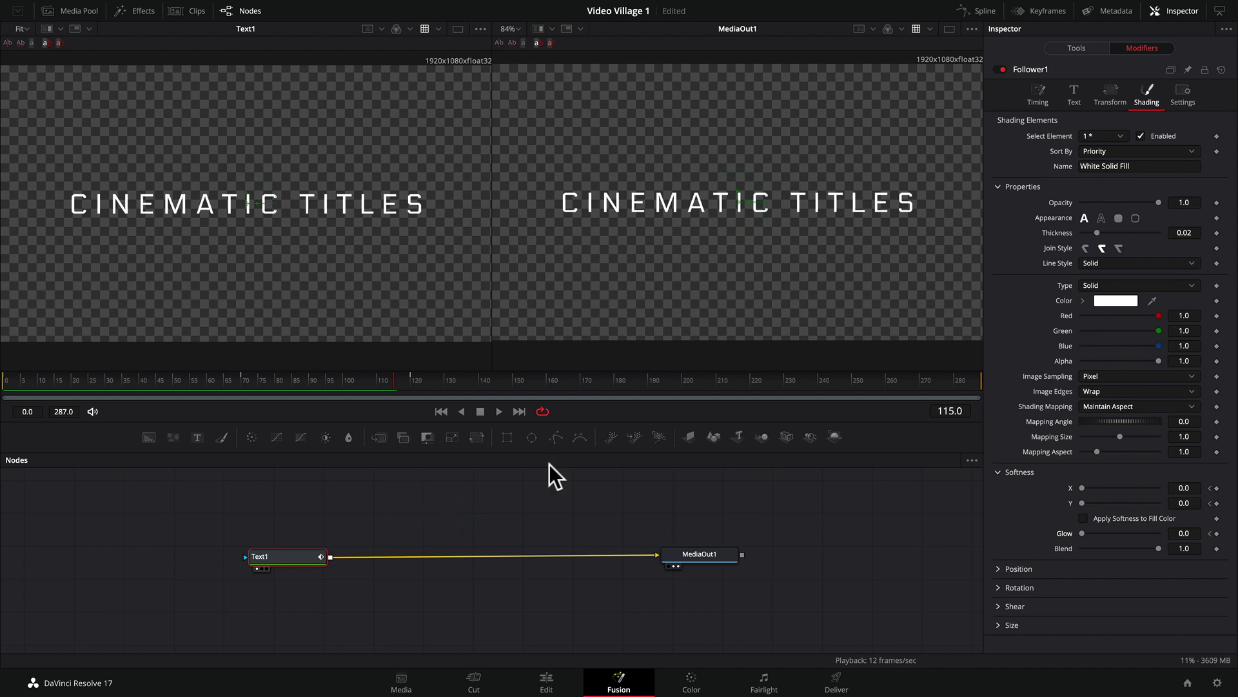
pyautogui.click(1079, 47)
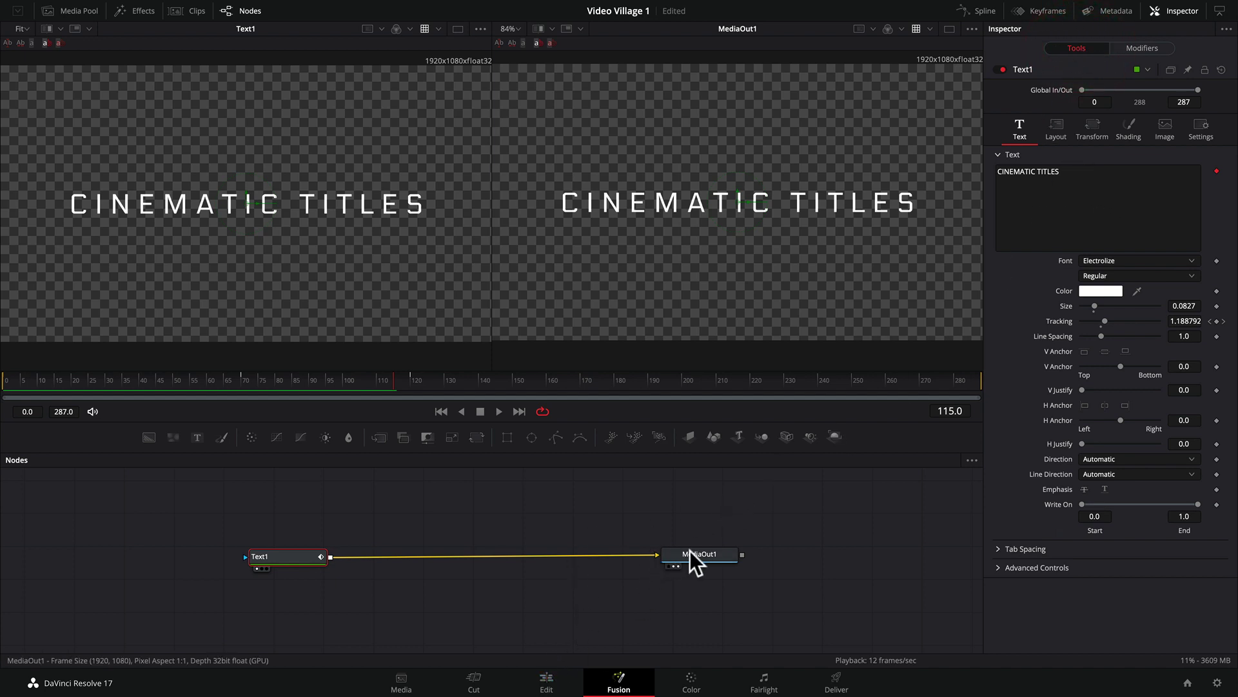
pyautogui.moveTo(690, 550); pyautogui.dragTo(694, 551)
pyautogui.click(549, 677)
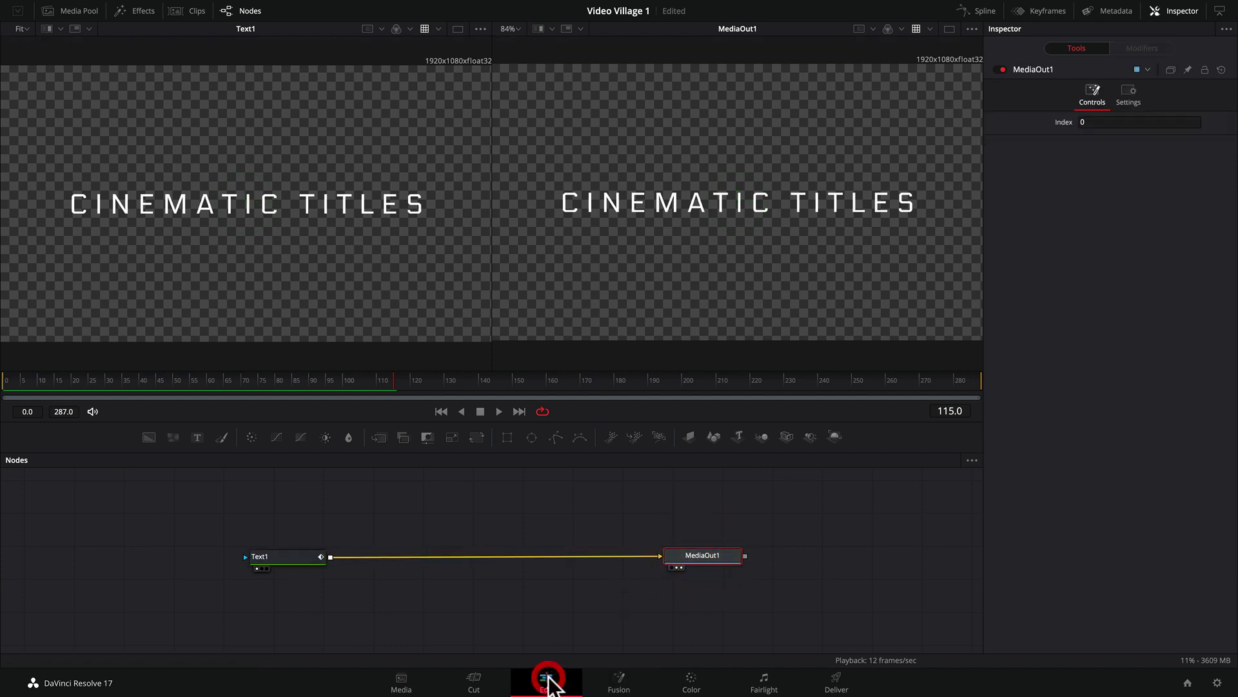
# Step: Move Cinematic Titles to V4 and lay Airplane-passes-between-modern-buildings-1089558.mov on V1 beneath it
pyautogui.click(573, 406)
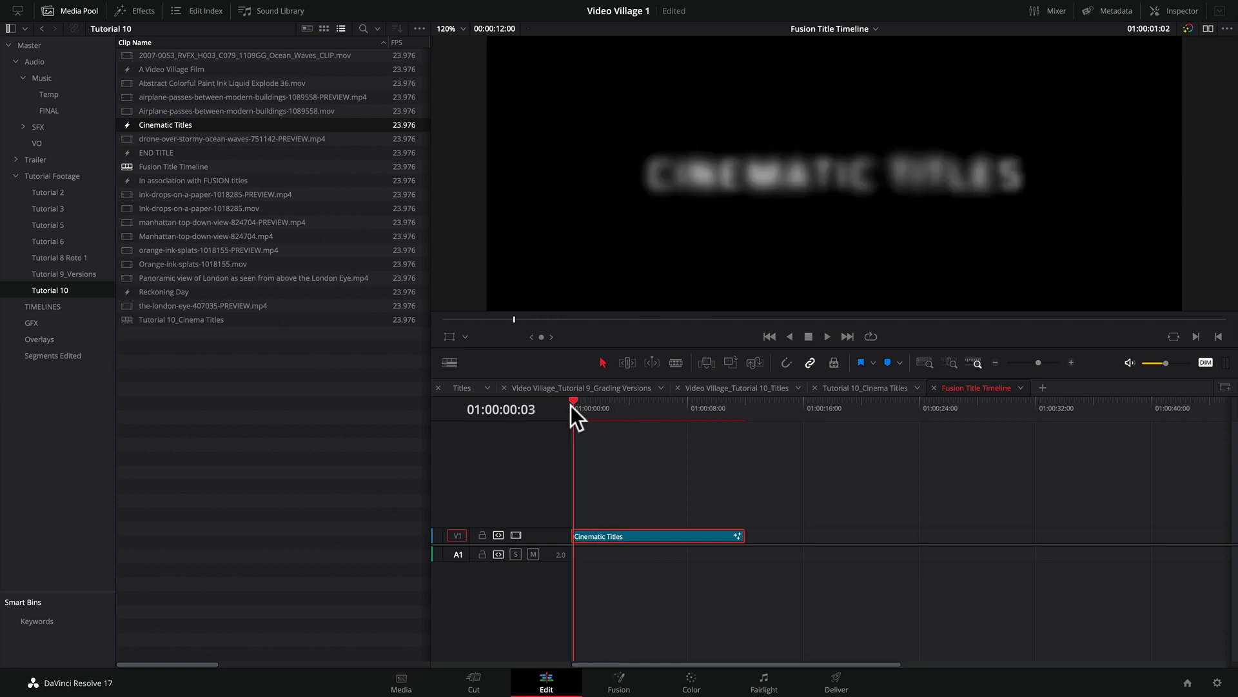
pyautogui.moveTo(575, 405); pyautogui.dragTo(640, 405)
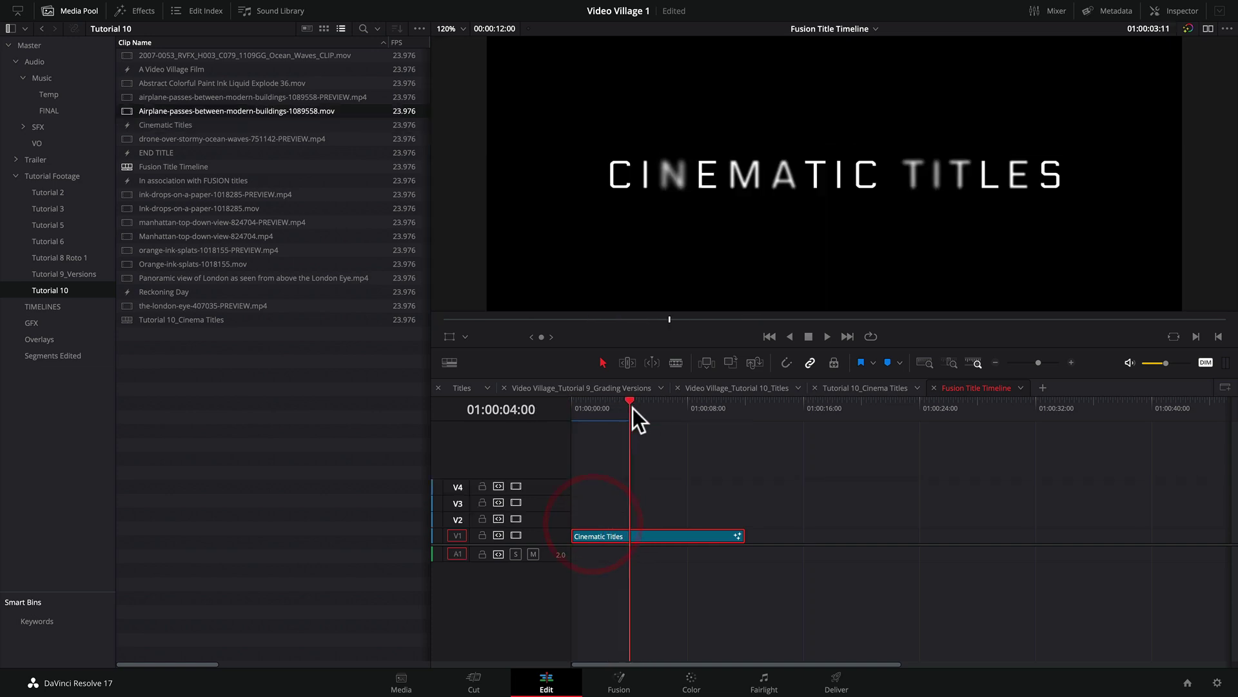
pyautogui.moveTo(633, 408); pyautogui.dragTo(660, 409)
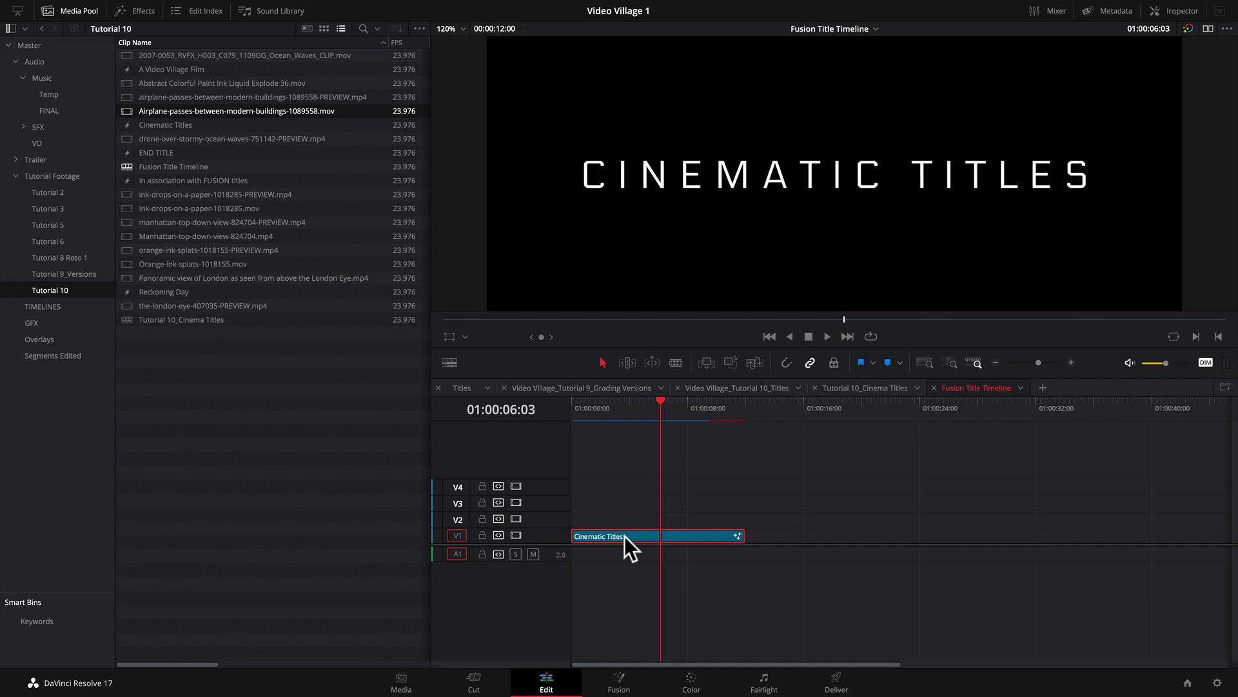
pyautogui.moveTo(624, 536); pyautogui.dragTo(621, 485)
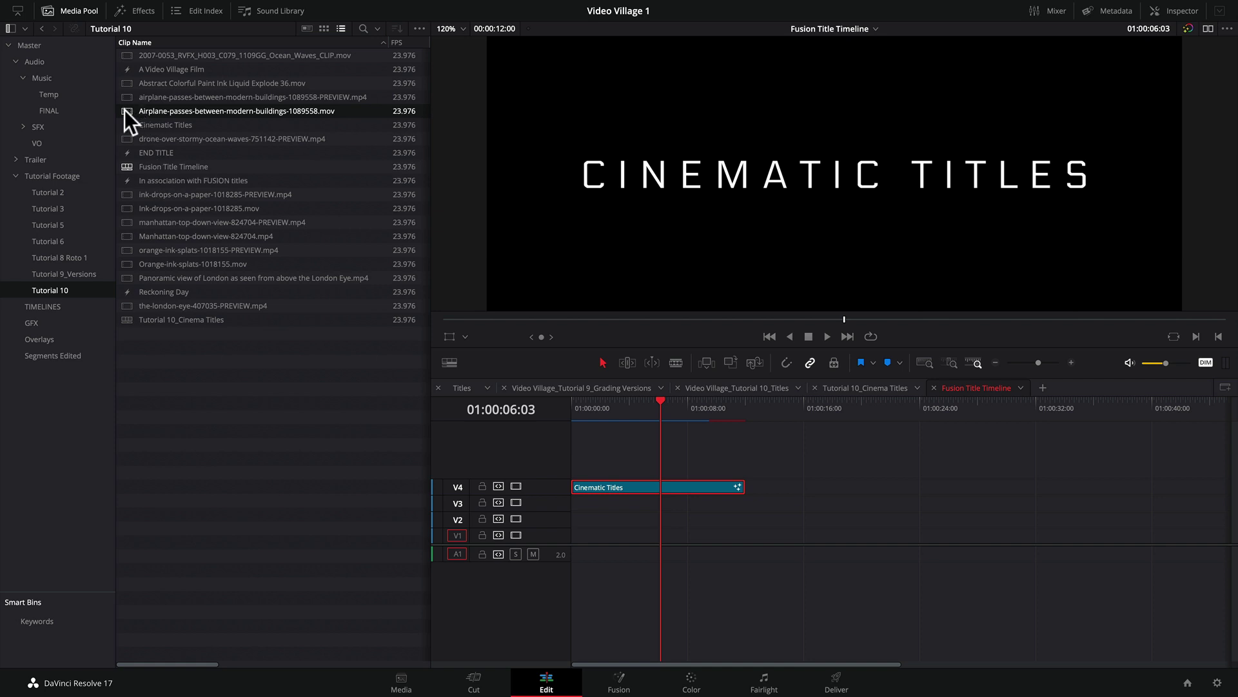
pyautogui.moveTo(126, 111); pyautogui.dragTo(742, 540)
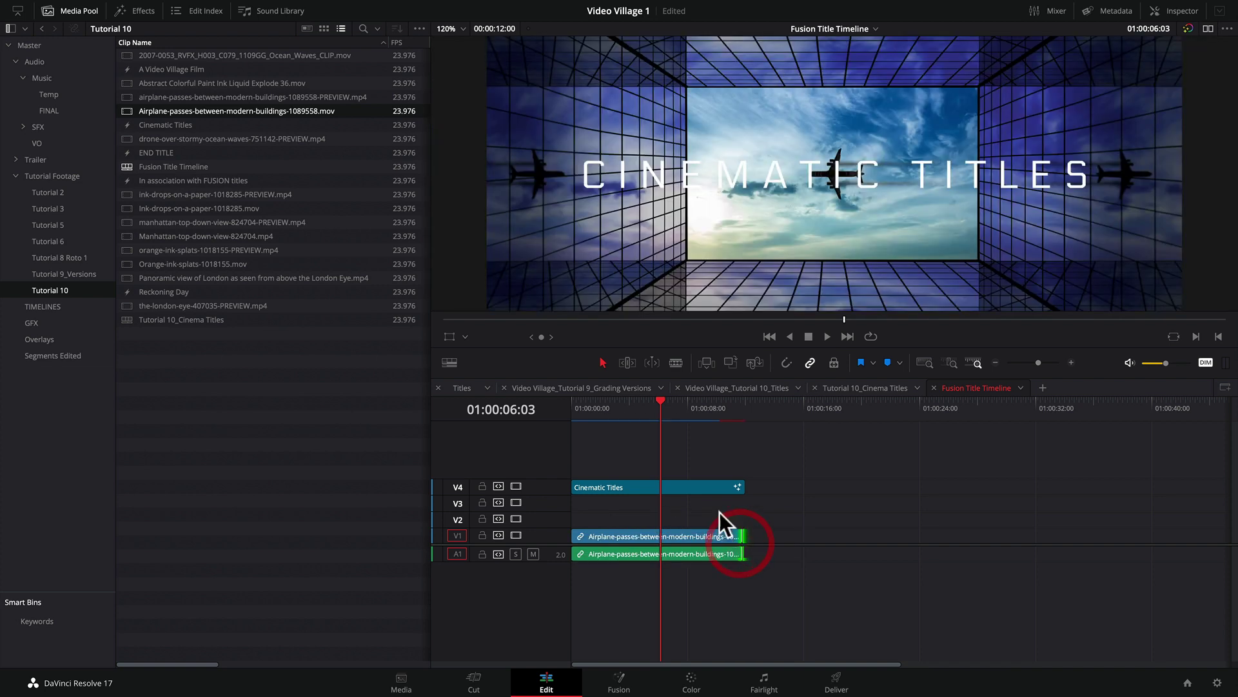
# Step: Select the Cinematic Titles clip and lower its Transform Zoom to 0.720
pyautogui.moveTo(648, 405)
pyautogui.mouseDown()
pyautogui.moveTo(615, 405)
pyautogui.moveTo(646, 405)
pyautogui.mouseUp()
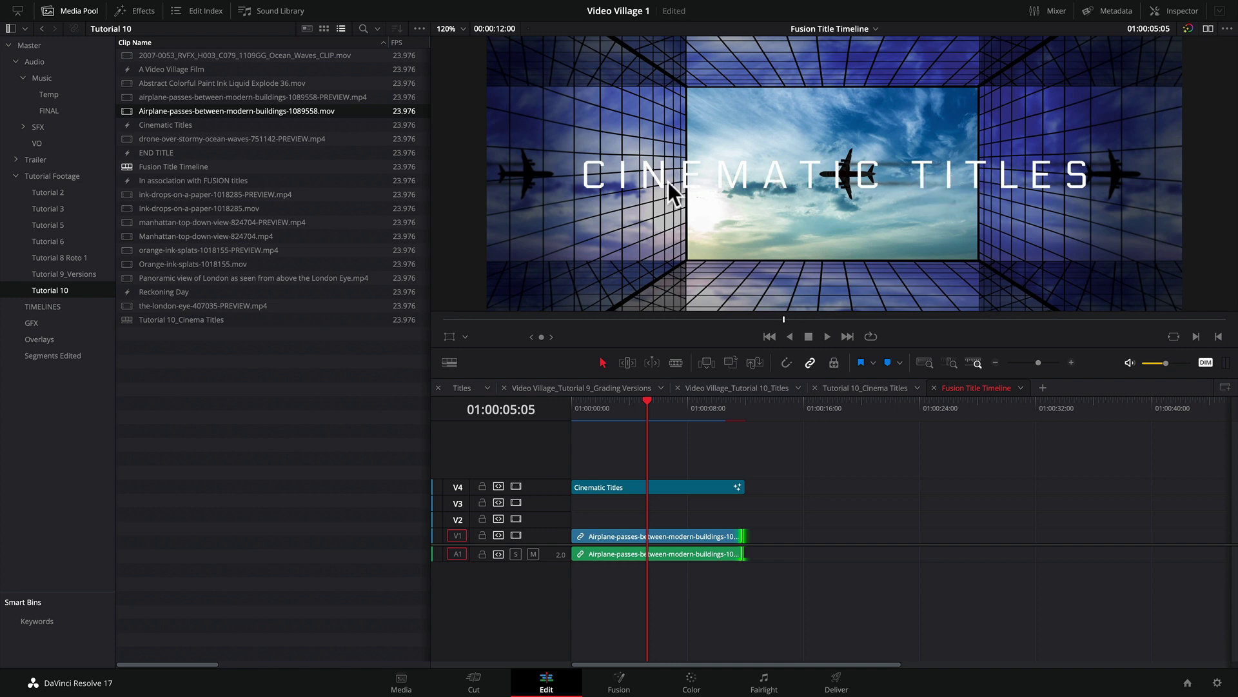
pyautogui.click(621, 487)
pyautogui.click(1181, 9)
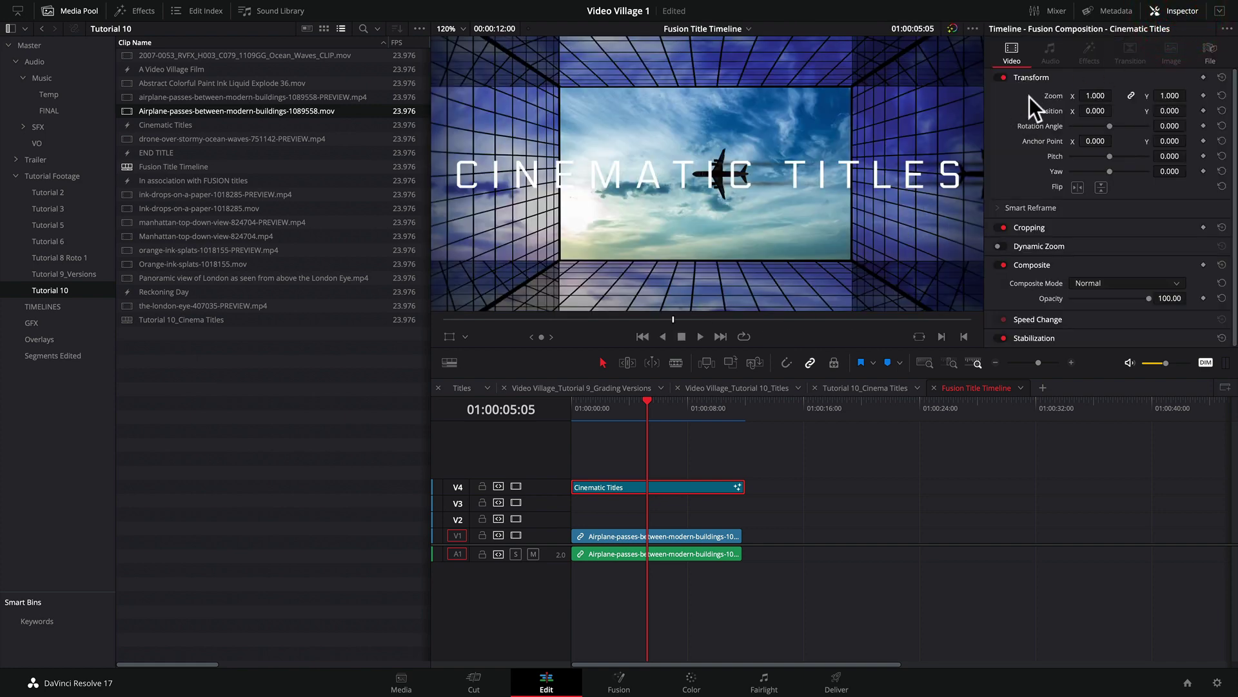
pyautogui.moveTo(1174, 96); pyautogui.dragTo(1140, 97)
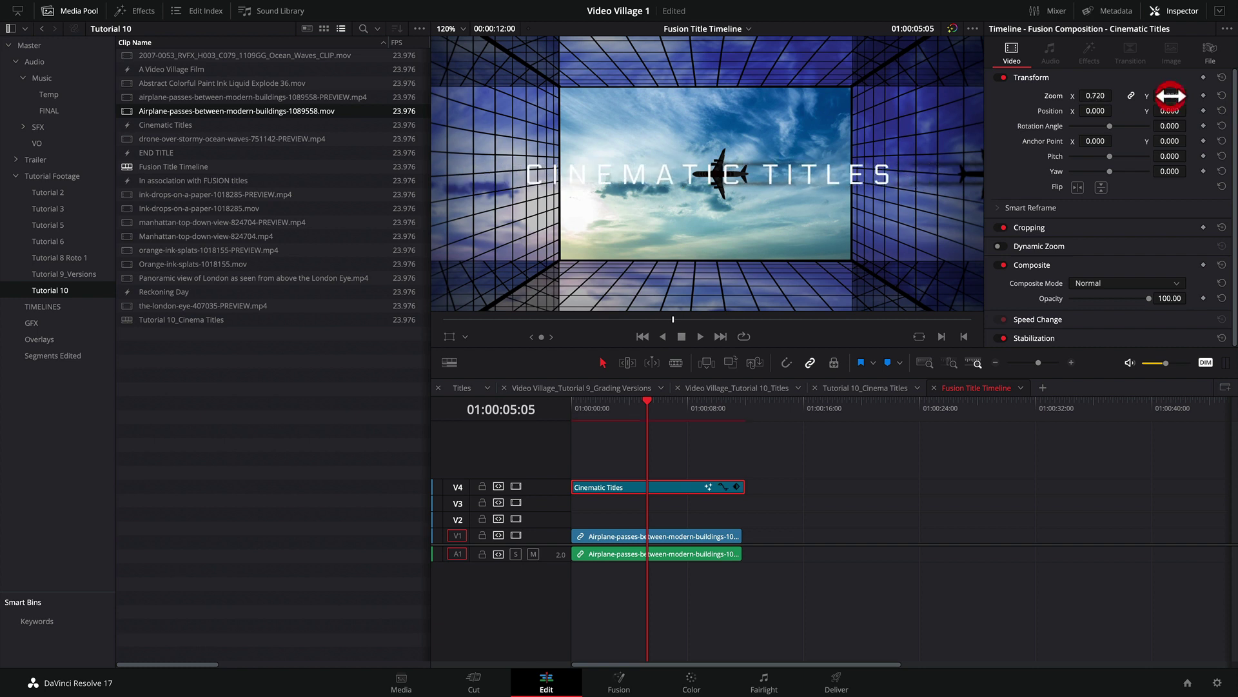
# Step: Drag the title down to position -9.913, -399.834 and set its zoom to 0.800
pyautogui.click(450, 337)
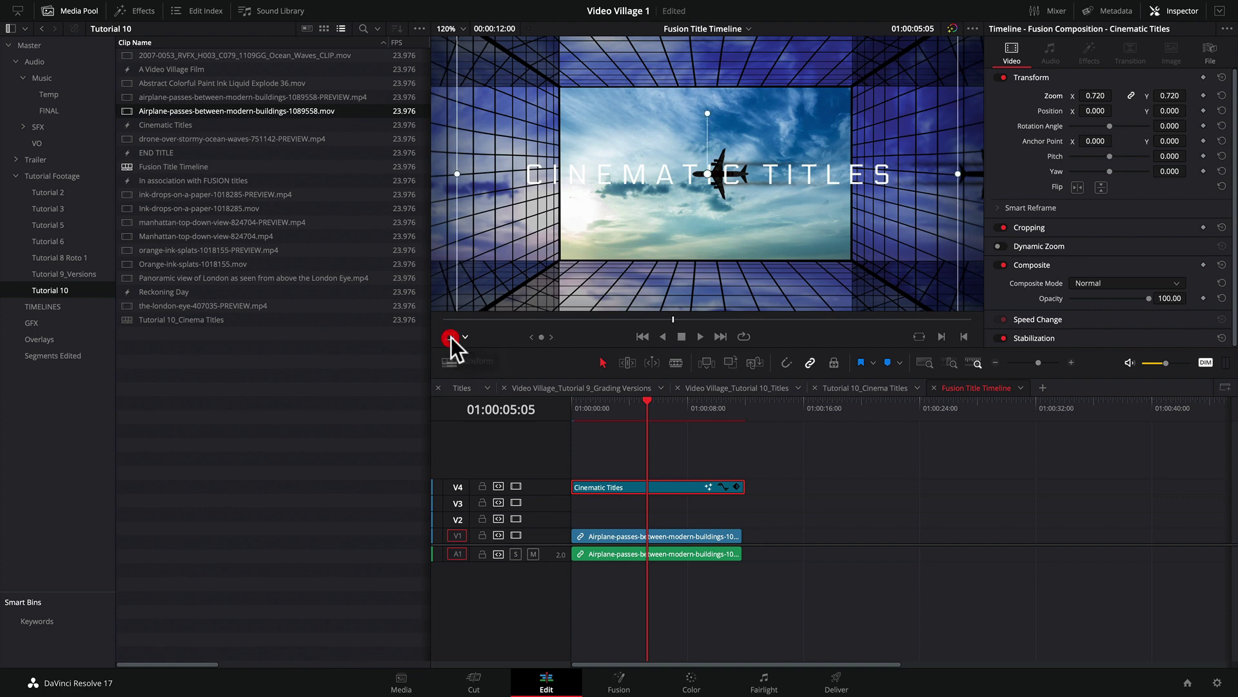
pyautogui.scroll(-3, 610, 227)
pyautogui.moveTo(683, 192); pyautogui.dragTo(682, 265)
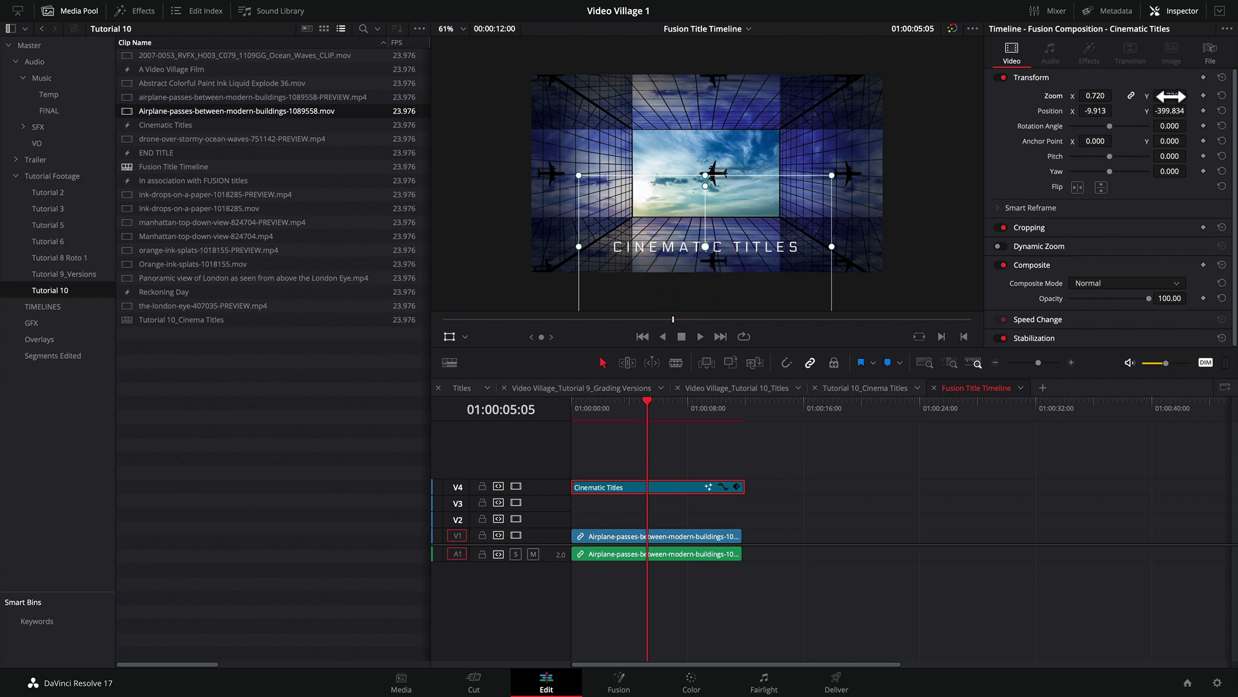
pyautogui.moveTo(1172, 96)
pyautogui.mouseDown()
pyautogui.moveTo(1190, 95)
pyautogui.moveTo(1169, 97)
pyautogui.mouseUp()
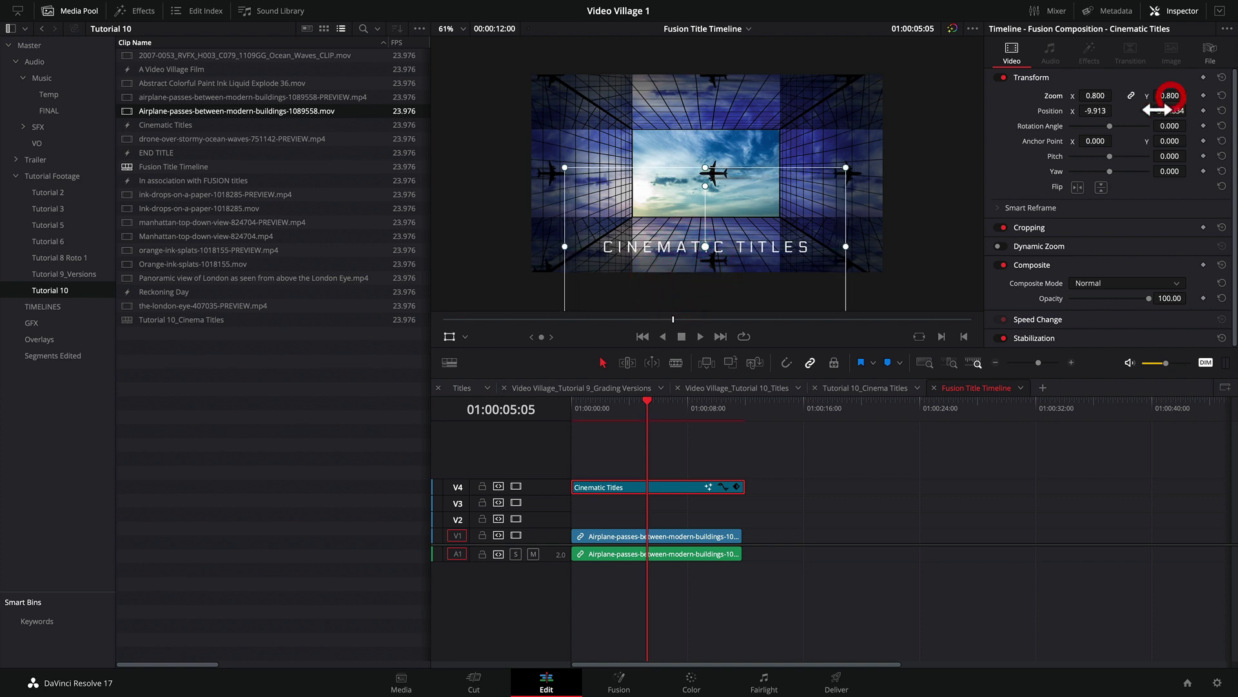
pyautogui.click(672, 445)
pyautogui.click(568, 406)
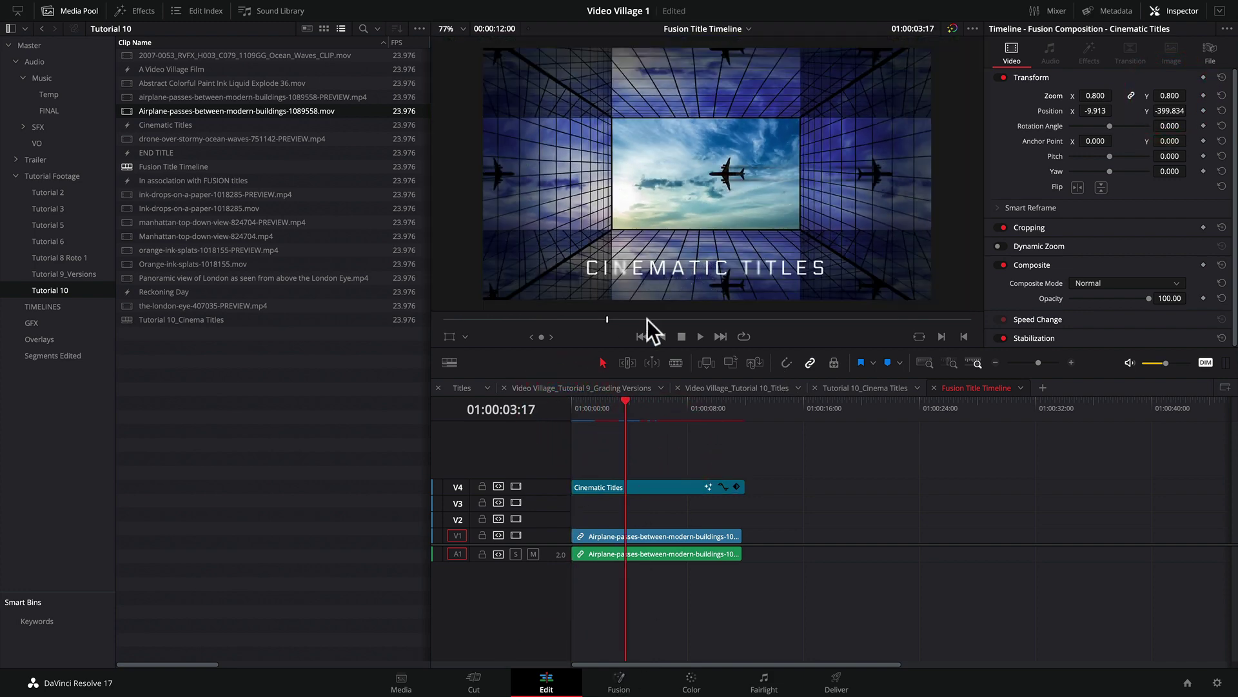
# Step: Open the title composition in Fusion, select the Text1 node and scrub its animation
pyautogui.click(619, 677)
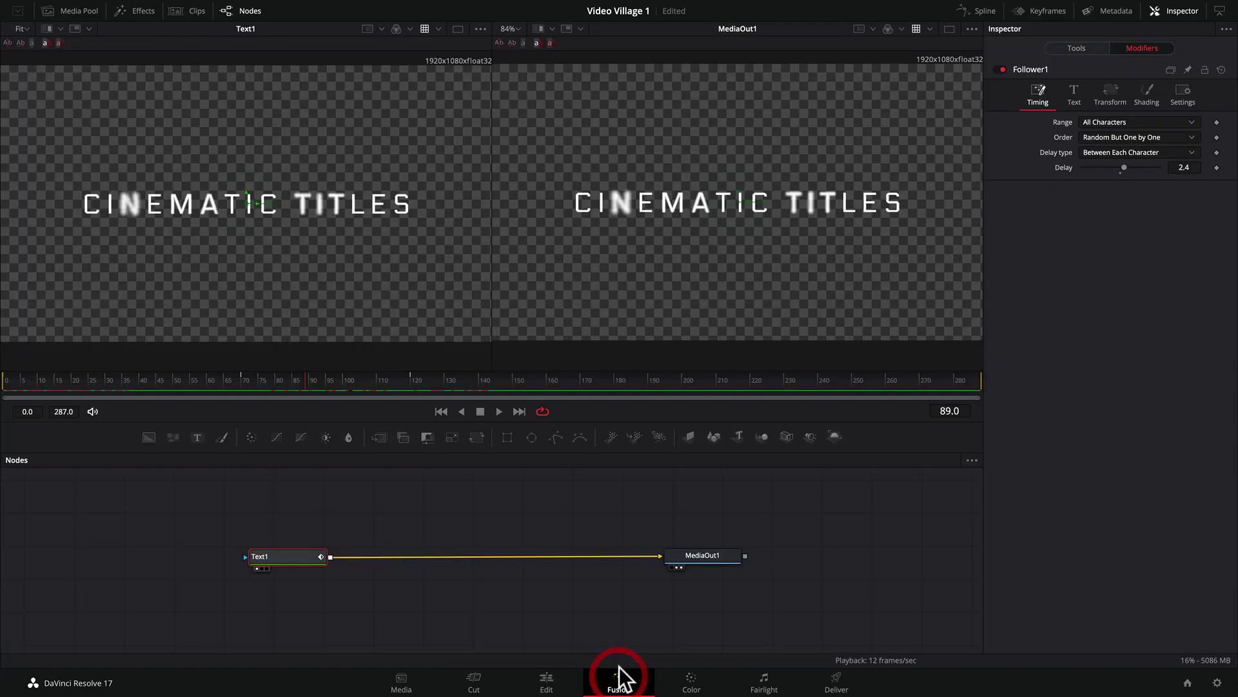
pyautogui.click(284, 556)
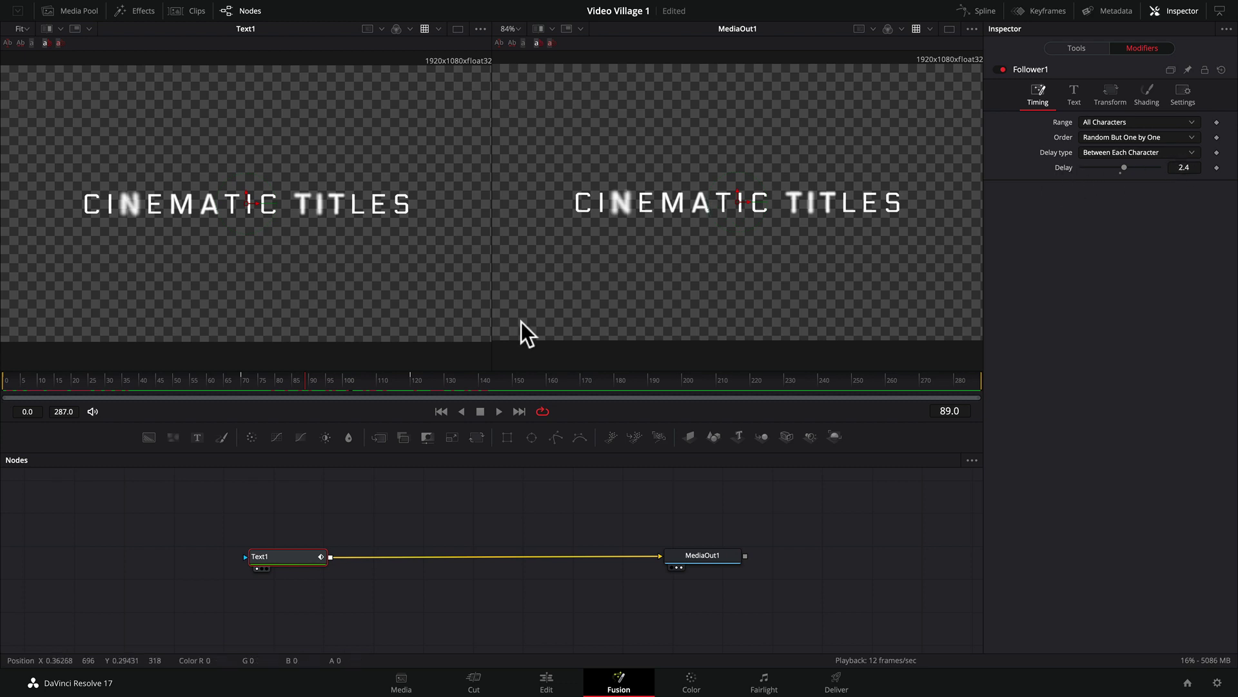
pyautogui.moveTo(312, 377)
pyautogui.mouseDown()
pyautogui.moveTo(369, 378)
pyautogui.moveTo(277, 377)
pyautogui.moveTo(312, 377)
pyautogui.mouseUp()
# Step: Raise the Follower1 character Delay to 3.2 and play back the slower letter reveal
pyautogui.moveTo(1124, 168); pyautogui.dragTo(1125, 168)
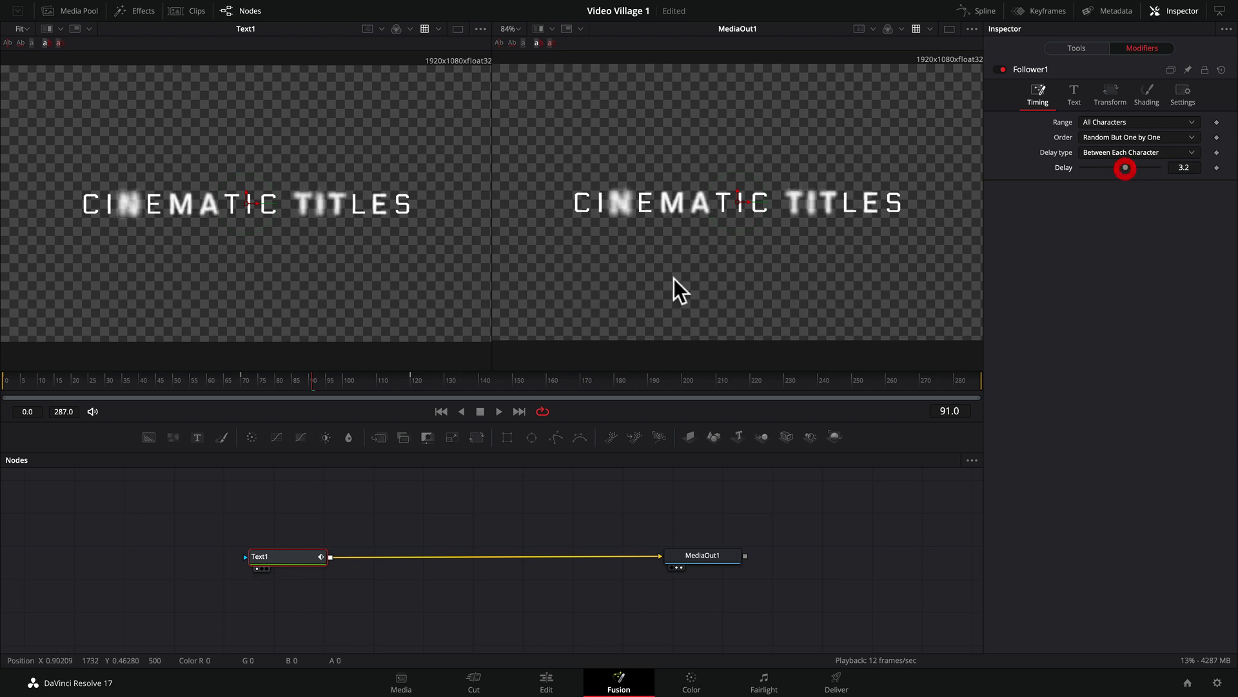
pyautogui.moveTo(319, 381); pyautogui.dragTo(285, 380)
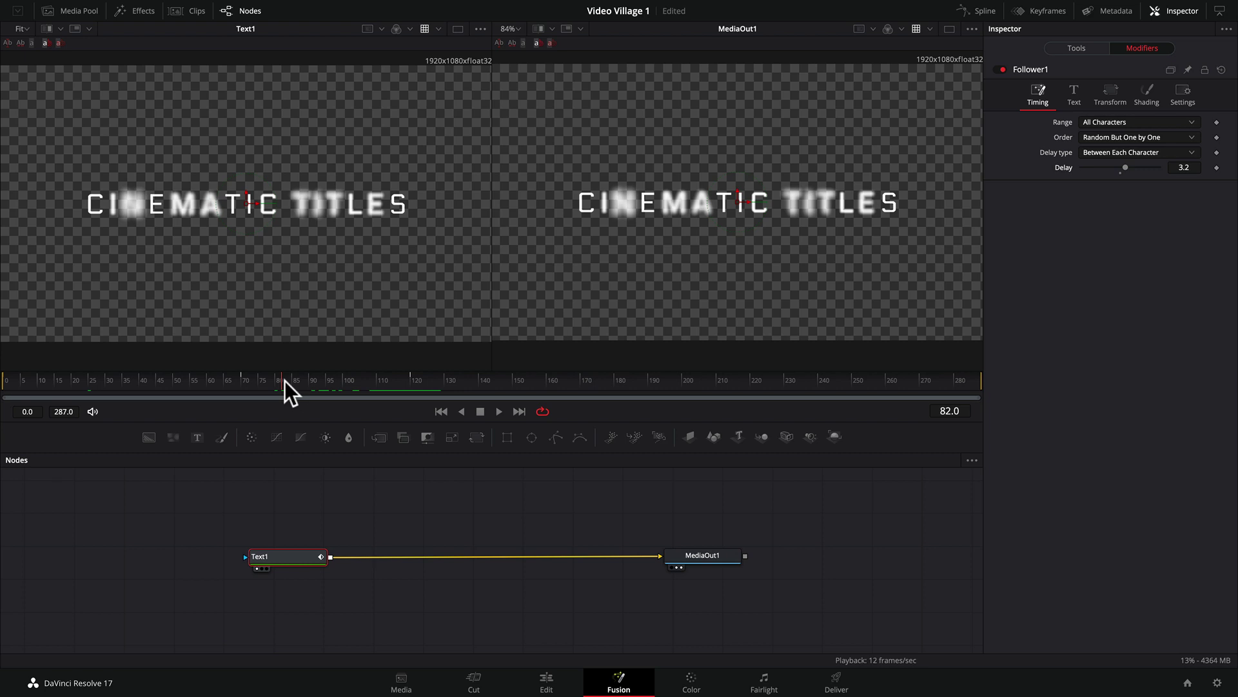
pyautogui.press('space')
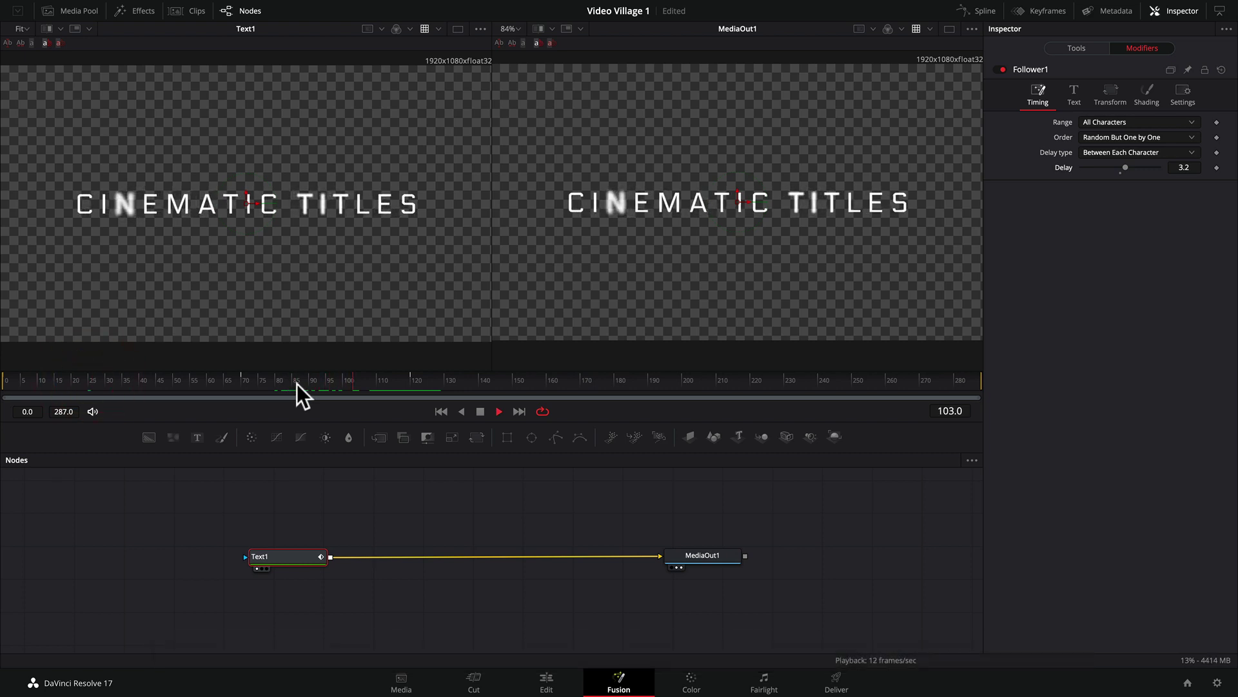
pyautogui.moveTo(292, 383); pyautogui.dragTo(288, 380)
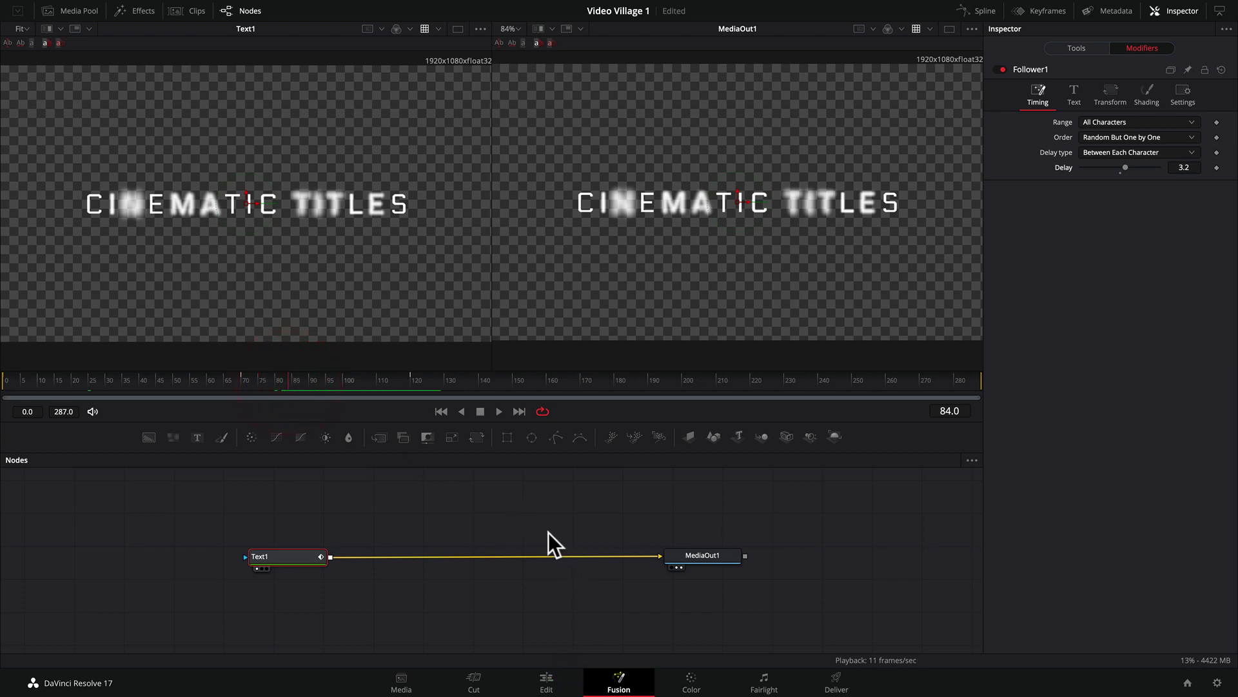
pyautogui.click(1085, 47)
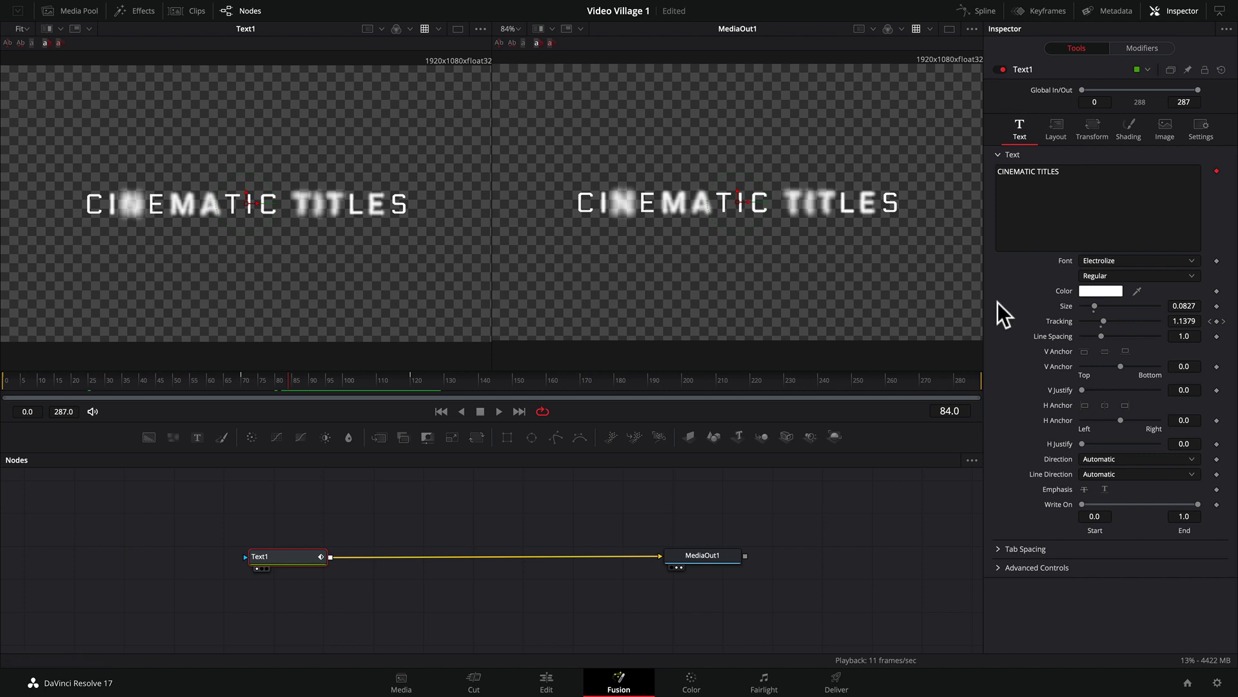
# Step: Check Text1's Shading, Text and Follower1 Modifiers settings, scrub the title, and return to Edit
pyautogui.click(1130, 125)
pyautogui.click(1018, 127)
pyautogui.click(1133, 47)
pyautogui.click(1075, 48)
pyautogui.moveTo(326, 378)
pyautogui.mouseDown()
pyautogui.moveTo(389, 376)
pyautogui.moveTo(331, 374)
pyautogui.mouseUp()
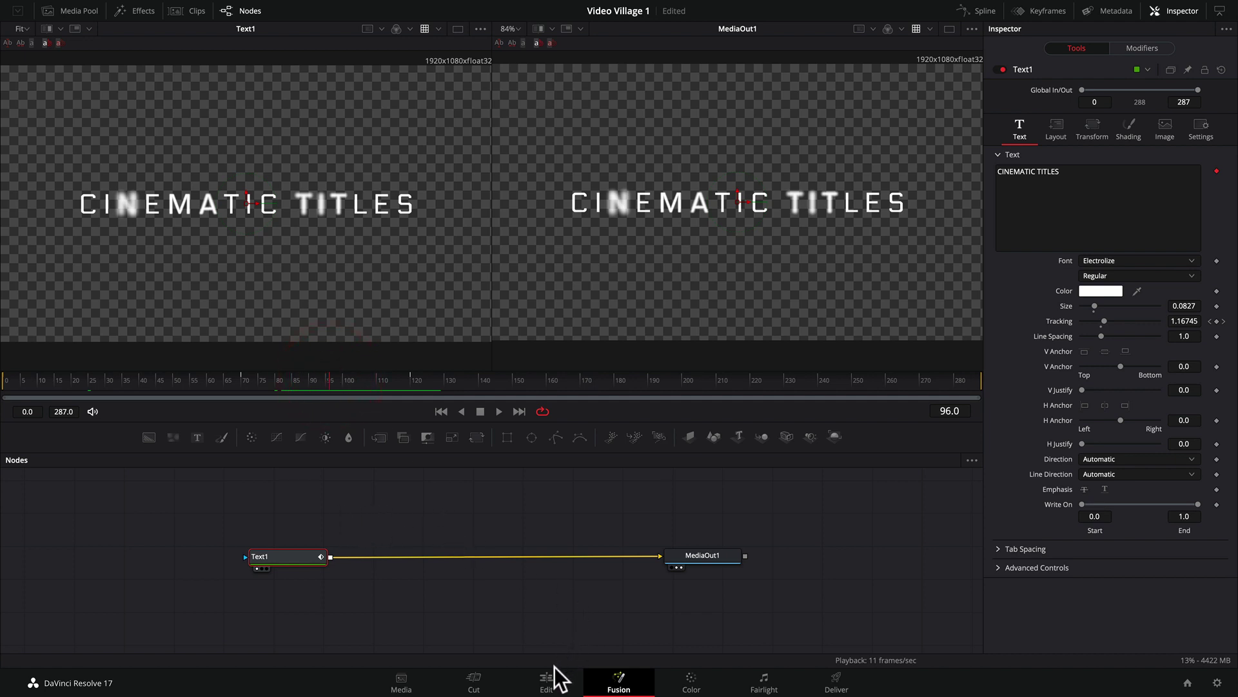
pyautogui.click(546, 682)
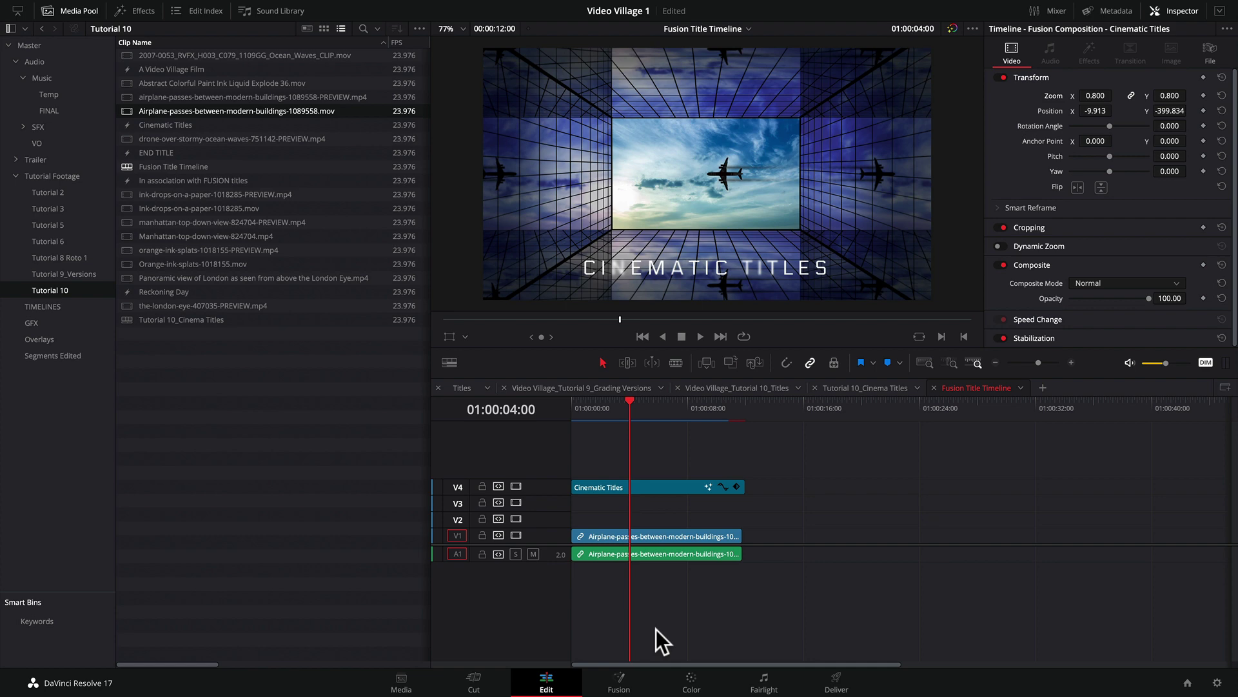
# Step: Back on the Fusion page, shift the Text1 node slightly left toward MediaOut1
pyautogui.click(620, 683)
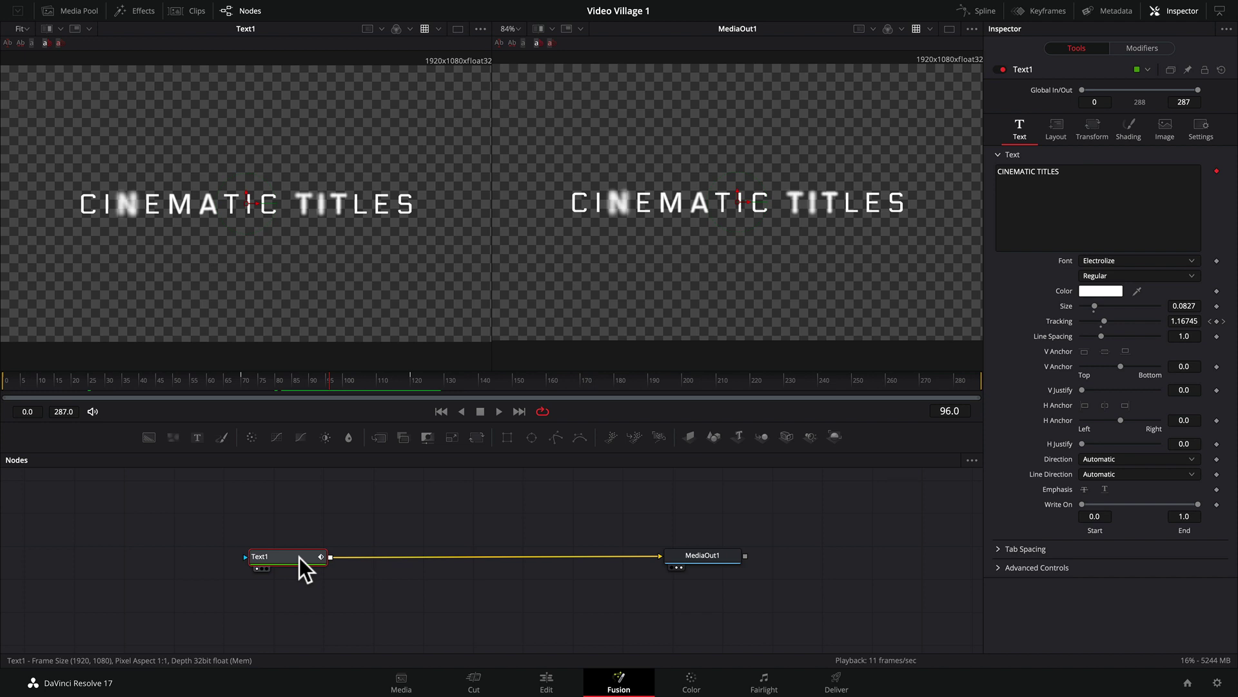
pyautogui.moveTo(300, 557)
pyautogui.moveTo(288, 552); pyautogui.dragTo(272, 551)
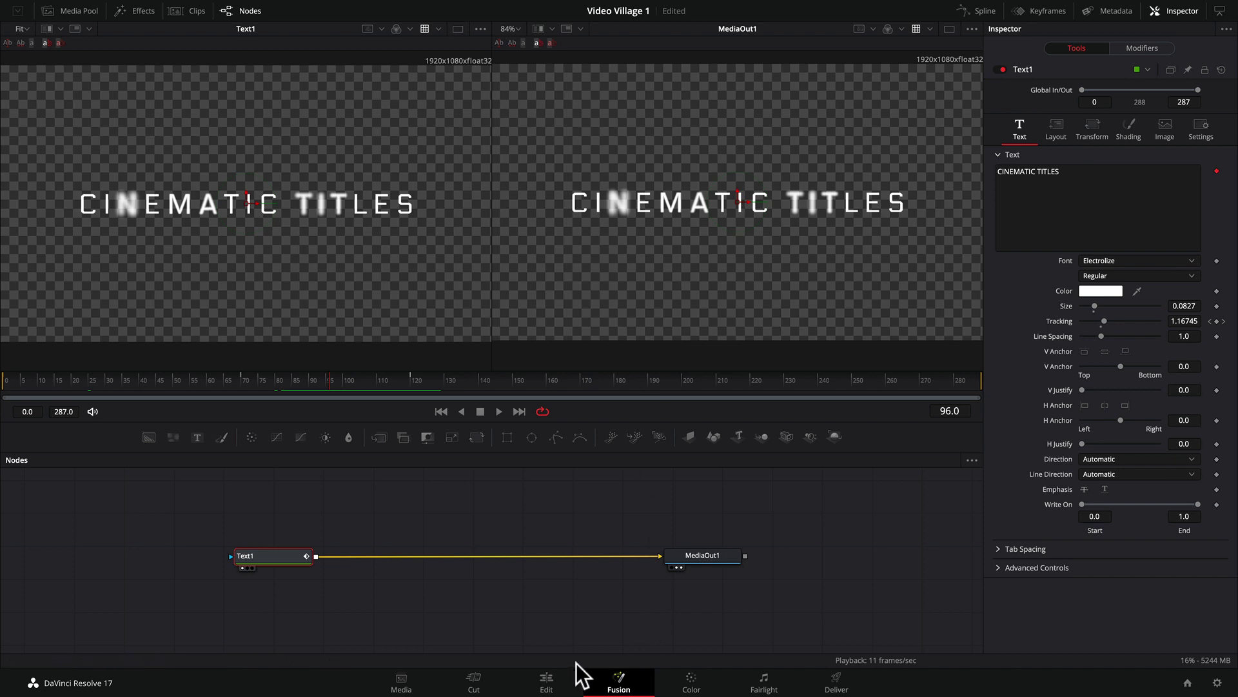
# Step: On the Edit page, delete the airplane clip from V1/A1 and park the playhead at 01:00:03:17
pyautogui.click(547, 681)
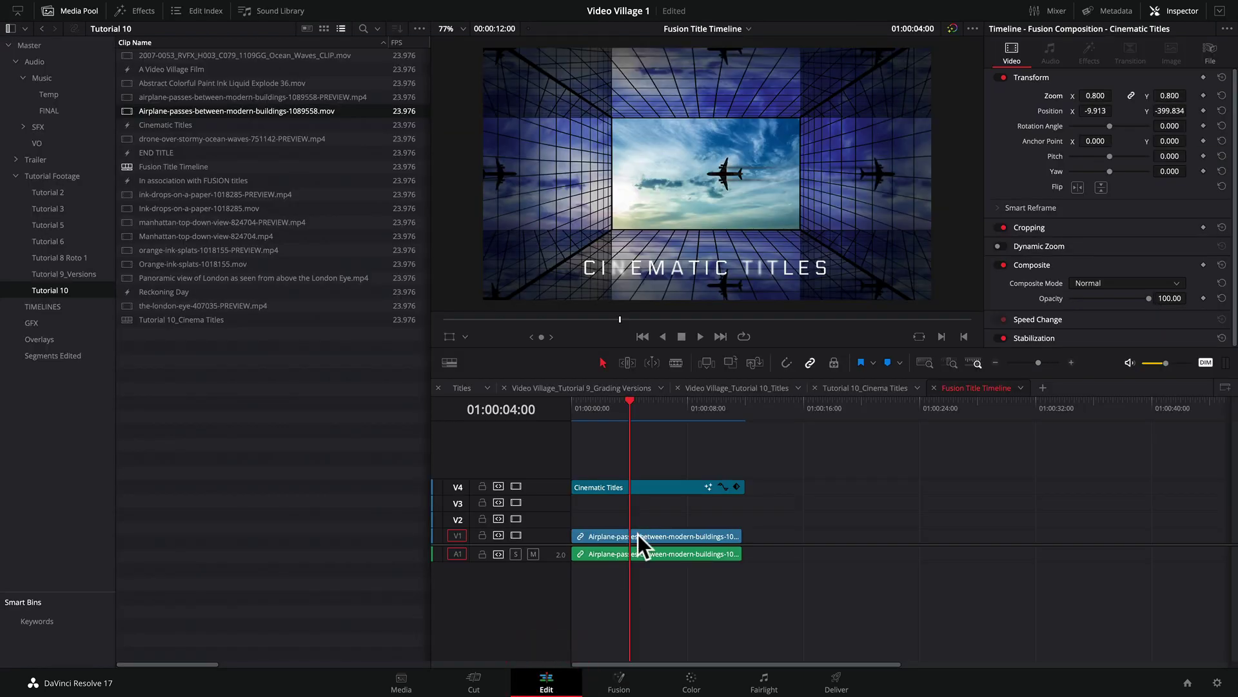
pyautogui.click(637, 535)
pyautogui.press('BackSpace')
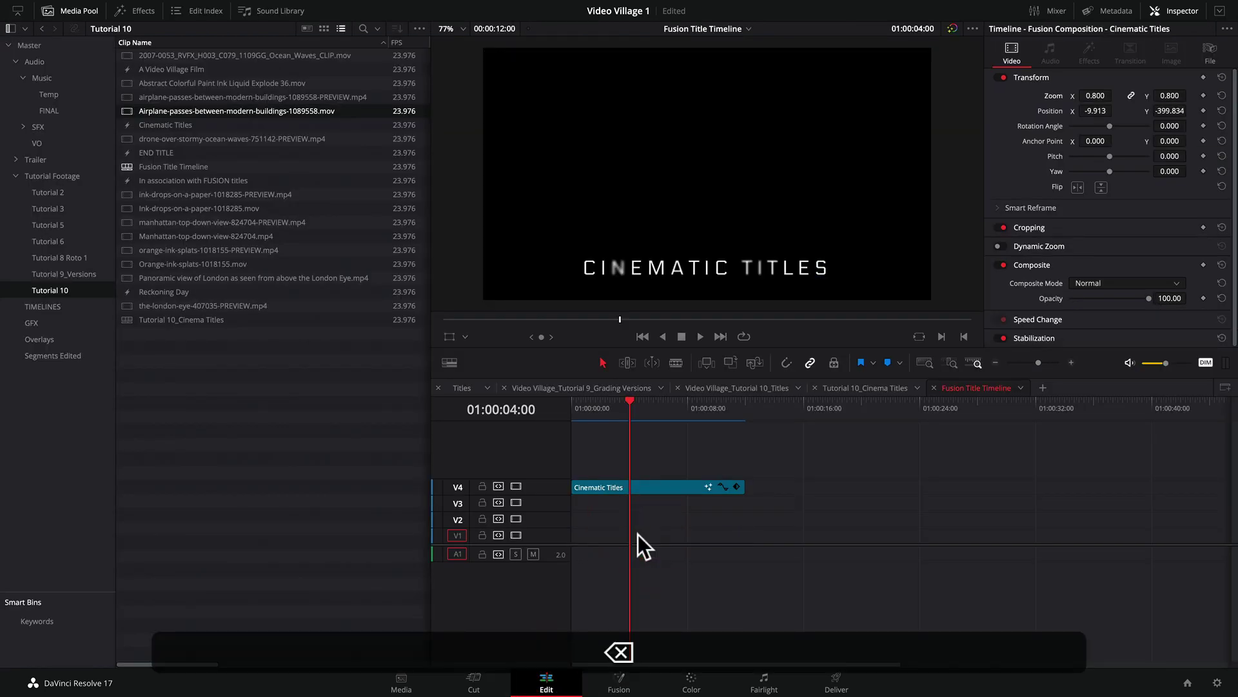
pyautogui.moveTo(637, 405)
pyautogui.mouseDown()
pyautogui.moveTo(611, 404)
pyautogui.moveTo(625, 404)
pyautogui.mouseUp()
pyautogui.click(625, 405)
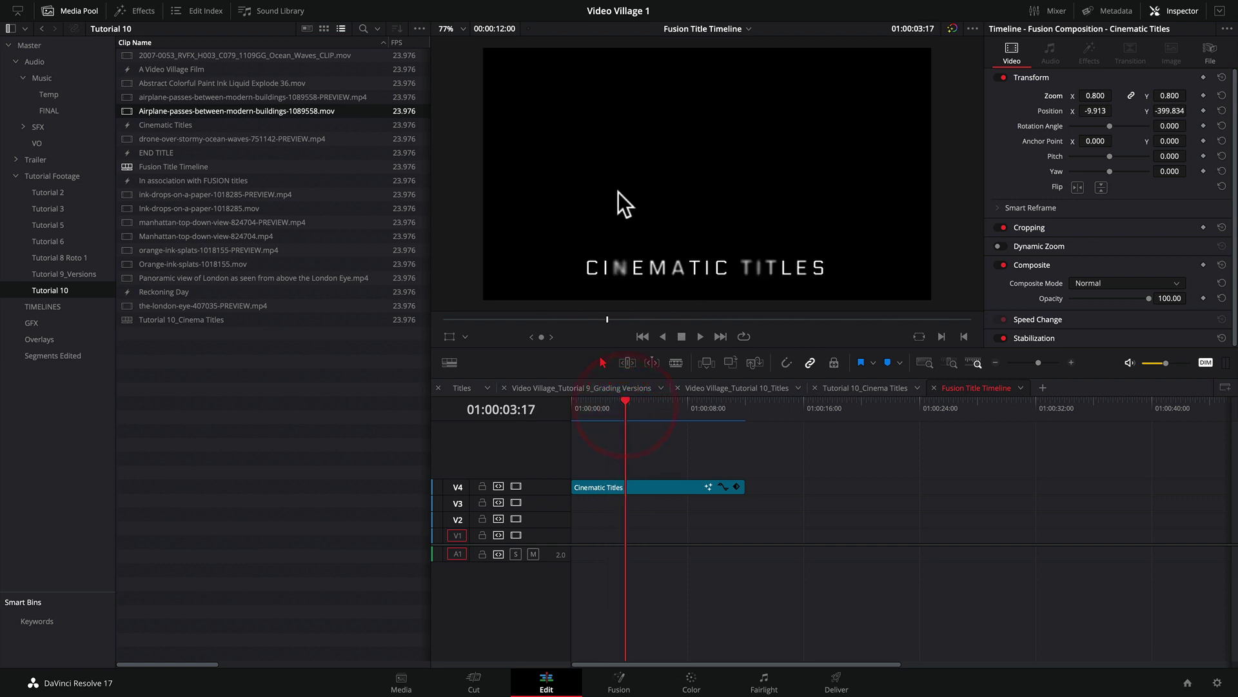
# Step: Return to the Fusion composition and nudge the Text1 node left and back
pyautogui.click(620, 677)
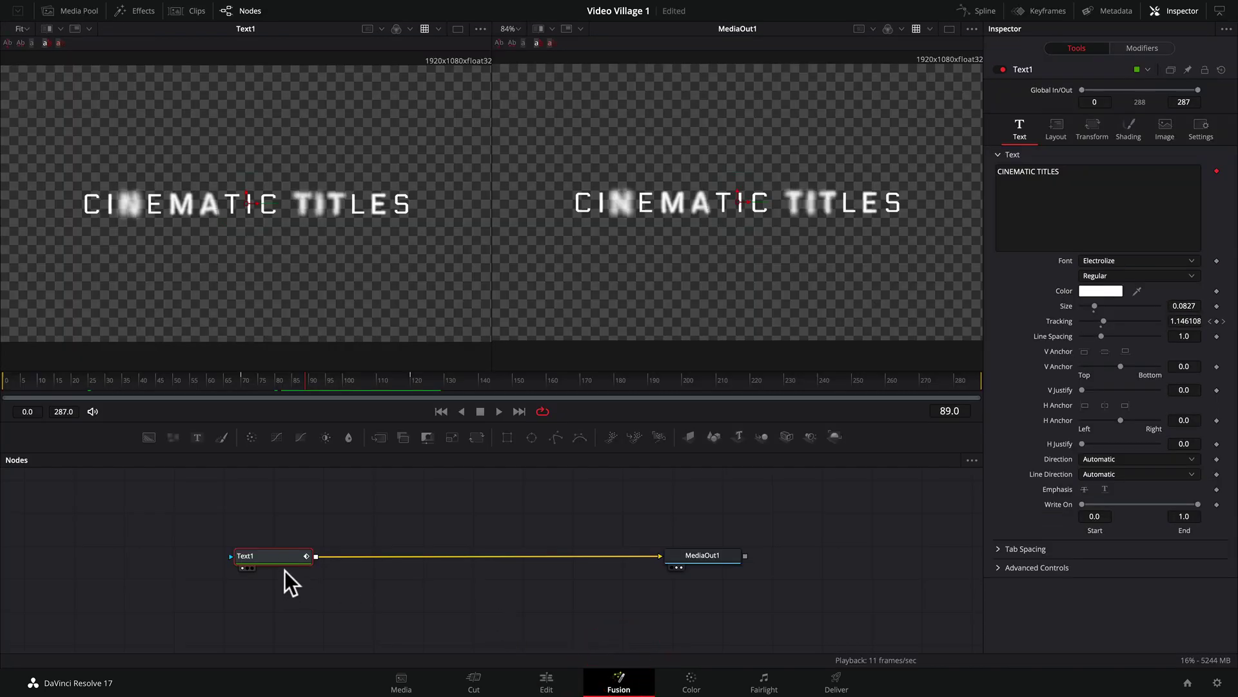
pyautogui.moveTo(281, 556); pyautogui.dragTo(269, 555)
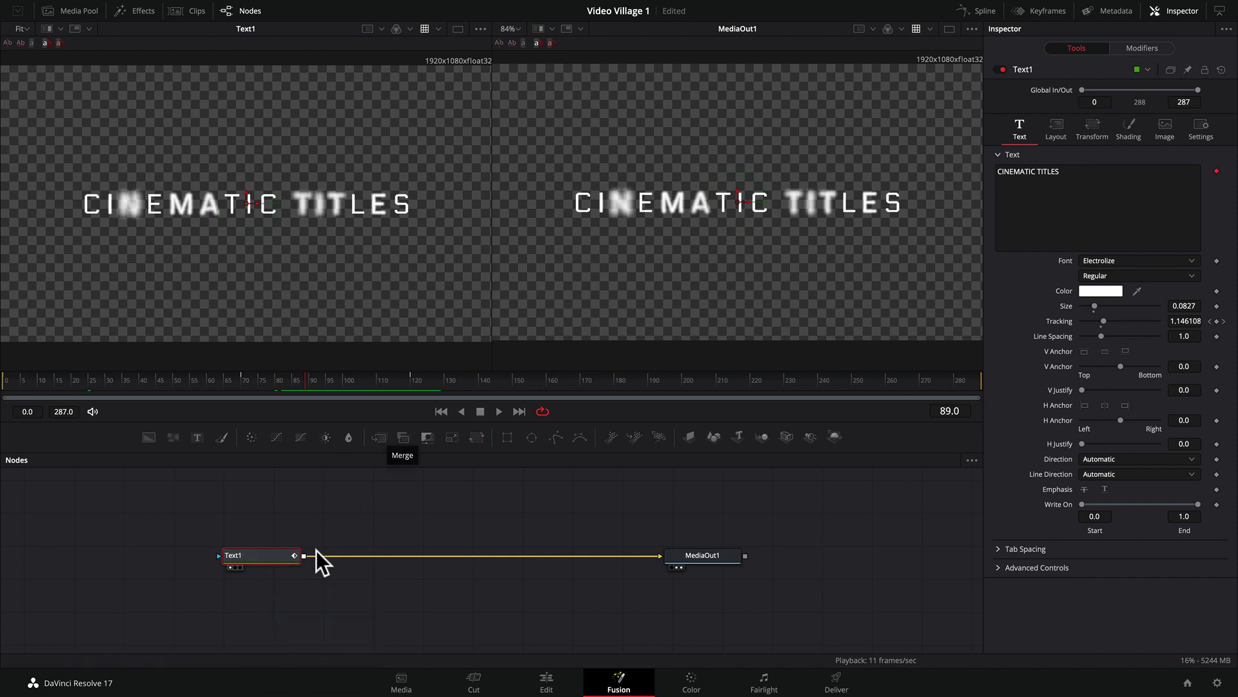
pyautogui.moveTo(263, 550); pyautogui.dragTo(270, 550)
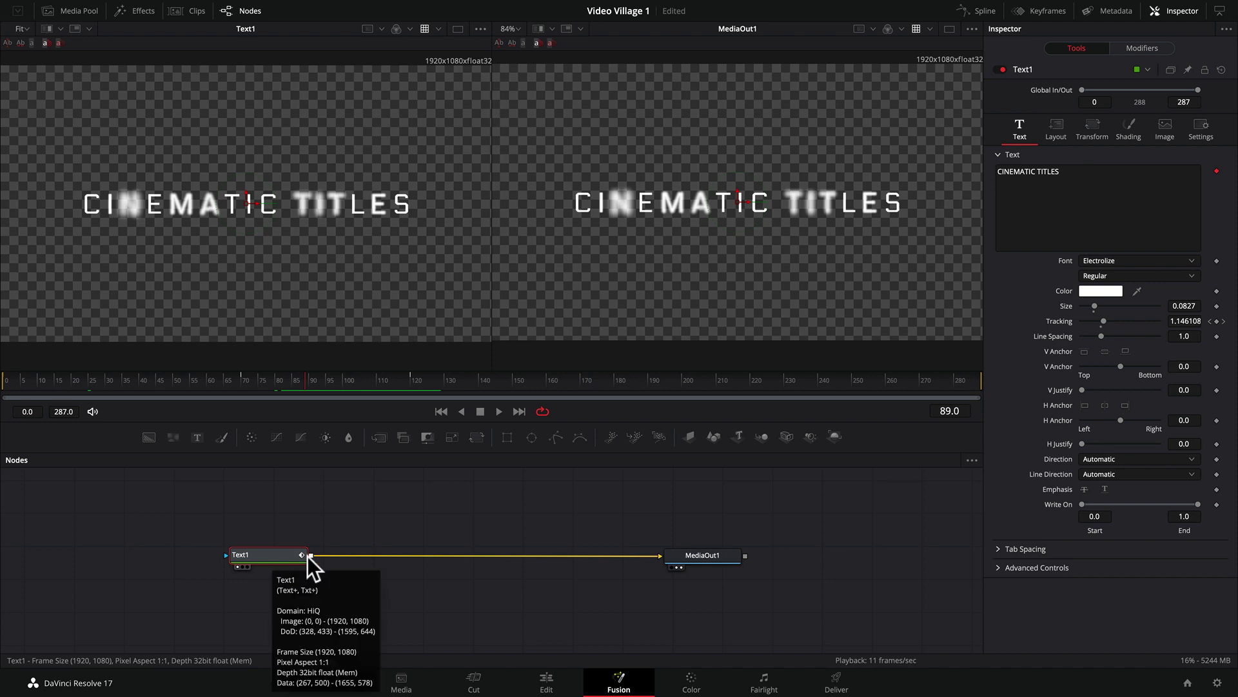
# Step: Insert a Merge node after Text1 and connect the title to Merge1's foreground input
pyautogui.click(381, 436)
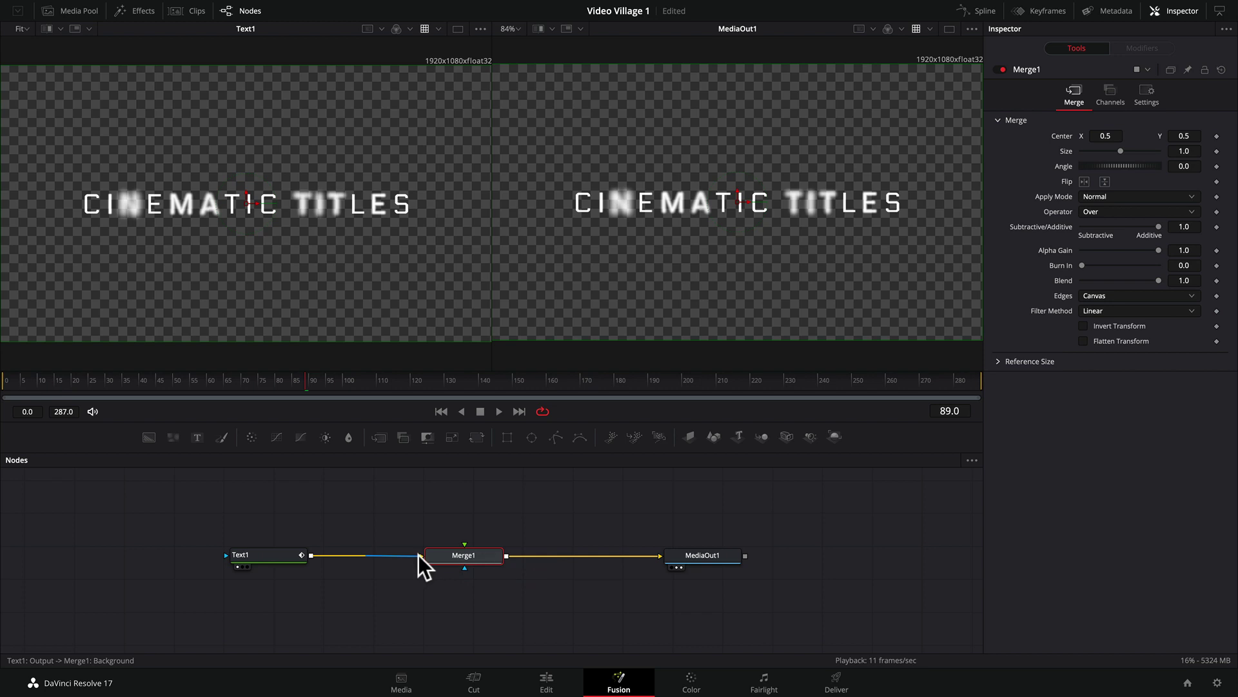
pyautogui.moveTo(419, 555); pyautogui.dragTo(464, 543)
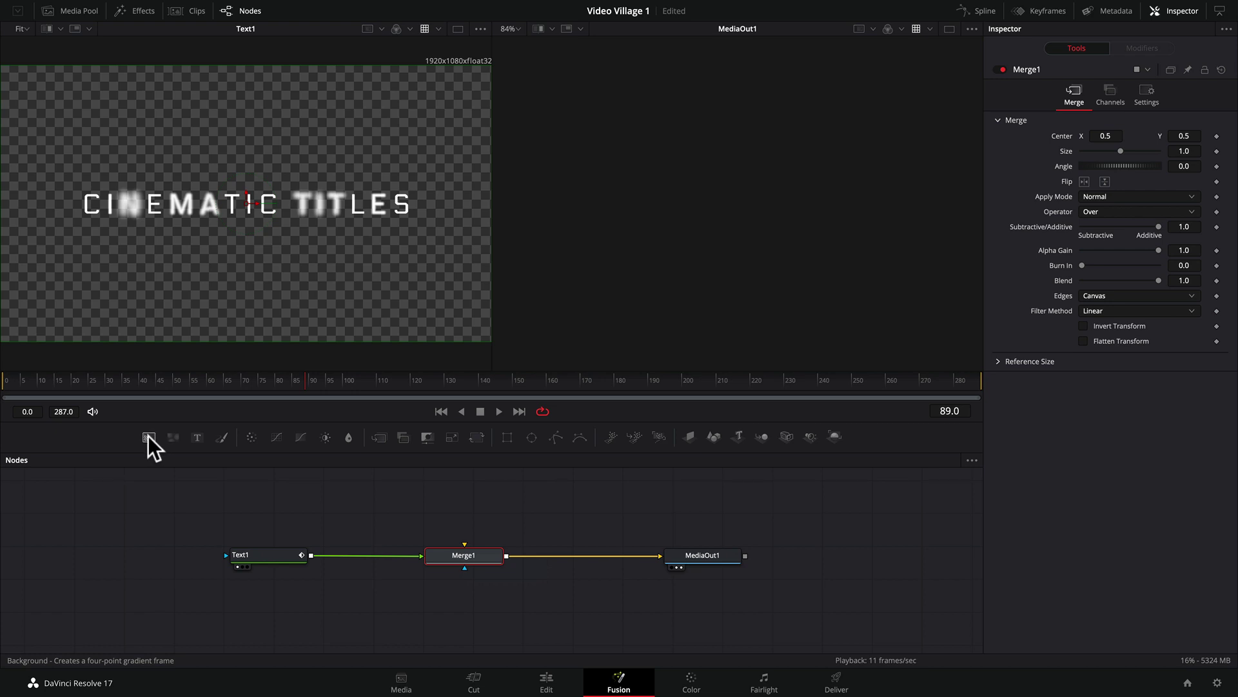
# Step: Add a Background1 node above Merge1 and set its colour to the Turquoise pencil swatch
pyautogui.moveTo(148, 436); pyautogui.dragTo(463, 500)
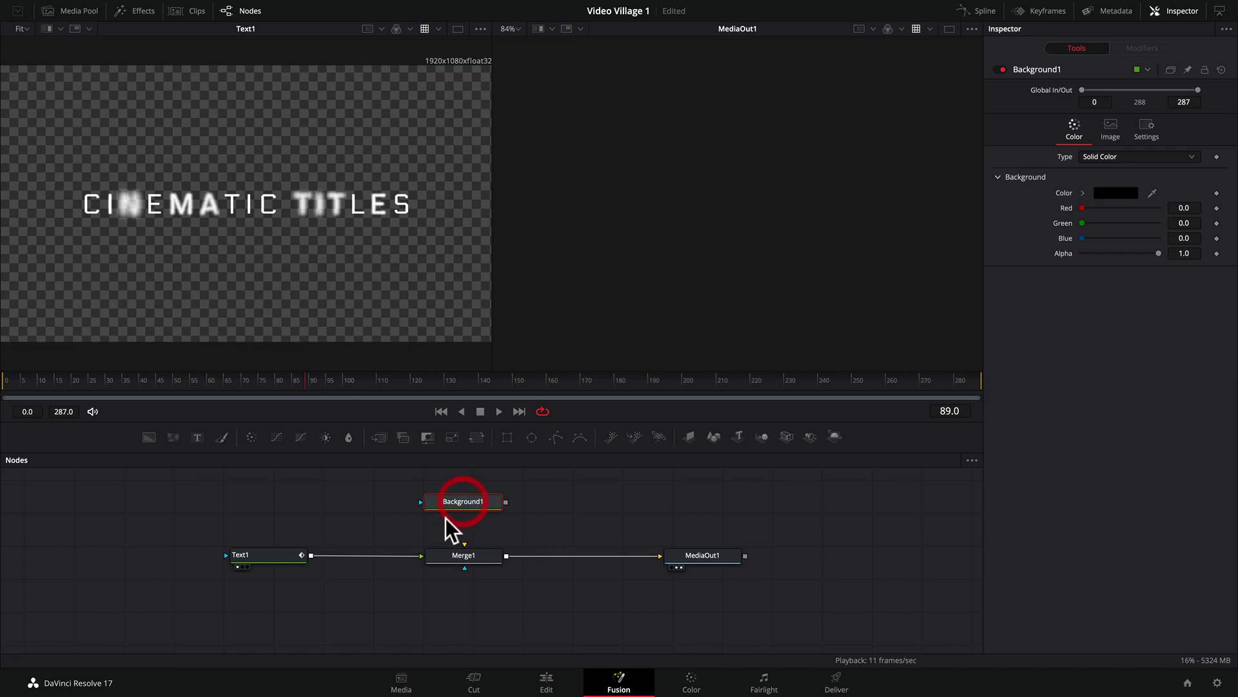
pyautogui.click(455, 500)
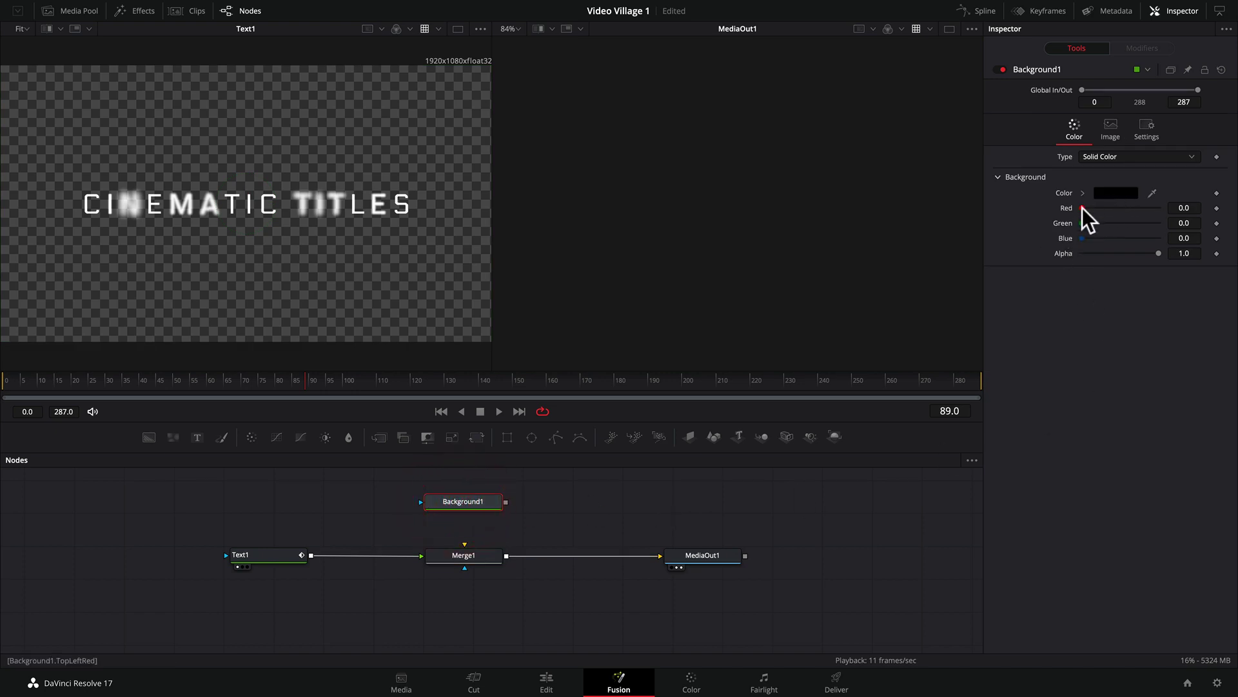
pyautogui.click(1108, 192)
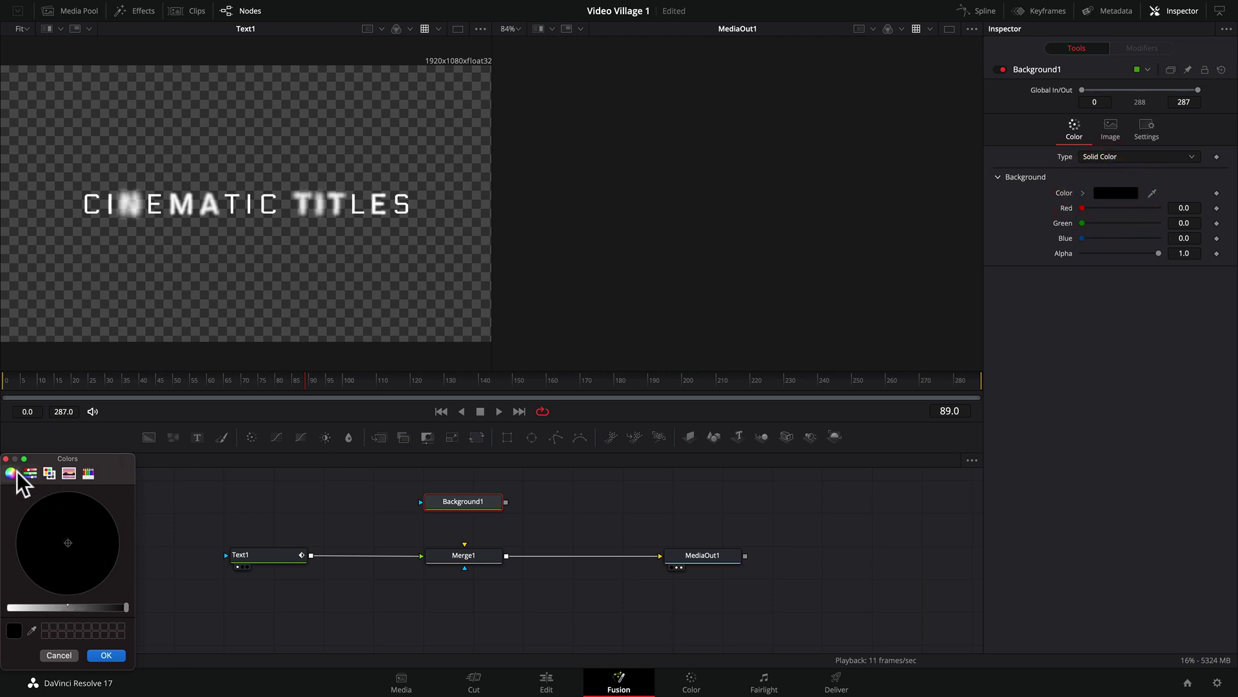
pyautogui.click(88, 473)
pyautogui.click(75, 574)
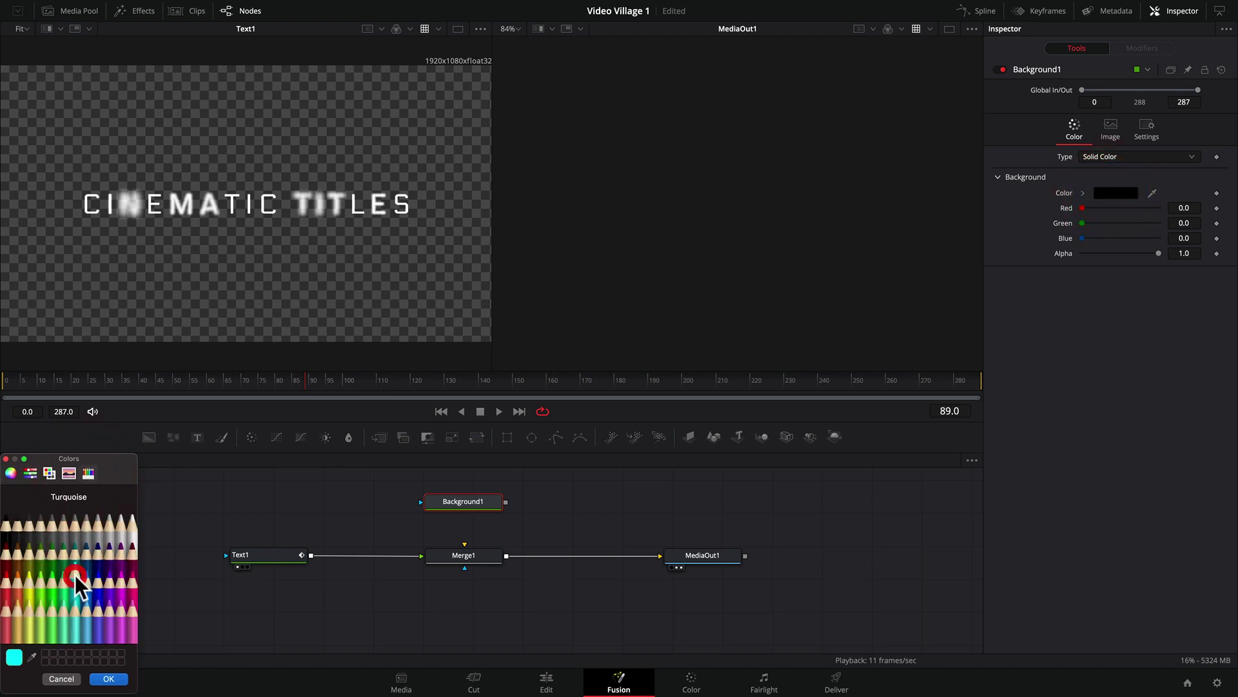
pyautogui.click(108, 678)
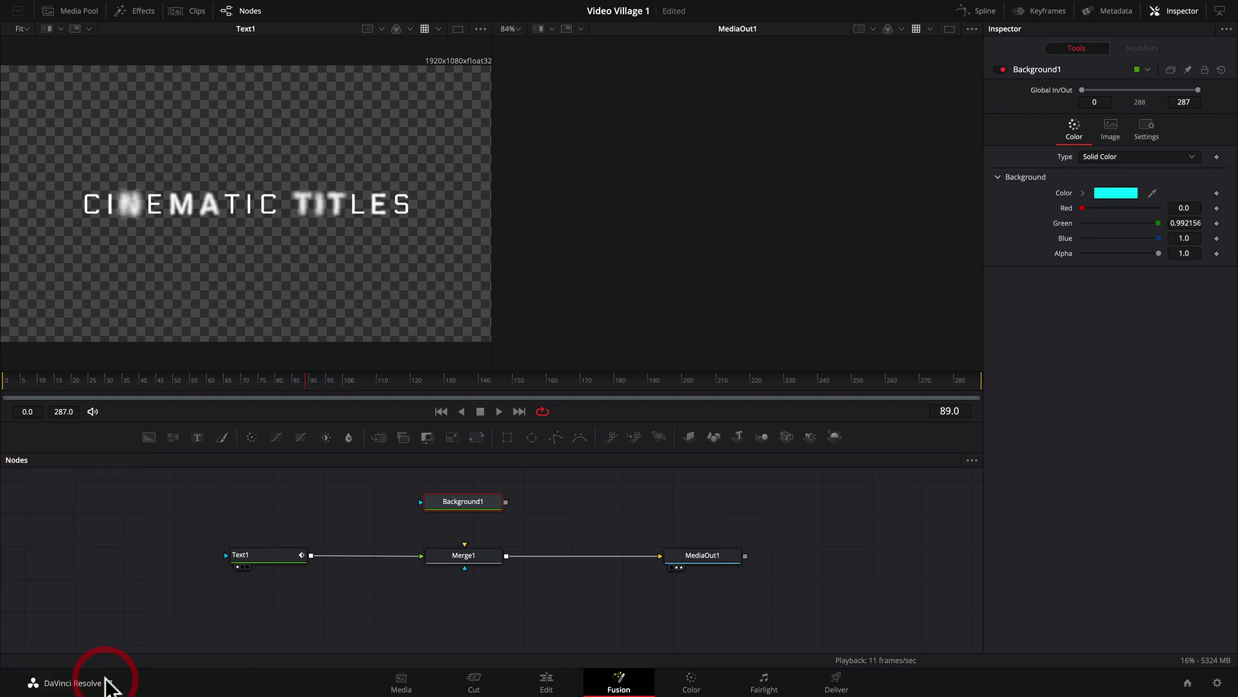
# Step: Position Background1, inspect the other nodes, and connect Background1 to Merge1's background input
pyautogui.click(460, 501)
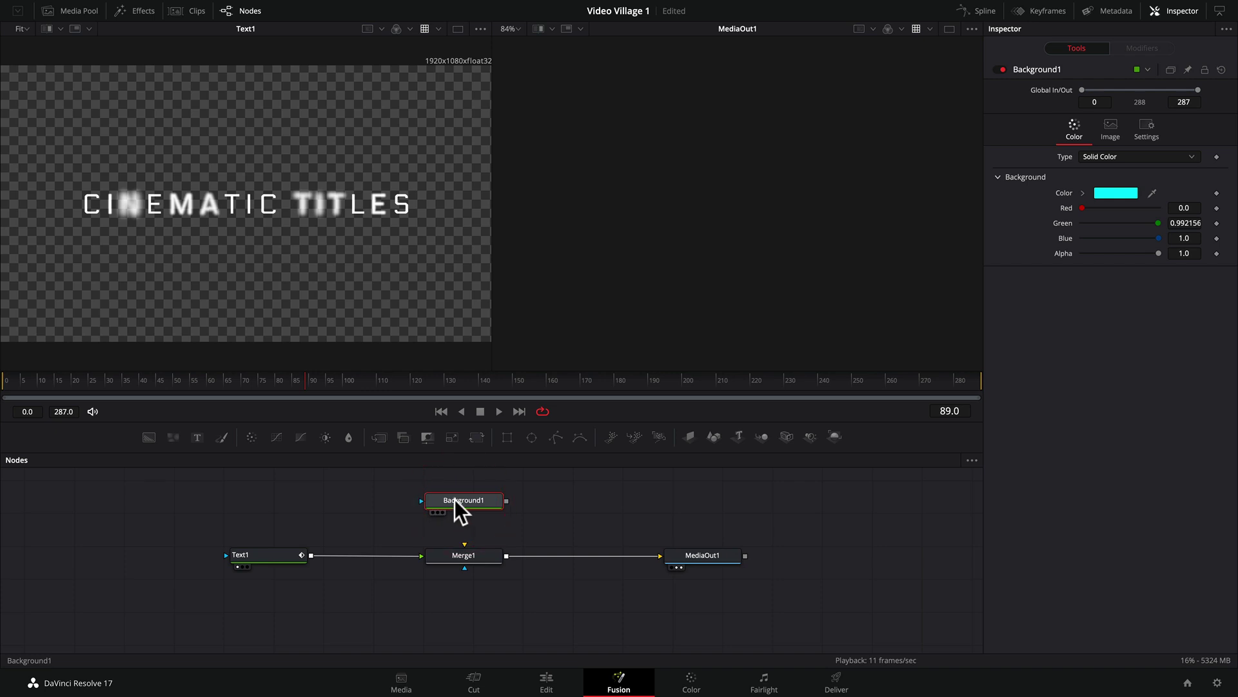
pyautogui.moveTo(461, 500); pyautogui.dragTo(455, 500)
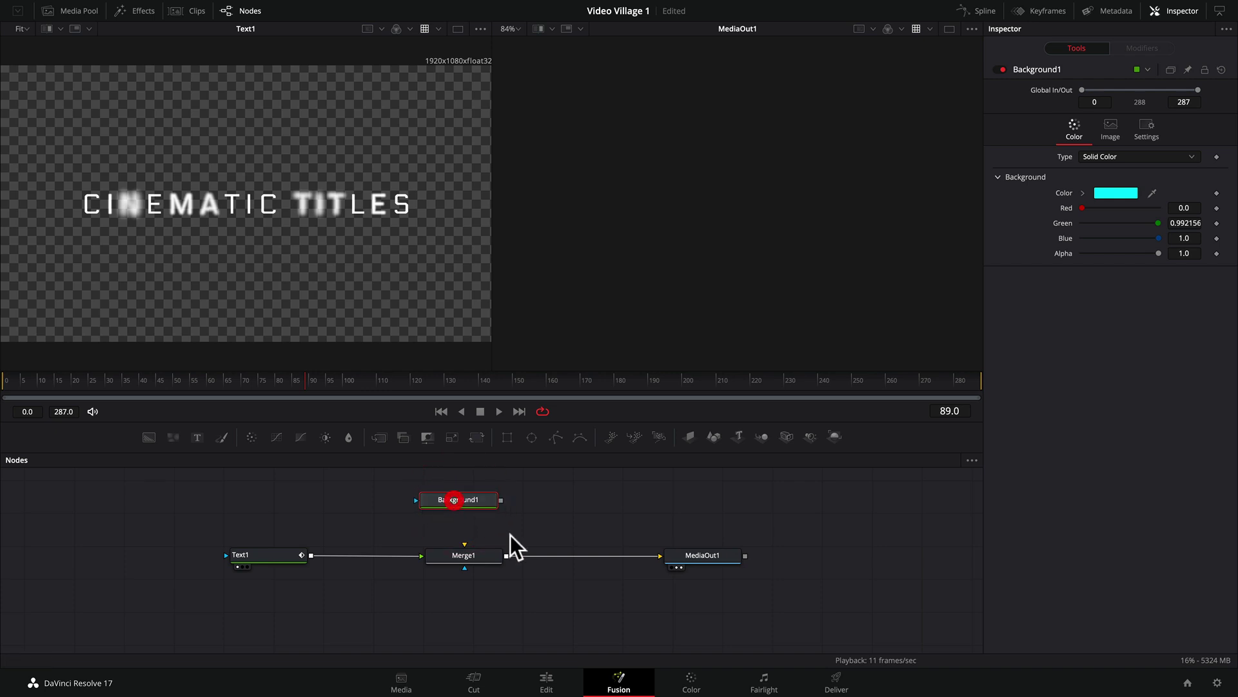
pyautogui.click(698, 555)
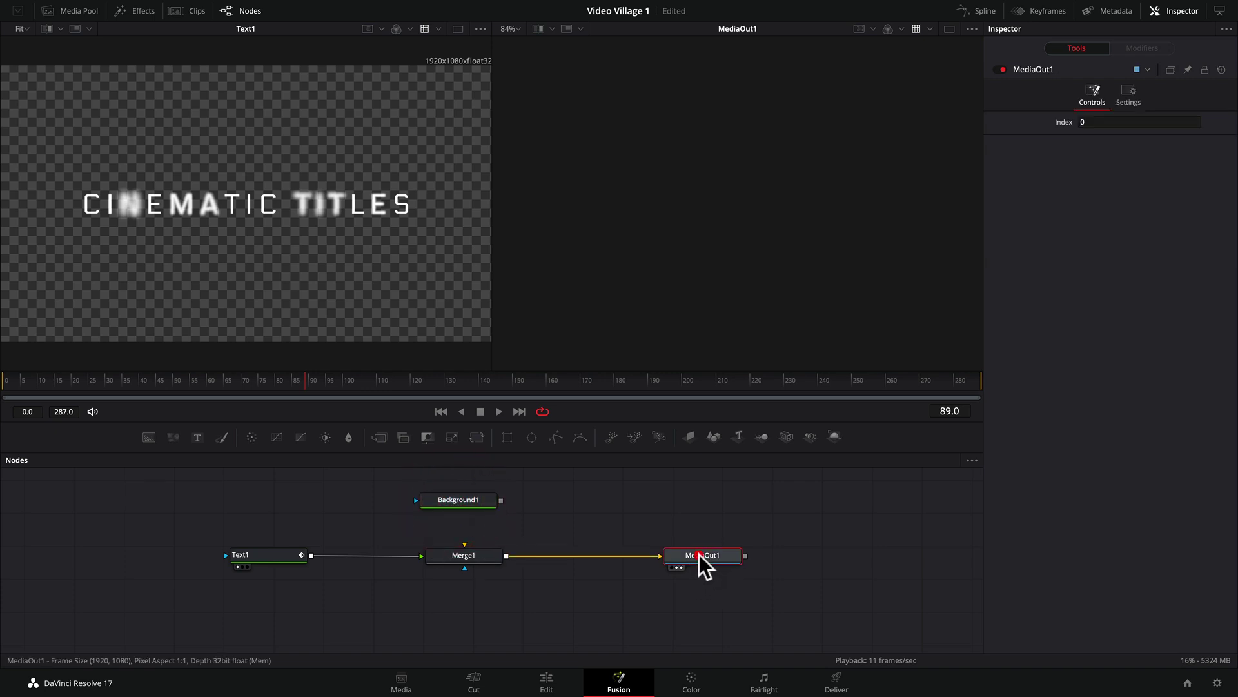
pyautogui.click(270, 553)
pyautogui.click(475, 555)
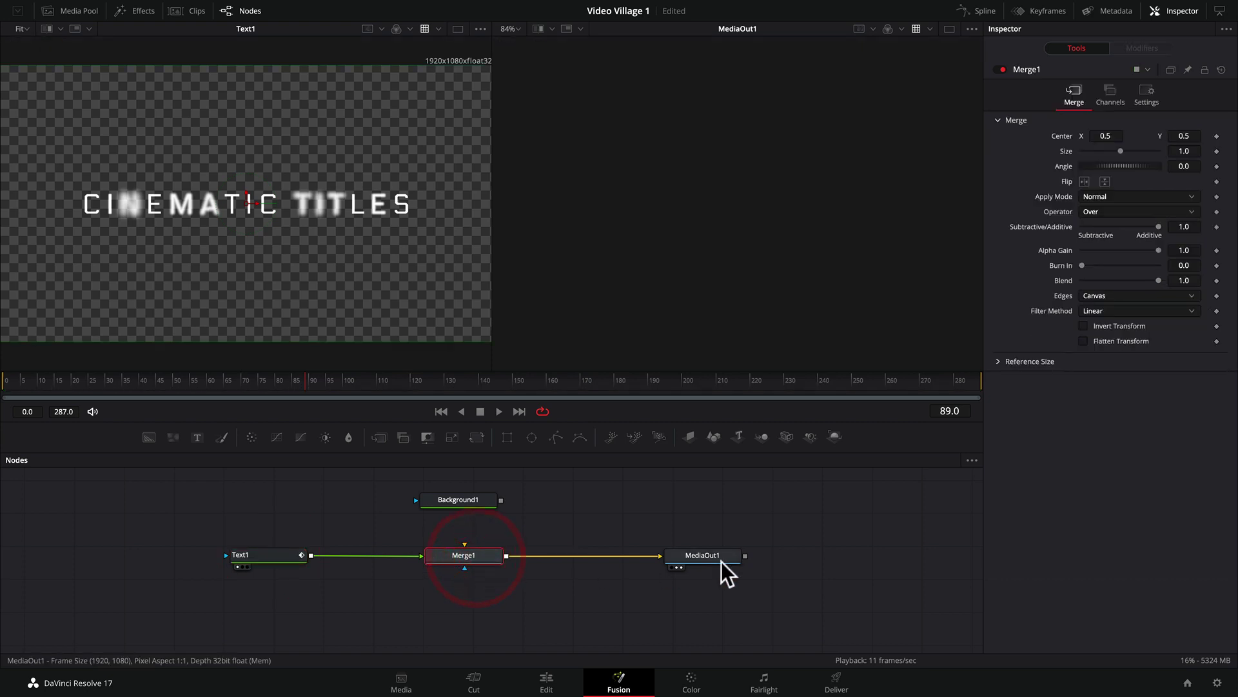
pyautogui.click(699, 556)
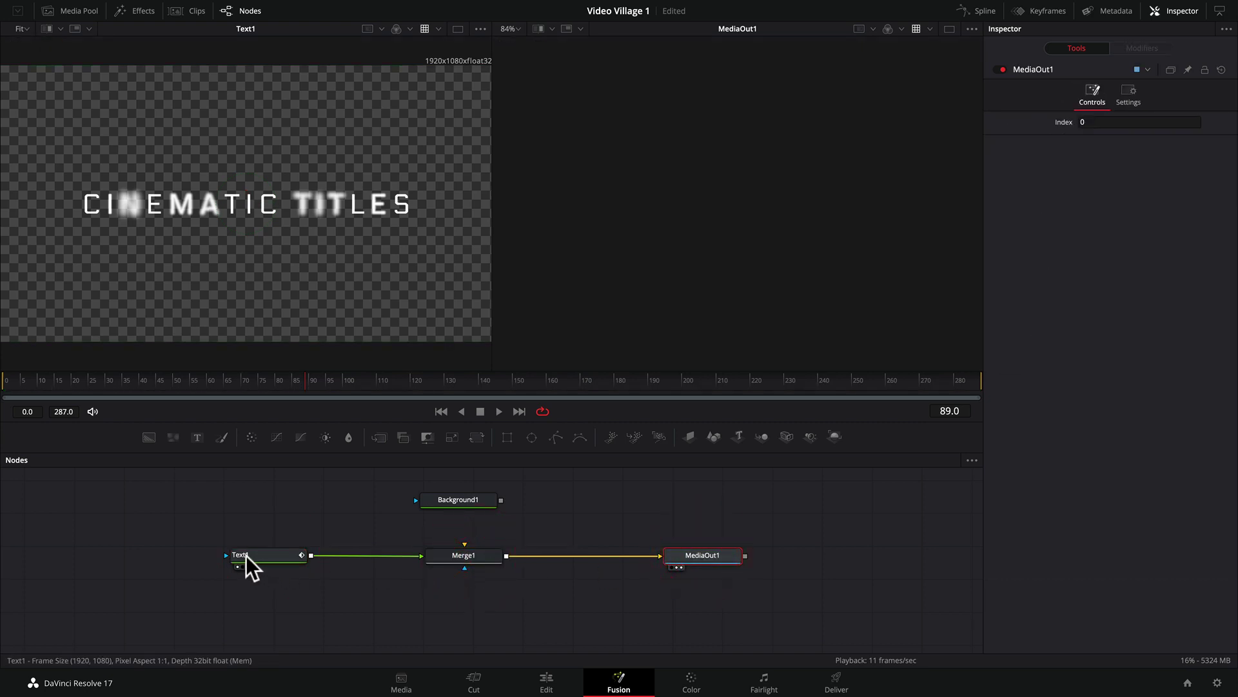
pyautogui.click(246, 555)
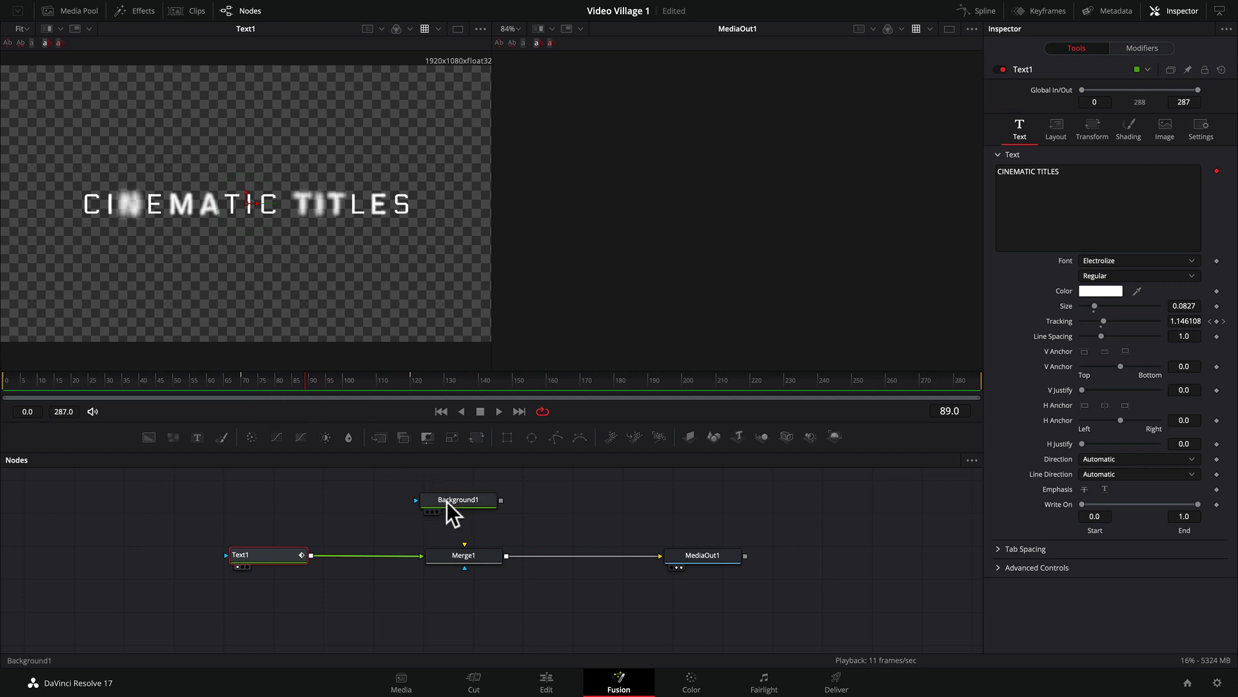
pyautogui.moveTo(447, 502); pyautogui.dragTo(453, 501)
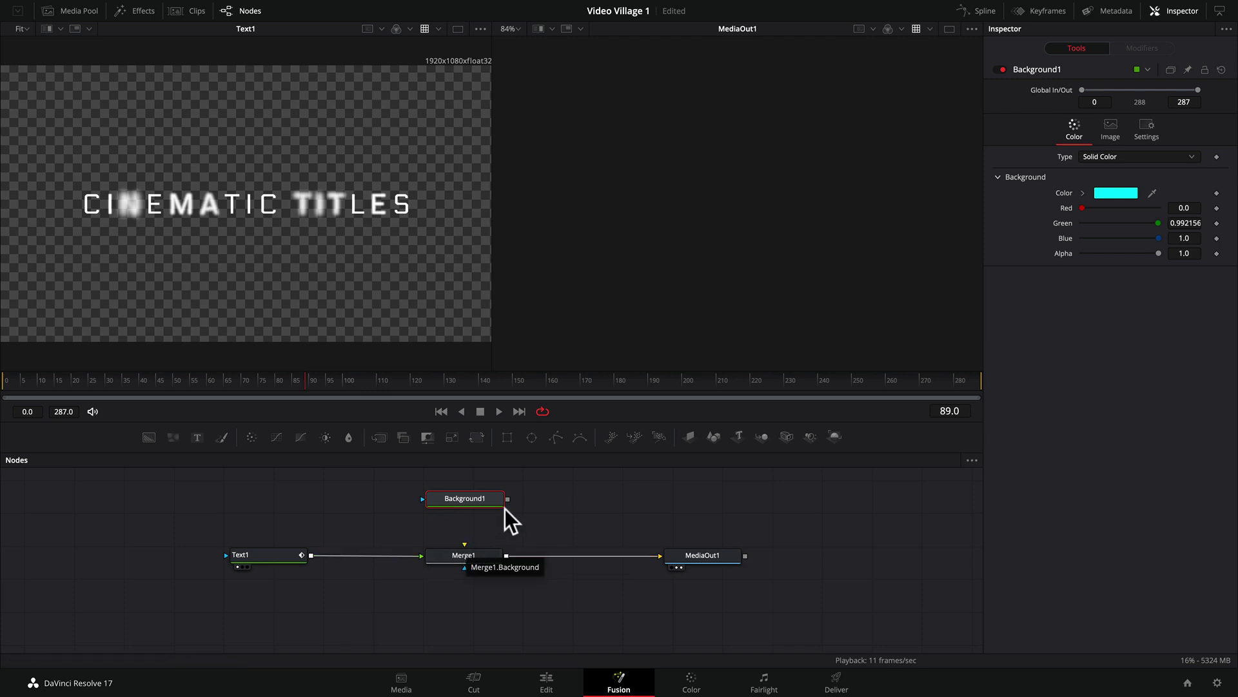
pyautogui.moveTo(507, 498); pyautogui.dragTo(464, 543)
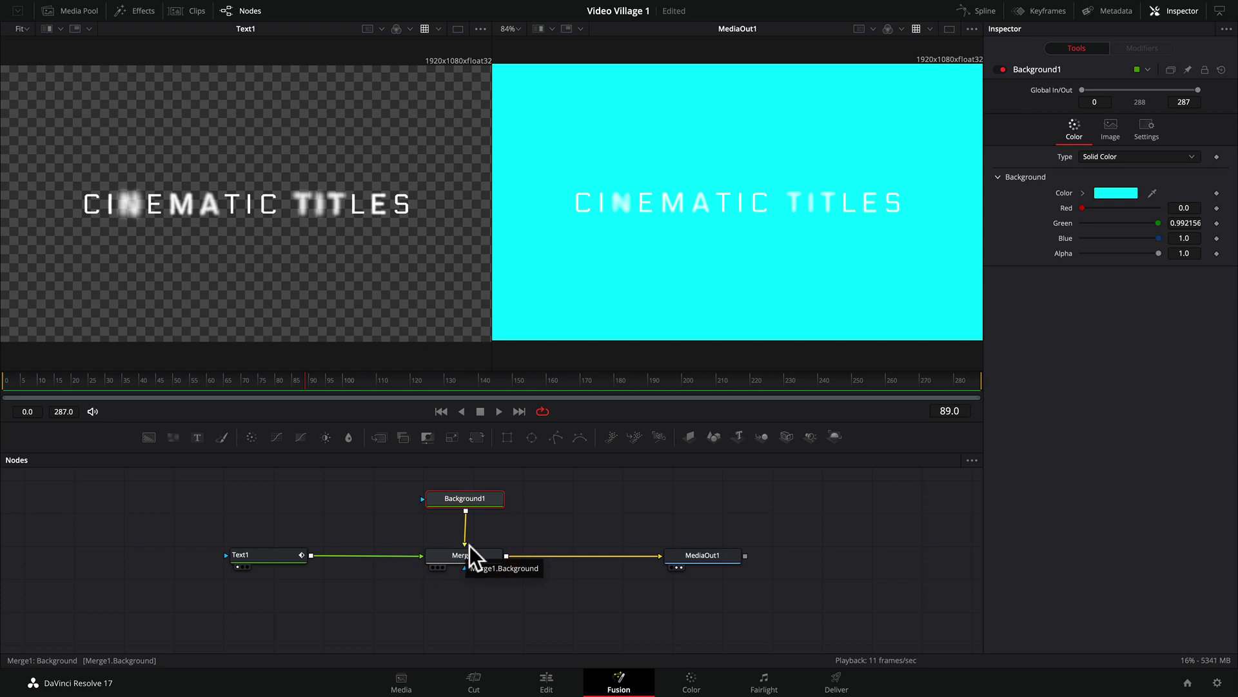
# Step: Change Background1's colour to the grey Iron pencil (0.368627) and scrub the title over it
pyautogui.click(463, 501)
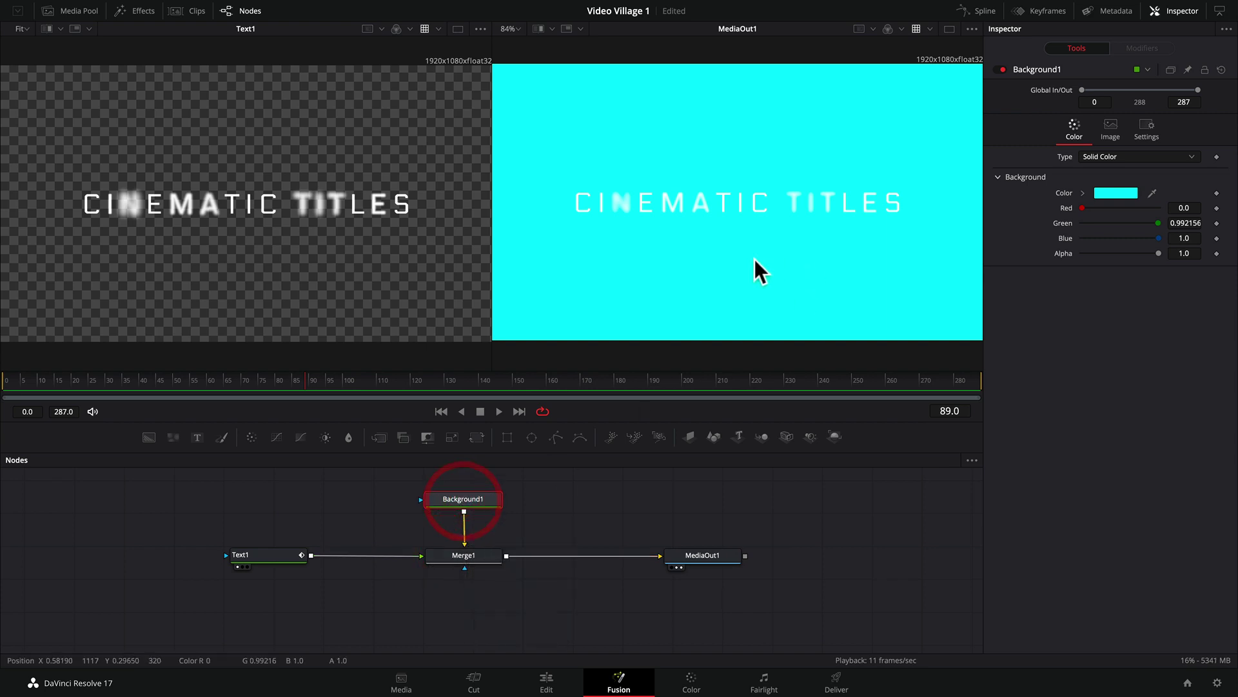
pyautogui.click(1106, 191)
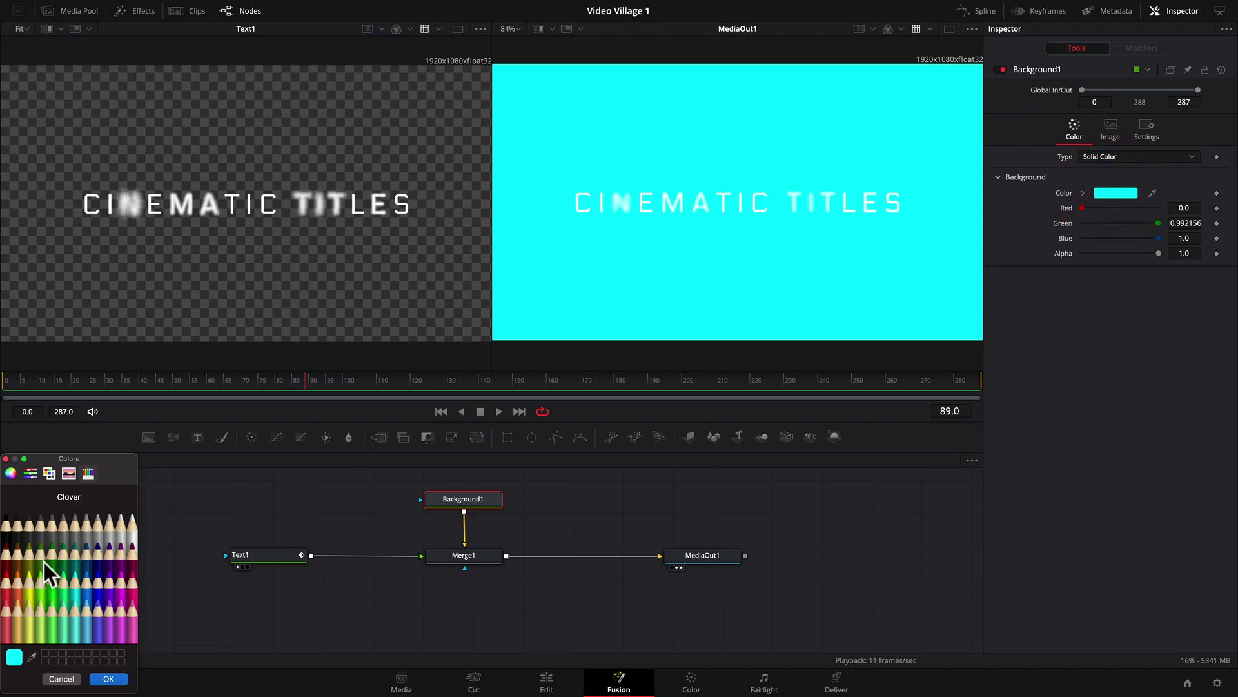
pyautogui.click(42, 524)
pyautogui.click(108, 677)
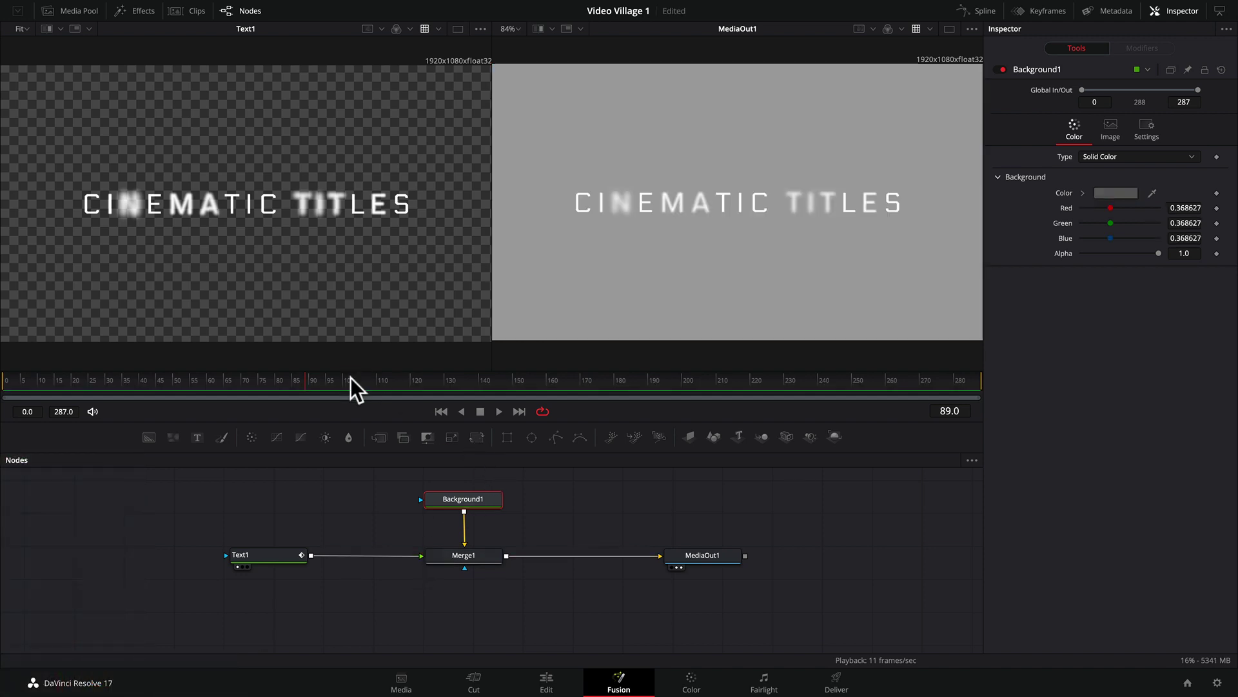
pyautogui.moveTo(350, 377); pyautogui.dragTo(443, 377)
pyautogui.moveTo(452, 376); pyautogui.dragTo(389, 375)
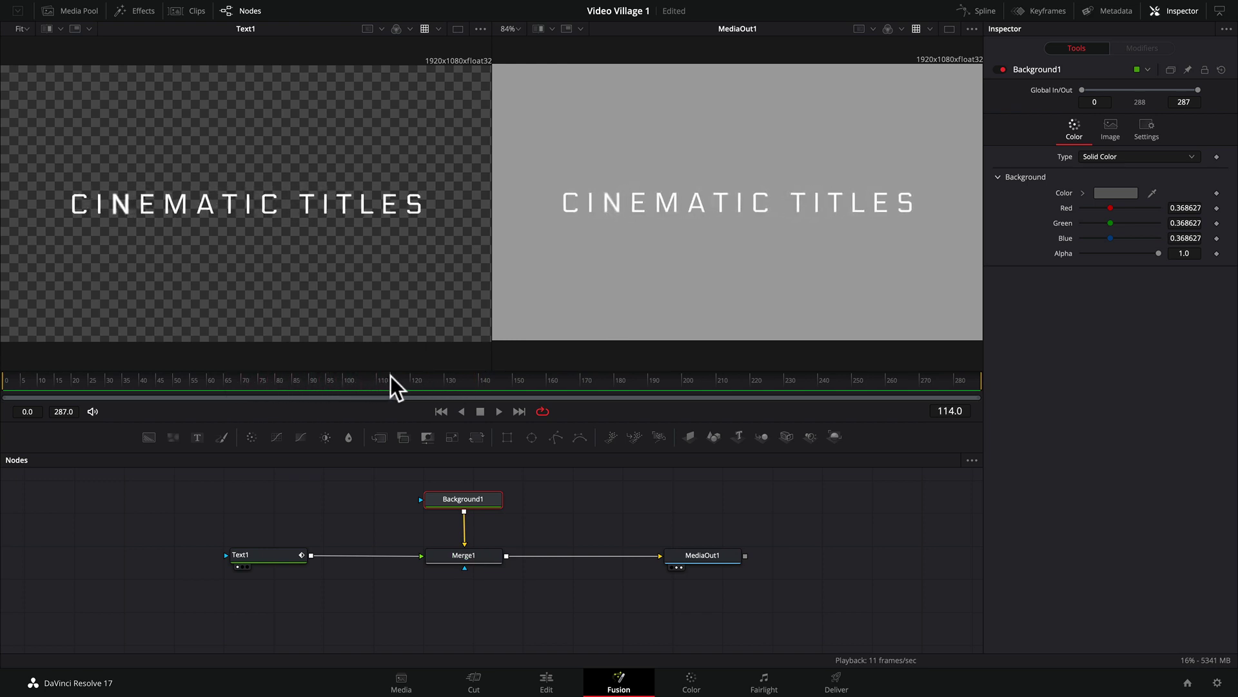
# Step: Inspect the Text1, Background1, Merge1 and MediaOut1 nodes in turn, then go to the Edit page
pyautogui.moveTo(470, 497); pyautogui.dragTo(472, 498)
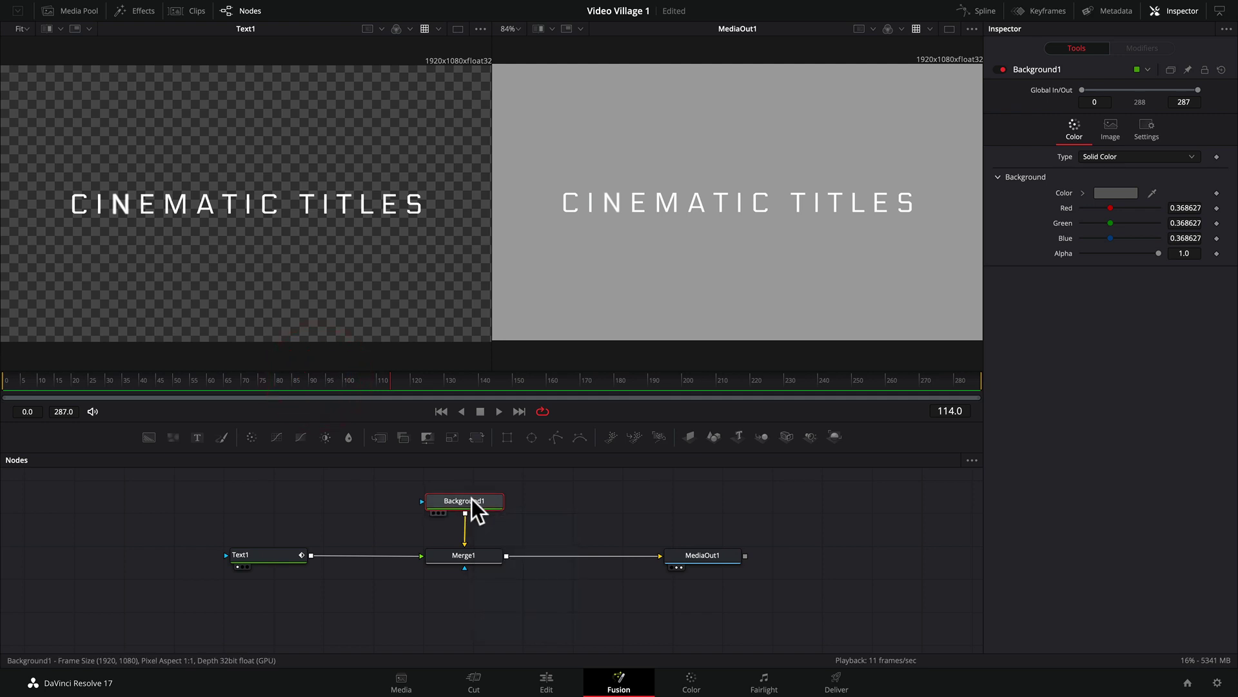
pyautogui.click(273, 552)
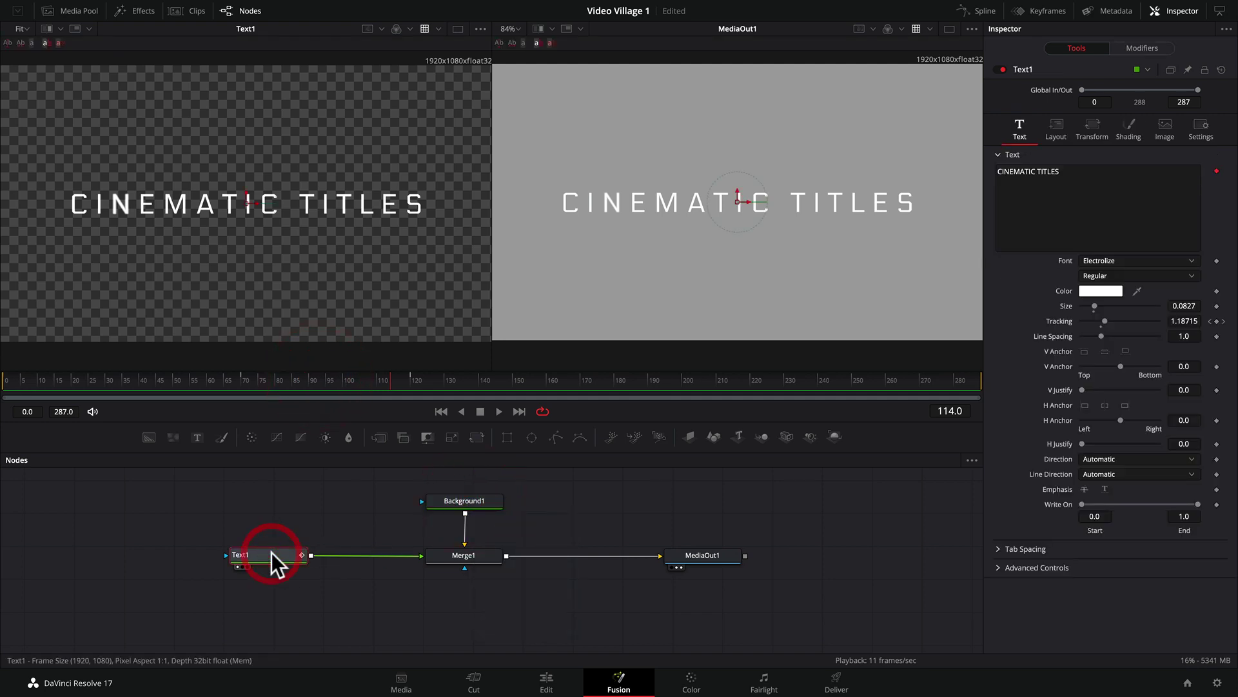
pyautogui.click(461, 501)
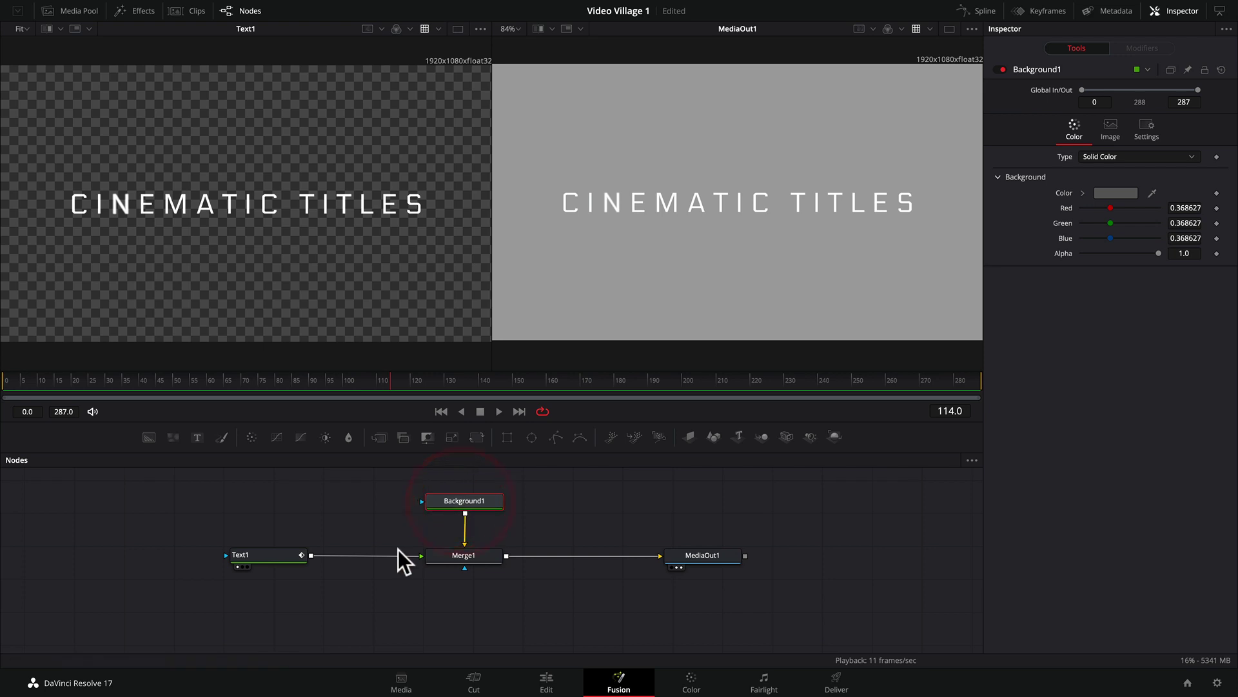
pyautogui.click(465, 554)
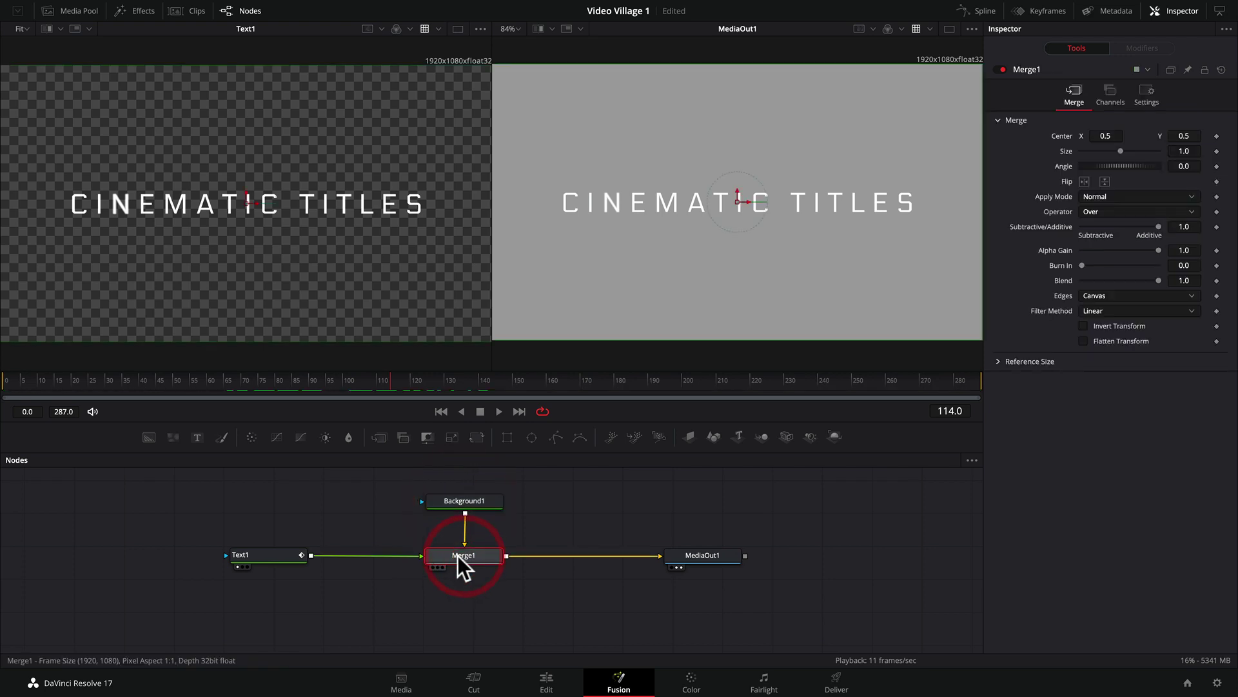
pyautogui.click(265, 555)
pyautogui.click(463, 502)
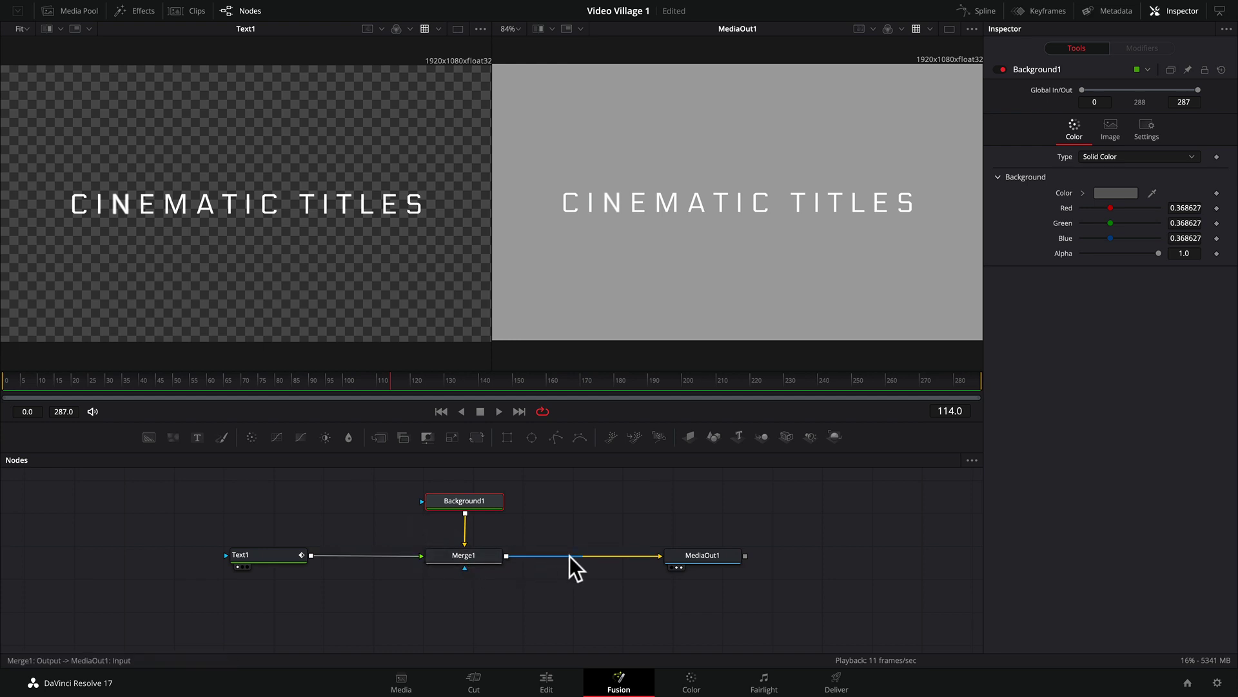
pyautogui.click(688, 556)
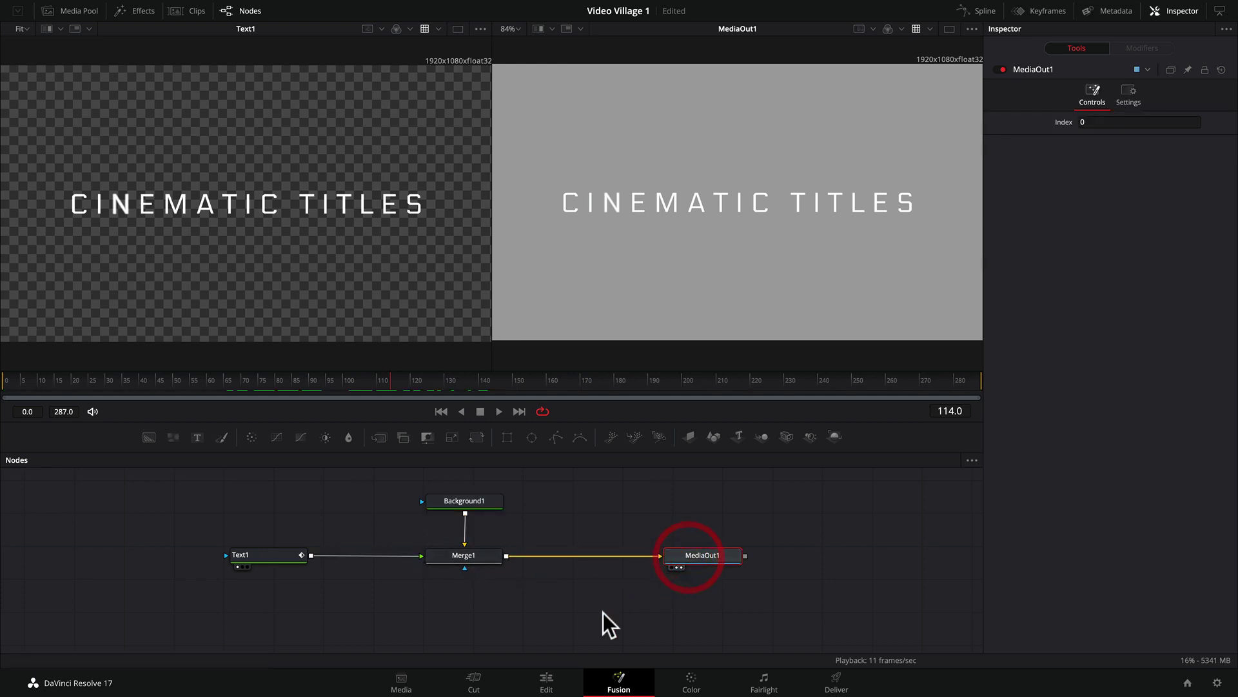
pyautogui.click(547, 682)
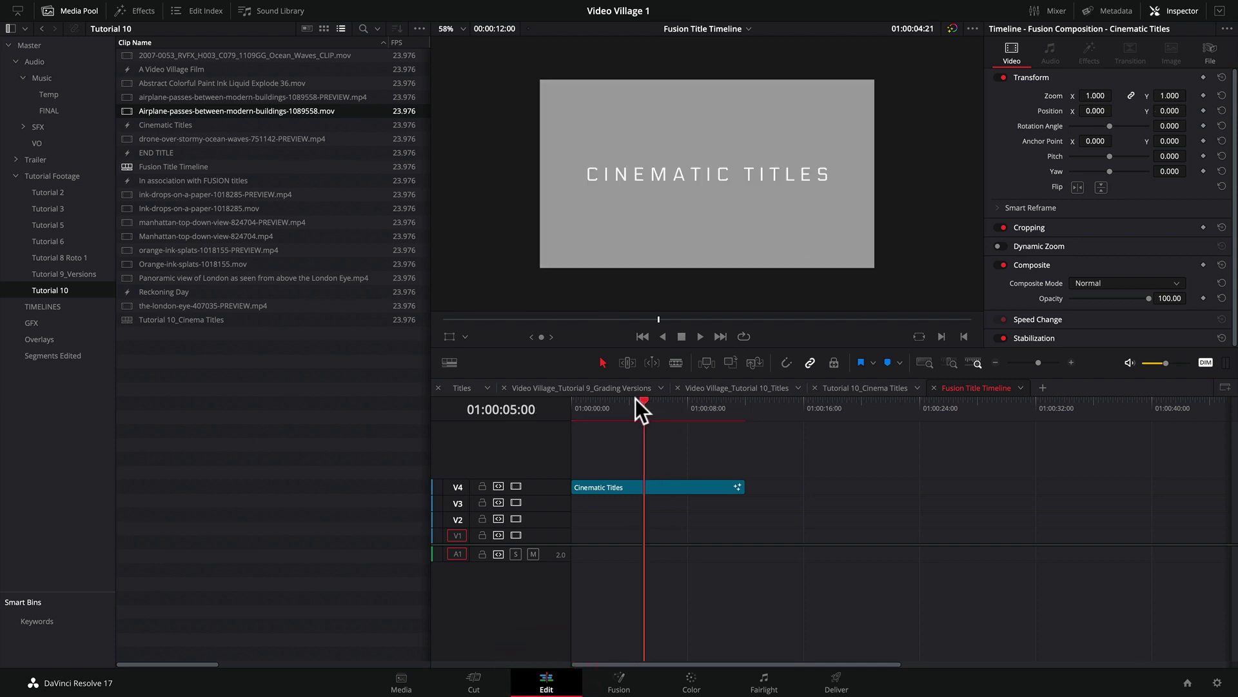
# Step: Give the video tracks more room above the audio and zoom the timeline in and out
pyautogui.moveTo(636, 398)
pyautogui.mouseDown()
pyautogui.moveTo(593, 399)
pyautogui.moveTo(637, 400)
pyautogui.mouseUp()
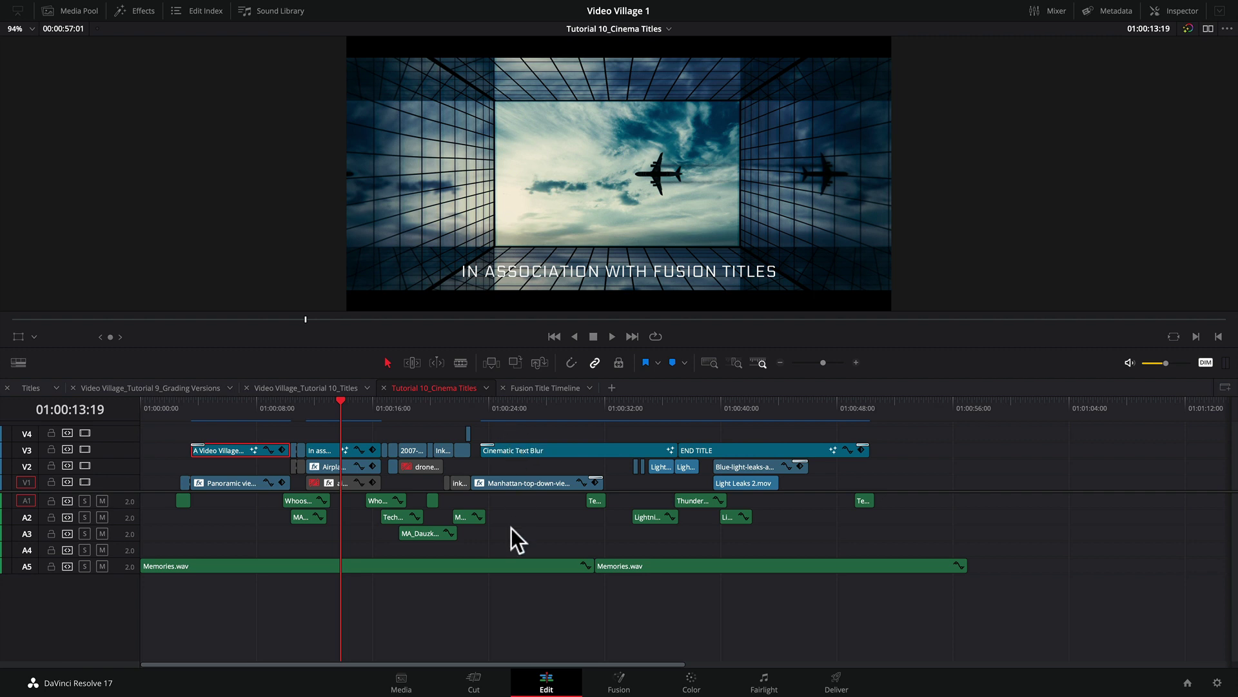
pyautogui.moveTo(142, 493); pyautogui.dragTo(146, 524)
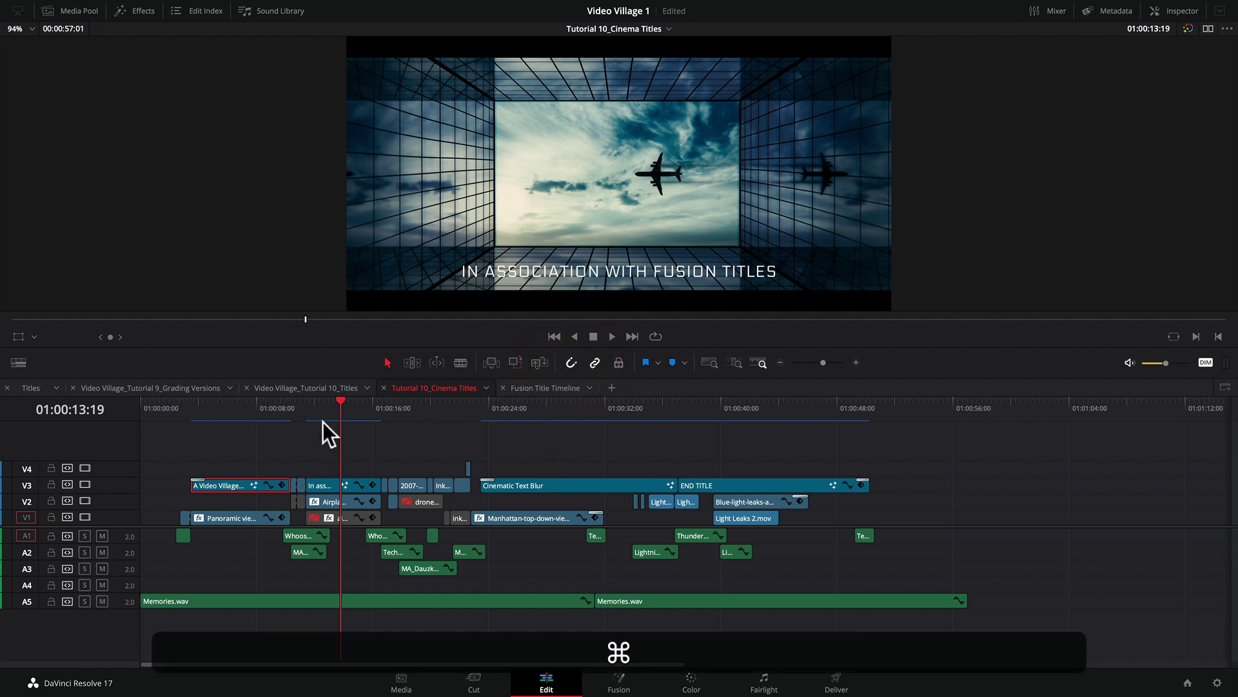
pyautogui.press('super+equal')
pyautogui.press('super+equal')
pyautogui.press('super+equal')
pyautogui.press('super+minus')
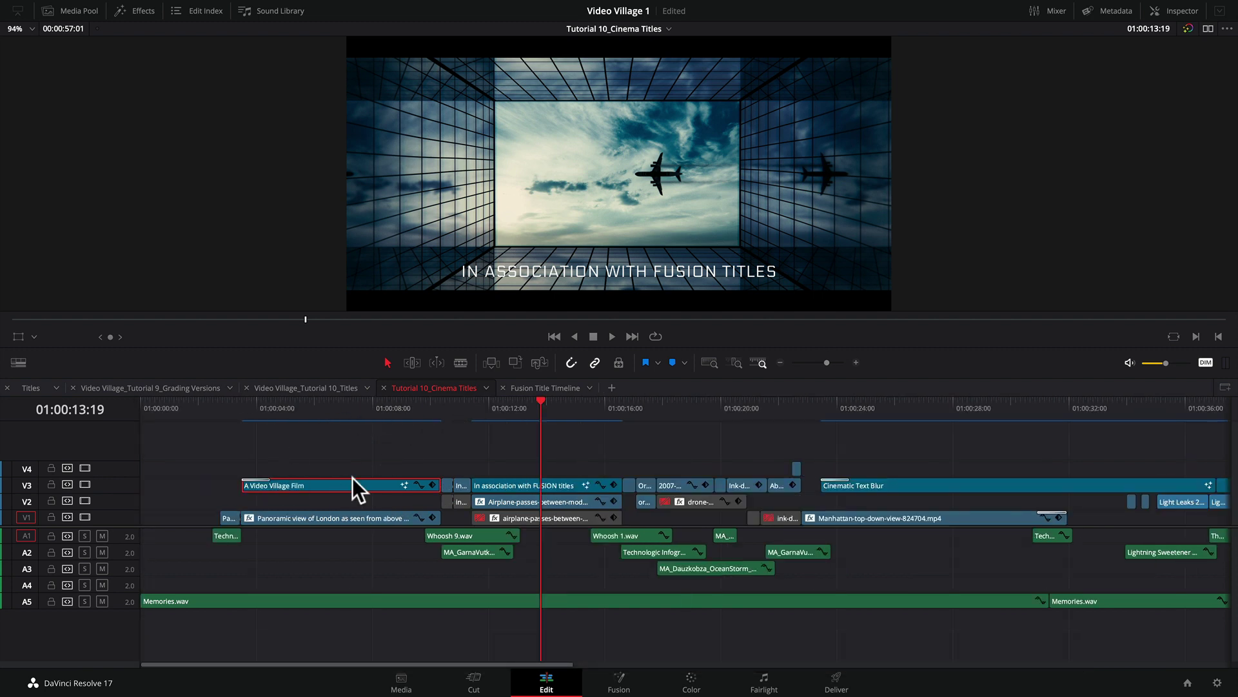
pyautogui.moveTo(311, 408); pyautogui.dragTo(359, 409)
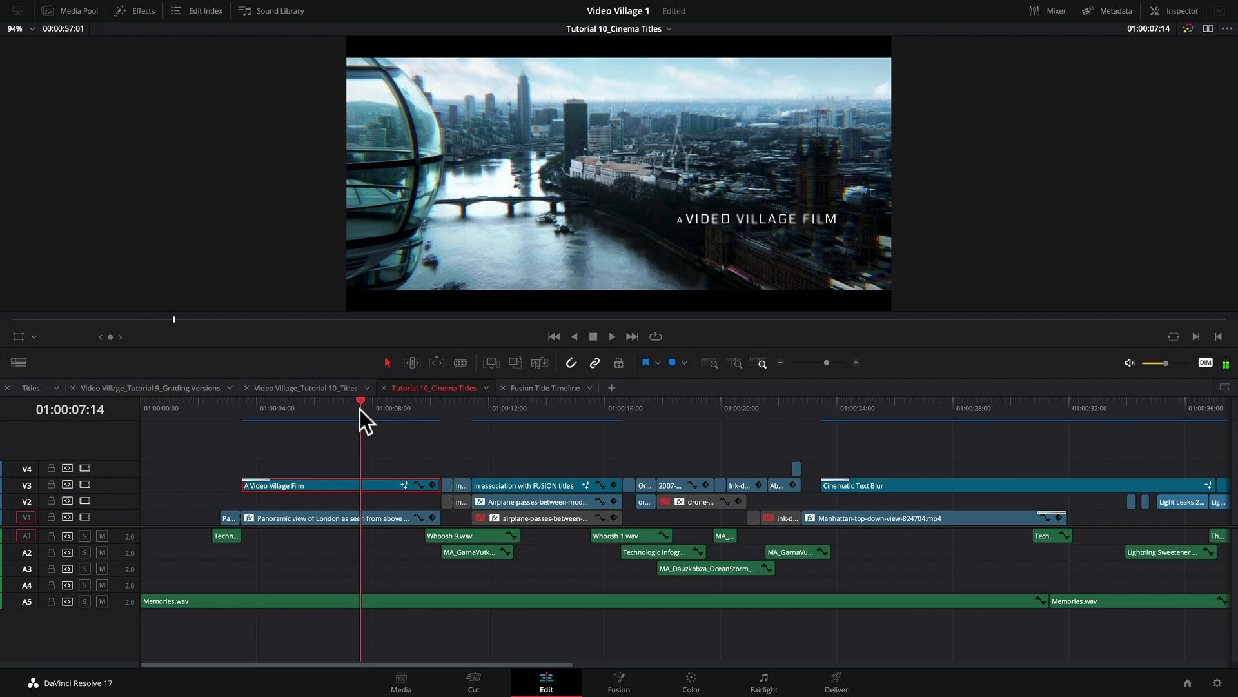
pyautogui.moveTo(508, 408); pyautogui.dragTo(312, 404)
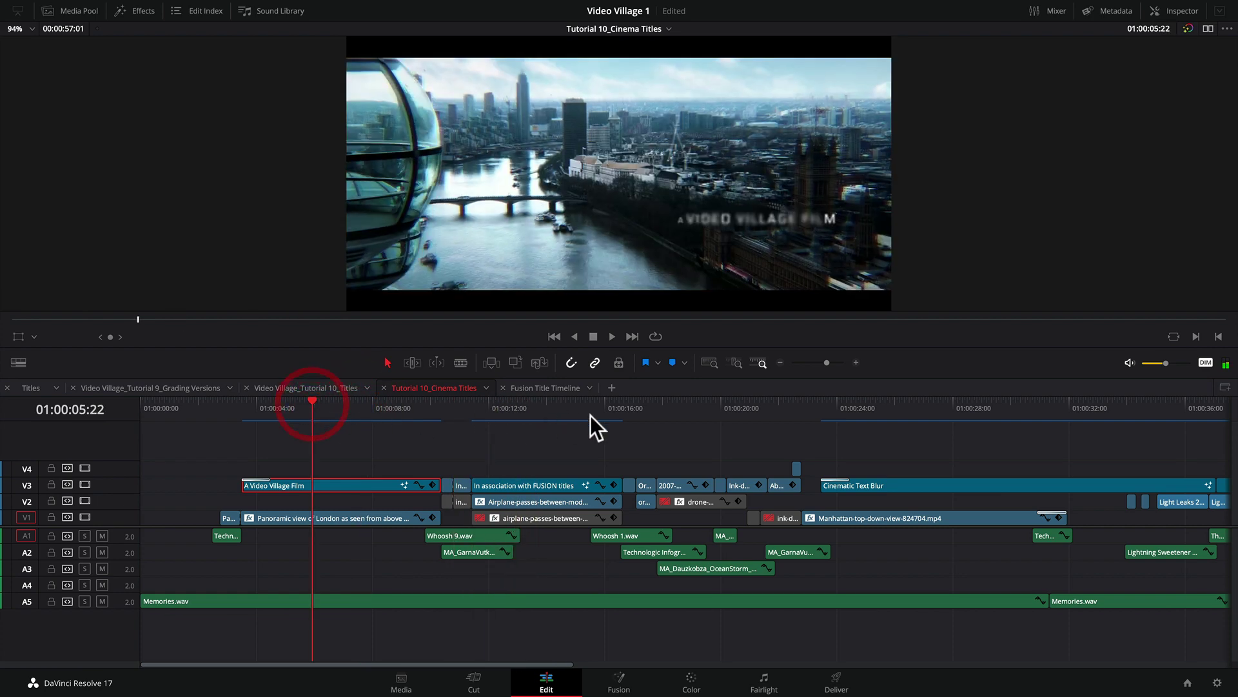
pyautogui.hscroll(3, 656, 432)
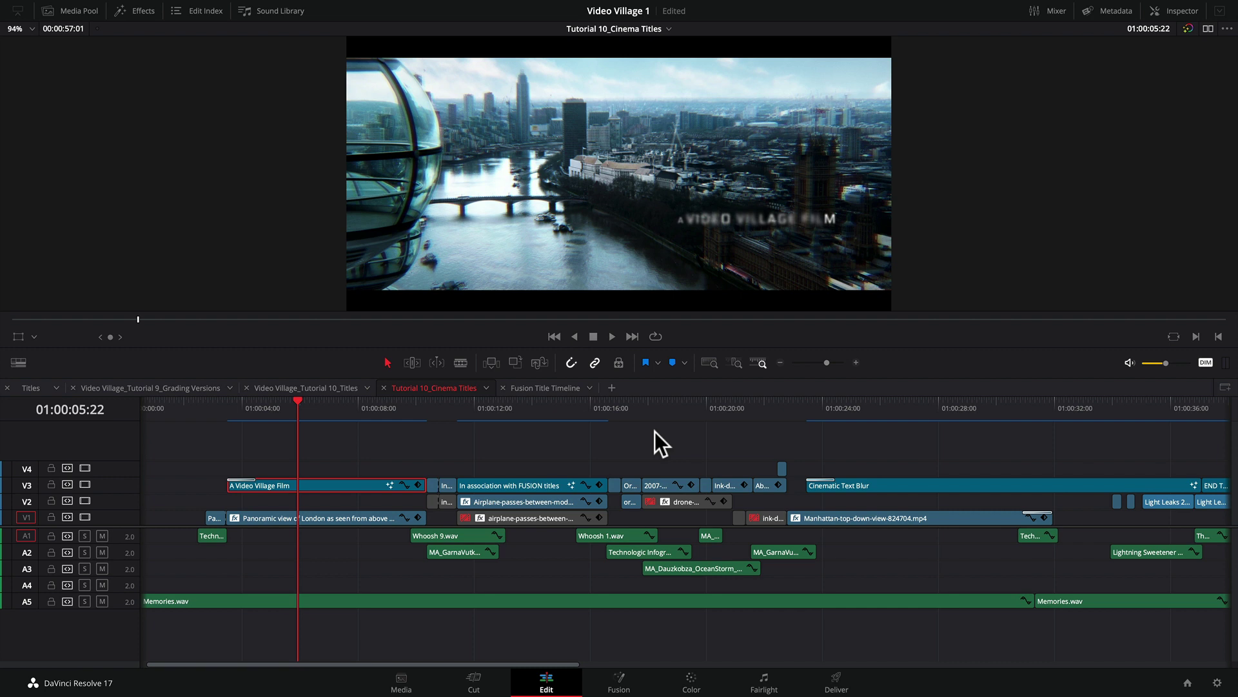
pyautogui.click(507, 405)
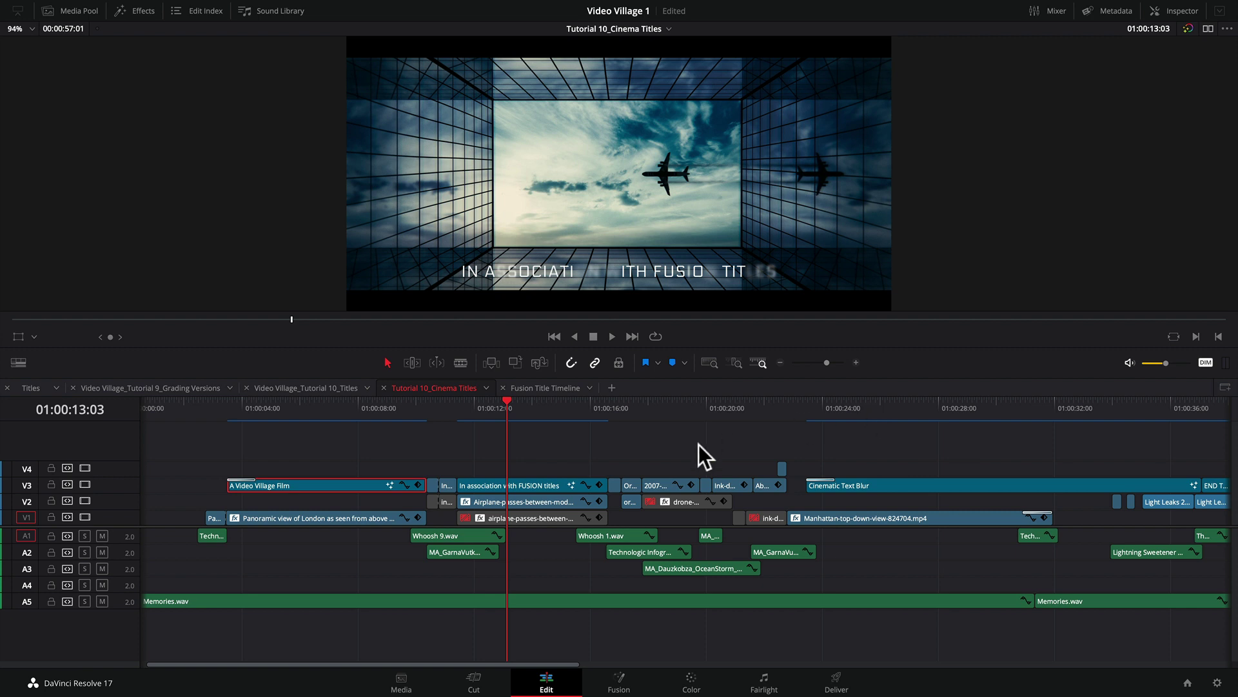
pyautogui.click(336, 403)
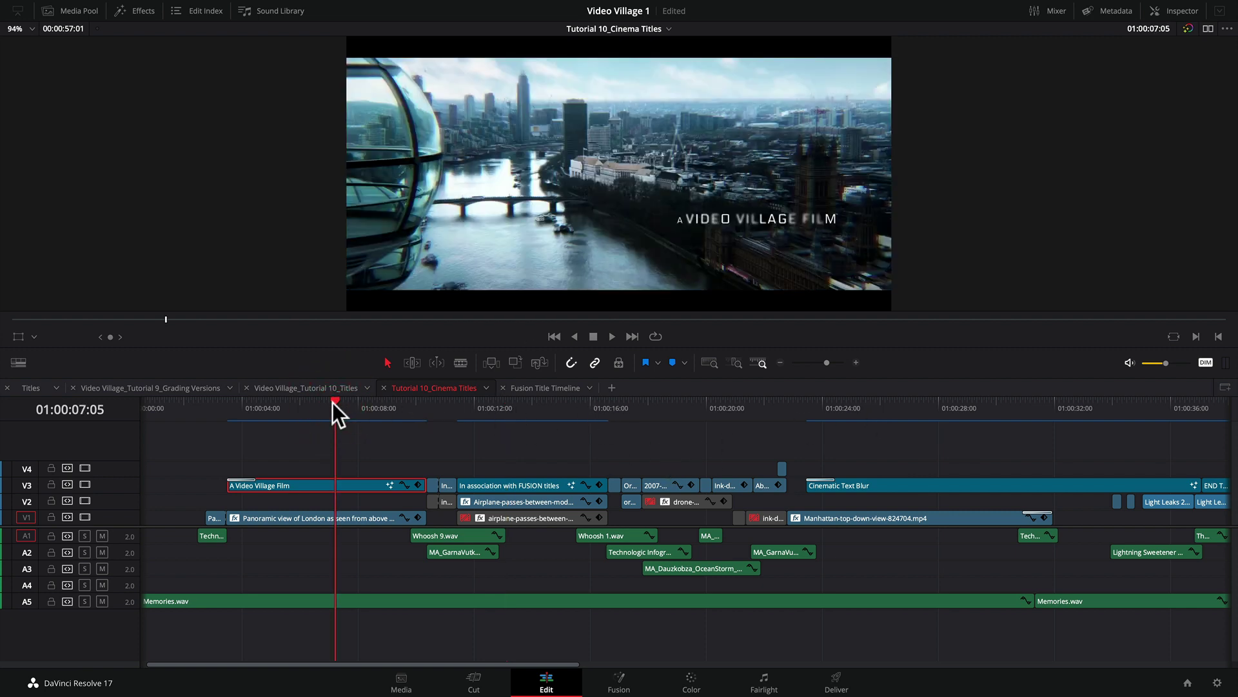
pyautogui.moveTo(331, 403)
pyautogui.mouseDown()
pyautogui.moveTo(347, 403)
pyautogui.moveTo(331, 402)
pyautogui.mouseUp()
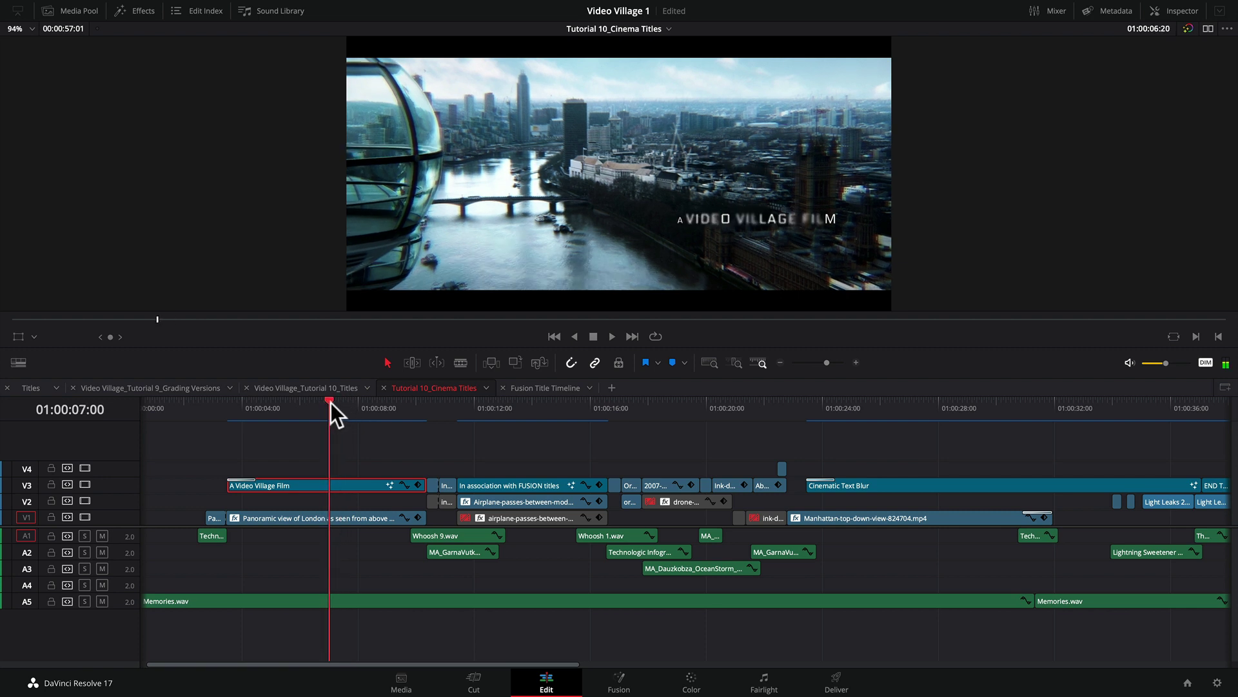
pyautogui.click(334, 404)
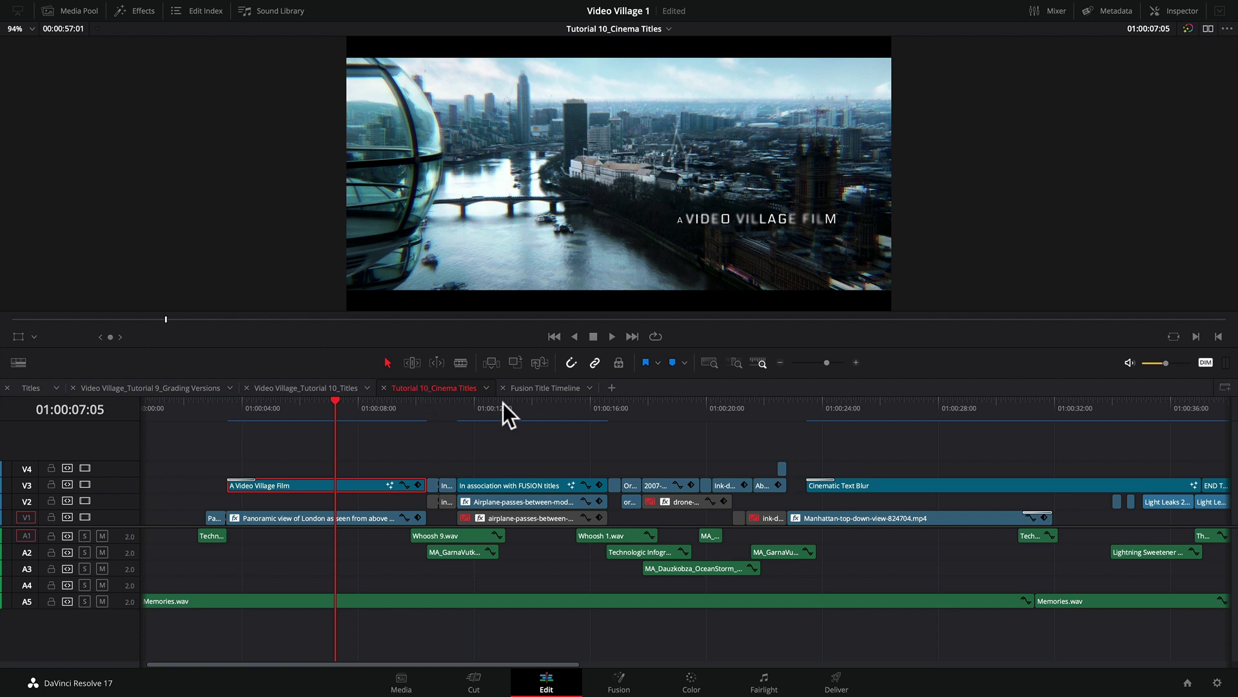
pyautogui.click(431, 401)
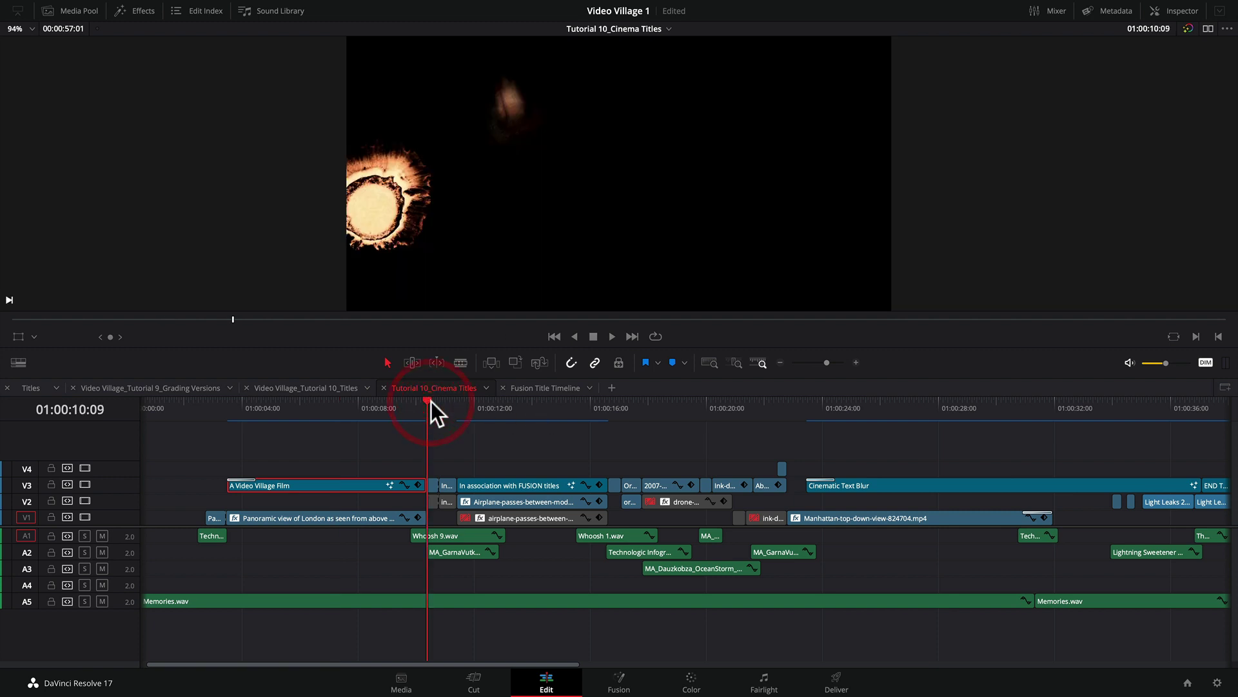
pyautogui.press('Right')
pyautogui.press('Right')
pyautogui.press('Right')
pyautogui.press('Right')
pyautogui.press('Right')
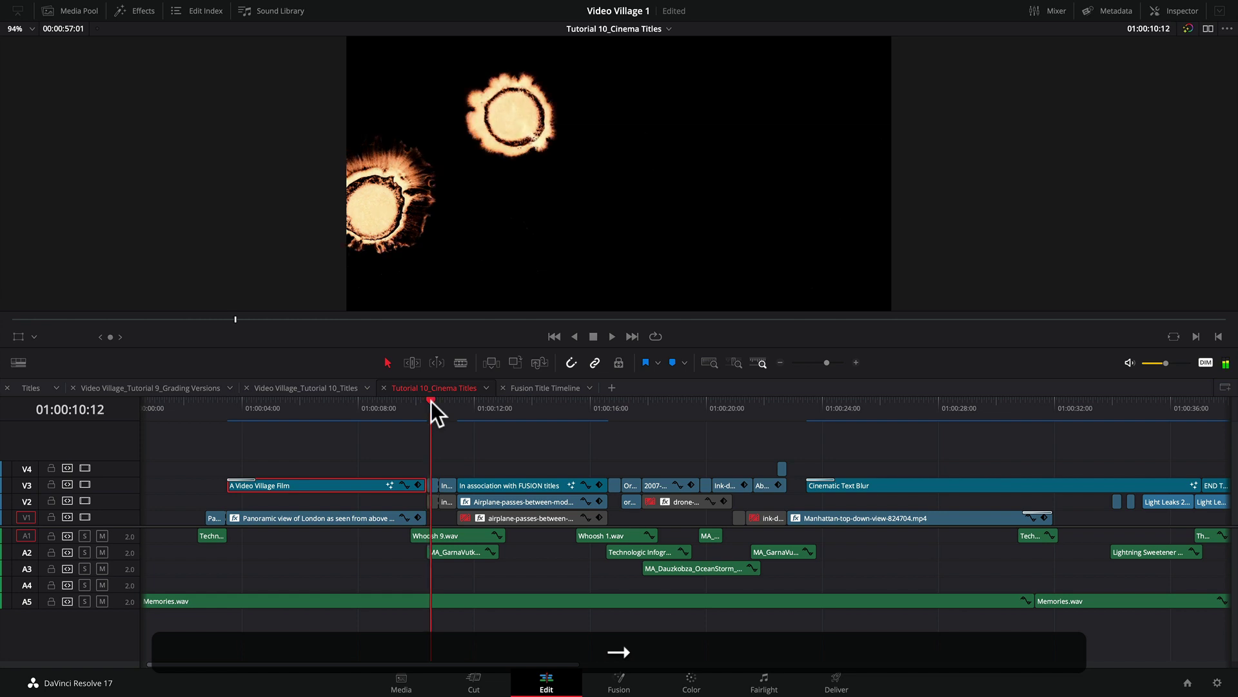
pyautogui.press('Right')
pyautogui.press('Right')
pyautogui.press('Right')
pyautogui.press('Right')
pyautogui.press('Right')
pyautogui.press('Right')
pyautogui.press('Right')
pyautogui.press('Right')
pyautogui.press('Right')
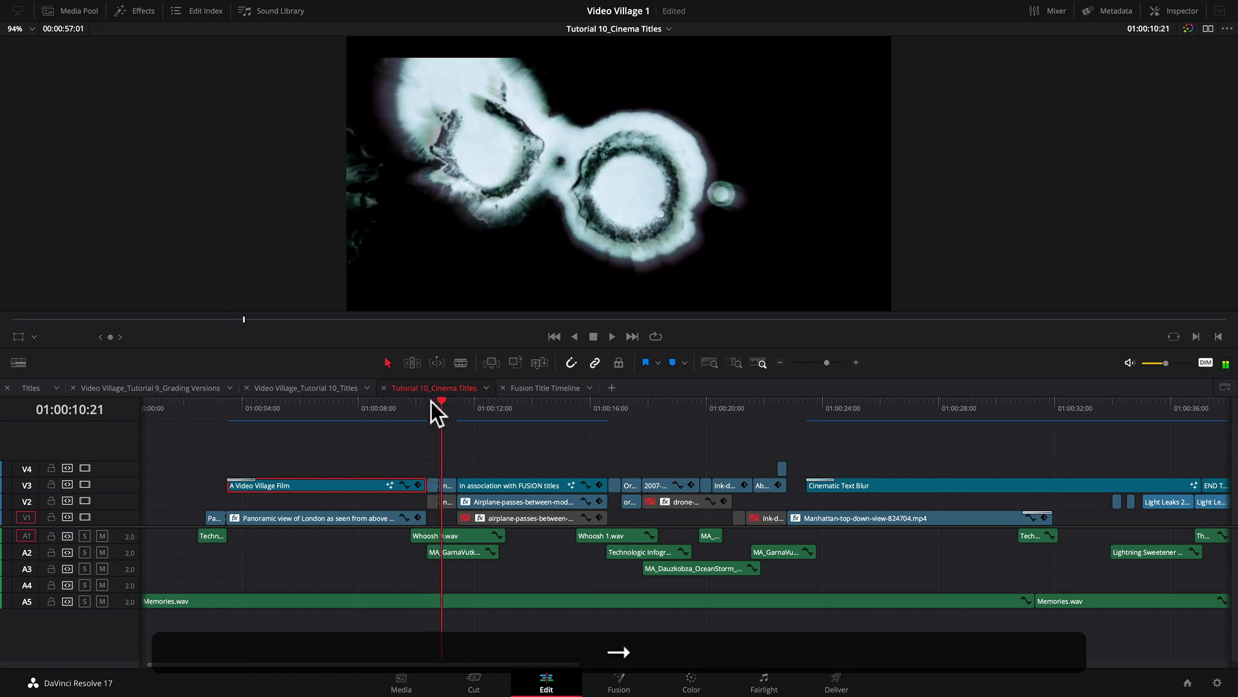
pyautogui.press('Left')
pyautogui.press('Left')
pyautogui.press('Left')
pyautogui.press('Left')
pyautogui.press('Left')
pyautogui.press('Left')
pyautogui.press('Left')
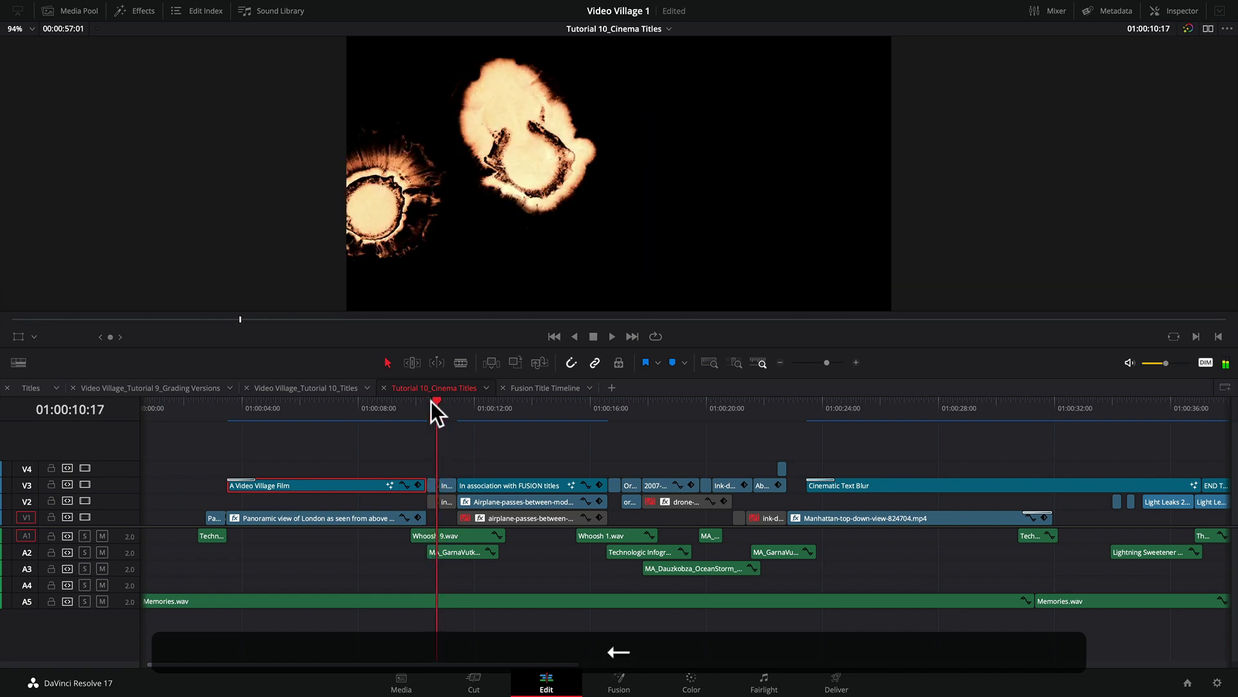
pyautogui.press('super+equal')
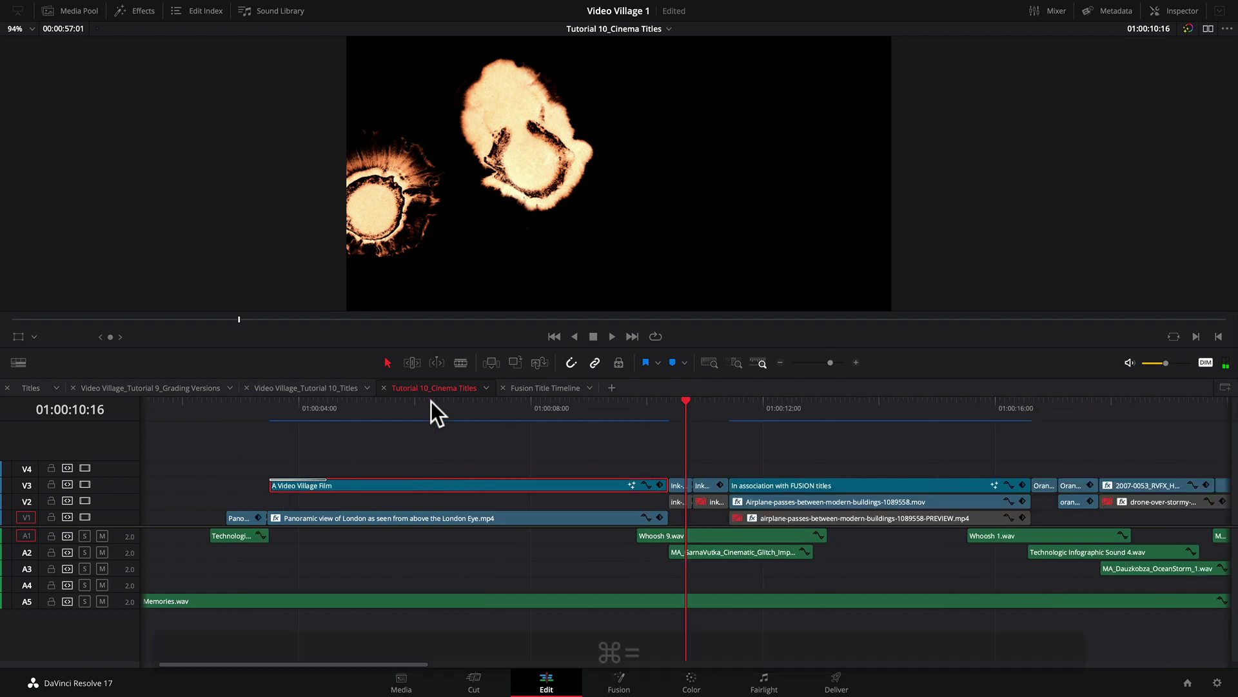
pyautogui.press('Left')
pyautogui.press('Left')
pyautogui.press('Left')
pyautogui.press('Left')
pyautogui.press('Left')
pyautogui.press('Left')
pyautogui.press('Left')
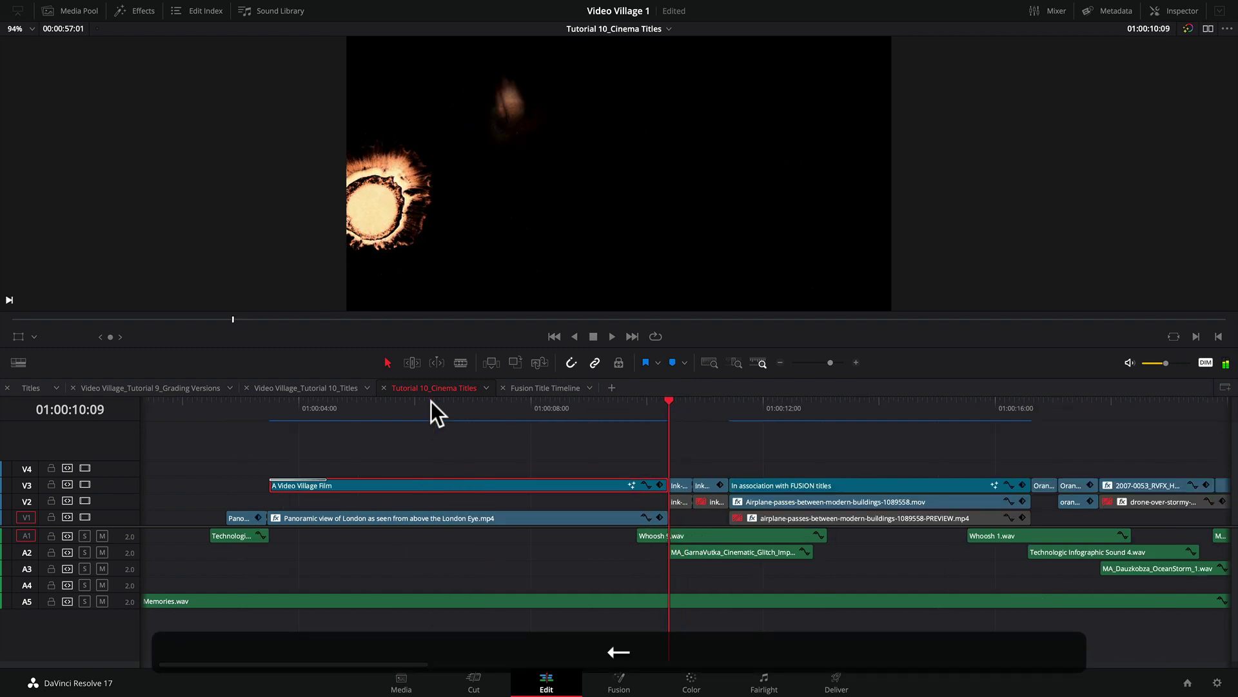
pyautogui.press('Right')
pyautogui.press('Right')
pyautogui.press('Right')
pyautogui.press('Right')
pyautogui.press('Right')
pyautogui.press('Right')
pyautogui.press('Right')
pyautogui.press('Right')
pyautogui.press('Right')
pyautogui.press('Right')
pyautogui.press('Right')
pyautogui.press('Right')
pyautogui.press('Right')
pyautogui.press('Right')
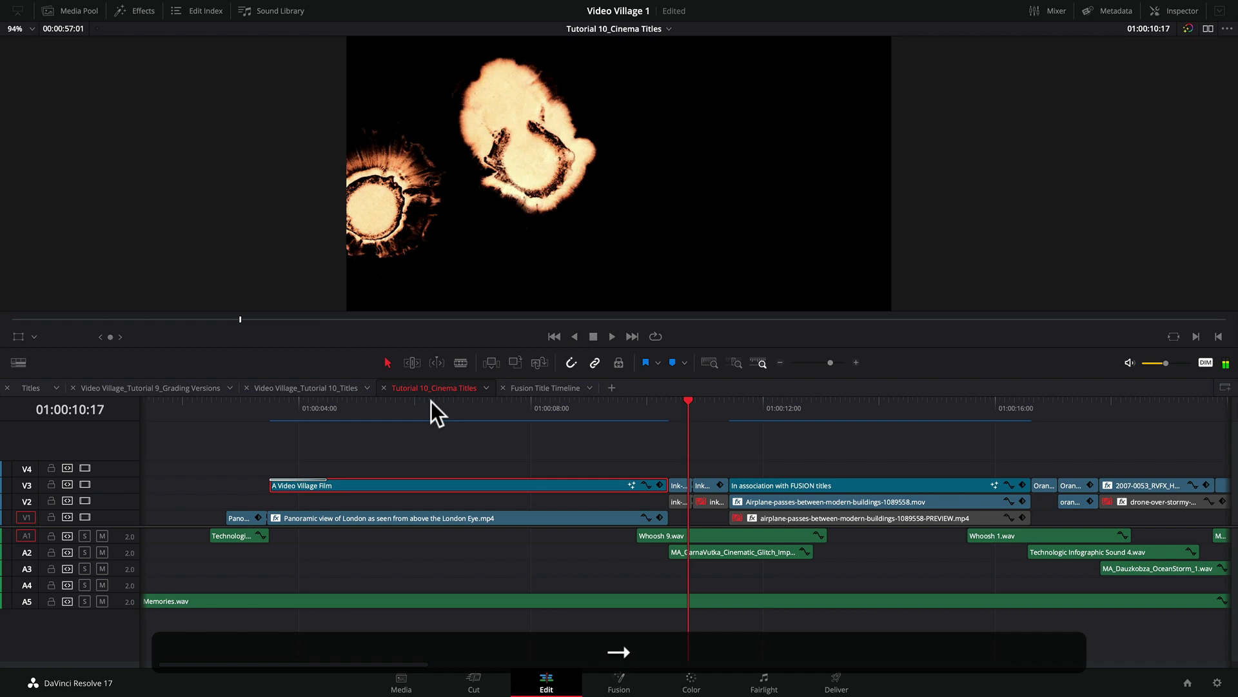
pyautogui.press('Right')
pyautogui.press('Right')
pyautogui.press('Right')
pyautogui.press('Right')
pyautogui.press('Right')
pyautogui.press('Right')
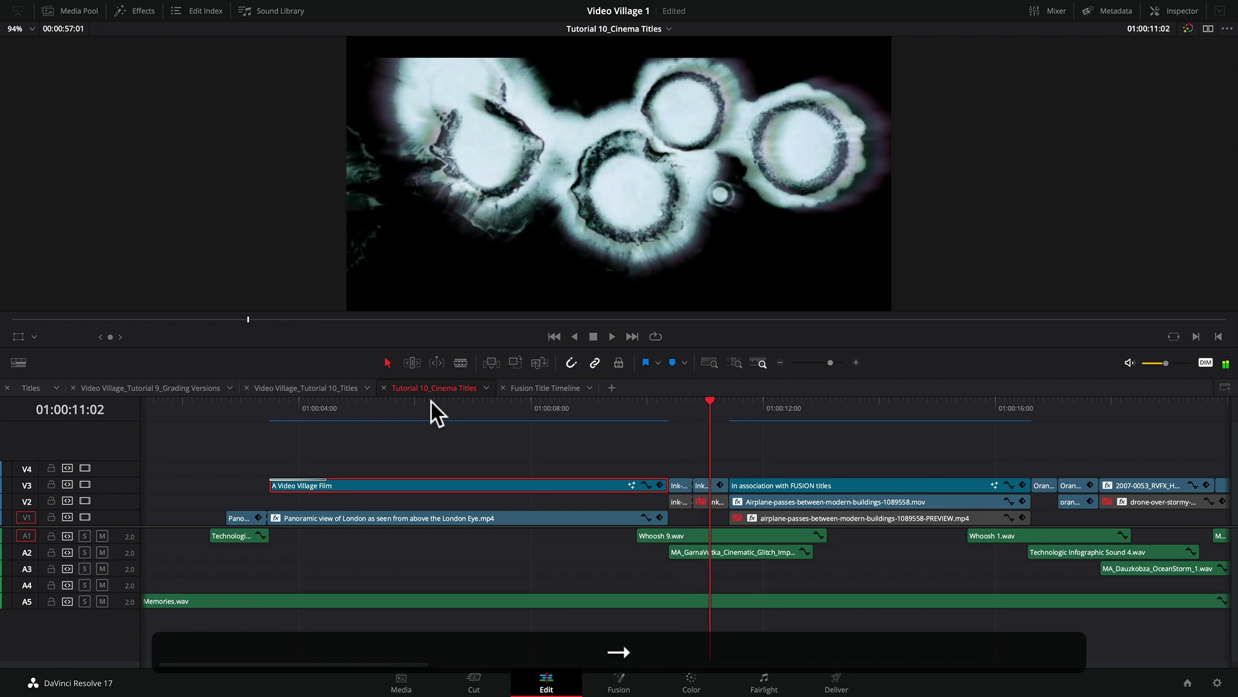
pyautogui.press('Left')
pyautogui.press('Left')
pyautogui.press('Left')
pyautogui.press('Left')
pyautogui.press('Left')
pyautogui.press('Right')
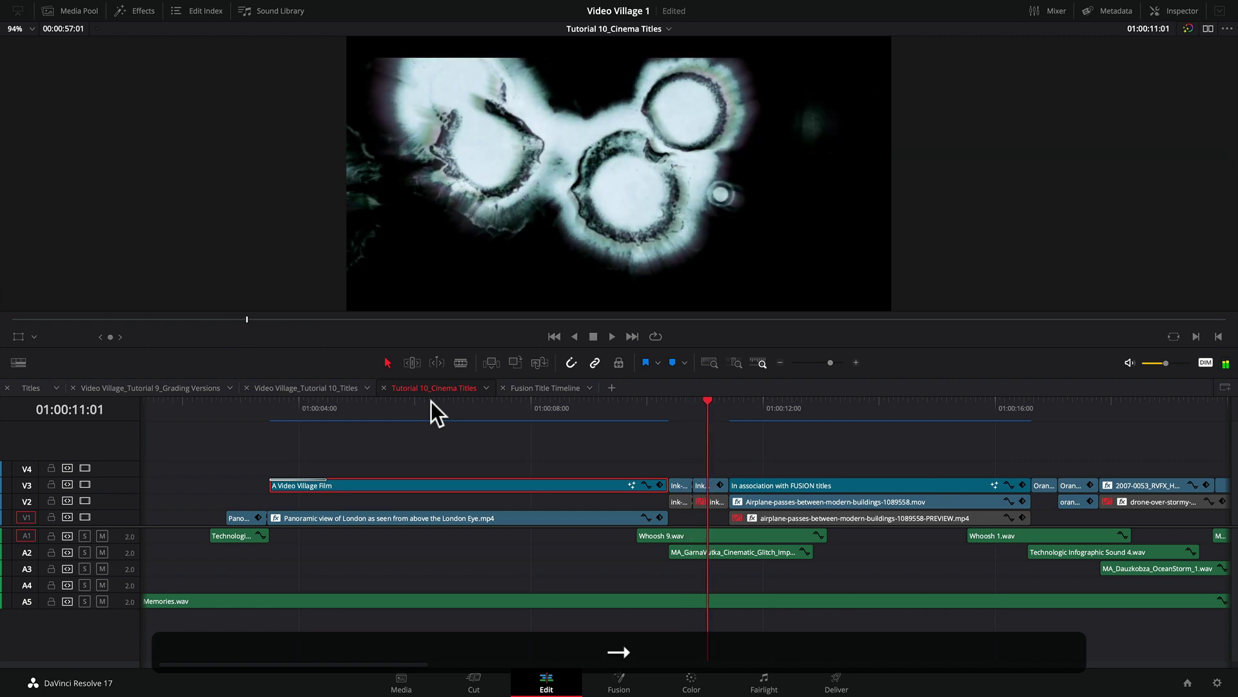
# Step: Show the ink clip's effects in the Inspector, toggle Prism Blur off and on, and save
pyautogui.click(705, 484)
pyautogui.click(1183, 9)
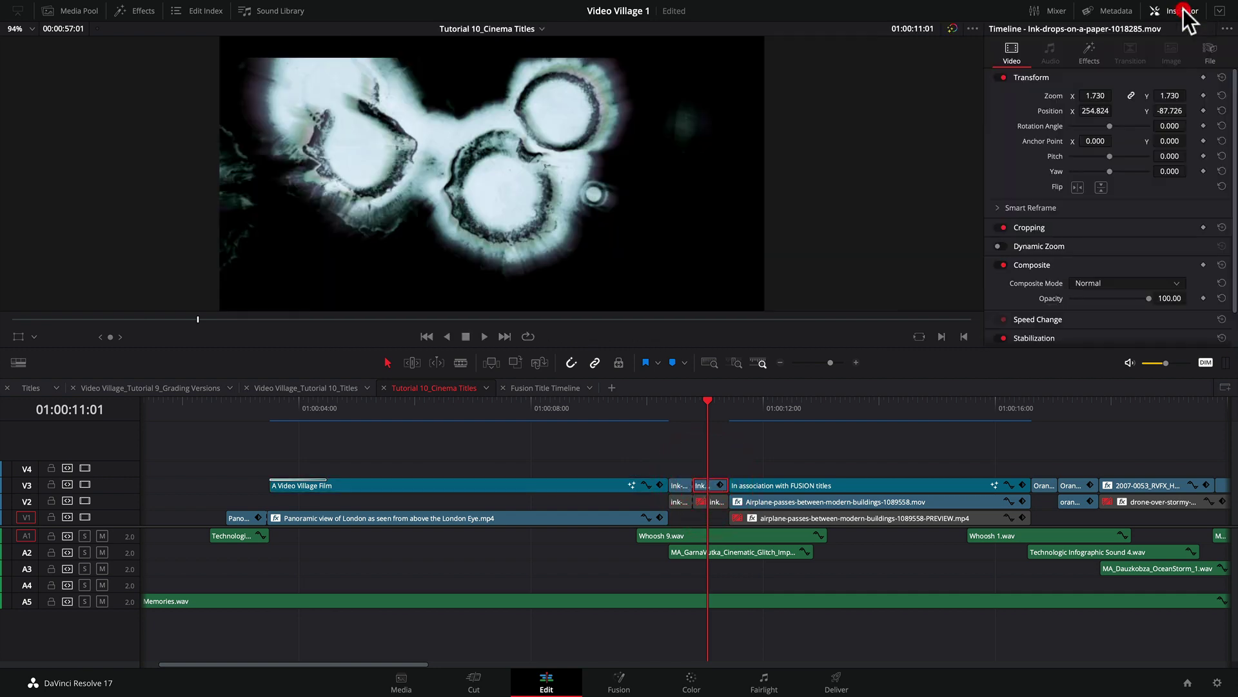
pyautogui.click(1090, 49)
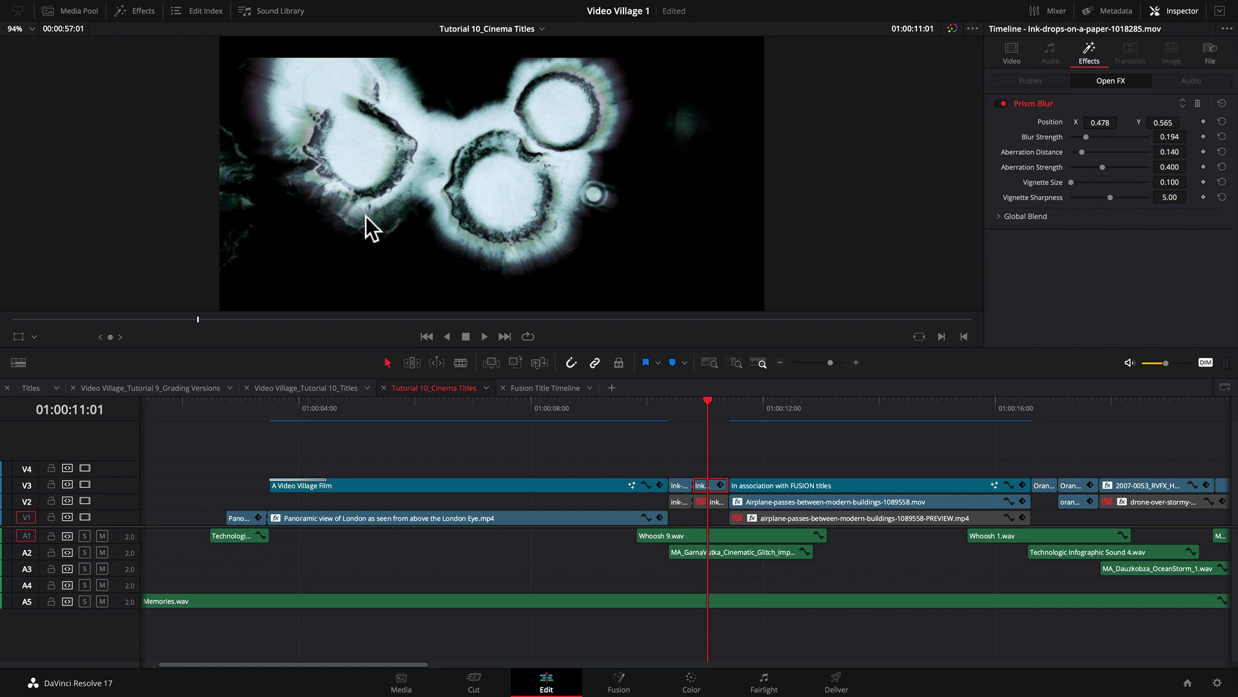
pyautogui.click(998, 102)
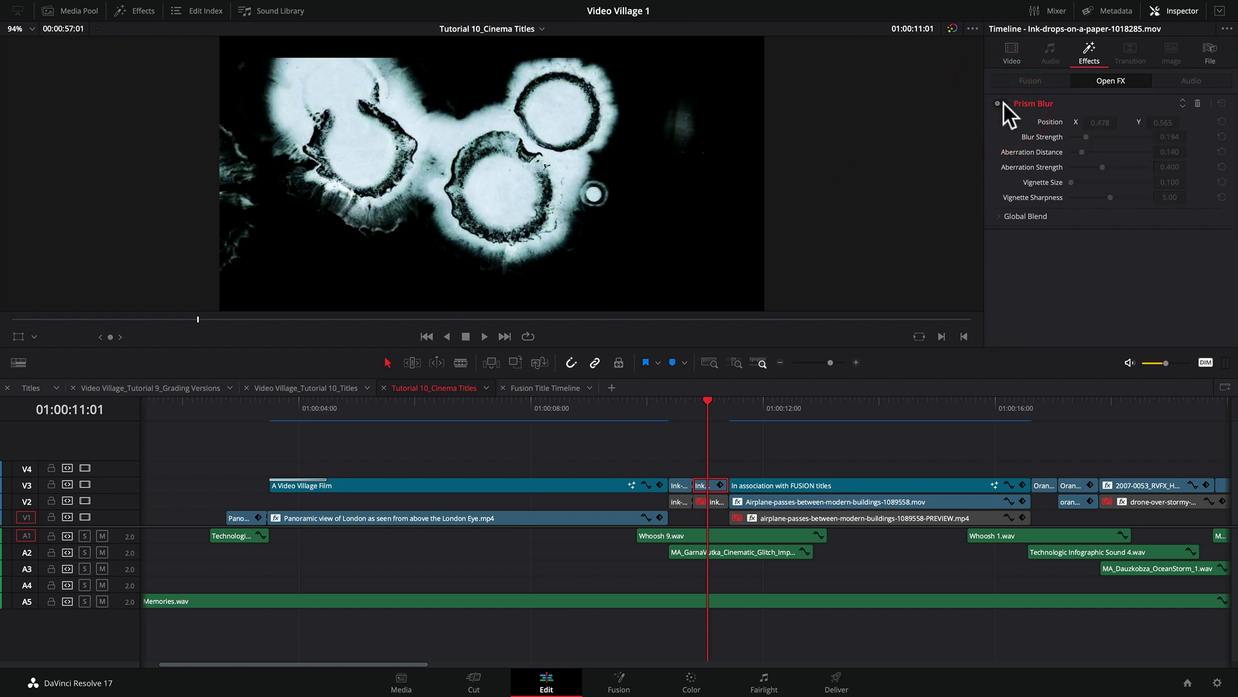
pyautogui.click(1002, 104)
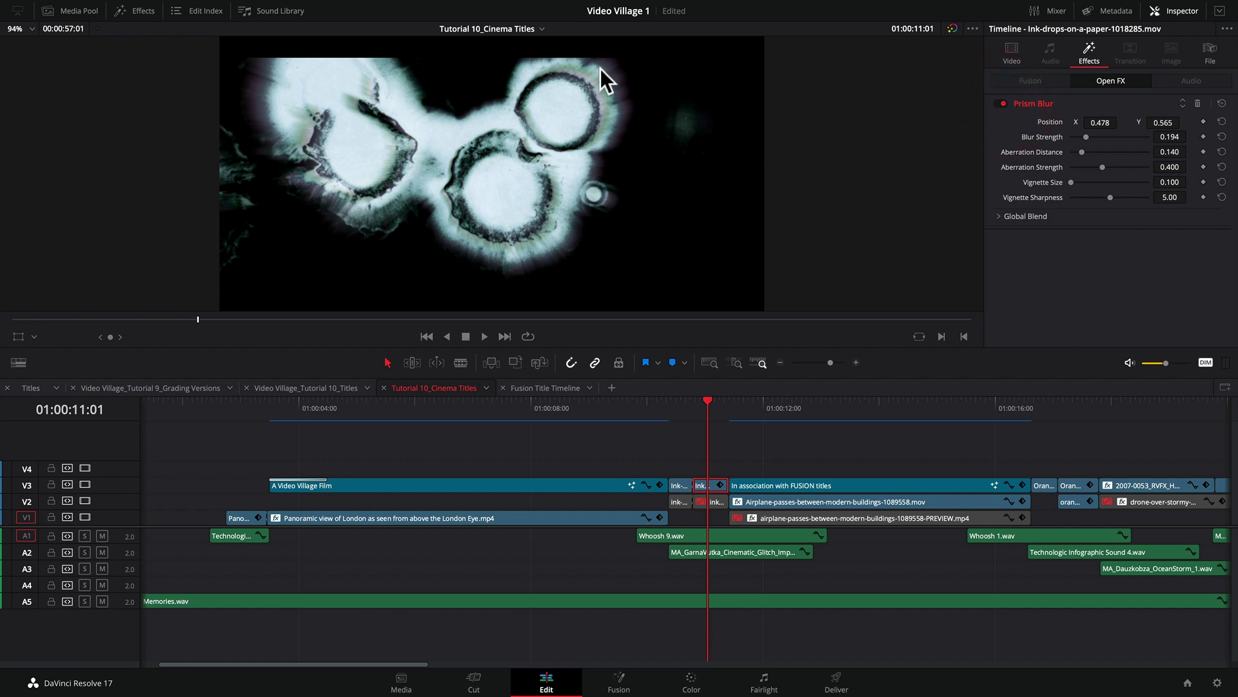
pyautogui.hotkey('ctrl', 's')
# Step: Step frame by frame through the ink-drop transition, then play it from 01:00:10:09
pyautogui.moveTo(693, 405); pyautogui.dragTo(678, 405)
pyautogui.press('Right')
pyautogui.press('Right')
pyautogui.press('Right')
pyautogui.press('Right')
pyautogui.press('Right')
pyautogui.press('Right')
pyautogui.press('Right')
pyautogui.press('Right')
pyautogui.press('Right')
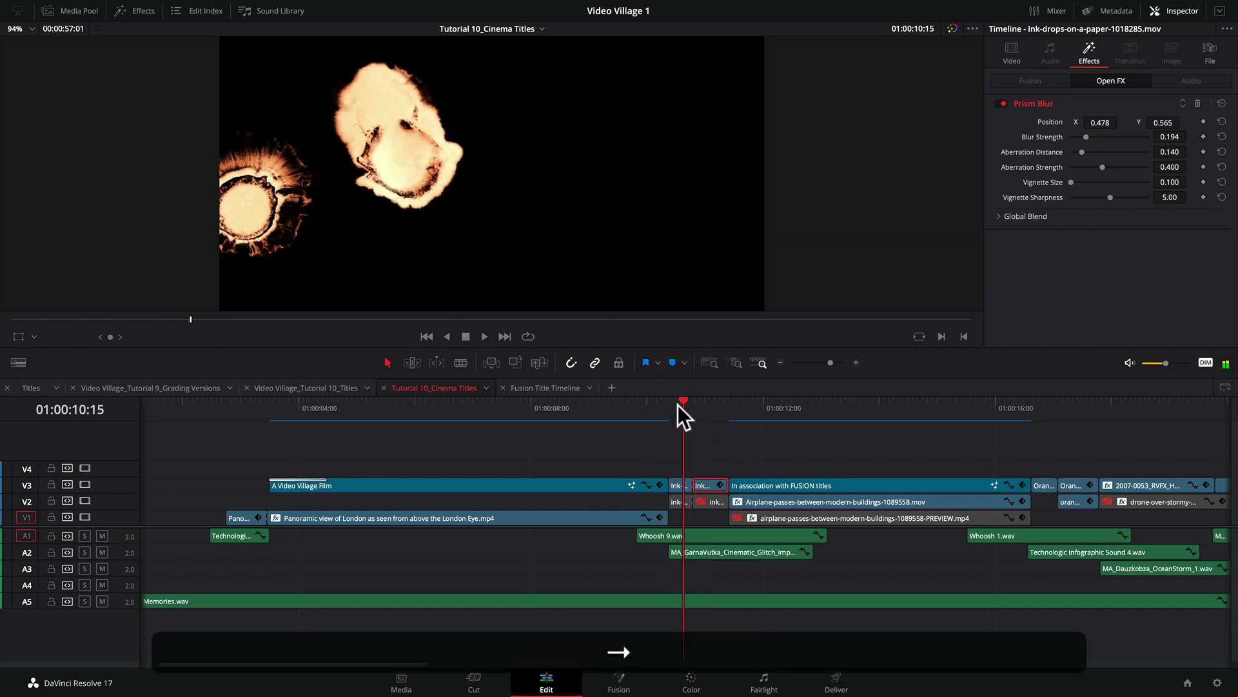
pyautogui.press('Right')
pyautogui.press('Right')
pyautogui.press('Right')
pyautogui.press('Right')
pyautogui.press('Right')
pyautogui.press('Right')
pyautogui.press('Left')
pyautogui.press('Left')
pyautogui.press('Left')
pyautogui.press('Left')
pyautogui.press('Left')
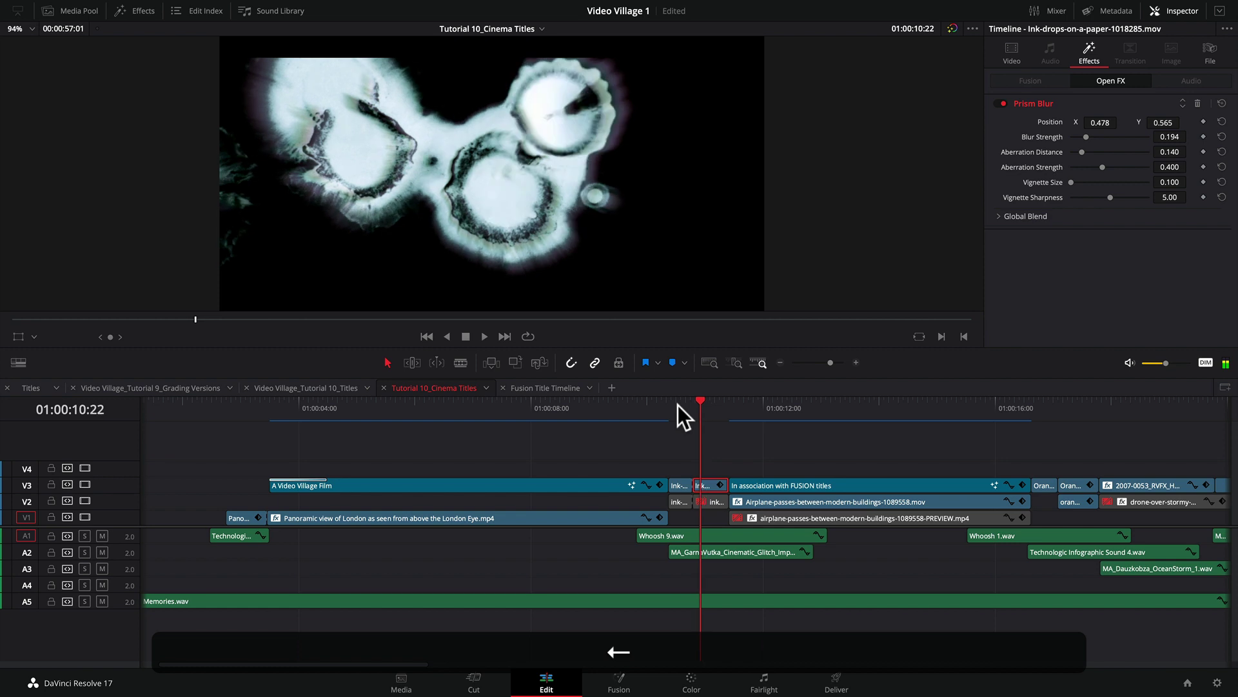
pyautogui.press('Left')
pyautogui.press('Left')
pyautogui.press('Left')
pyautogui.press('Left')
pyautogui.press('Left')
pyautogui.press('Left')
pyautogui.press('Left')
pyautogui.press('Left')
pyautogui.press('Left')
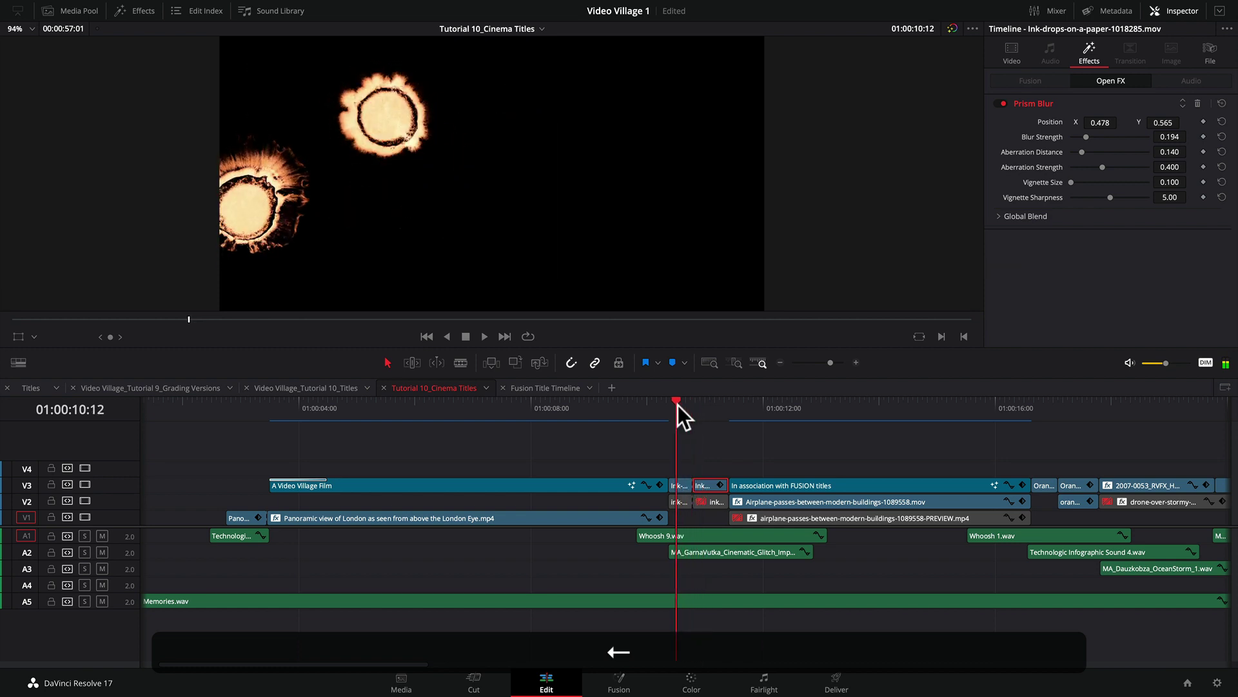
pyautogui.press('Left')
pyautogui.press('Right')
pyautogui.press('Right')
pyautogui.press('Right')
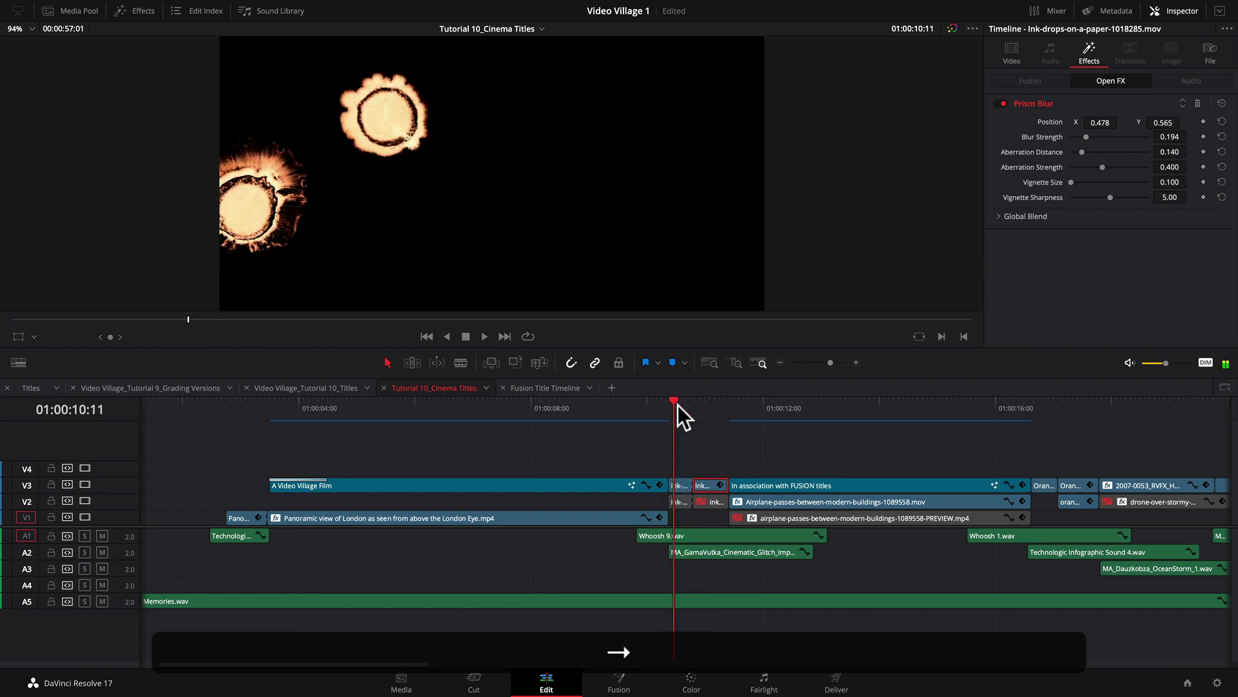
pyautogui.press('Right')
pyautogui.press('Right')
pyautogui.press('Right')
pyautogui.press('Right')
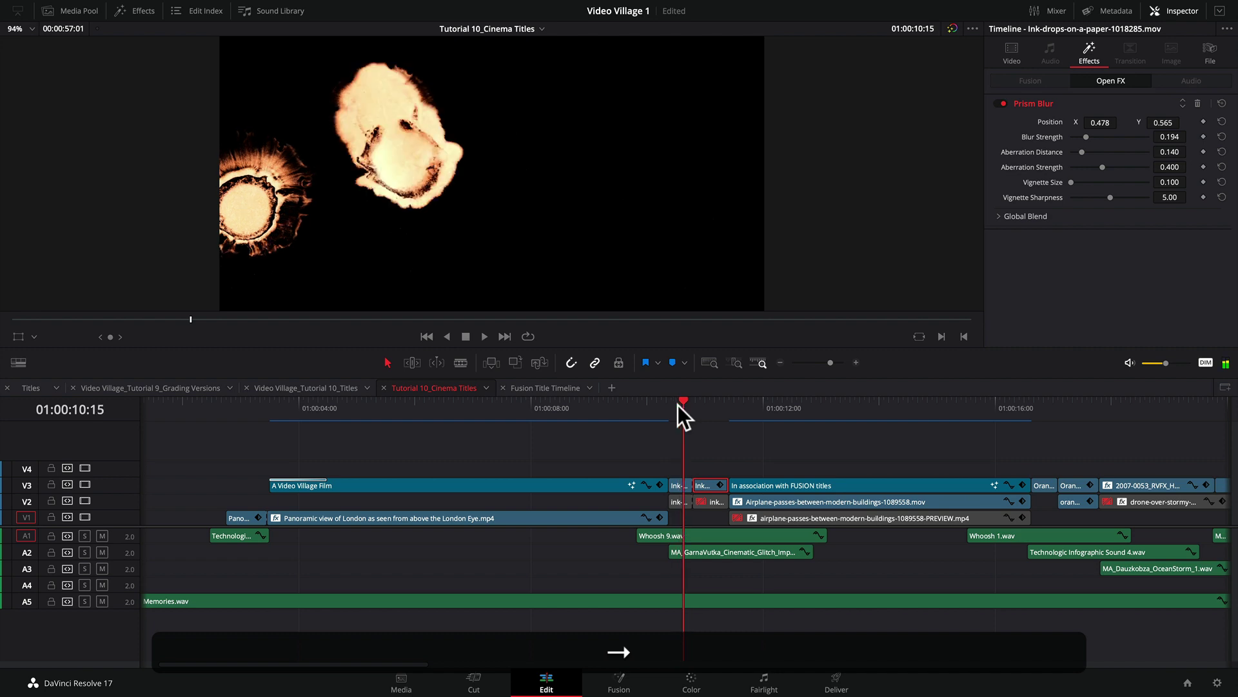
pyautogui.press('Right')
pyautogui.press('Right')
pyautogui.press('Right')
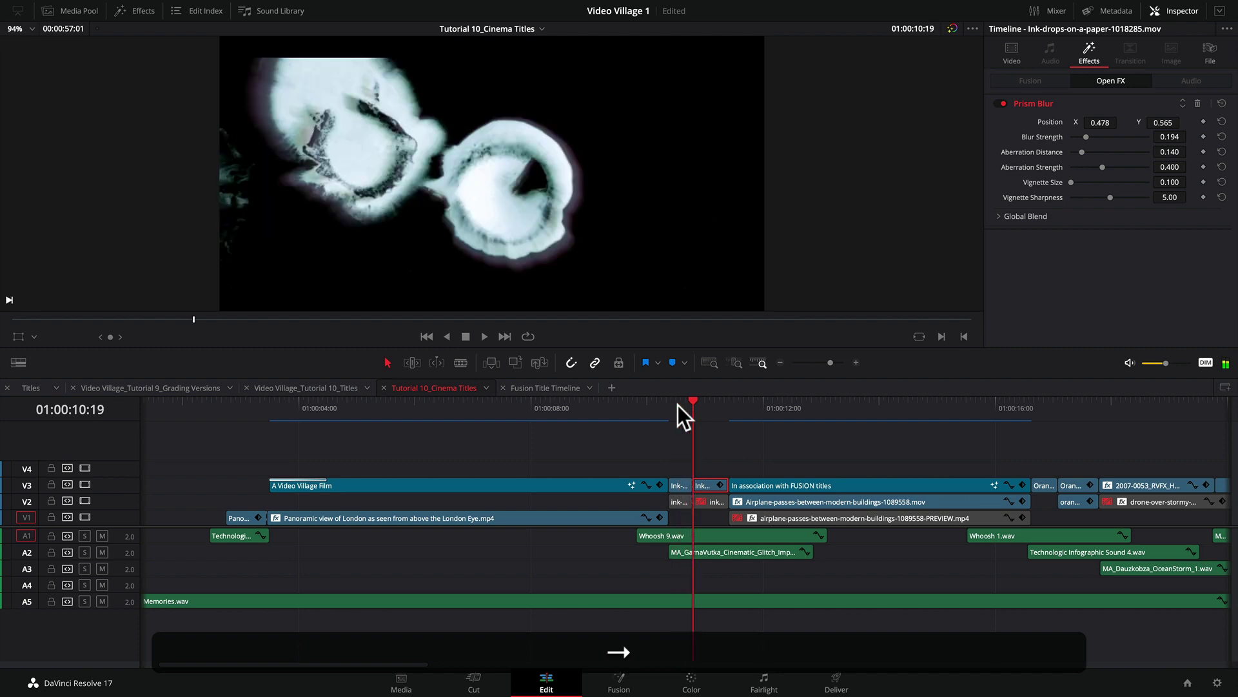
pyautogui.press('Right')
pyautogui.press('Right')
pyautogui.press('Right')
pyautogui.press('Right')
pyautogui.press('Right')
pyautogui.press('Right')
pyautogui.press('Right')
pyautogui.press('Right')
pyautogui.press('Right')
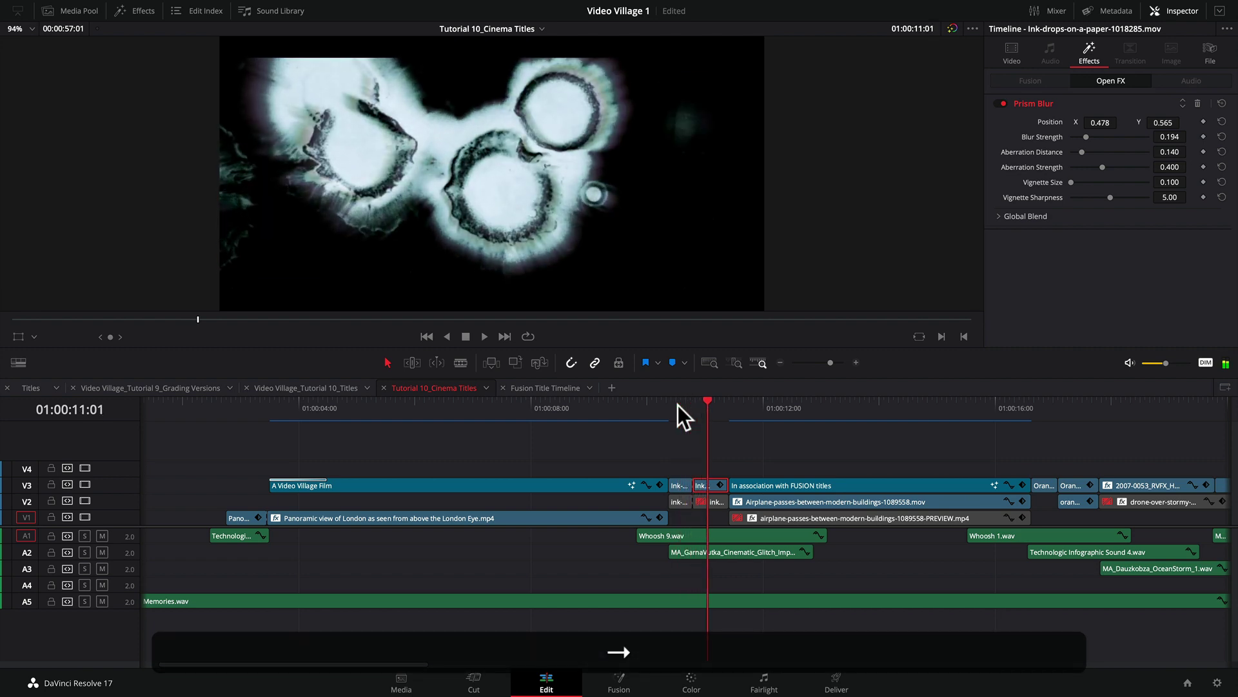
pyautogui.press('Right')
pyautogui.press('Right')
pyautogui.press('Right')
pyautogui.press('Right')
pyautogui.press('Right')
pyautogui.press('Right')
pyautogui.press('Right')
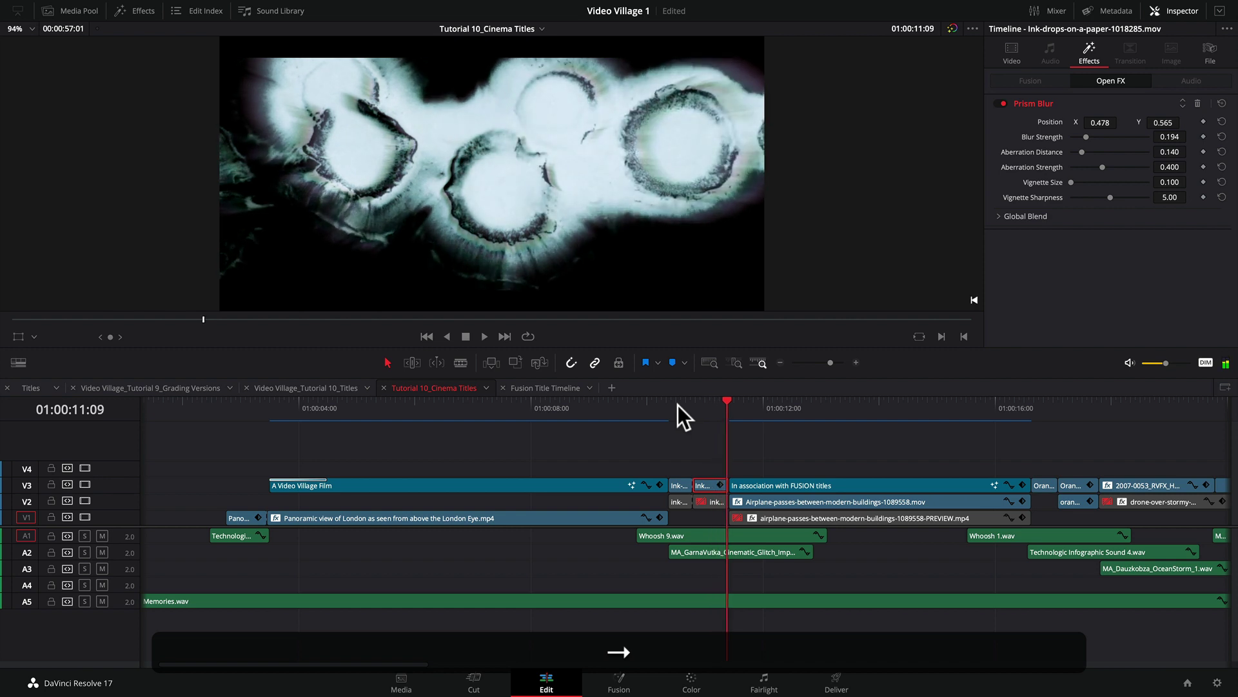
pyautogui.click(670, 405)
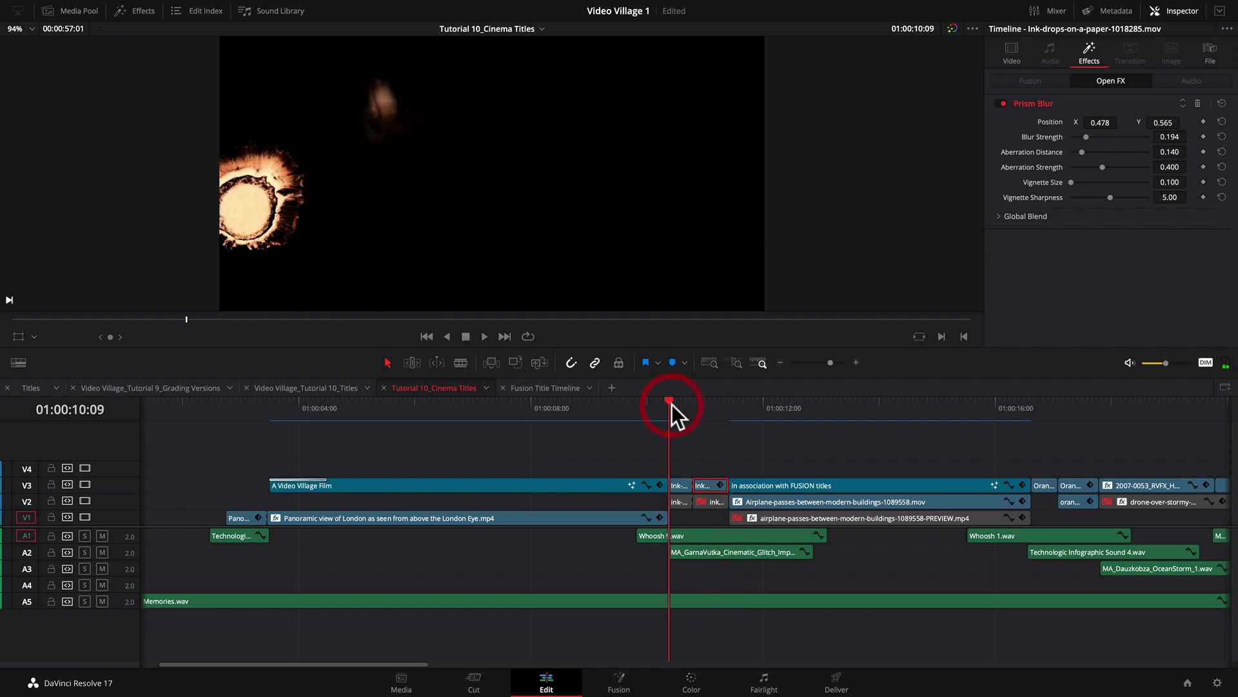
pyautogui.press('space')
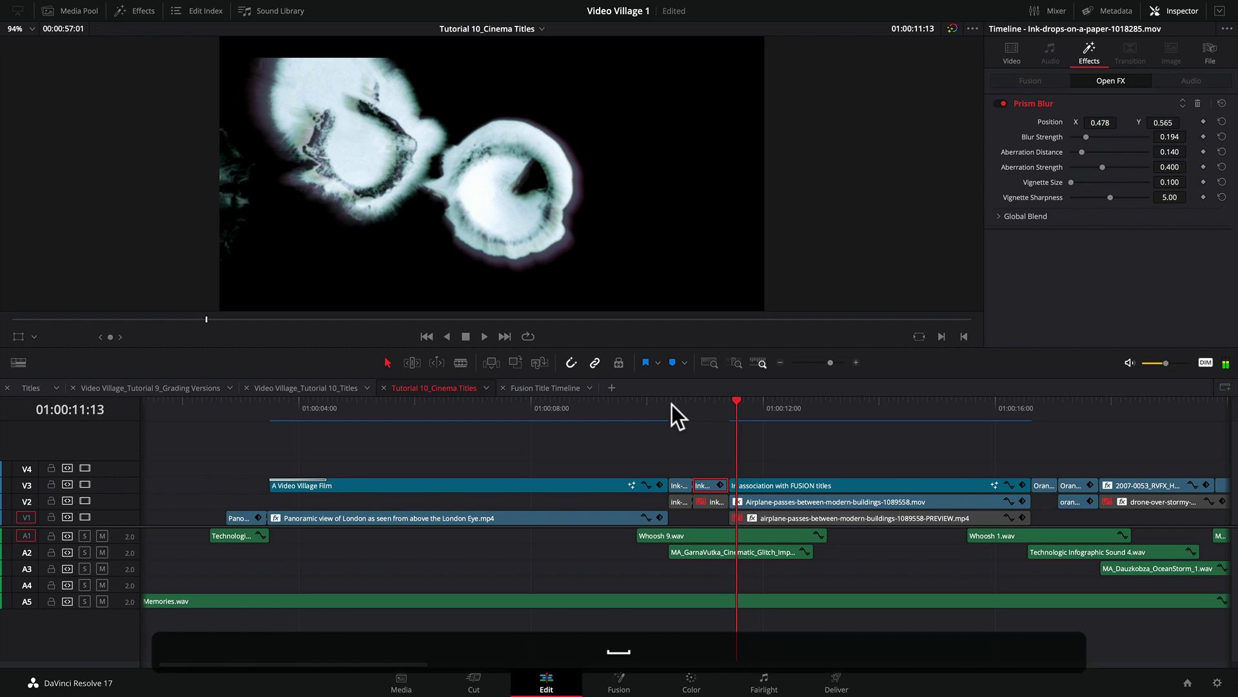
# Step: Stop playback at about 01:00:11:10 and drag the A1 and A2 tracks taller to reveal waveforms
pyautogui.press('space')
pyautogui.moveTo(672, 405); pyautogui.dragTo(745, 409)
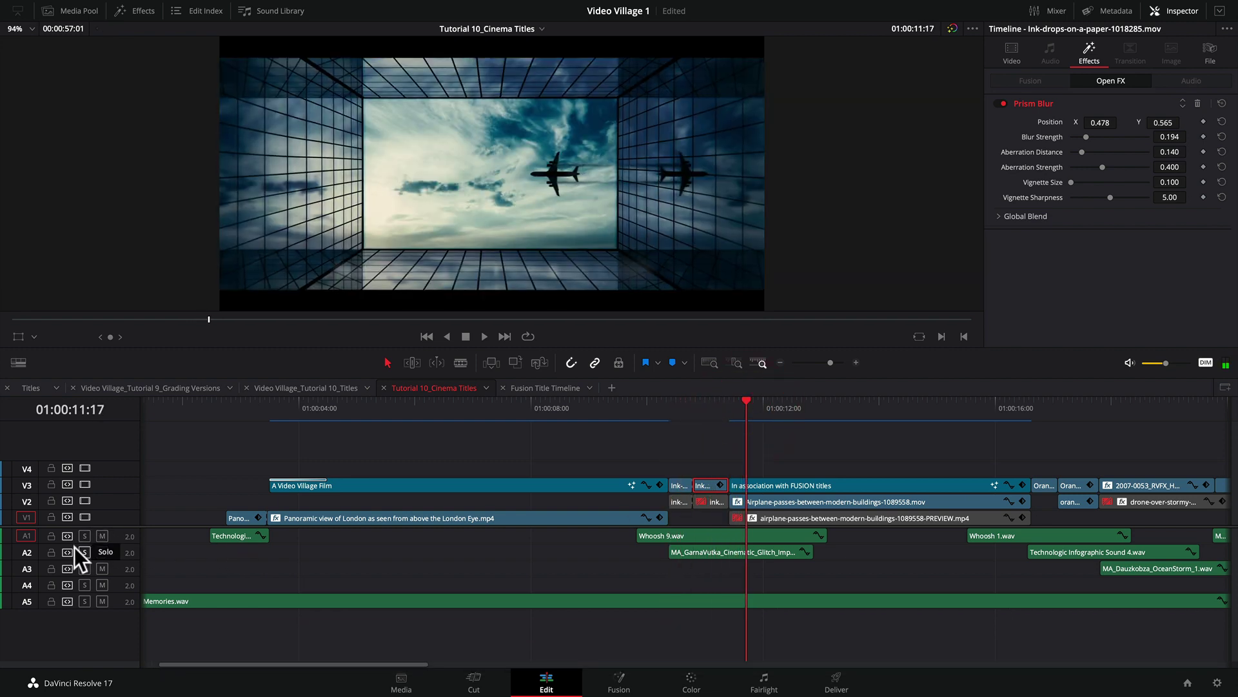
pyautogui.moveTo(69, 544); pyautogui.dragTo(71, 588)
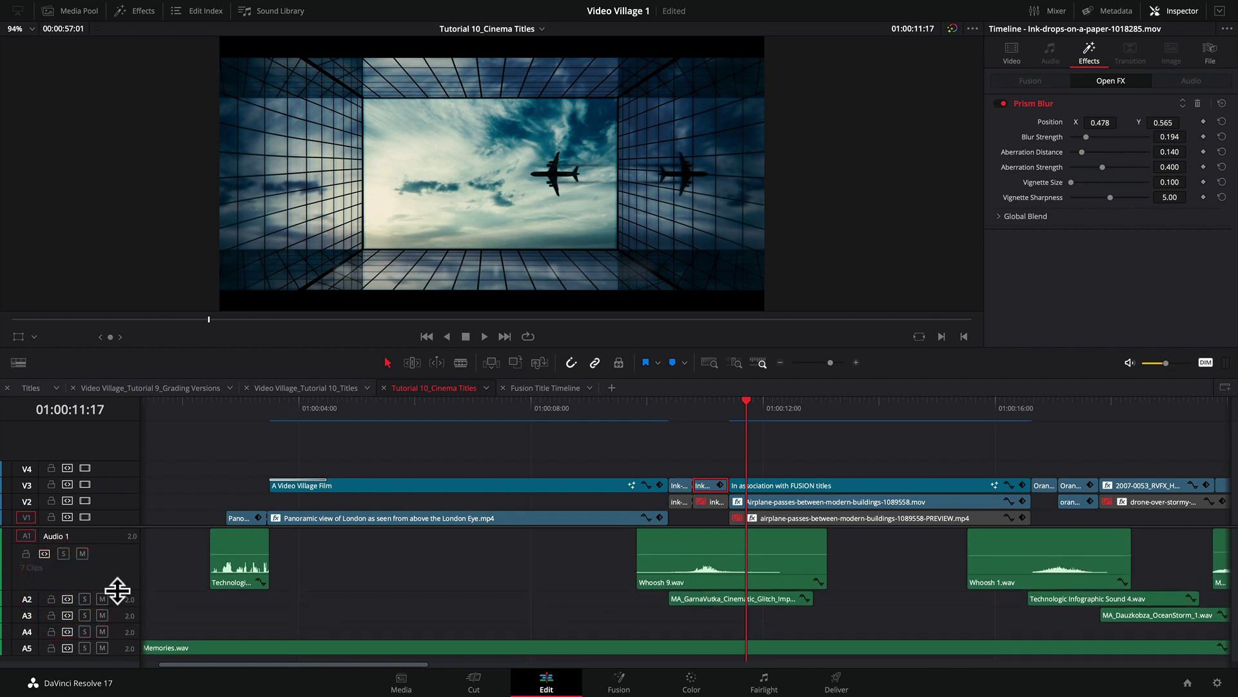
pyautogui.moveTo(72, 607); pyautogui.dragTo(71, 658)
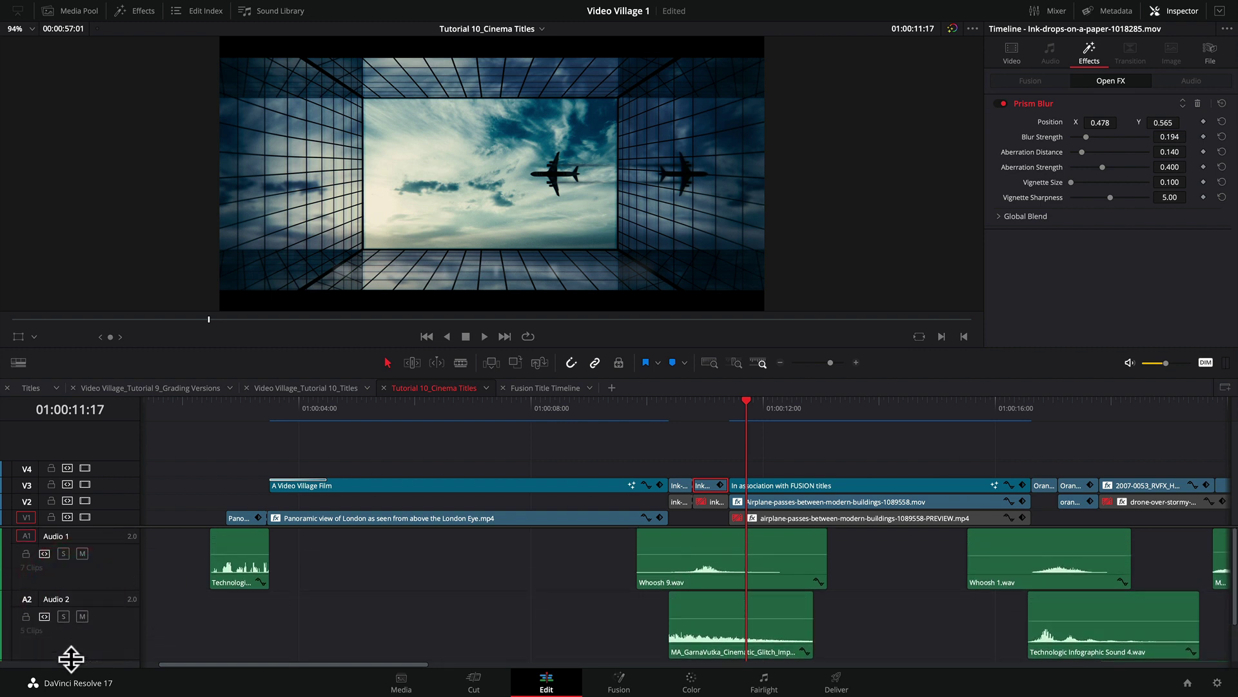
# Step: Fine-tune the Audio 1 track height, enlarging it further and then trimming it back
pyautogui.scroll(-2, 525, 578)
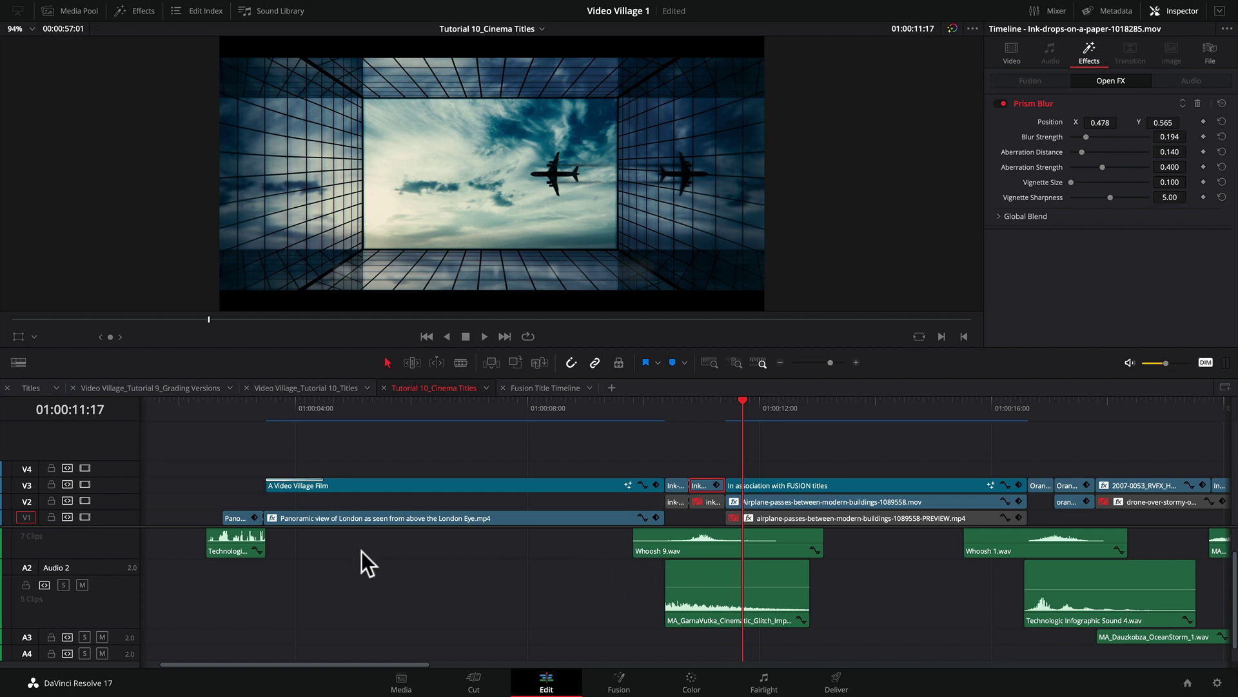
pyautogui.moveTo(76, 557); pyautogui.dragTo(77, 579)
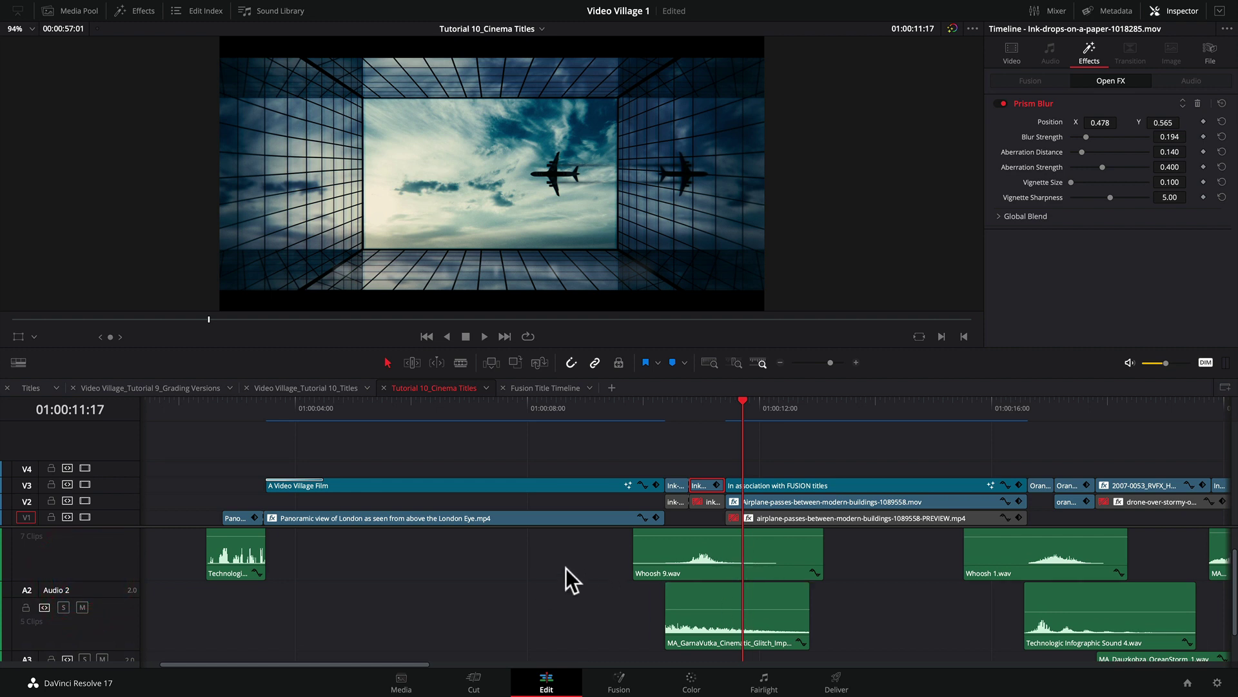
pyautogui.scroll(2, 566, 568)
pyautogui.scroll(-1, 566, 568)
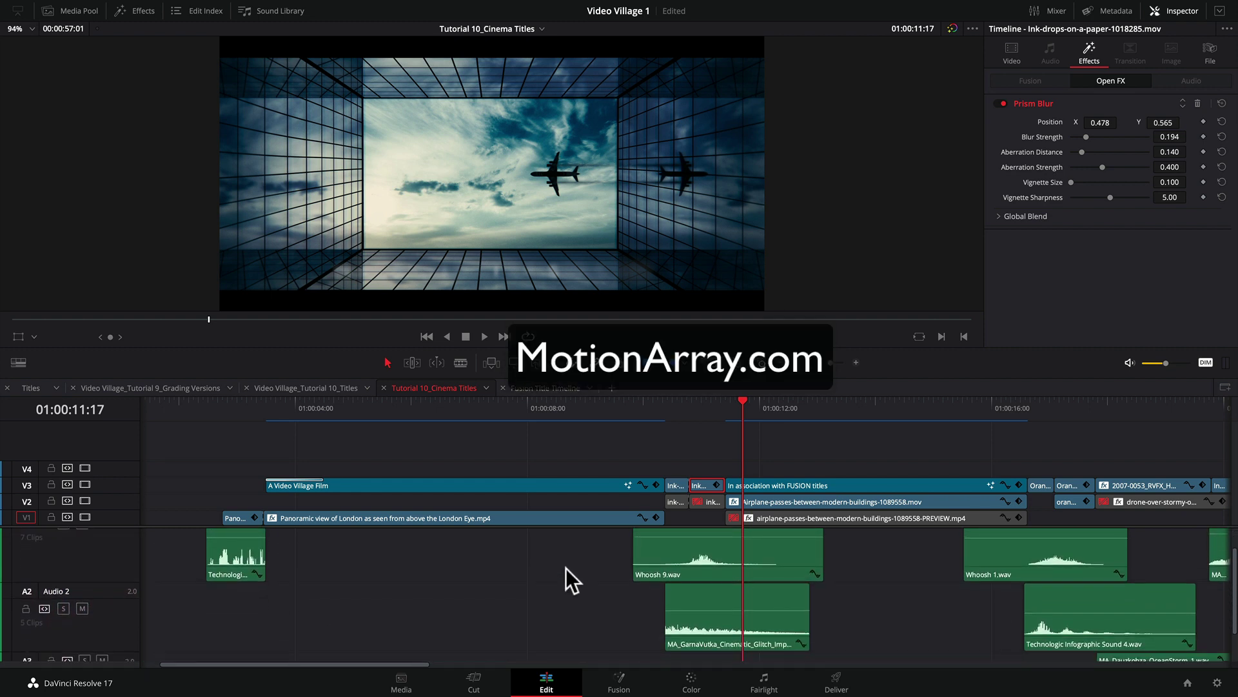
pyautogui.scroll(1, 567, 568)
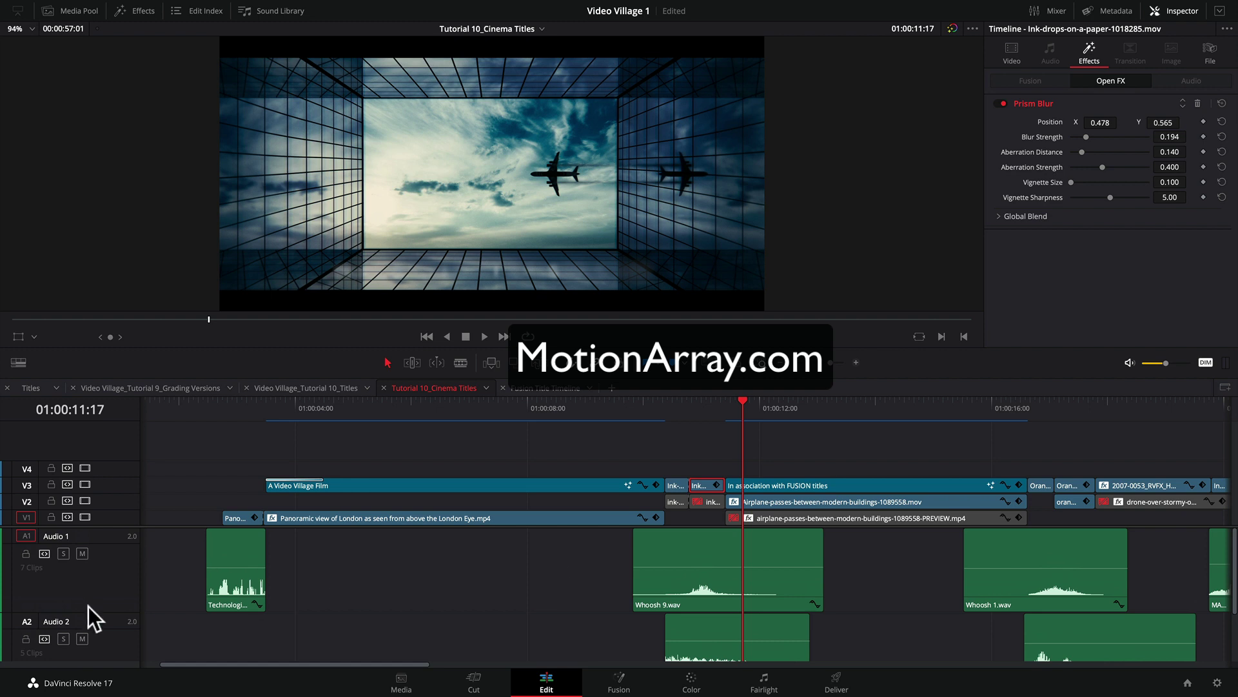
pyautogui.moveTo(89, 614); pyautogui.dragTo(89, 582)
pyautogui.scroll(-2, 372, 596)
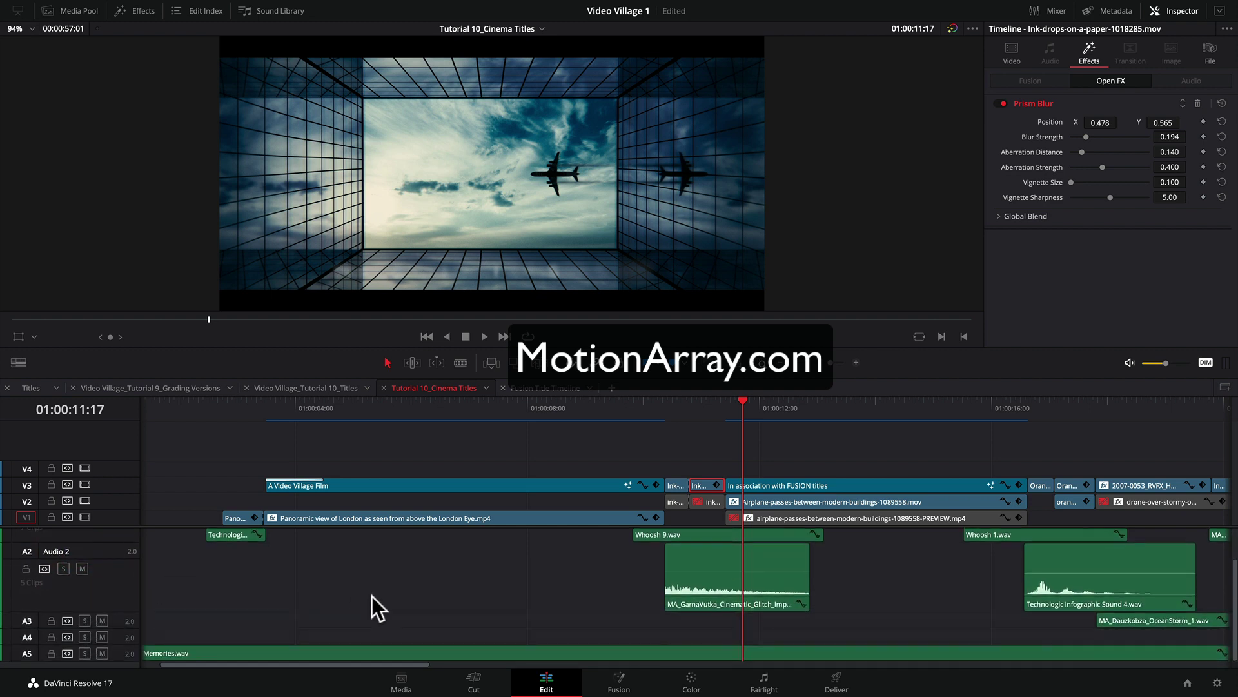
pyautogui.scroll(2, 417, 574)
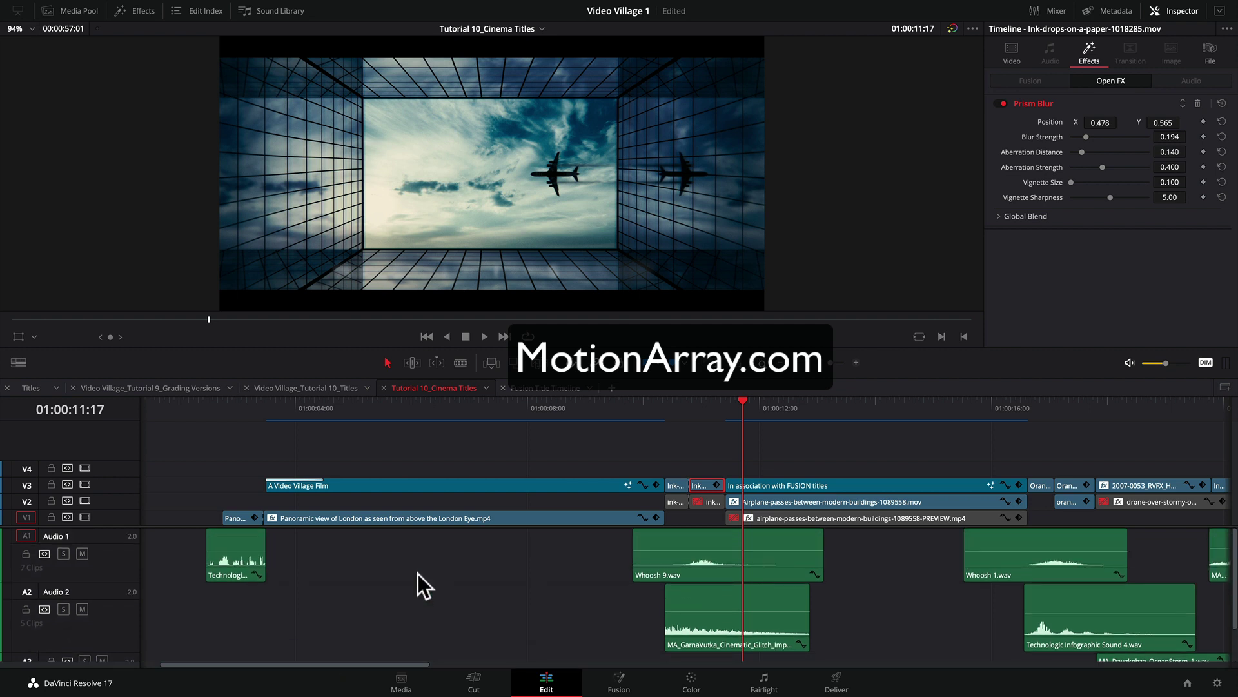
pyautogui.click(704, 407)
pyautogui.click(676, 406)
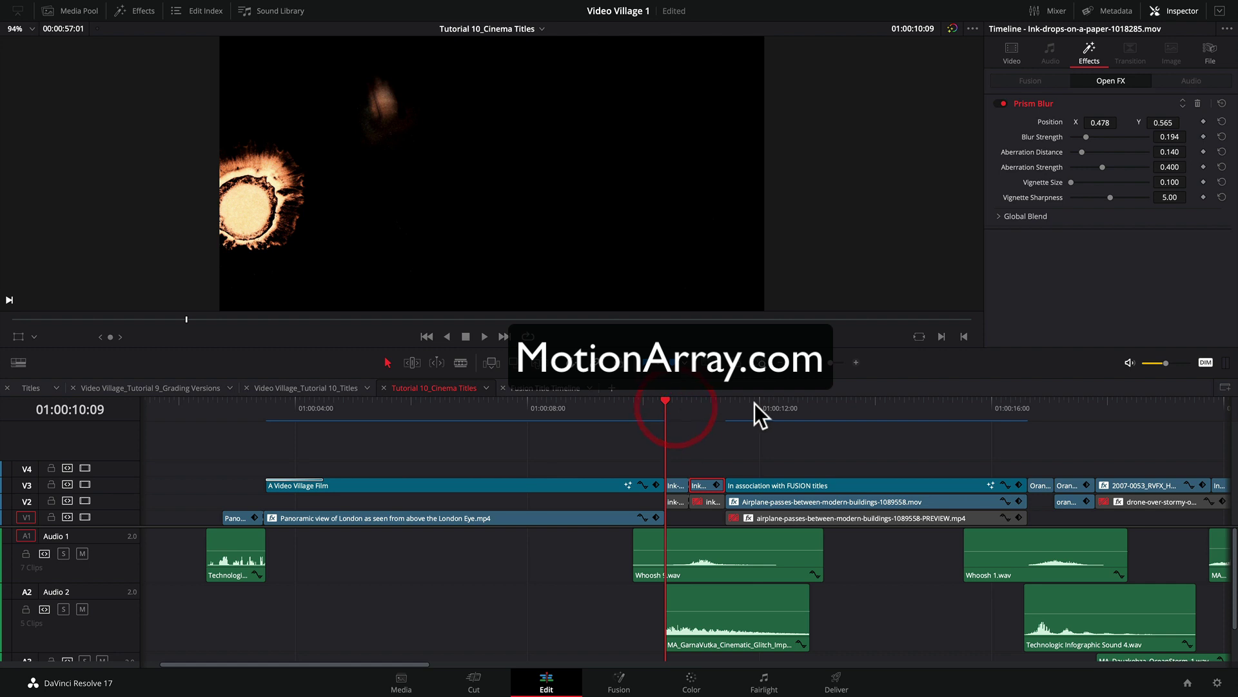
pyautogui.click(771, 406)
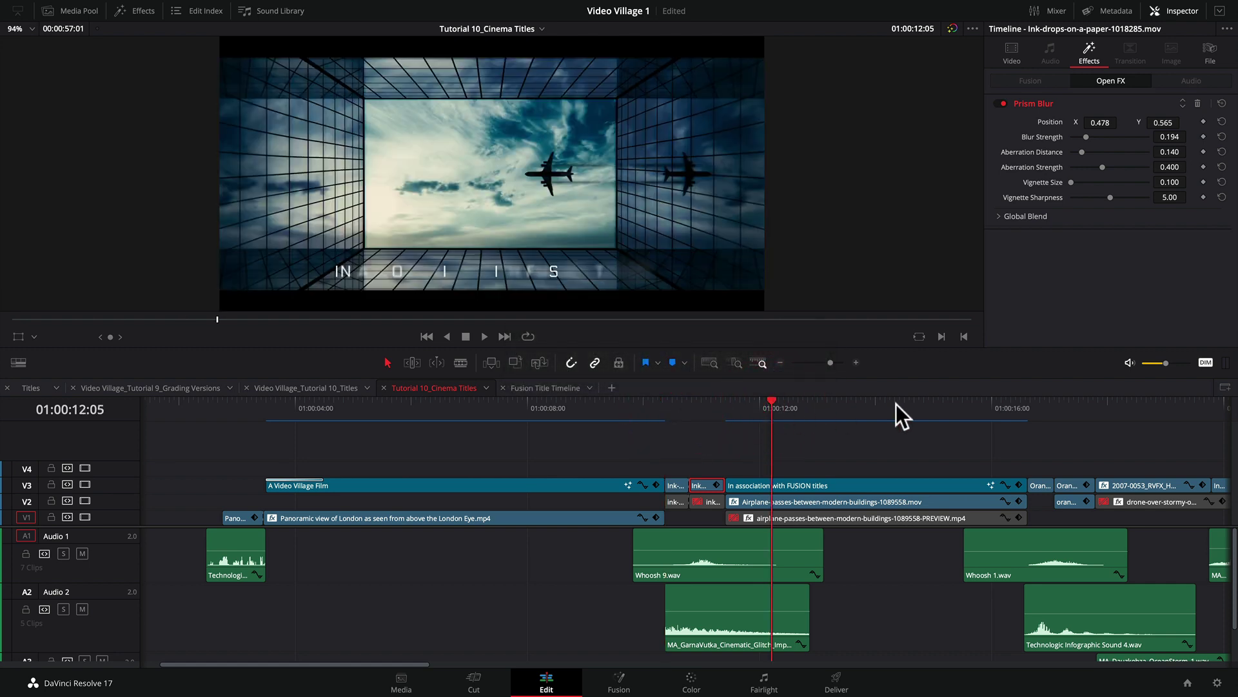
pyautogui.click(1035, 405)
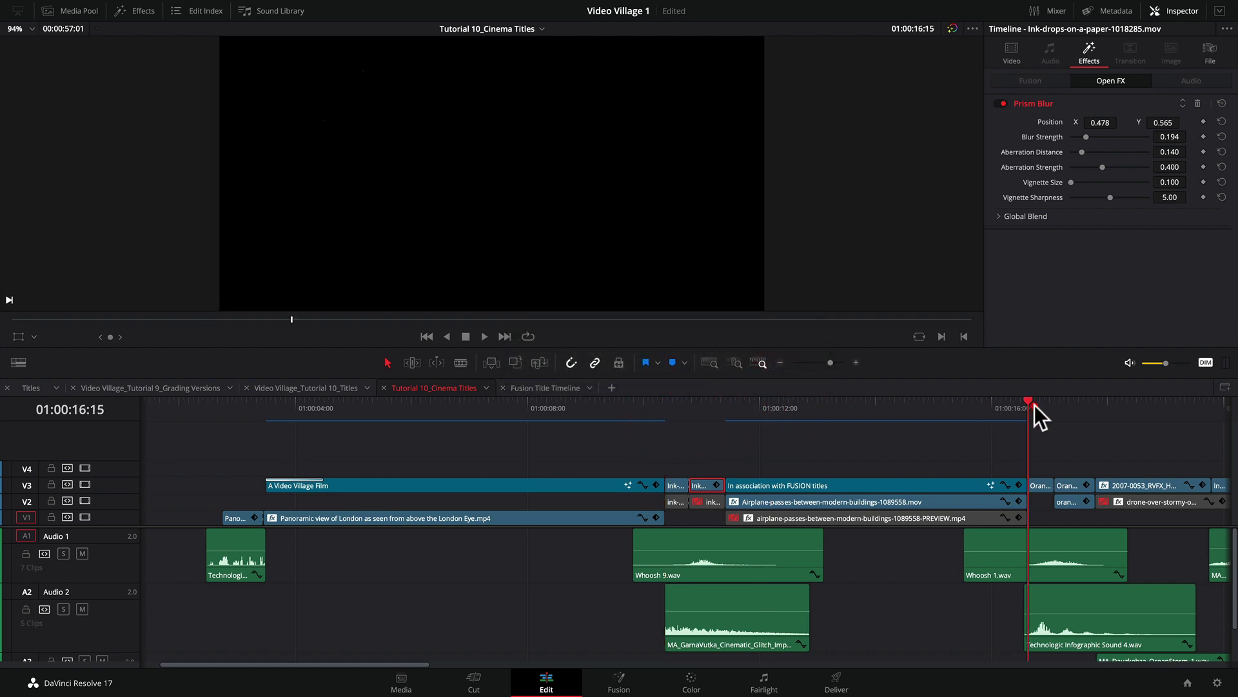
pyautogui.click(1072, 405)
pyautogui.hscroll(4, 961, 429)
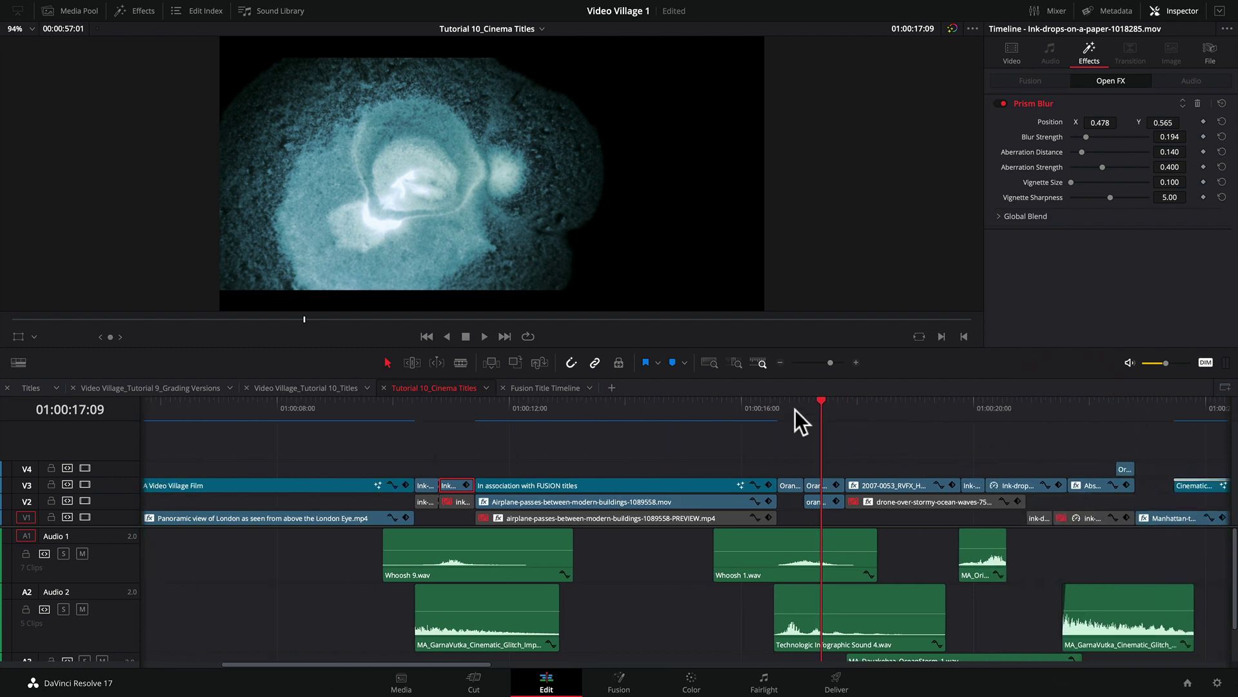
pyautogui.moveTo(820, 402); pyautogui.dragTo(783, 402)
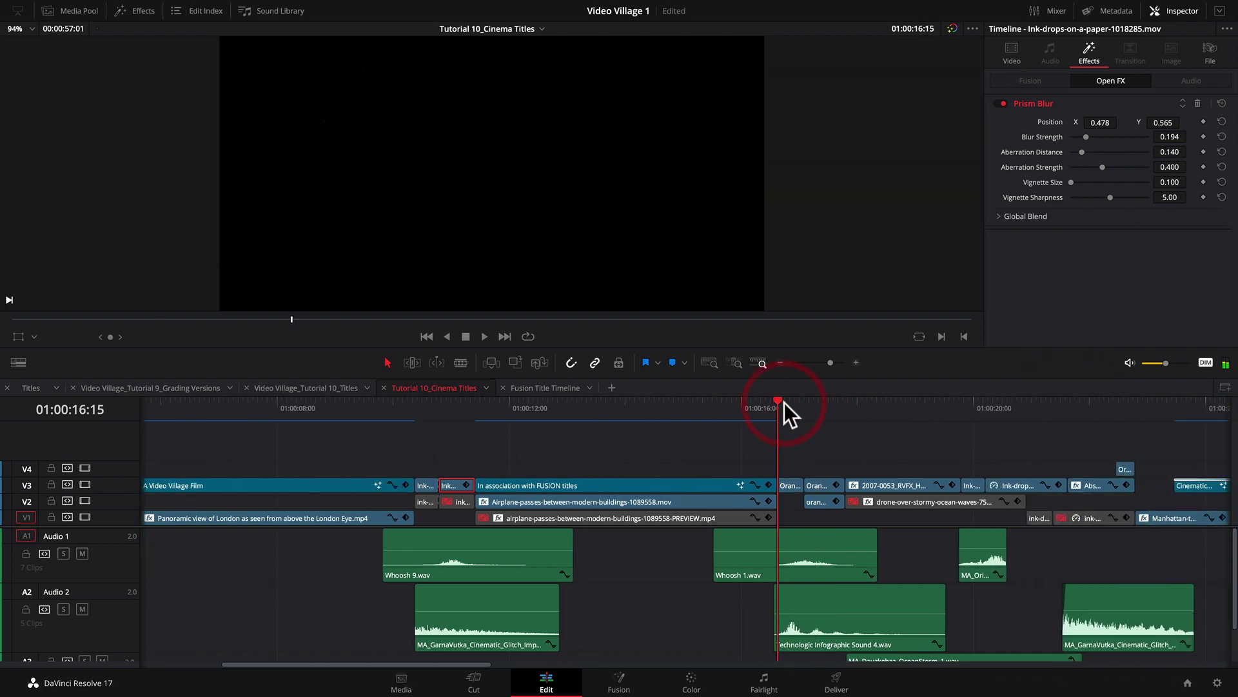
pyautogui.press('Right')
pyautogui.press('Right')
pyautogui.press('Right')
pyautogui.press('Right')
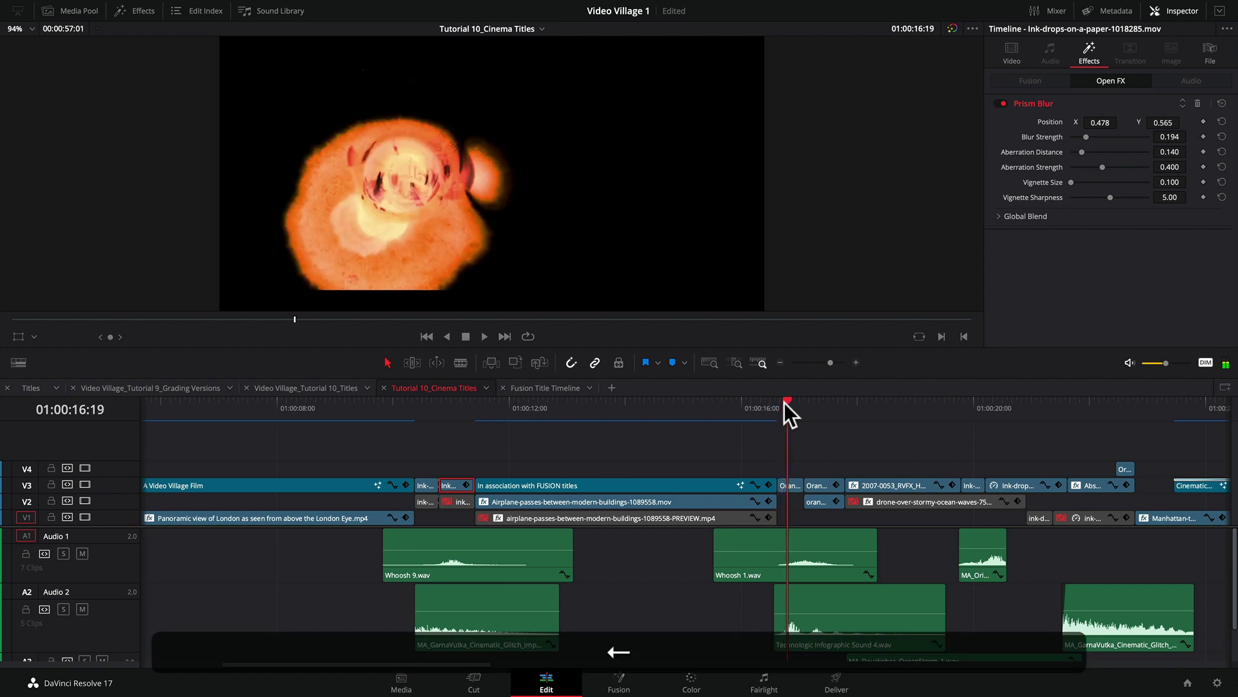
pyautogui.press('Left')
pyautogui.press('Left')
pyautogui.press('Left')
pyautogui.press('Right')
pyautogui.press('Right')
pyautogui.press('Right')
pyautogui.press('Right')
pyautogui.press('Right')
pyautogui.press('Right')
pyautogui.press('Right')
pyautogui.press('Right')
pyautogui.press('Right')
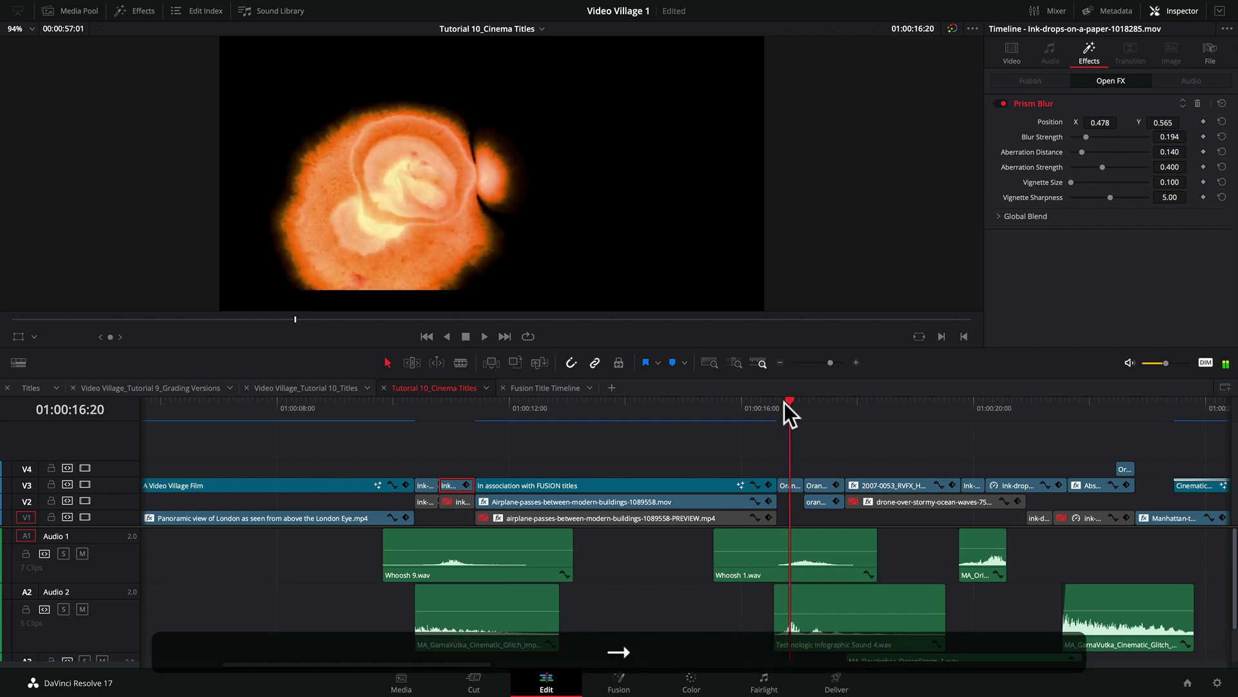
pyautogui.press('Right')
pyautogui.press('Right')
pyautogui.press('Right')
pyautogui.press('Right')
pyautogui.press('Right')
pyautogui.press('Right')
pyautogui.press('Right')
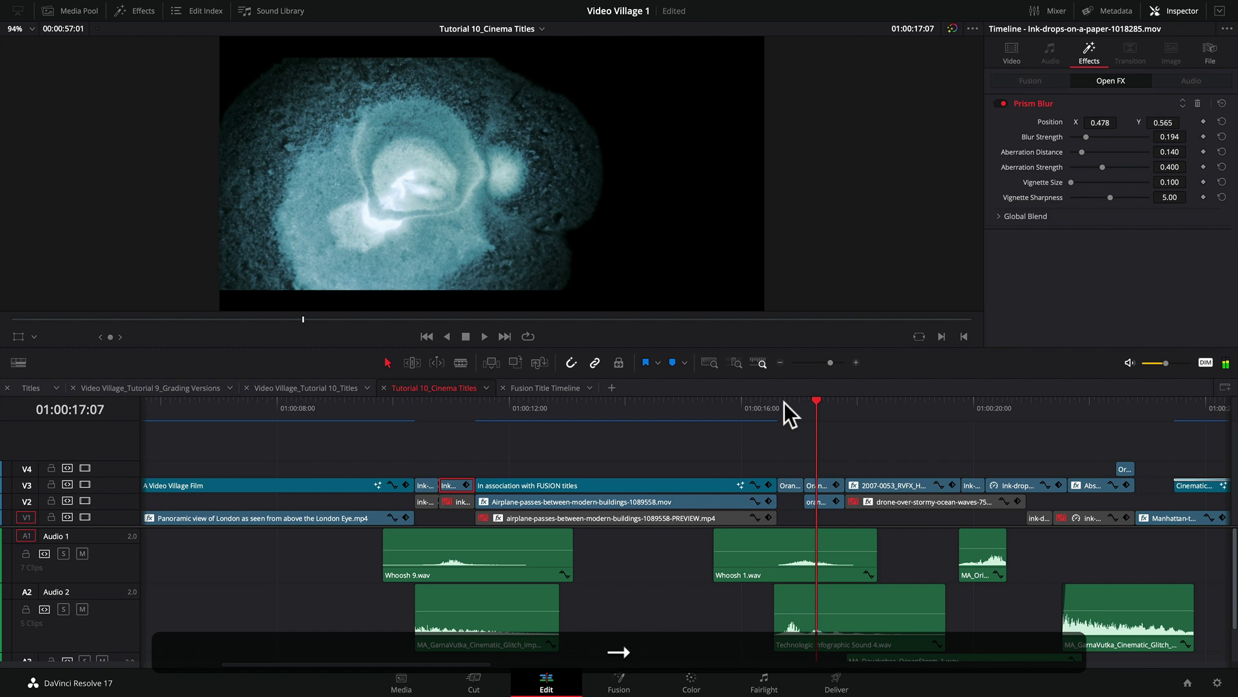
pyautogui.press('Left')
pyautogui.press('Left')
pyautogui.press('Left')
pyautogui.press('Left')
pyautogui.press('Left')
pyautogui.press('Left')
pyautogui.press('Left')
pyautogui.press('Left')
pyautogui.press('Left')
pyautogui.press('Left')
pyautogui.press('Left')
pyautogui.press('Left')
pyautogui.press('Left')
pyautogui.press('Left')
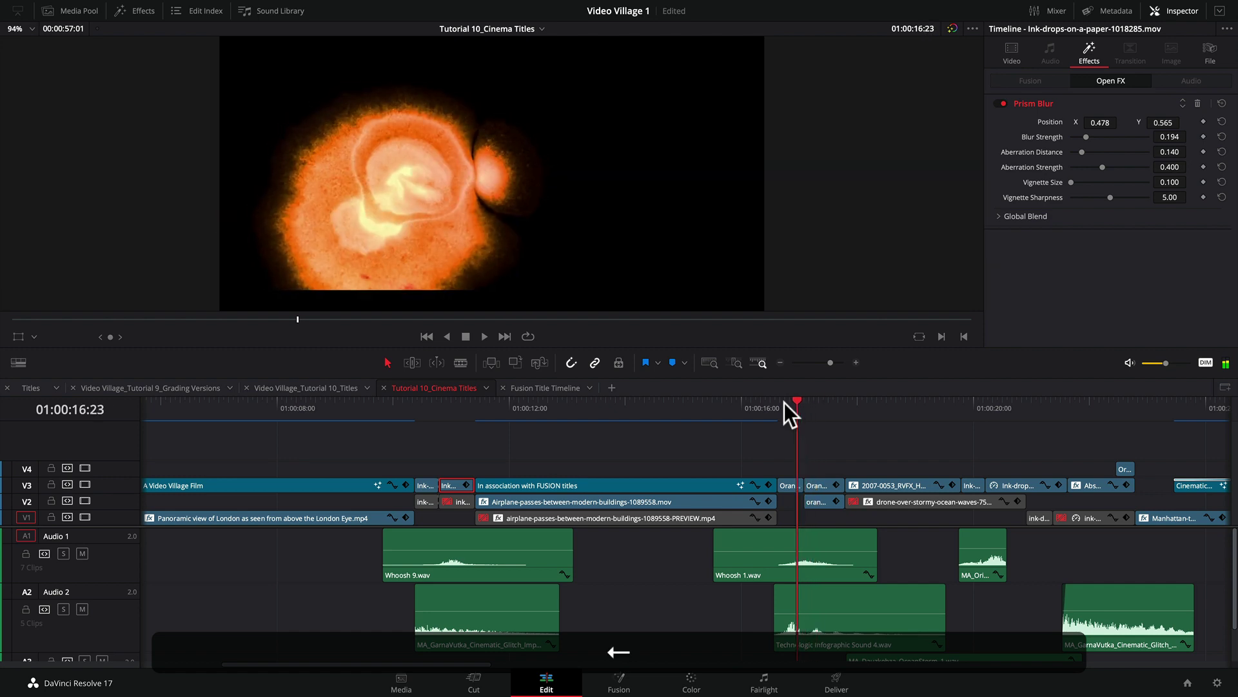
pyautogui.press('Left')
pyautogui.press('Left')
pyautogui.press('Right')
pyautogui.press('Right')
pyautogui.press('Right')
pyautogui.press('Right')
pyautogui.press('Right')
pyautogui.press('Right')
pyautogui.press('Right')
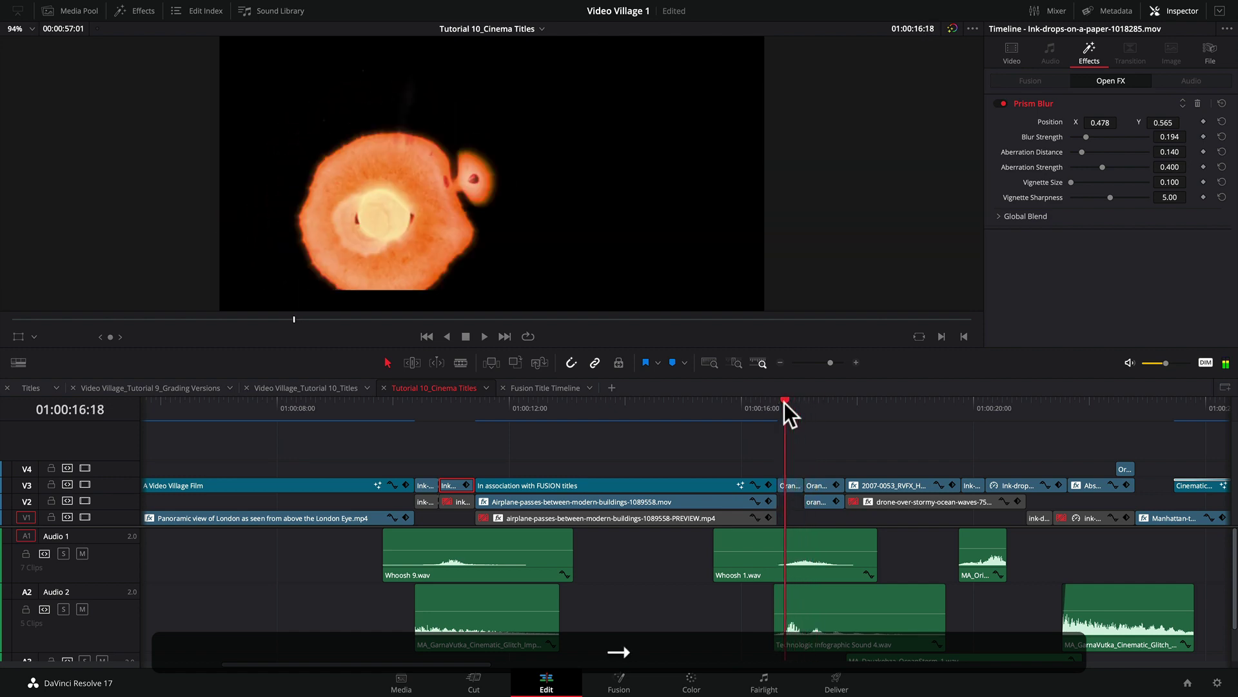
pyautogui.press('Right')
pyautogui.press('Right')
pyautogui.press('Right')
pyautogui.press('Right')
pyautogui.press('Right')
pyautogui.press('Right')
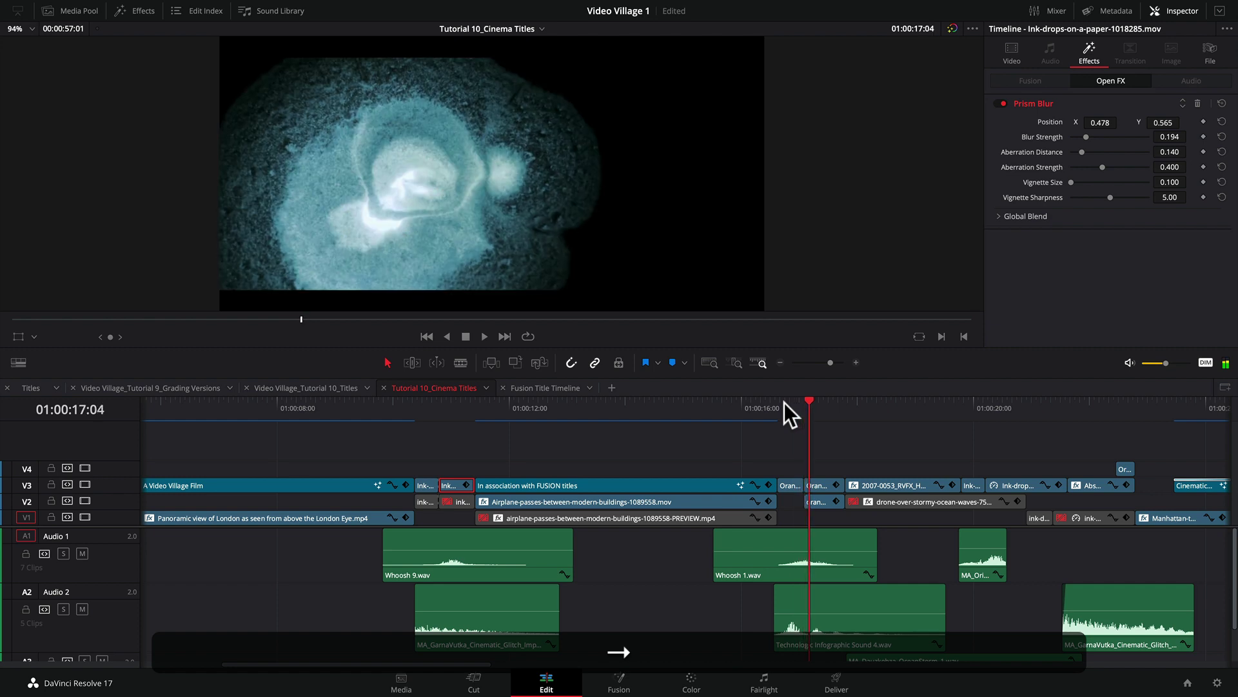
pyautogui.press('Left')
pyautogui.press('Left')
pyautogui.press('Left')
pyautogui.press('Left')
pyautogui.press('Right')
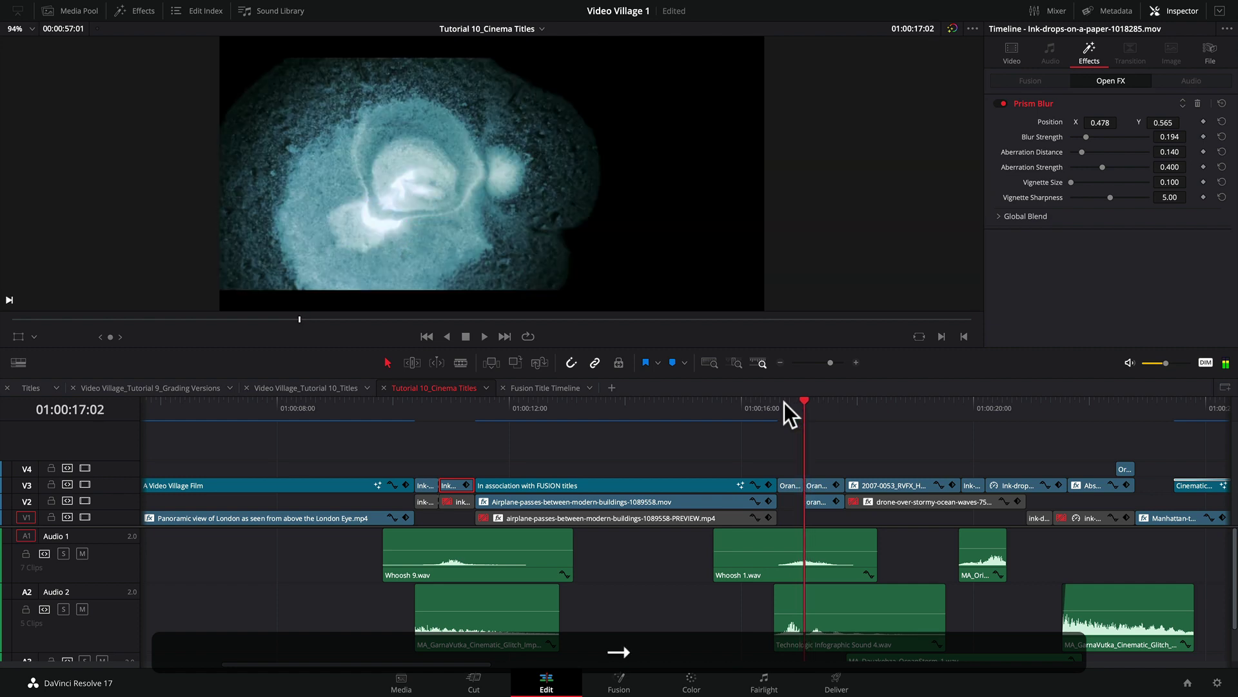
pyautogui.press('Left')
pyautogui.press('Right')
pyautogui.press('Left')
pyautogui.press('Right')
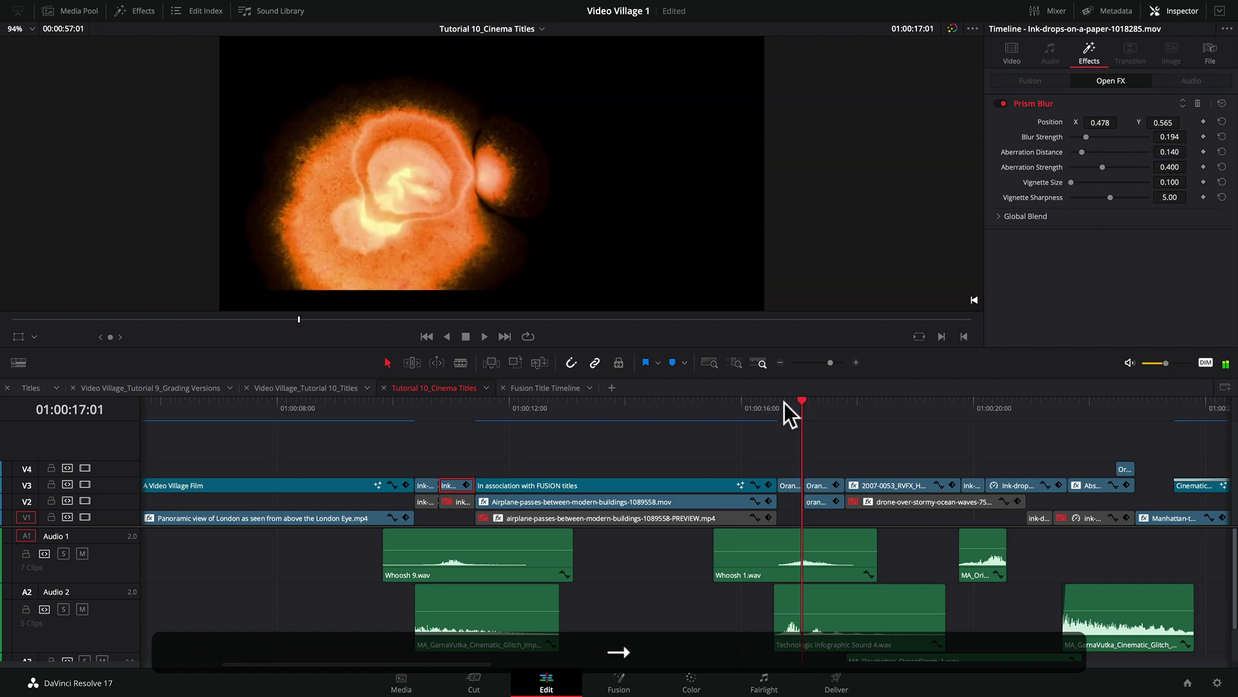
pyautogui.press('Left')
pyautogui.press('Right')
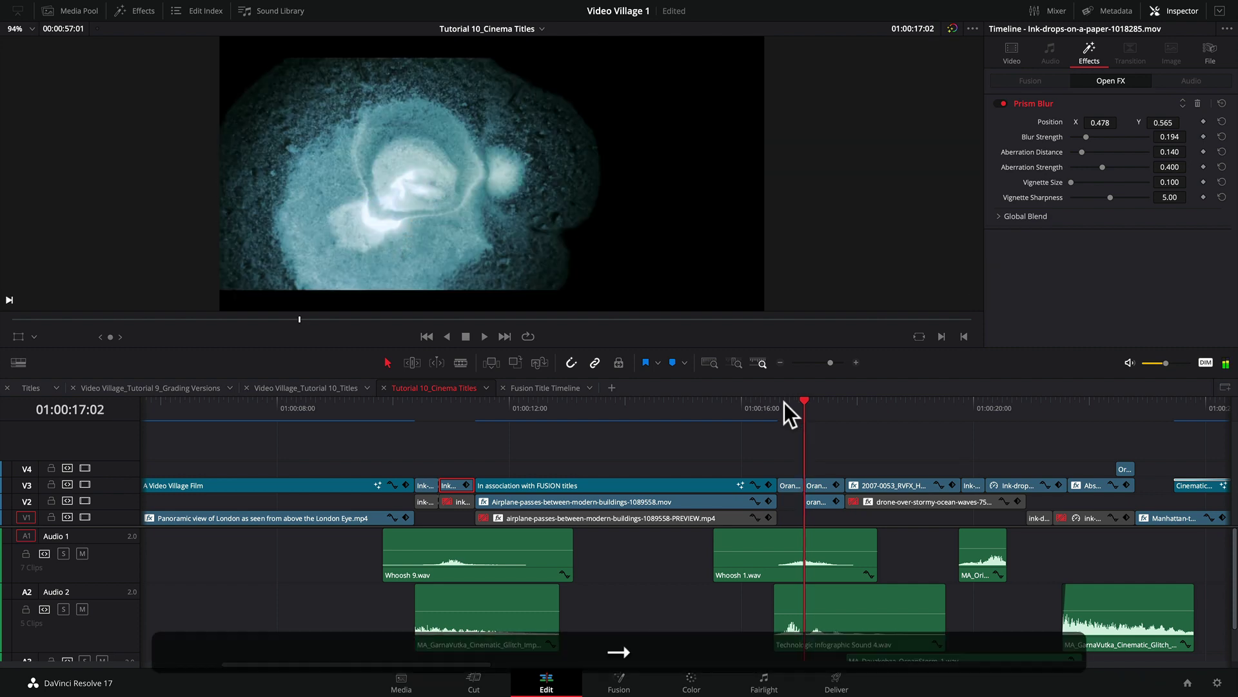
pyautogui.press('Right')
pyautogui.press('Right')
pyautogui.press('Right')
pyautogui.press('Right')
pyautogui.press('Right')
pyautogui.press('Right')
pyautogui.press('Right')
pyautogui.press('Right')
pyautogui.press('Right')
pyautogui.press('Right')
pyautogui.press('Right')
pyautogui.press('Right')
pyautogui.press('Right')
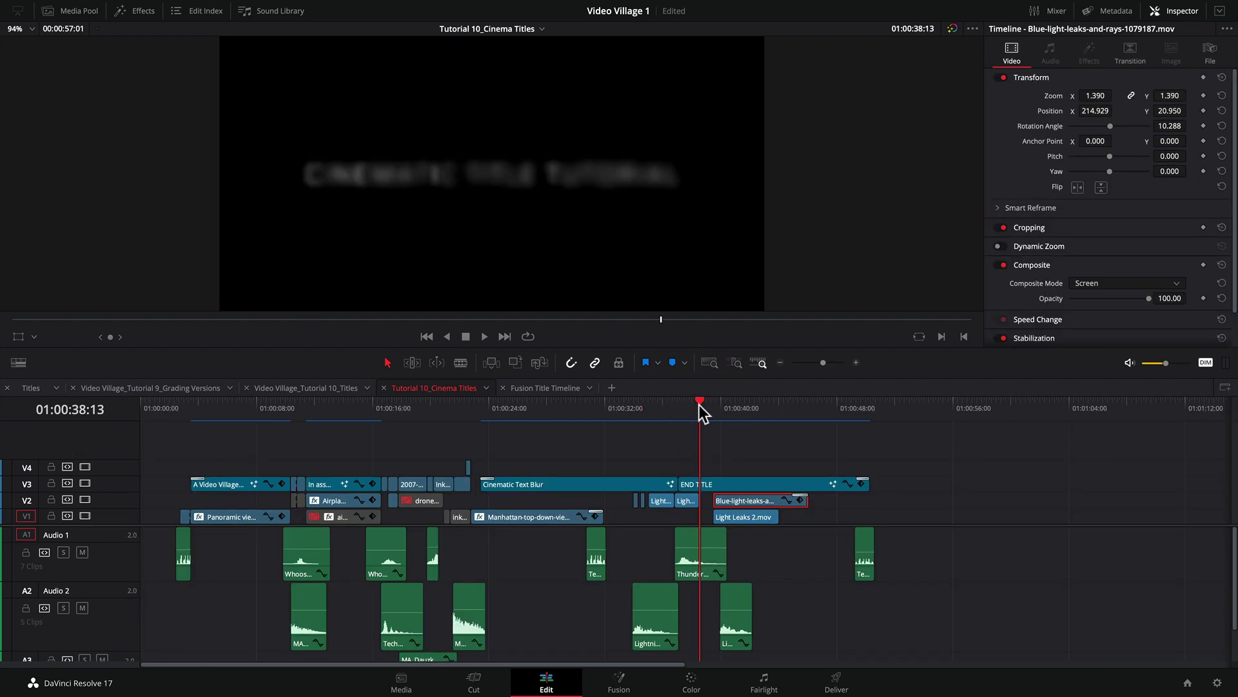
pyautogui.moveTo(700, 402); pyautogui.dragTo(750, 404)
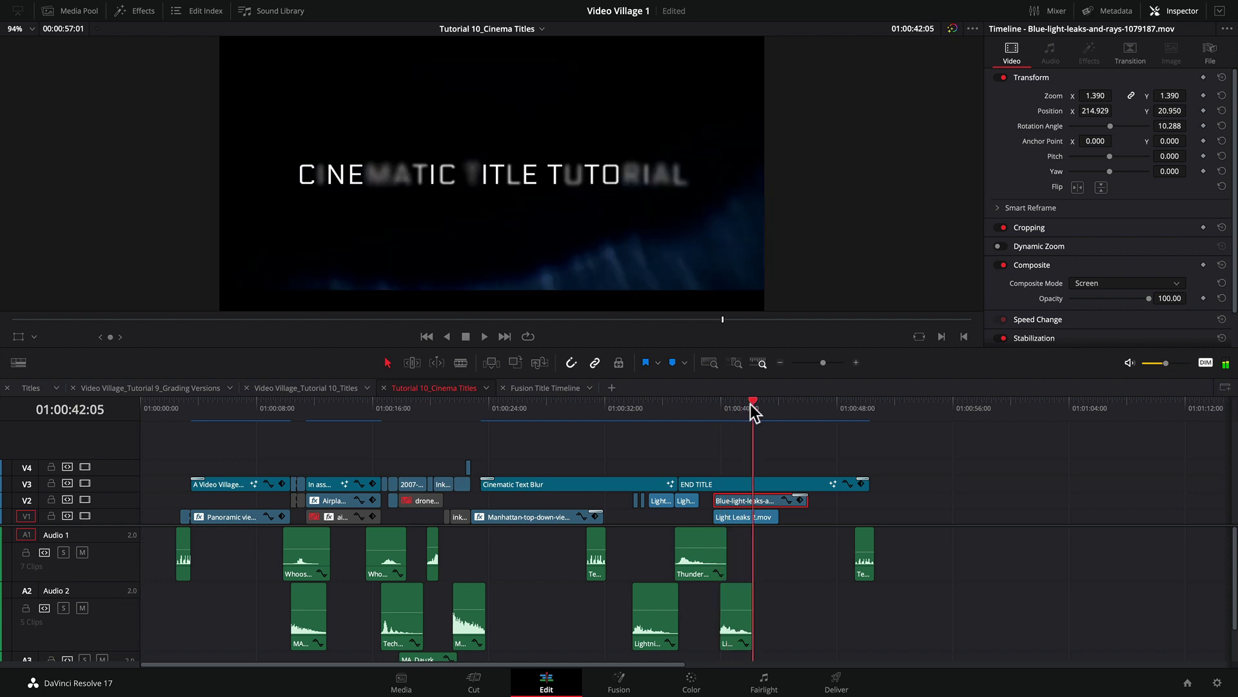
pyautogui.click(744, 490)
pyautogui.moveTo(752, 397); pyautogui.dragTo(676, 396)
pyautogui.click(675, 396)
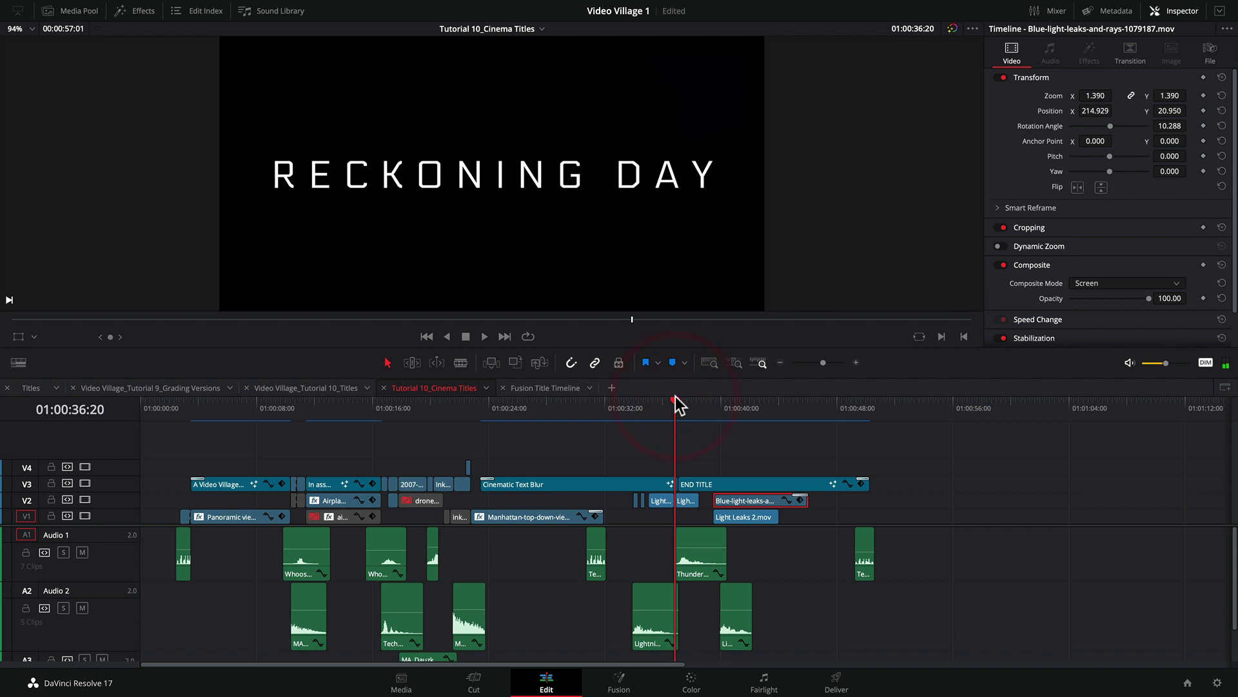
pyautogui.press('super+equal')
pyautogui.press('super+equal')
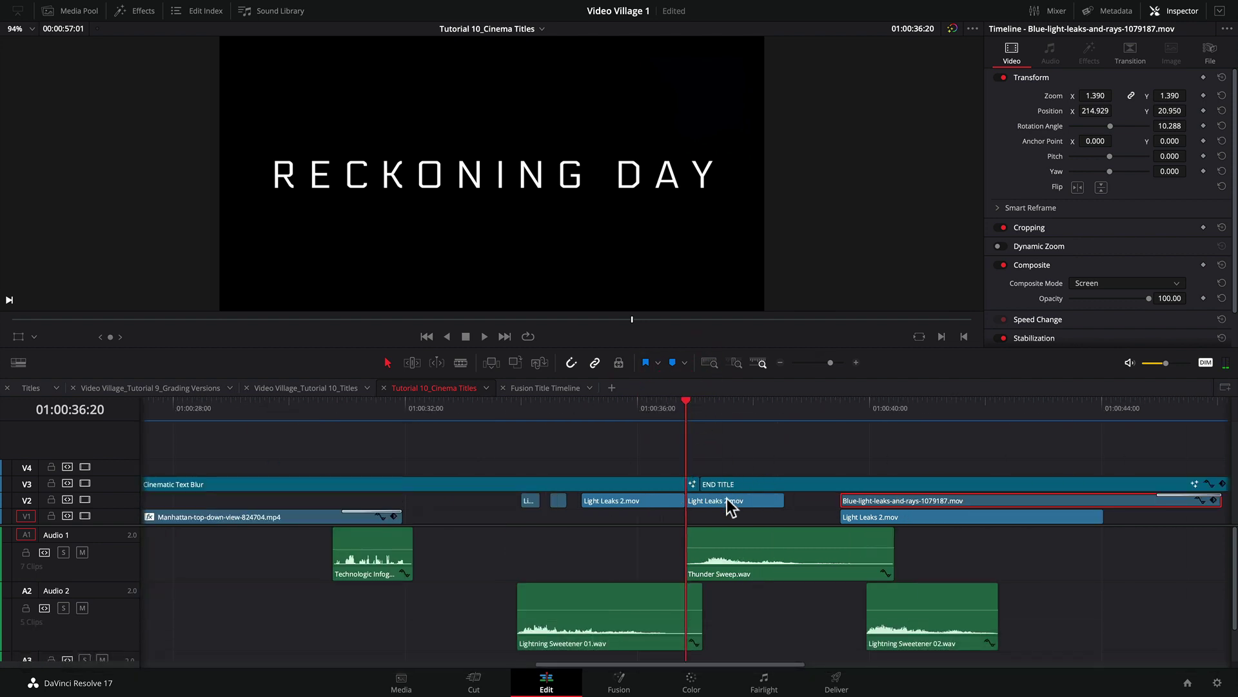
pyautogui.click(725, 499)
pyautogui.press('Right')
pyautogui.press('Right')
pyautogui.press('Right')
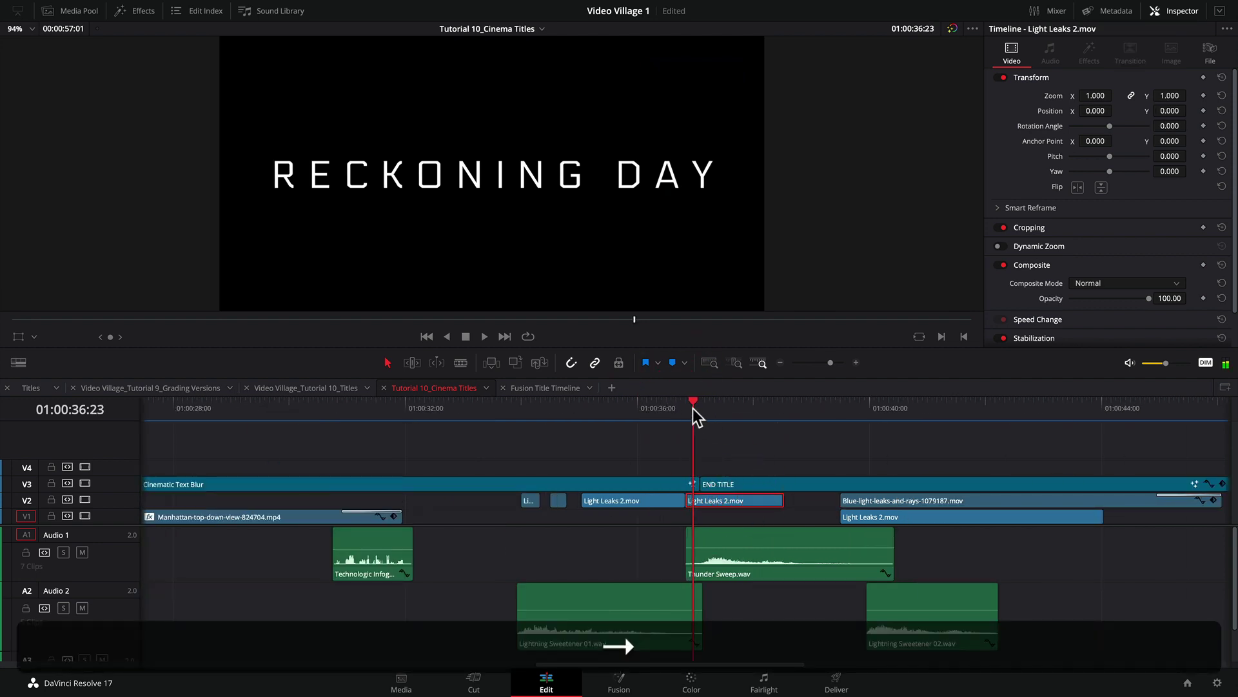
pyautogui.press('Right')
pyautogui.press('Right')
pyautogui.press('Right')
pyautogui.press('Right')
pyautogui.press('Right')
pyautogui.press('Right')
pyautogui.press('Right')
pyautogui.press('Right')
pyautogui.press('Right')
pyautogui.press('Right')
pyautogui.press('Right')
pyautogui.press('Right')
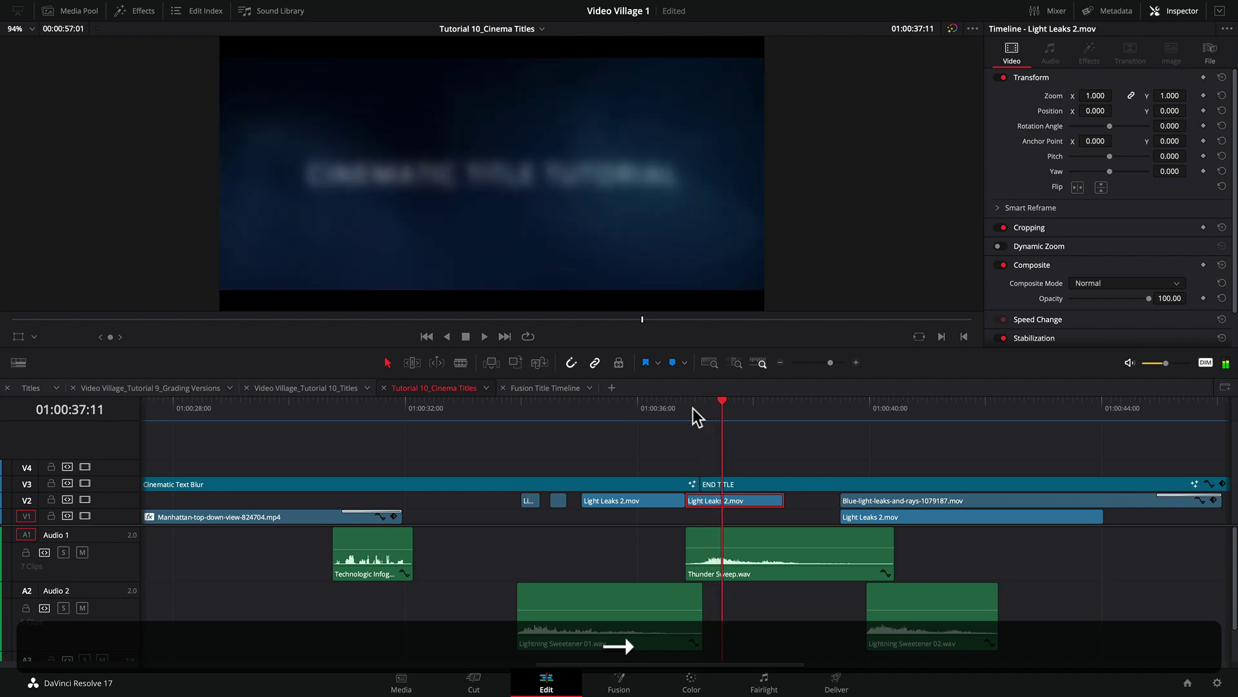
pyautogui.press('Right')
pyautogui.press('Right')
pyautogui.press('Right')
pyautogui.press('Right')
pyautogui.press('Right')
pyautogui.press('Right')
pyautogui.press('Right')
pyautogui.press('Right')
pyautogui.press('Right')
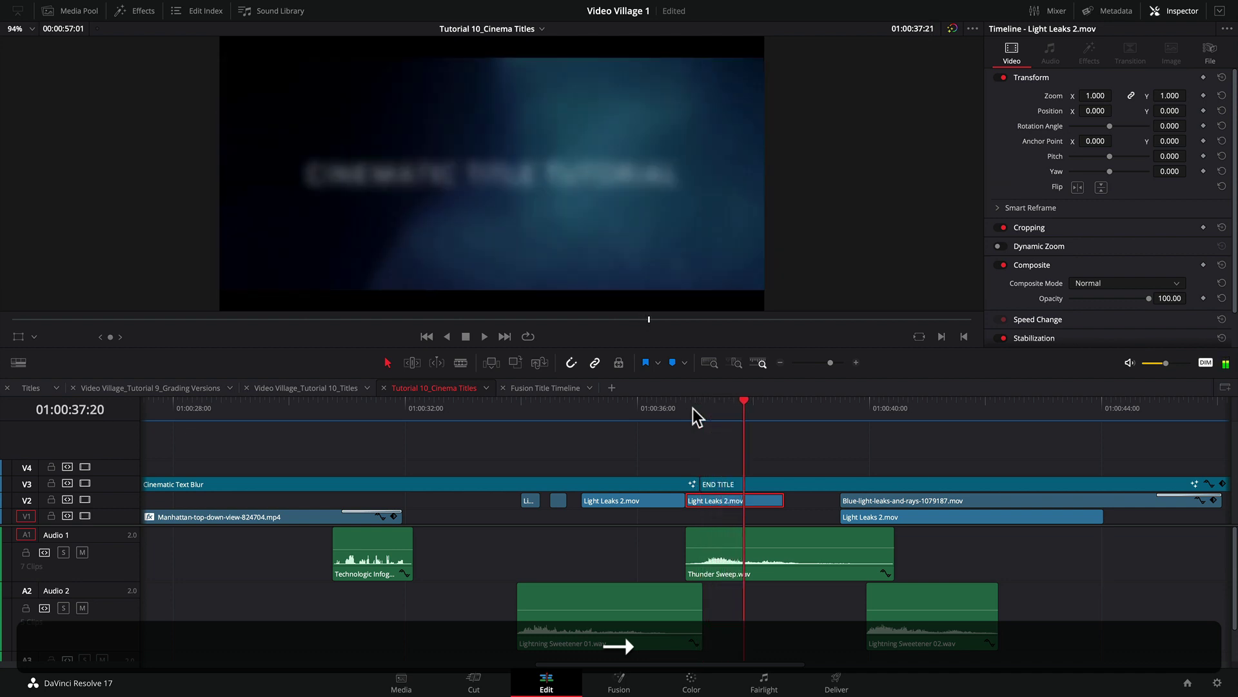
pyautogui.press('Right')
pyautogui.press('Right')
pyautogui.press('Right')
pyautogui.press('Right')
pyautogui.press('Right')
pyautogui.press('Right')
pyautogui.press('Right')
pyautogui.press('Right')
pyautogui.press('Right')
pyautogui.press('Right')
pyautogui.press('Right')
pyautogui.press('Right')
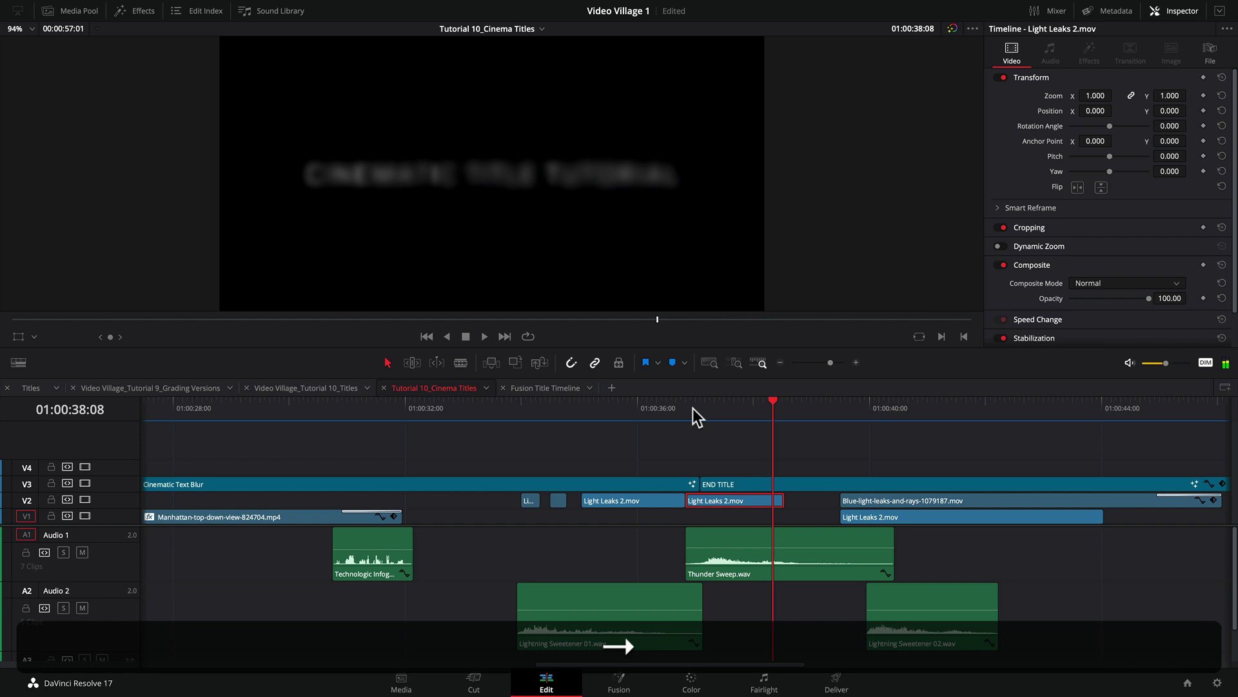
pyautogui.click(719, 540)
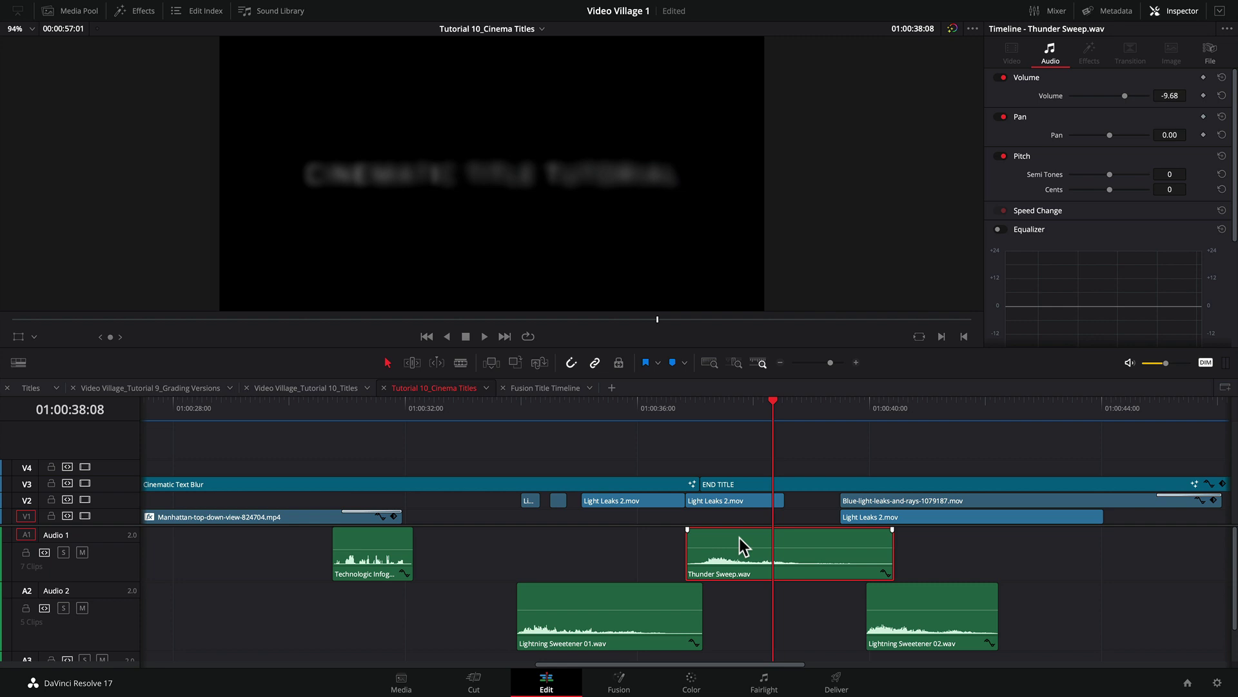
pyautogui.press('super')
pyautogui.press('super+minus')
pyautogui.press('super+minus')
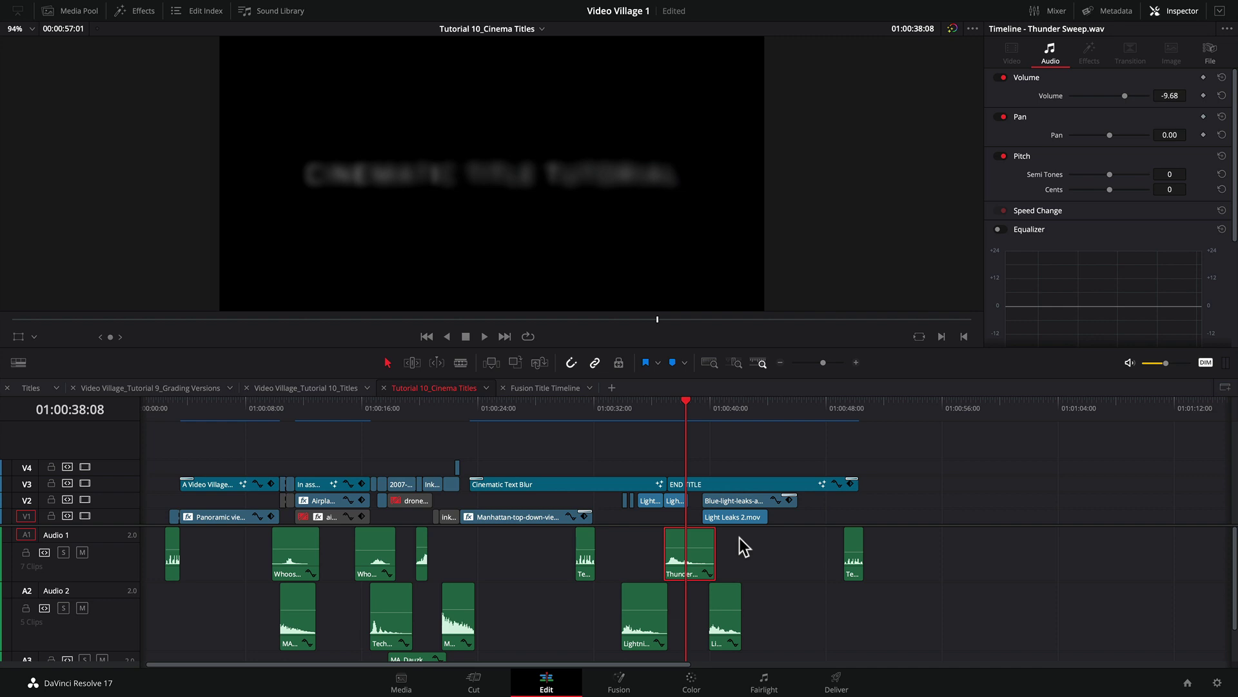
pyautogui.moveTo(738, 412); pyautogui.dragTo(783, 405)
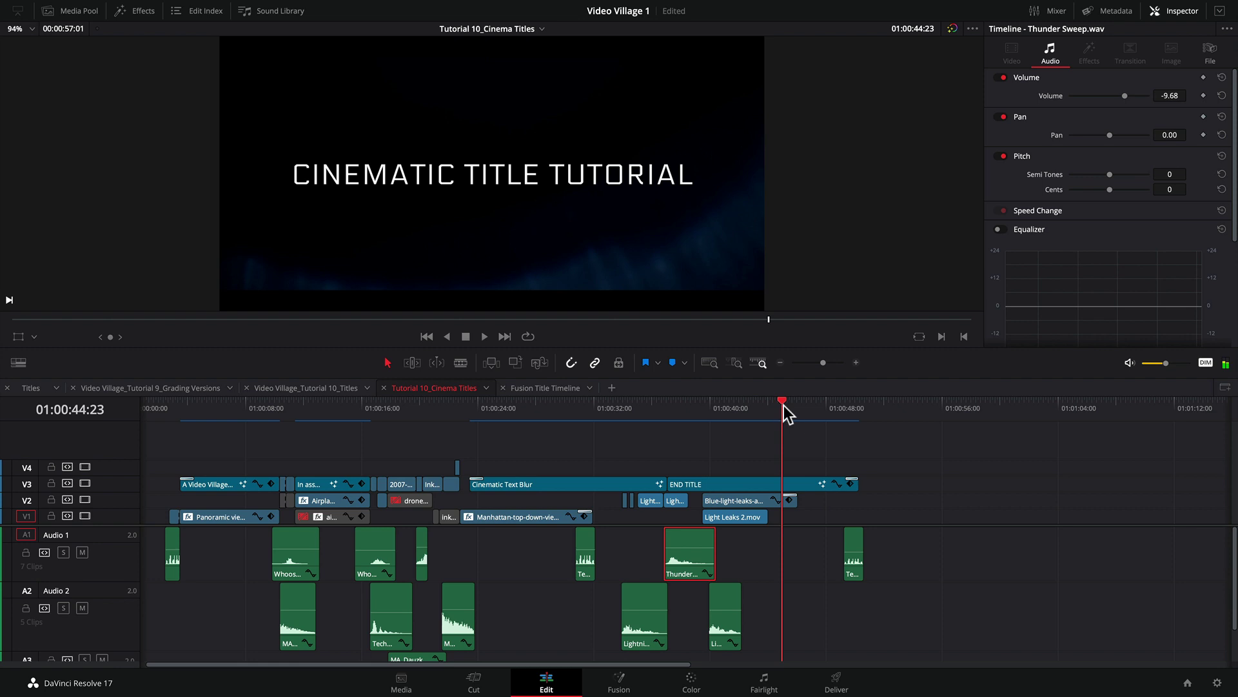
pyautogui.click(783, 405)
pyautogui.moveTo(760, 405)
pyautogui.mouseDown()
pyautogui.moveTo(741, 403)
pyautogui.moveTo(755, 404)
pyautogui.mouseUp()
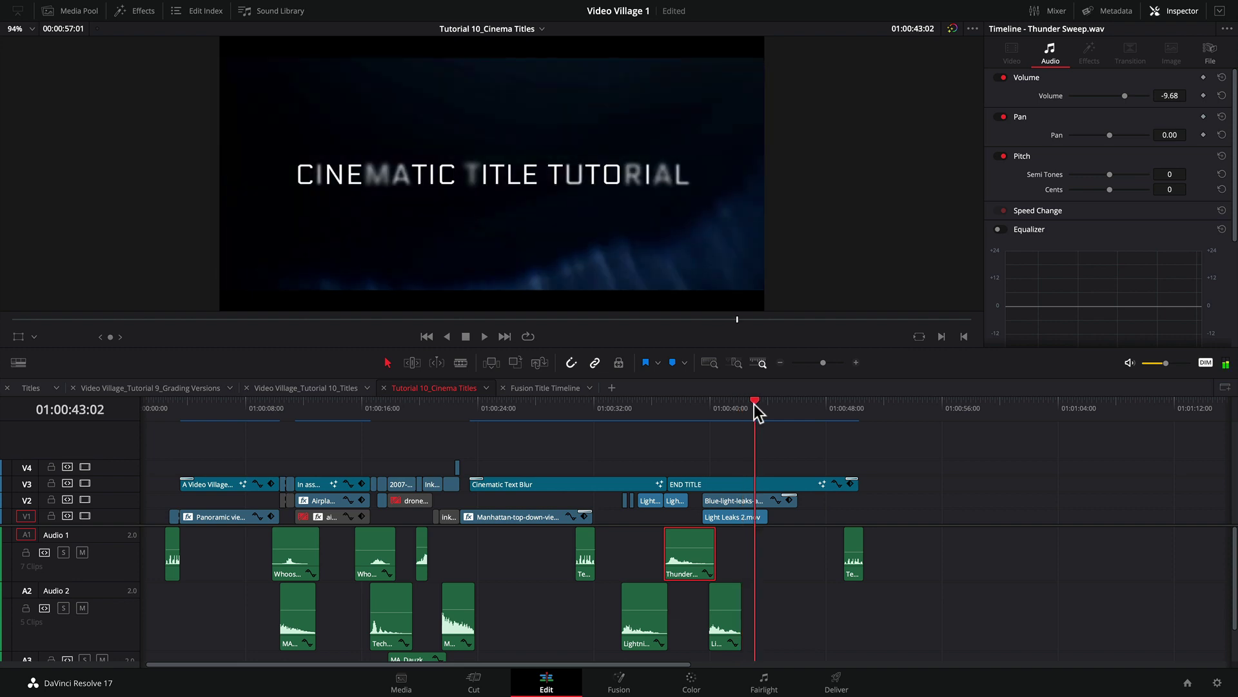
pyautogui.click(556, 388)
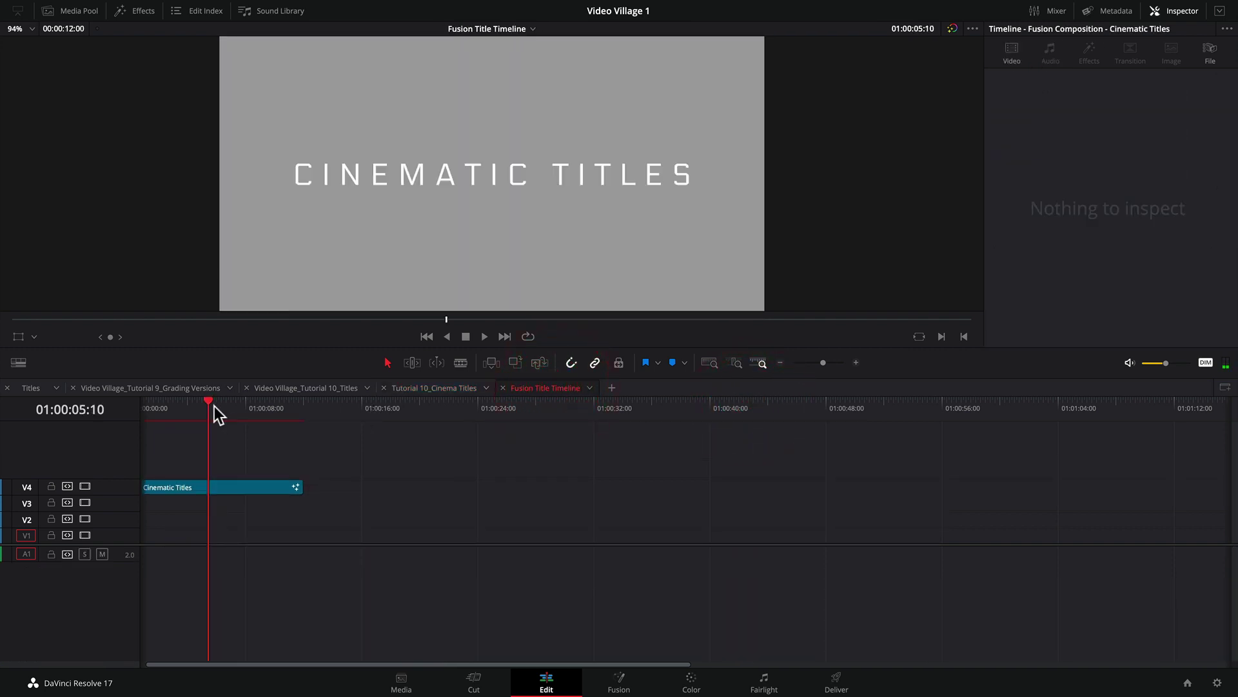
pyautogui.moveTo(209, 404)
pyautogui.mouseDown()
pyautogui.moveTo(241, 405)
pyautogui.moveTo(148, 404)
pyautogui.moveTo(187, 404)
pyautogui.mouseUp()
pyautogui.hscroll(-1, 193, 433)
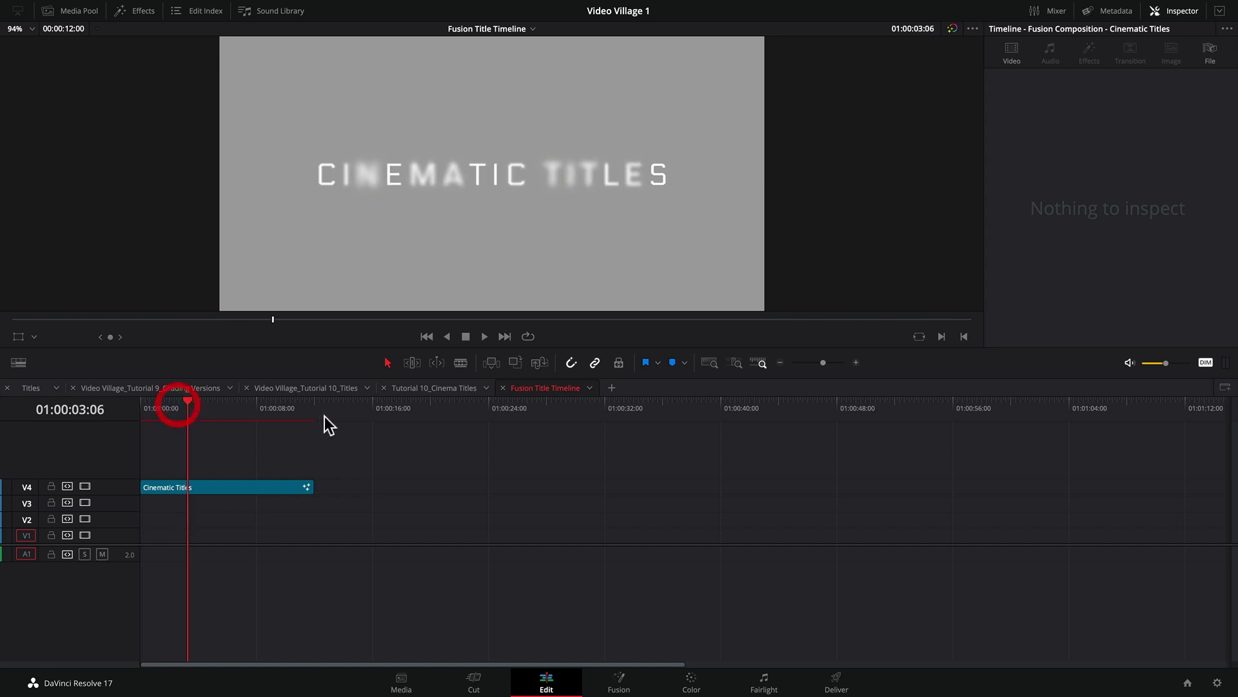
pyautogui.click(445, 388)
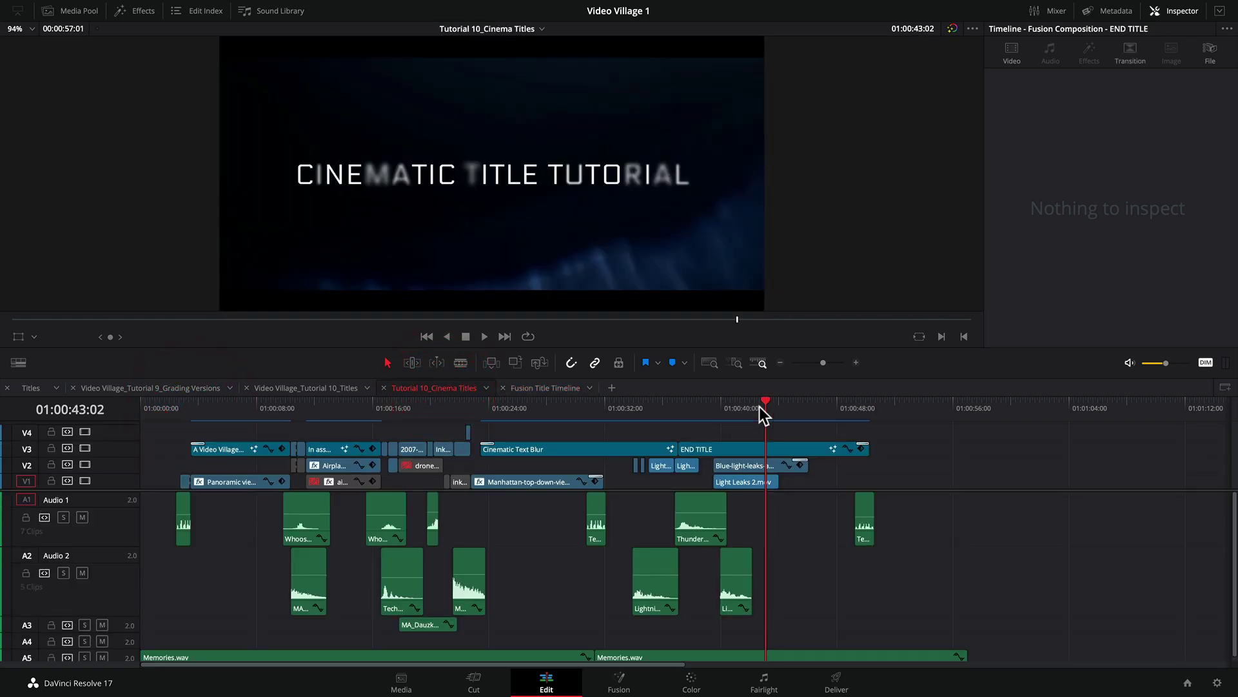